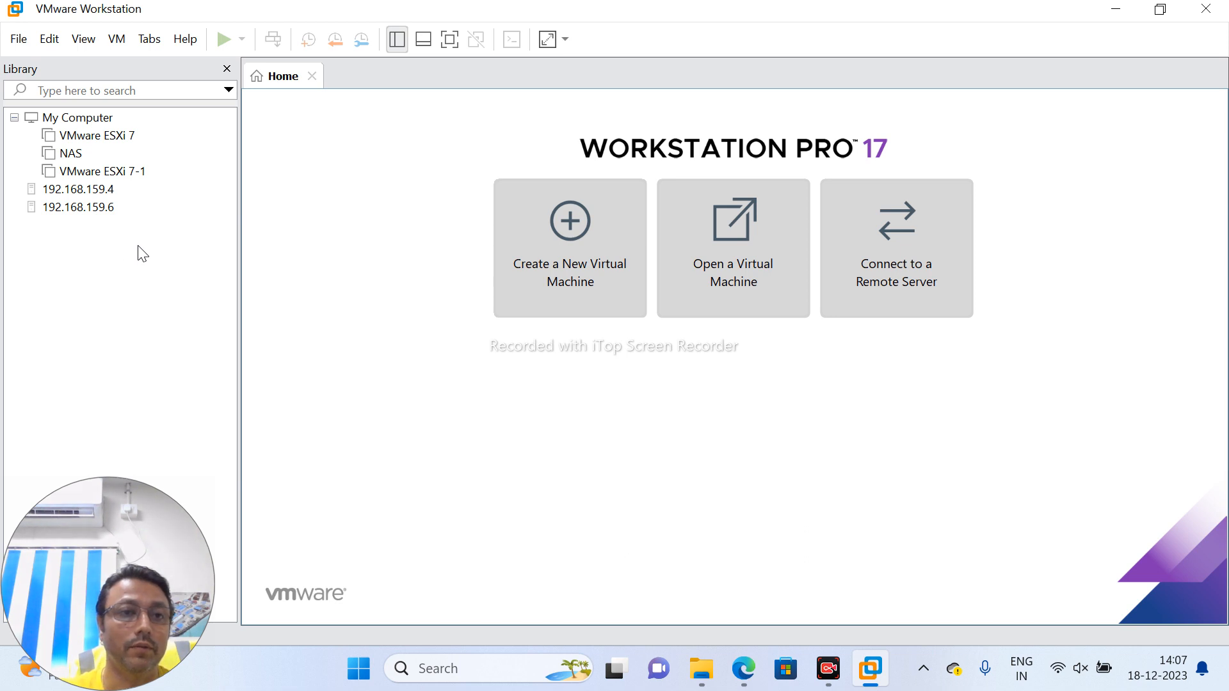
# Step: Start a new virtual machine with the Custom (advanced) configuration and Workstation 17.5.x hardware compatibility
pyautogui.click(20, 41)
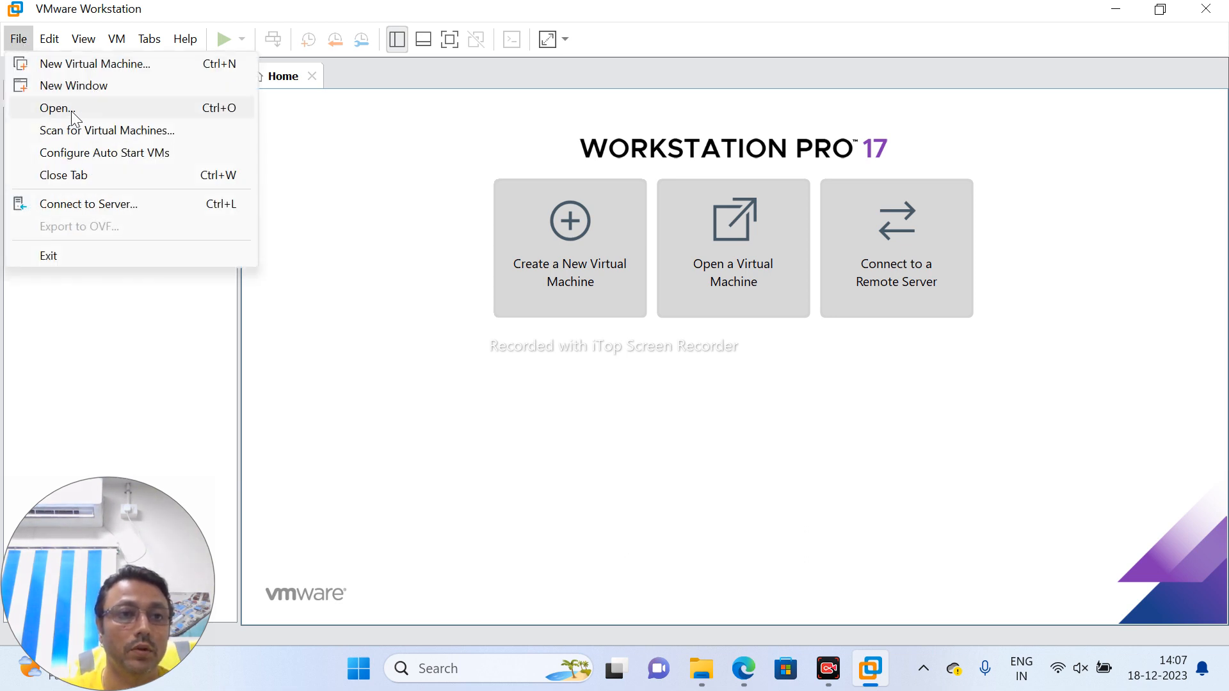
pyautogui.click(112, 65)
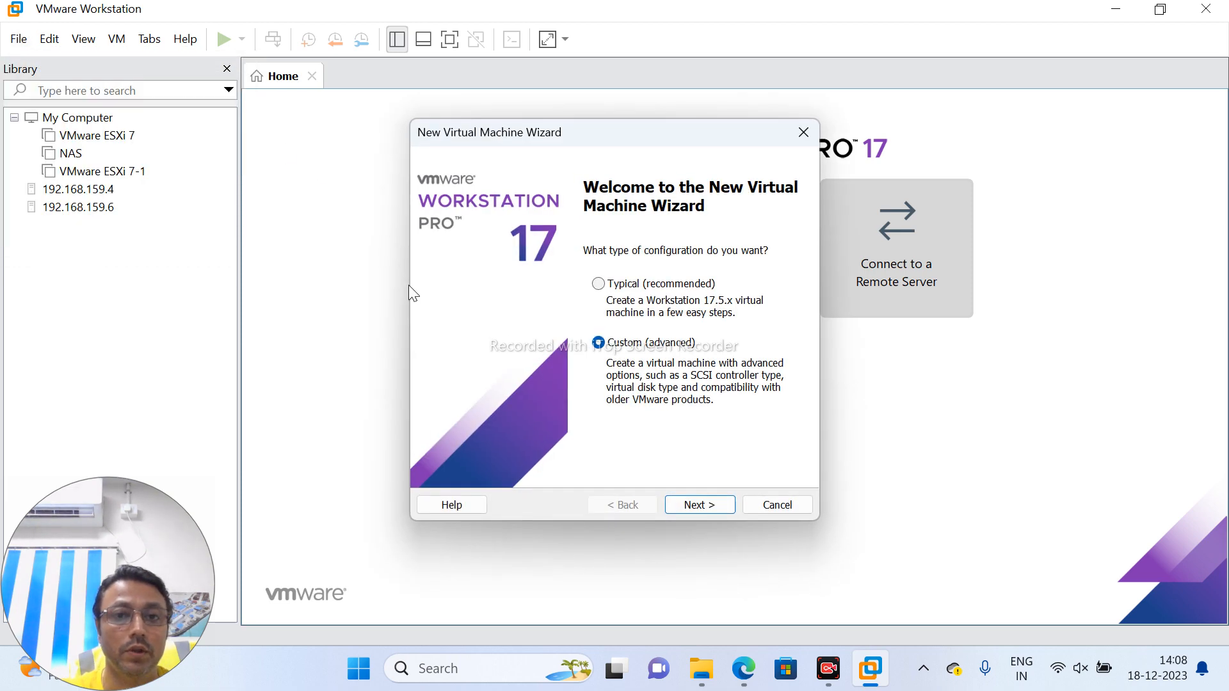
pyautogui.click(708, 509)
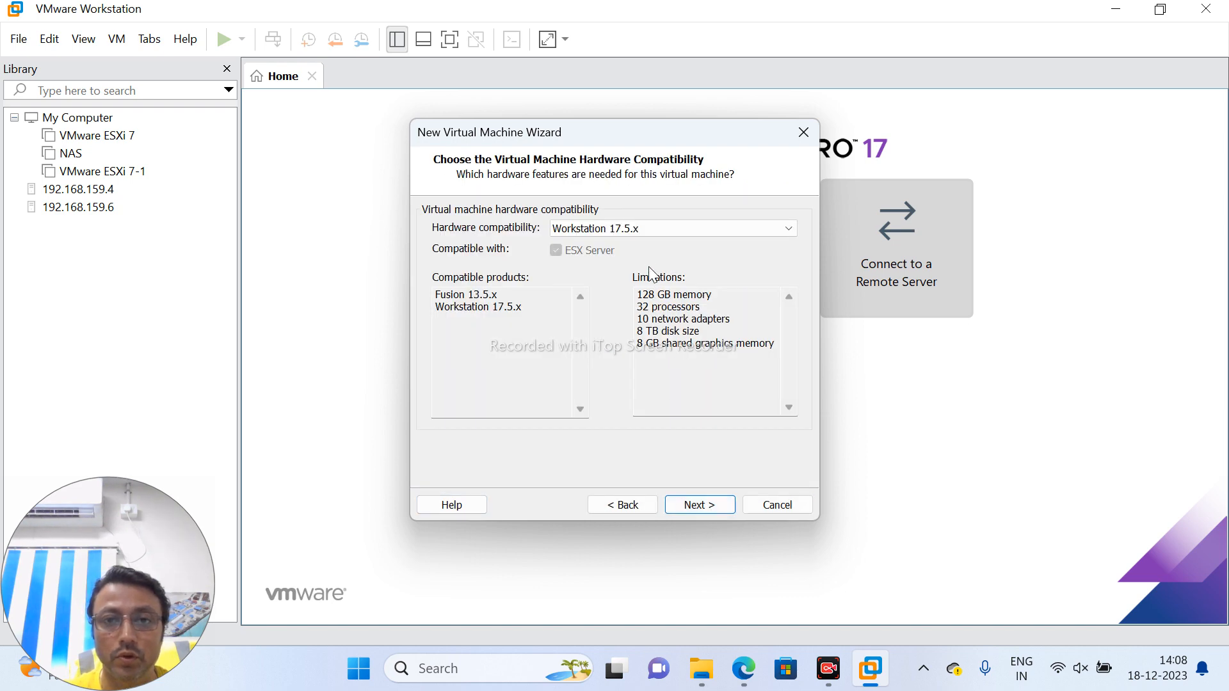
pyautogui.click(715, 506)
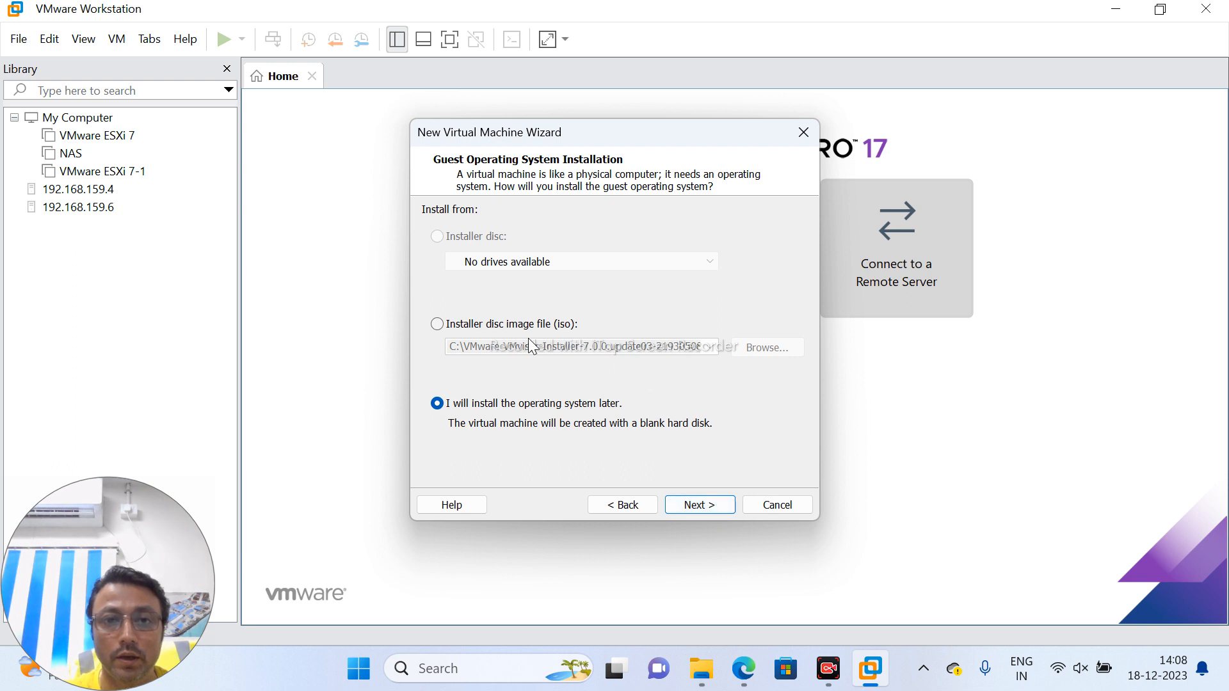
# Step: Choose to install the guest system from an installer disc image file and open the ISO file browser
pyautogui.click(490, 324)
pyautogui.click(763, 356)
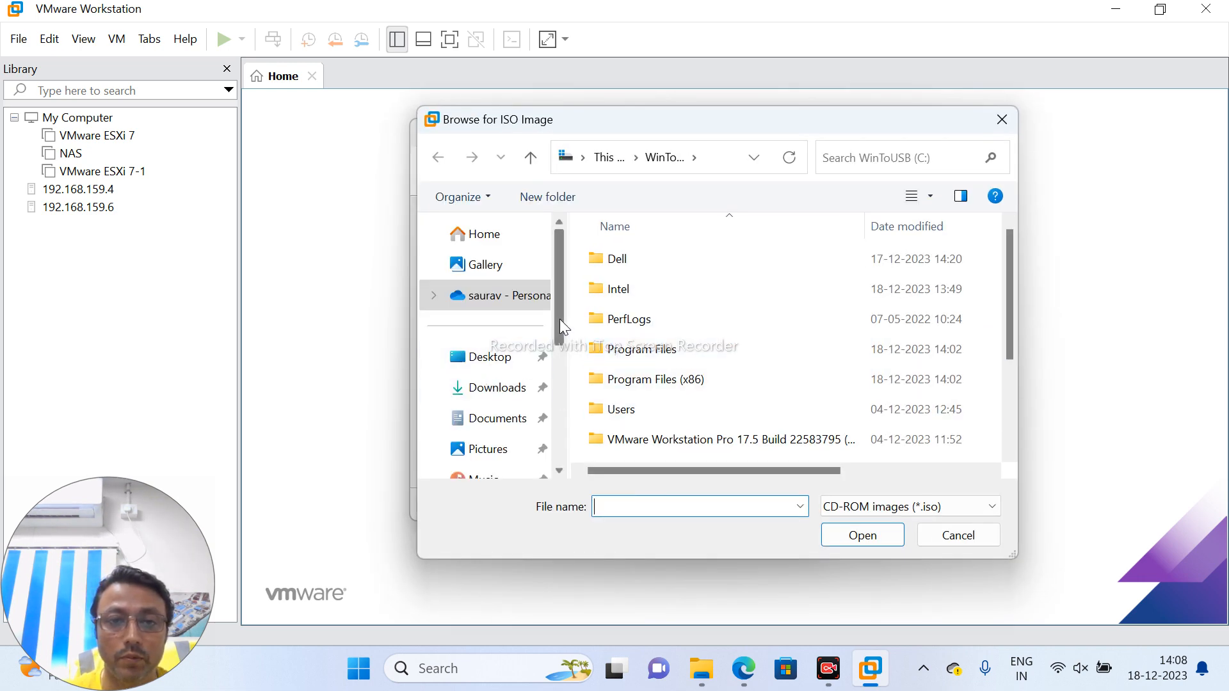
pyautogui.moveTo(559, 319); pyautogui.dragTo(560, 411)
pyautogui.click(502, 360)
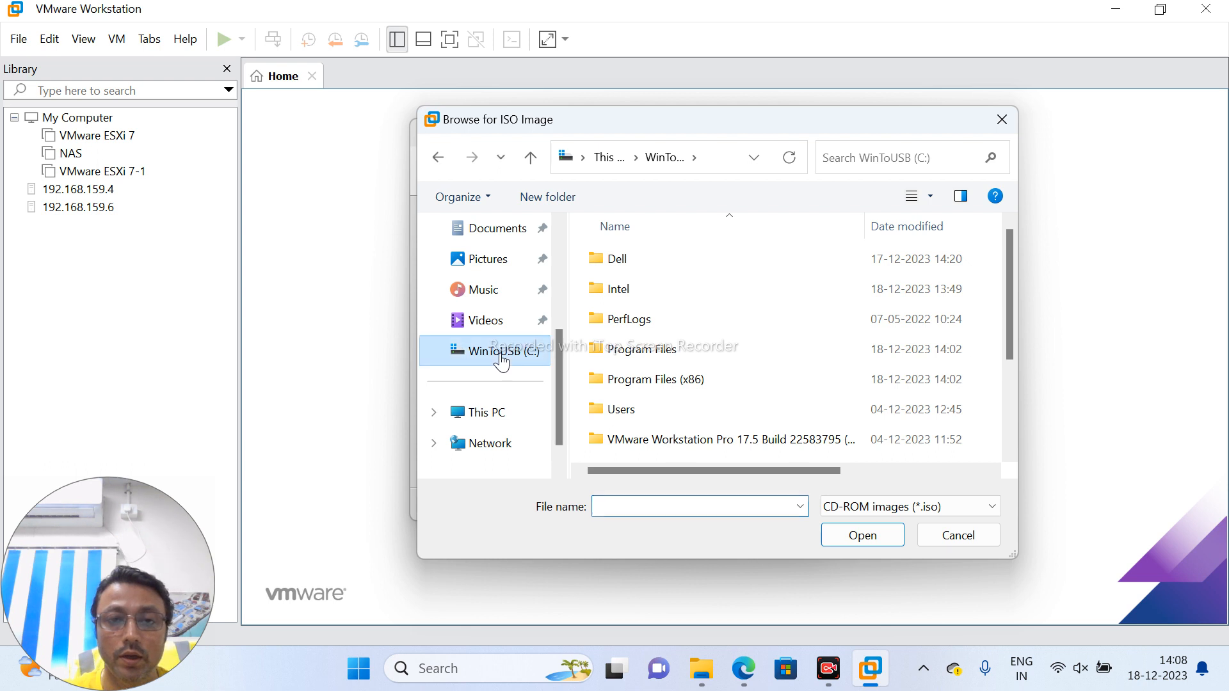
pyautogui.click(485, 419)
pyautogui.doubleClick(712, 335)
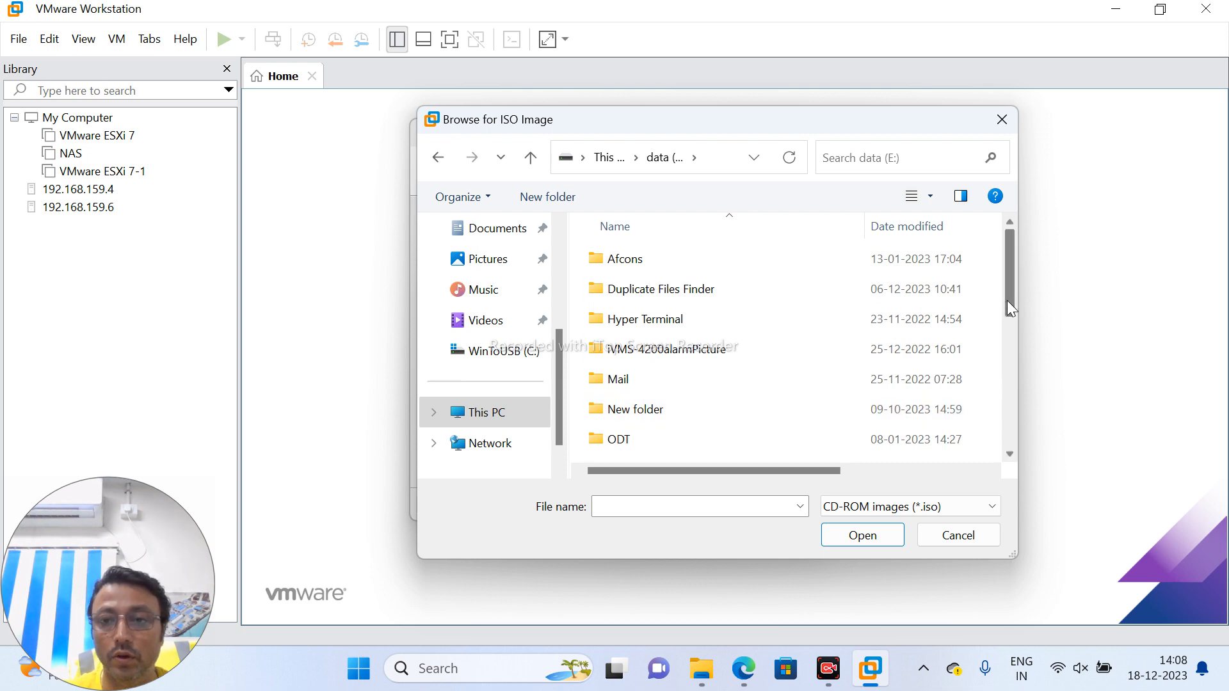
pyautogui.moveTo(1007, 301); pyautogui.dragTo(1006, 265)
pyautogui.click(645, 329)
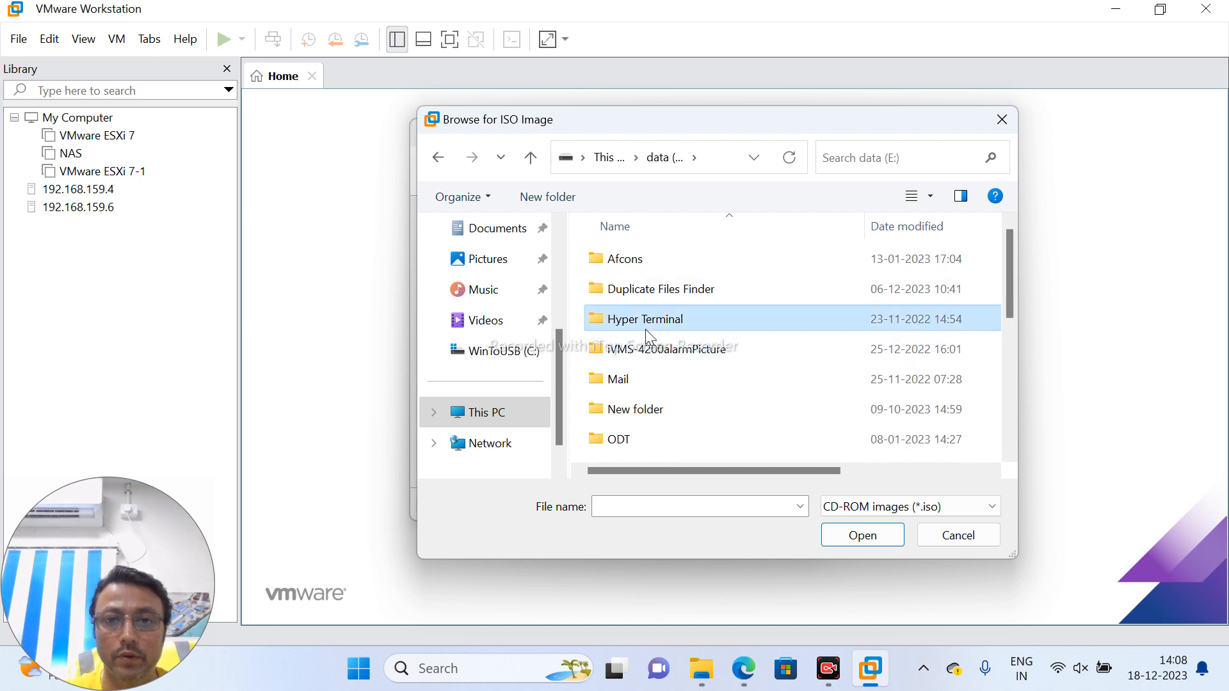
pyautogui.press('Down')
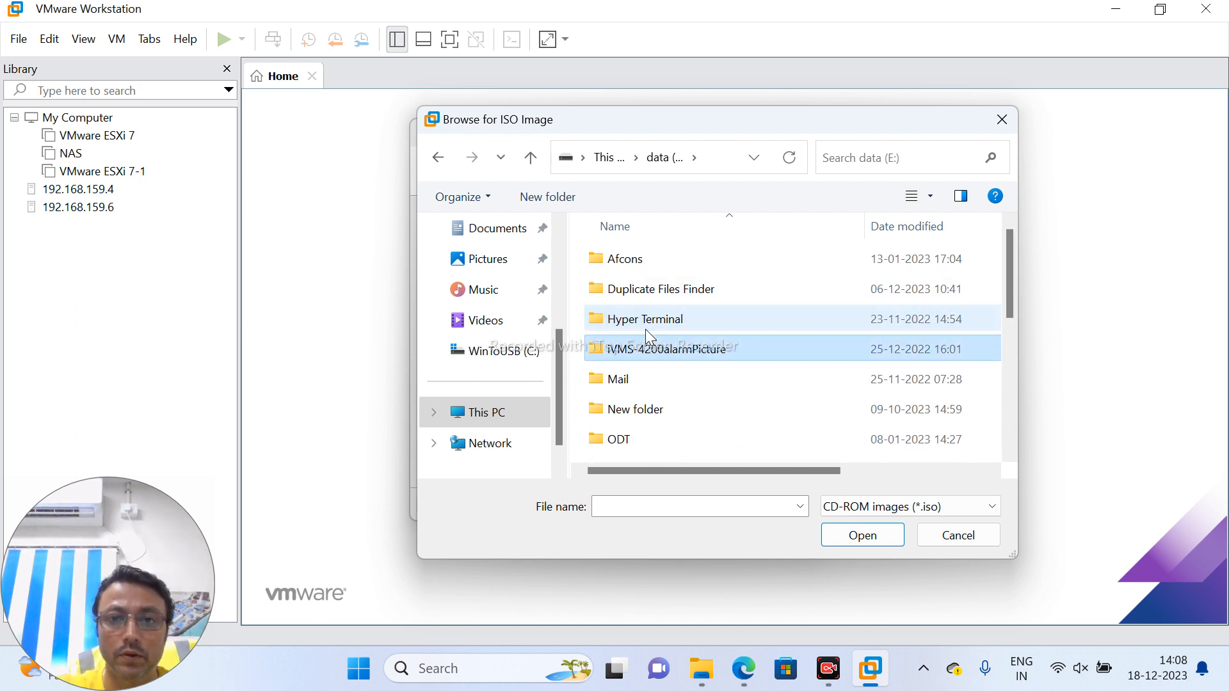
# Step: Use the VMware-VMvisor-Installer-7.0.0.update03 image from the WinToUSB (C:) drive as the installer ISO
pyautogui.click(477, 413)
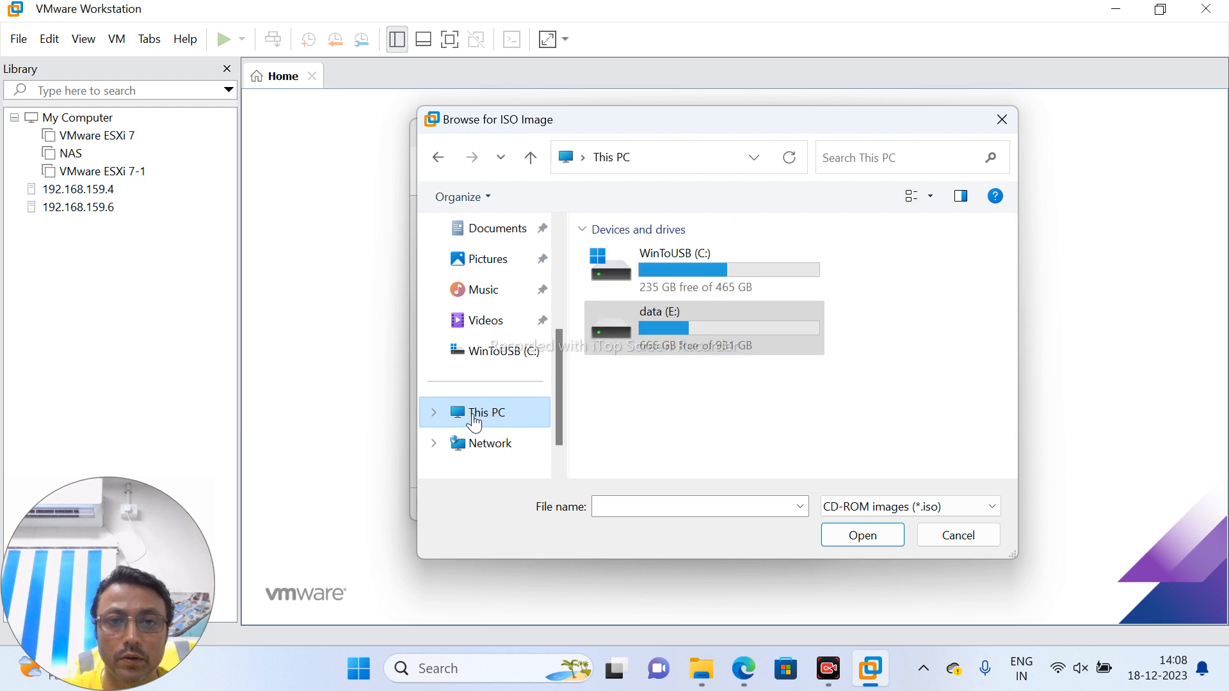
pyautogui.doubleClick(723, 269)
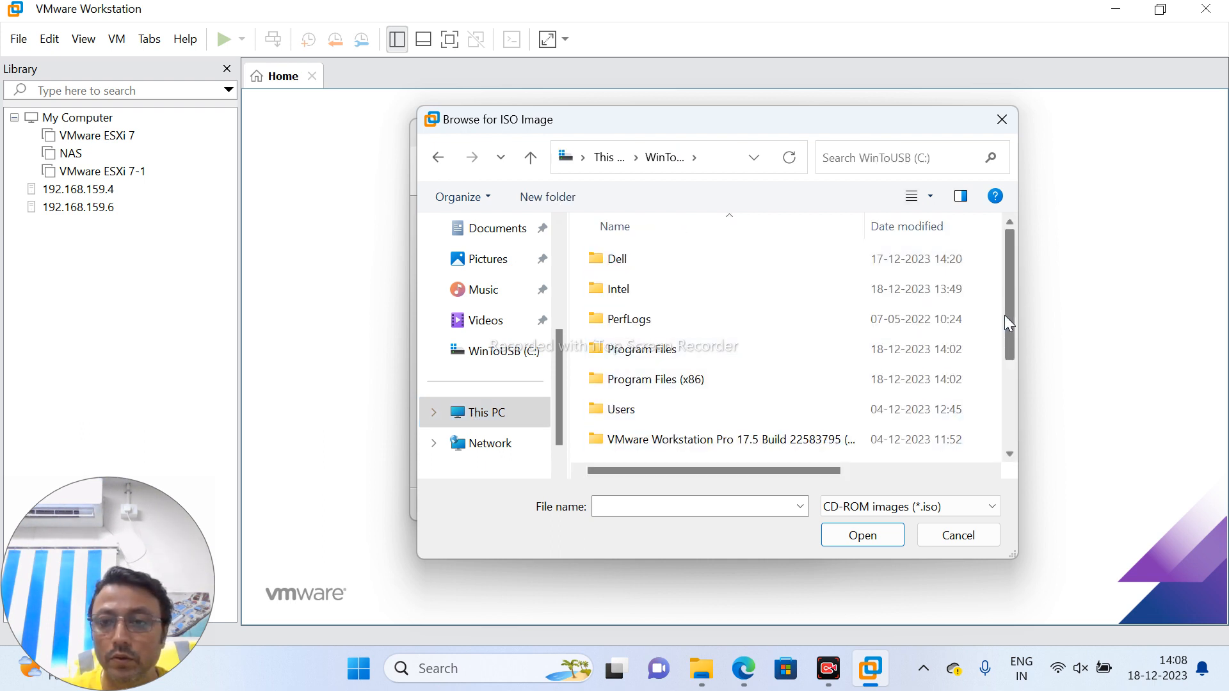
pyautogui.moveTo(1012, 320); pyautogui.dragTo(1007, 425)
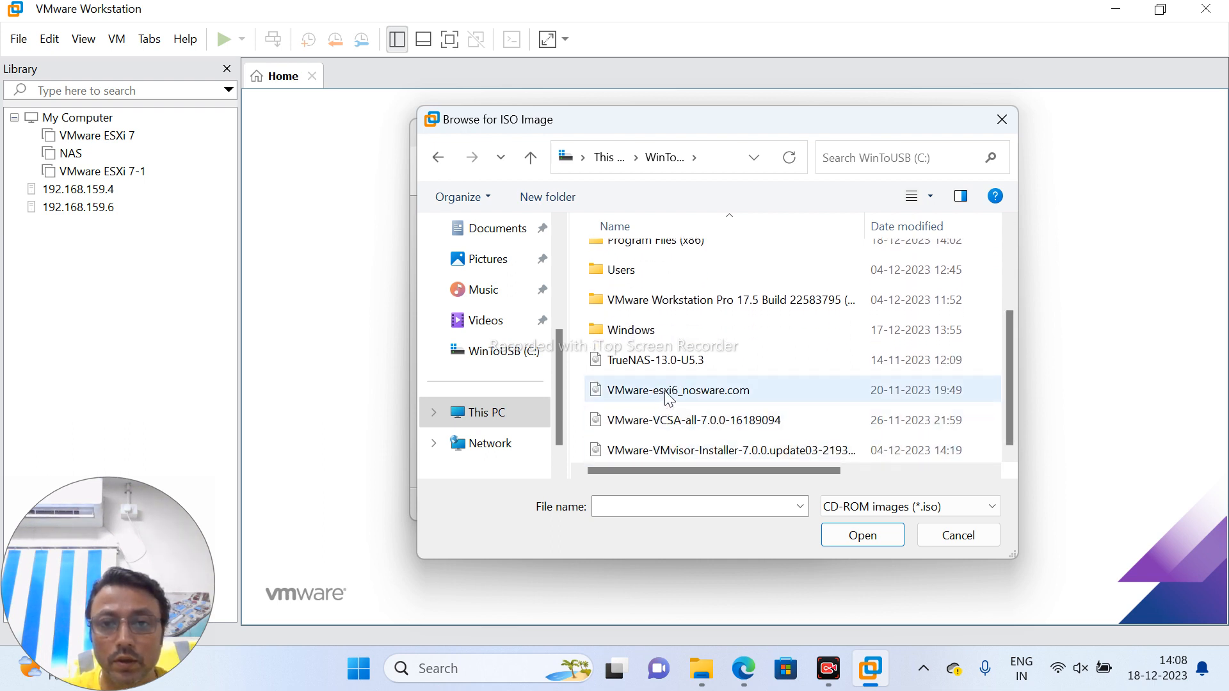
pyautogui.click(685, 451)
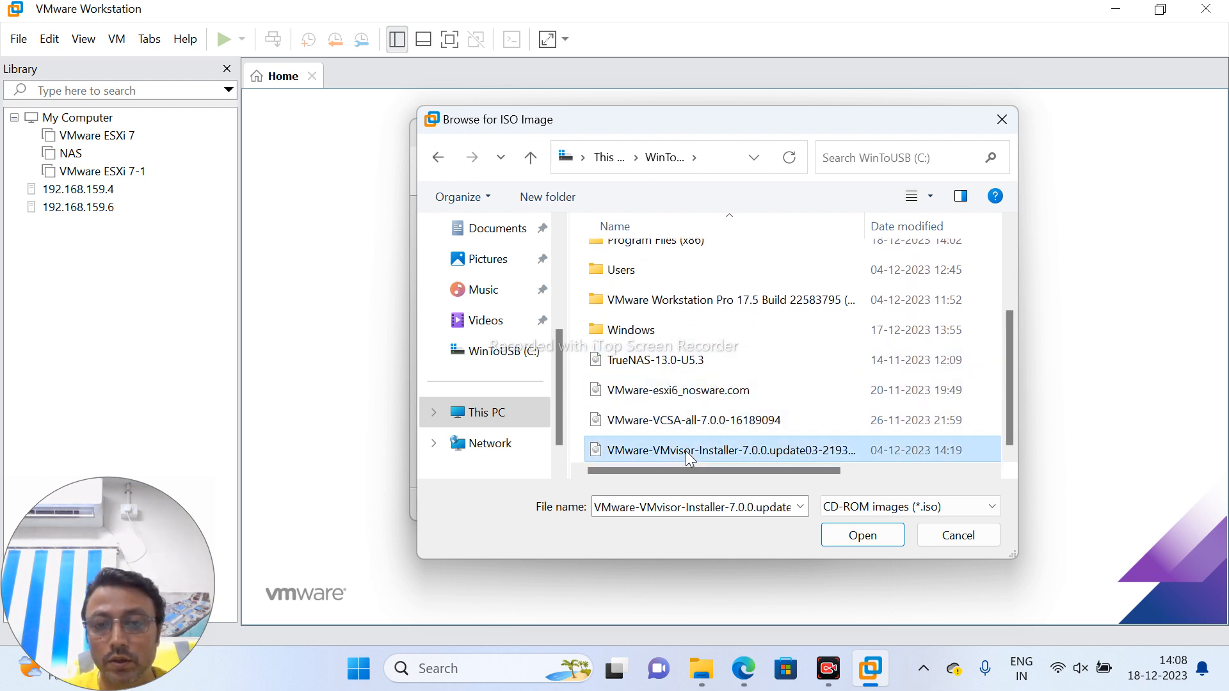
pyautogui.click(863, 536)
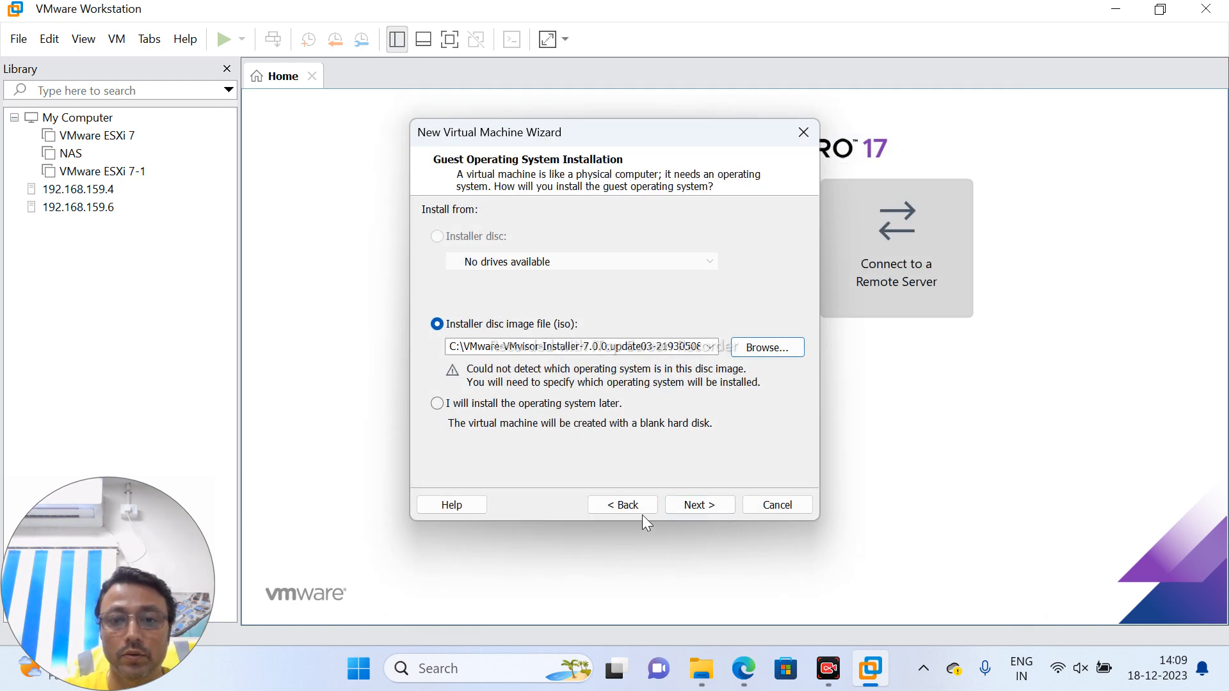
pyautogui.click(715, 505)
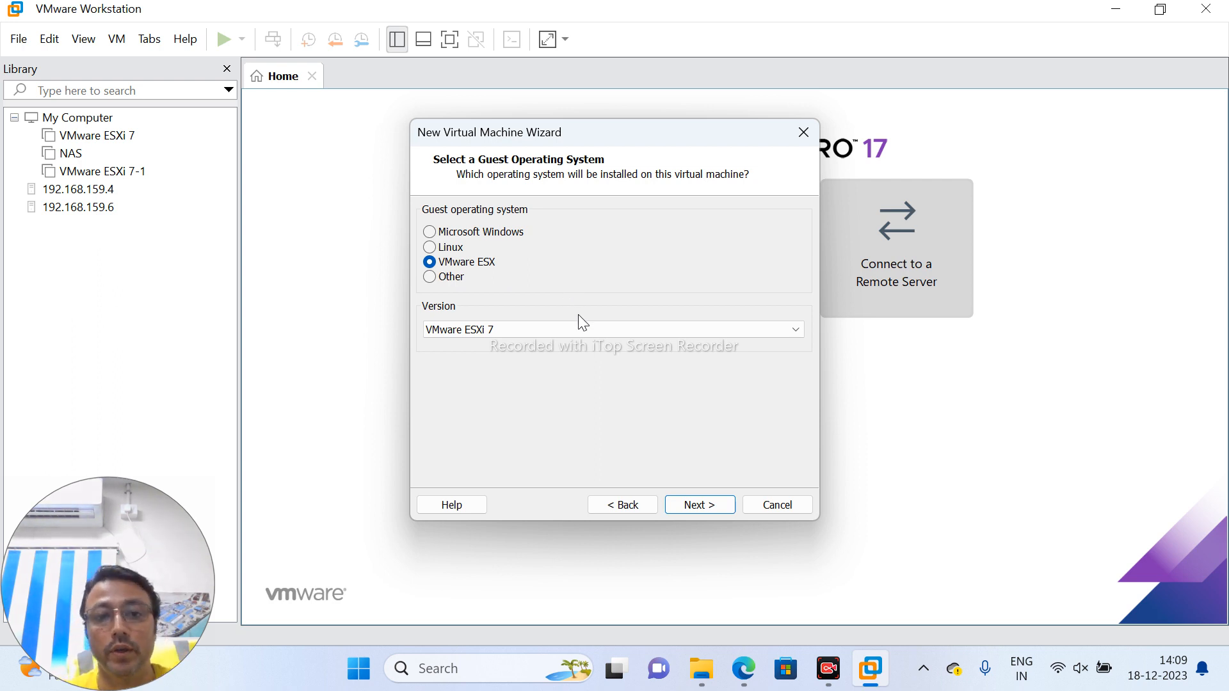
# Step: Accept VMware ESXi 7 as the guest operating system and name the virtual machine "VMware ESXi 7 -2"
pyautogui.click(700, 504)
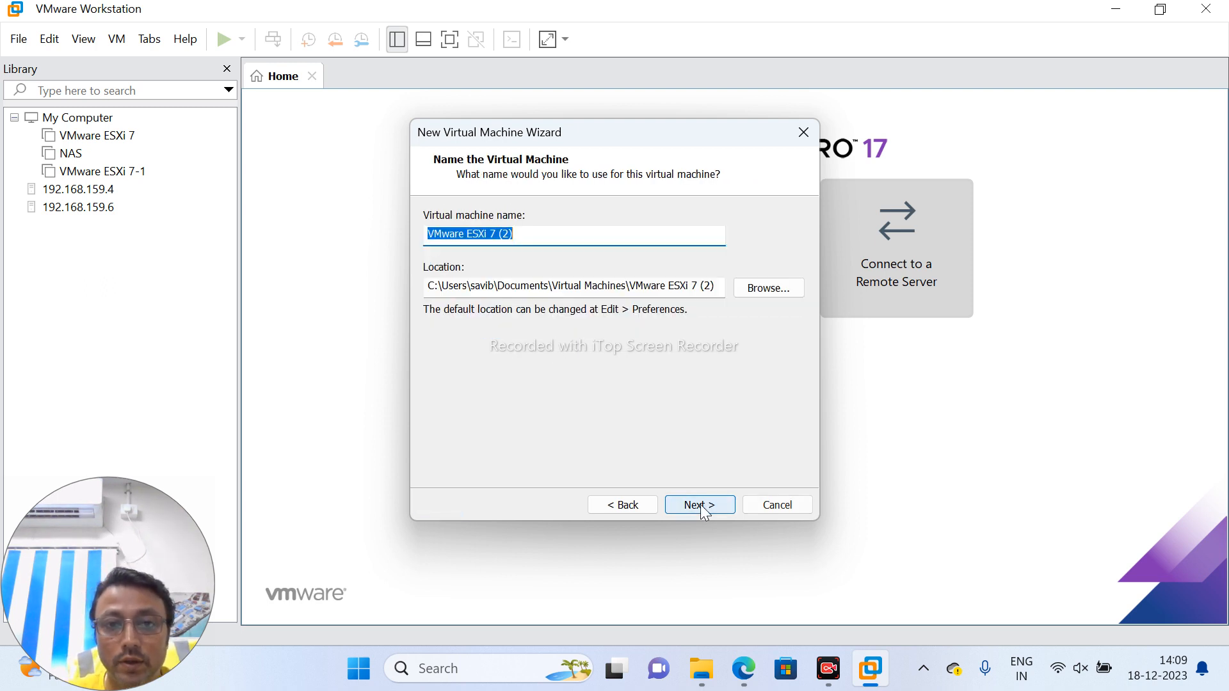
pyautogui.click(528, 233)
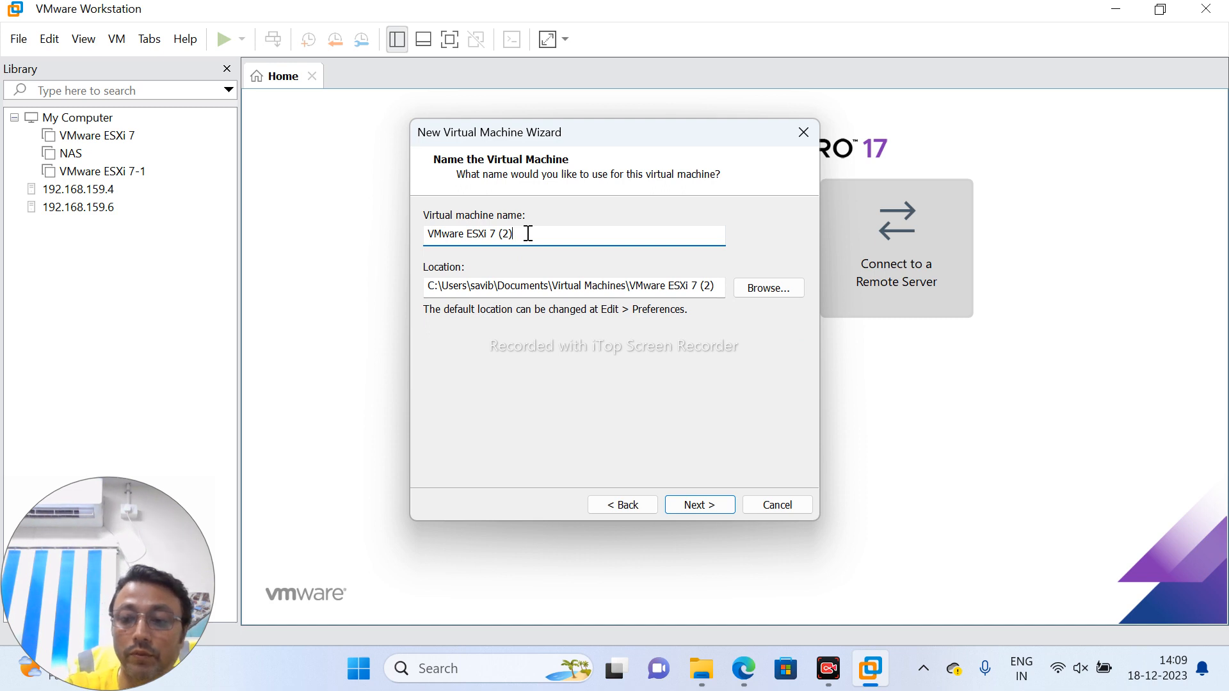
pyautogui.press('BackSpace')
pyautogui.press('BackSpace')
pyautogui.press('BackSpace')
pyautogui.write('-2')
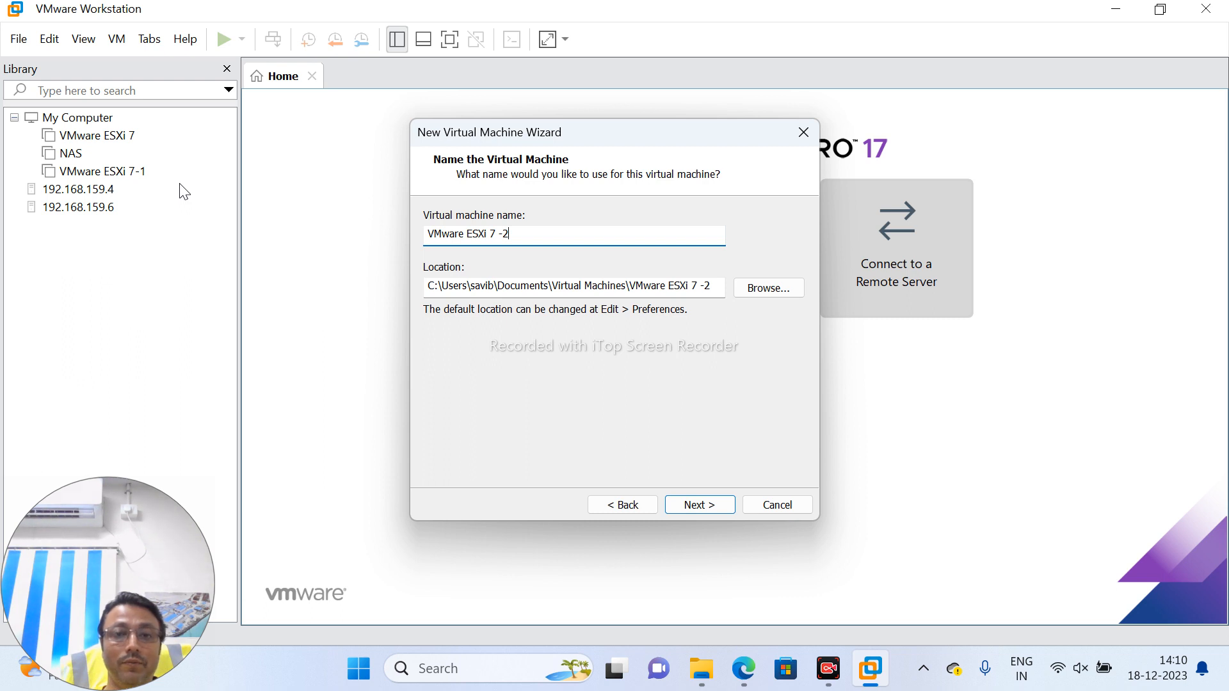
pyautogui.click(701, 505)
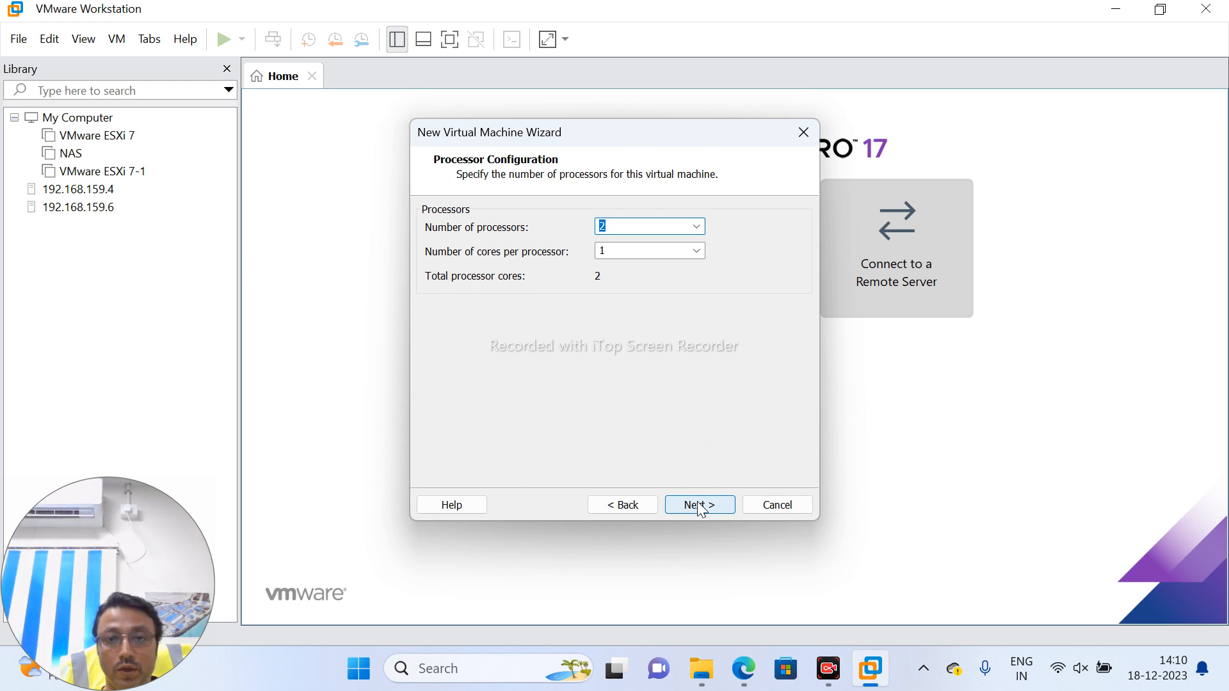
# Step: Keep 2 processors with 1 core each and set the virtual machine's memory to 8192 MB
pyautogui.click(701, 505)
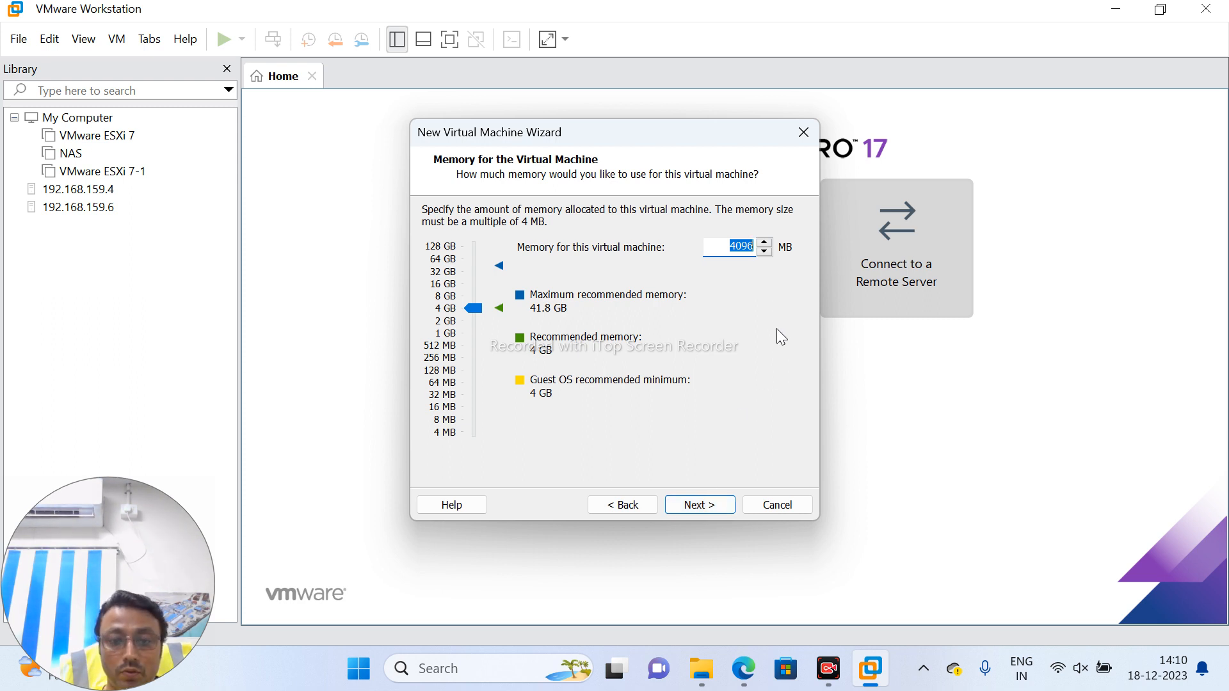
pyautogui.write('818')
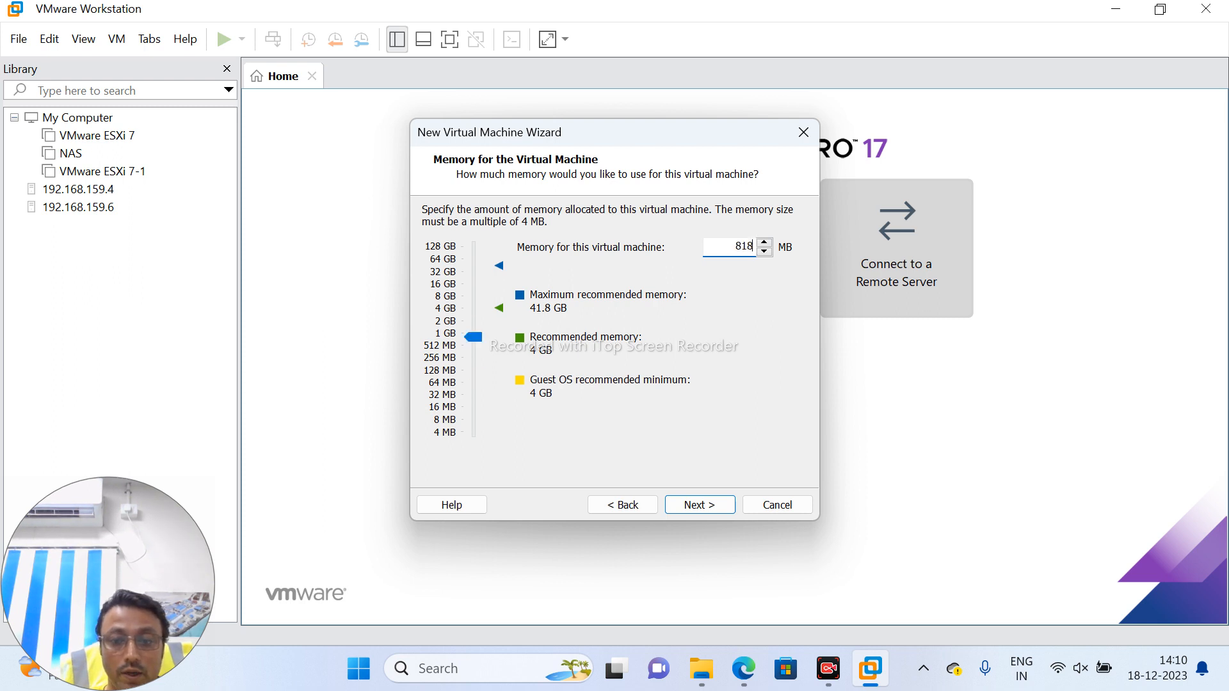
pyautogui.write('2')
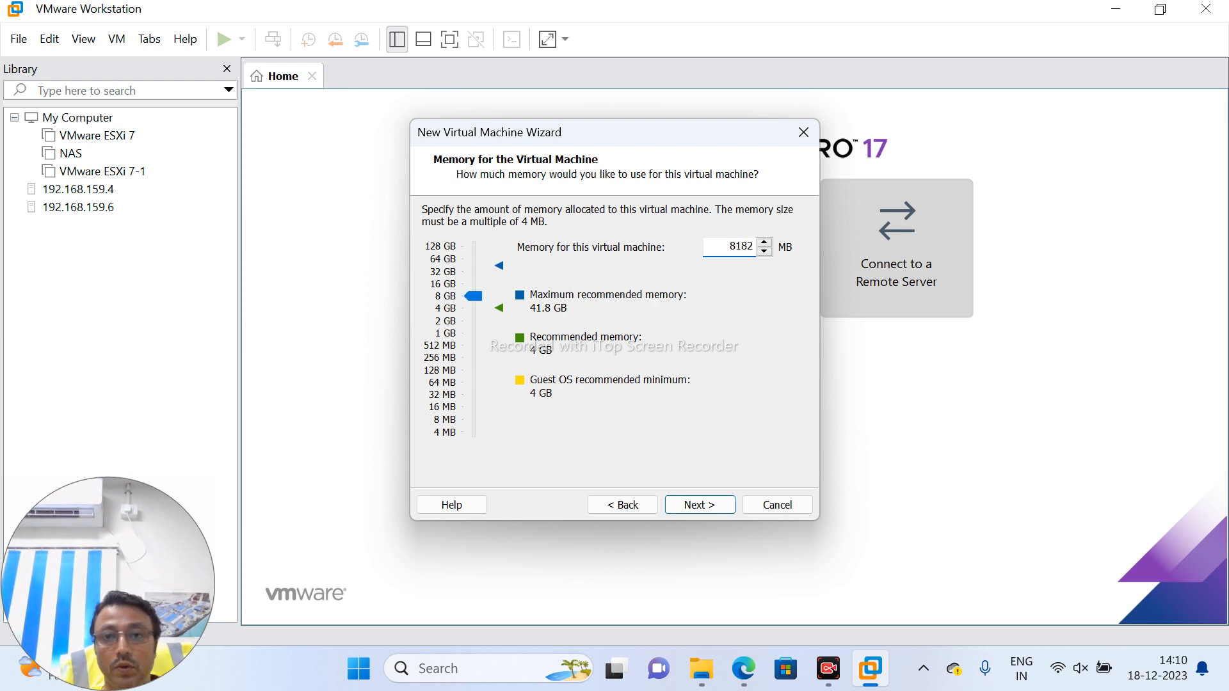
pyautogui.click(702, 512)
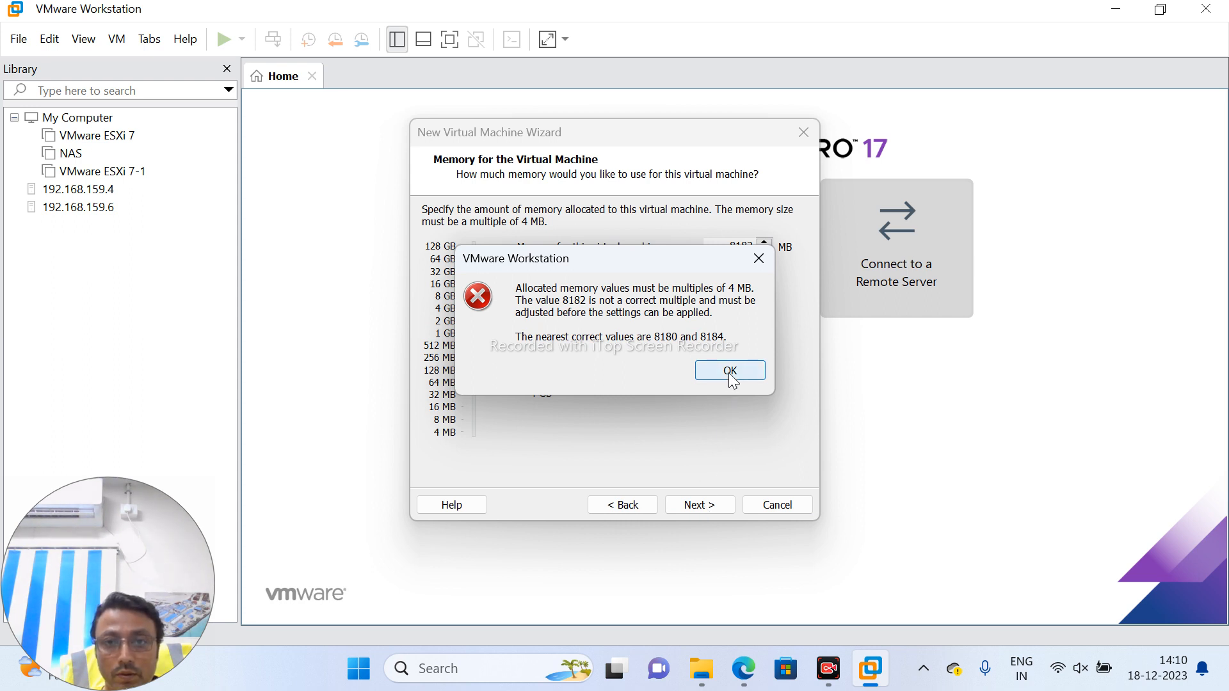
pyautogui.click(729, 373)
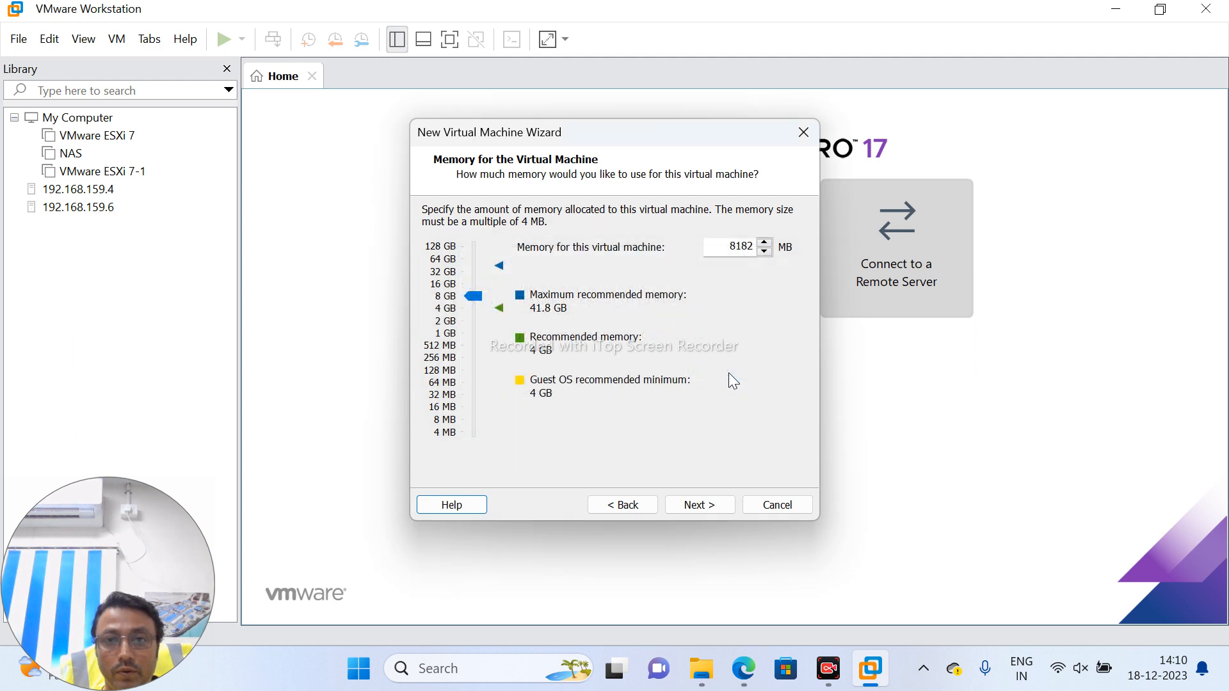
pyautogui.click(745, 248)
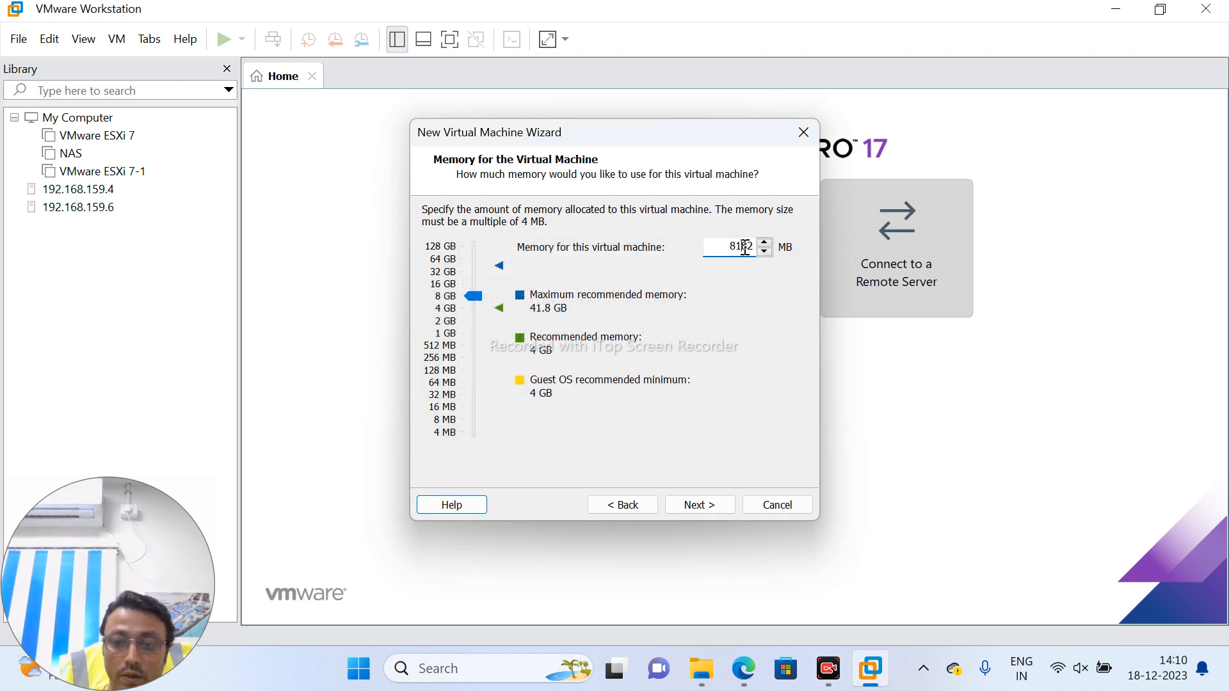
pyautogui.press('BackSpace')
pyautogui.write('9')
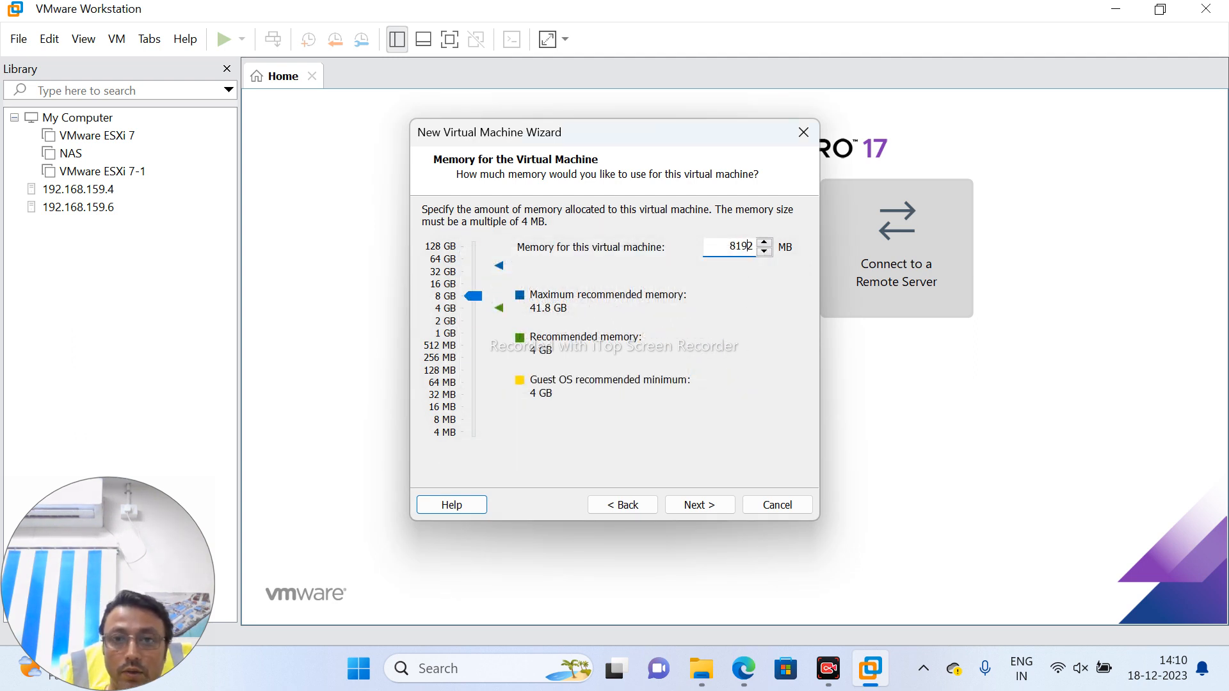
pyautogui.click(702, 505)
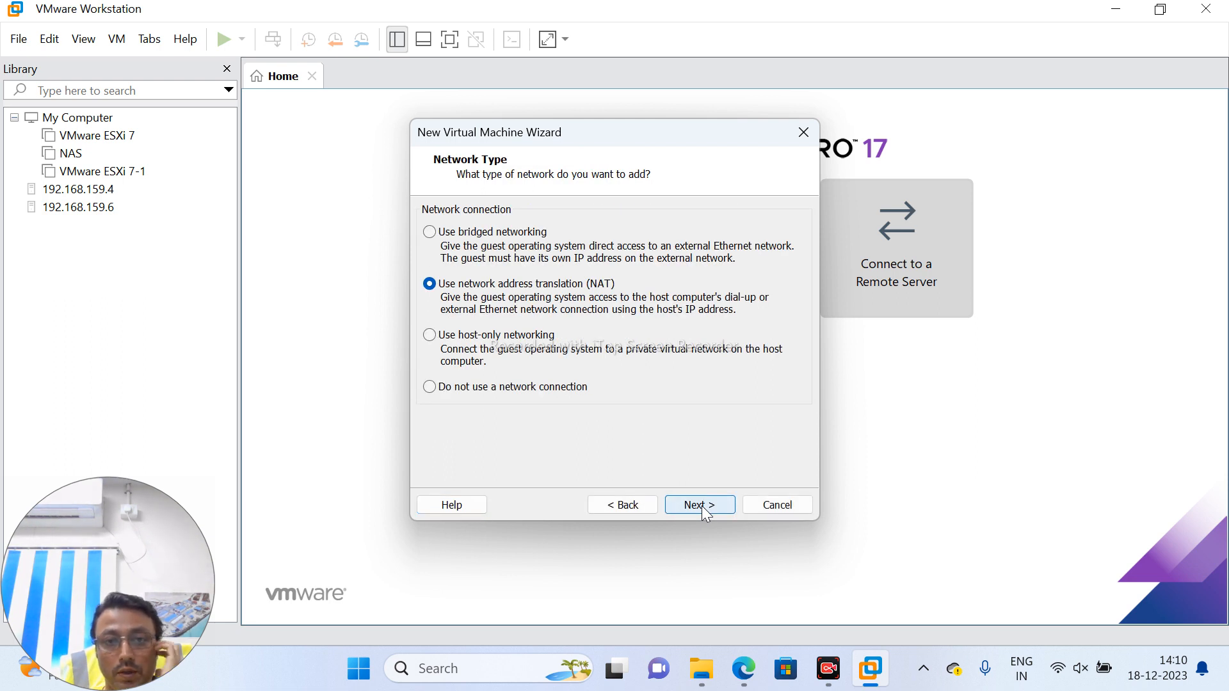
# Step: Accept NAT networking and the Paravirtualized SCSI controller, and choose to create a new SCSI virtual disk
pyautogui.click(701, 505)
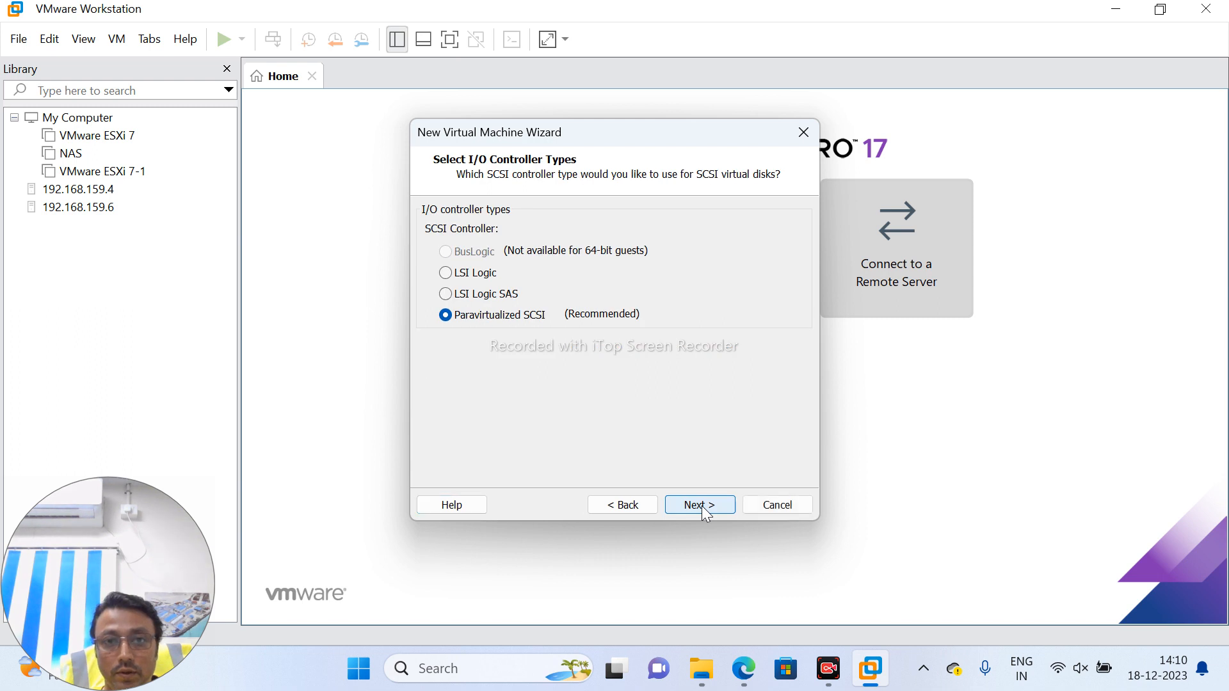
pyautogui.click(702, 506)
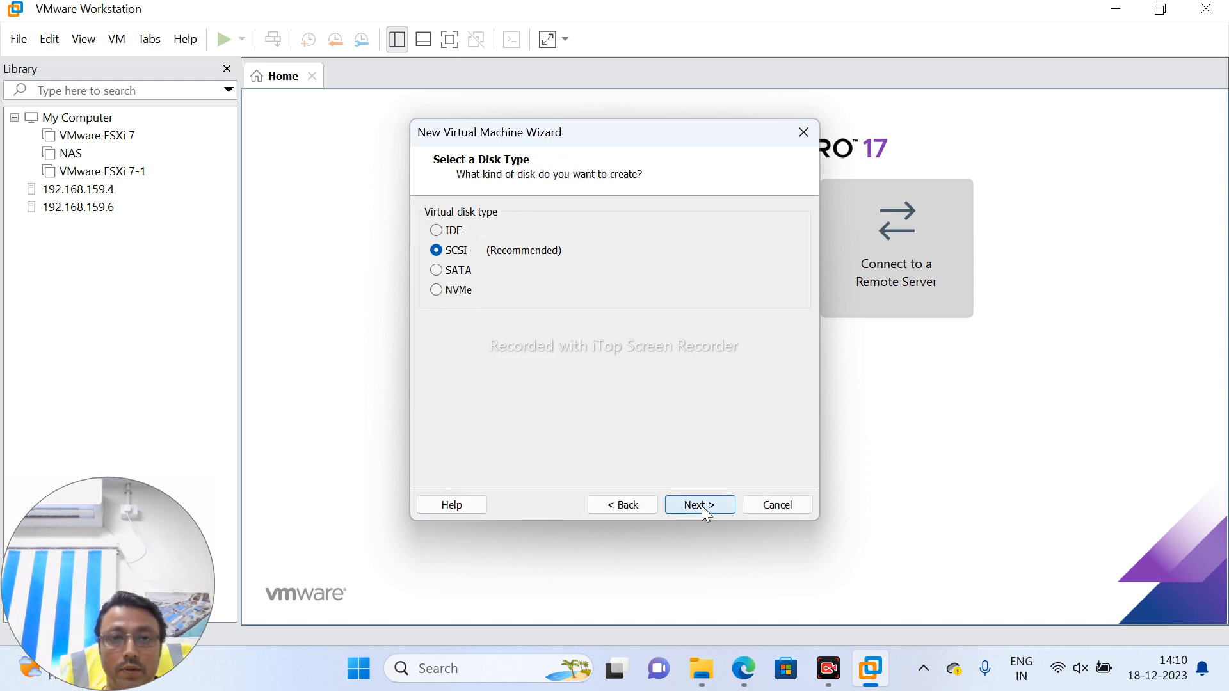
pyautogui.click(701, 506)
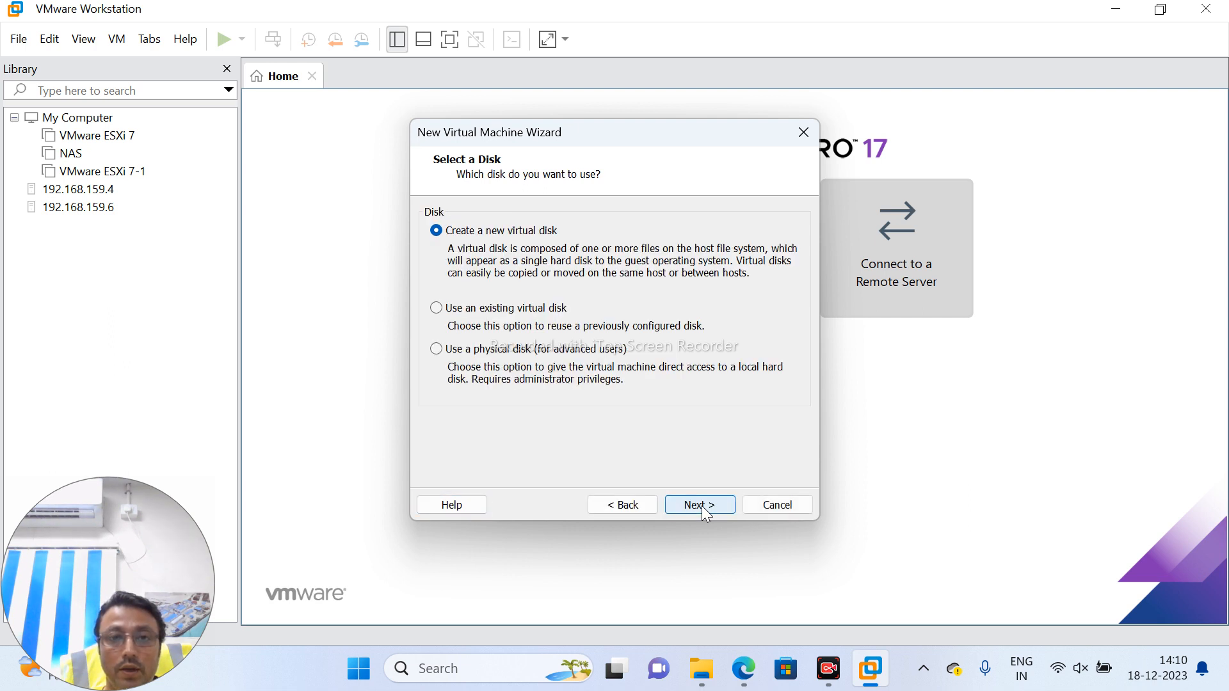
pyautogui.click(702, 506)
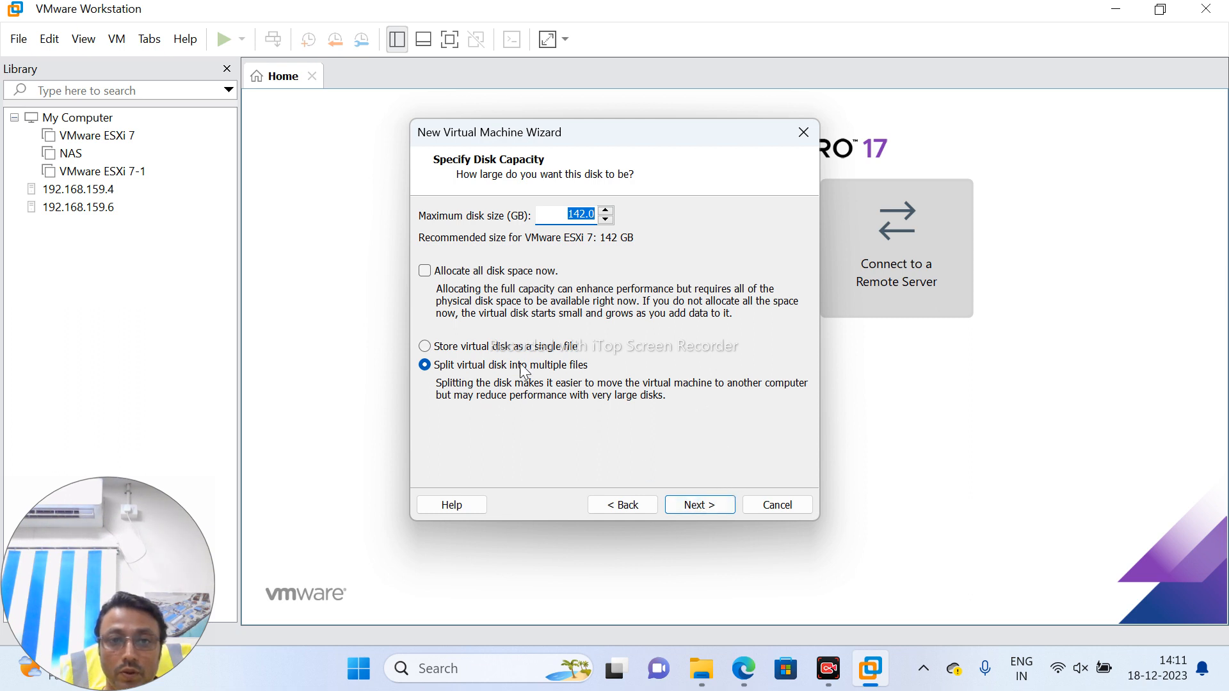
# Step: Accept a maximum disk size of 142 GB with the virtual disk split into multiple files
pyautogui.click(710, 508)
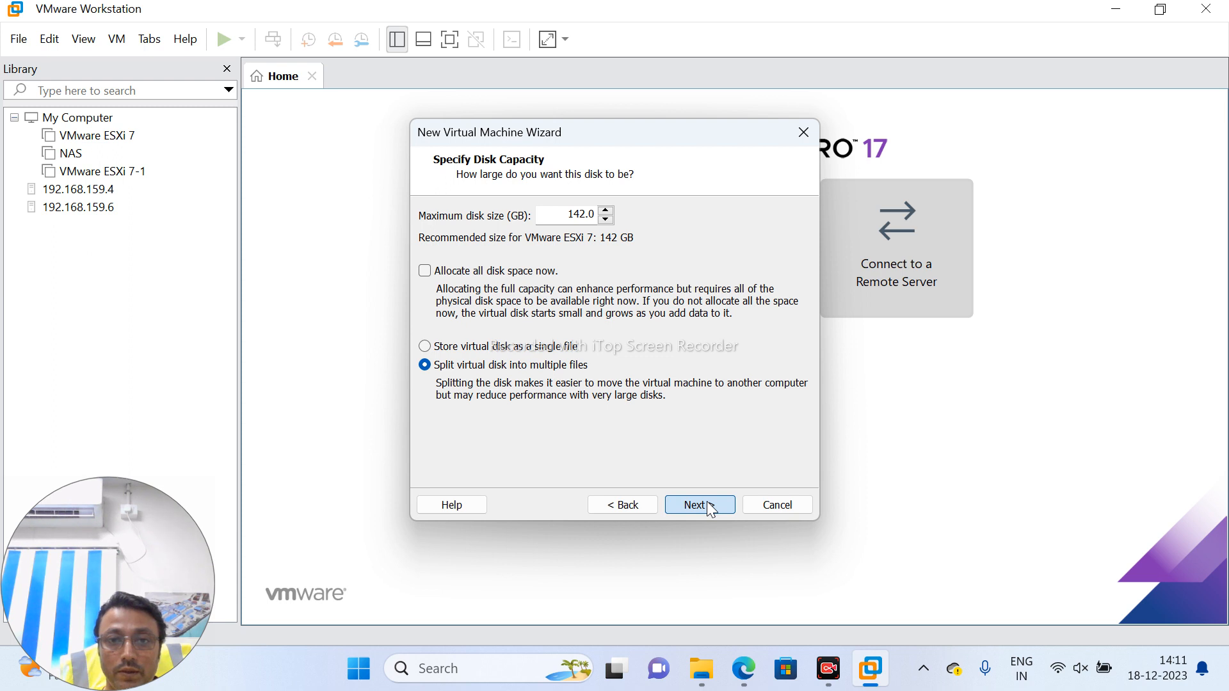
pyautogui.click(510, 351)
pyautogui.click(512, 366)
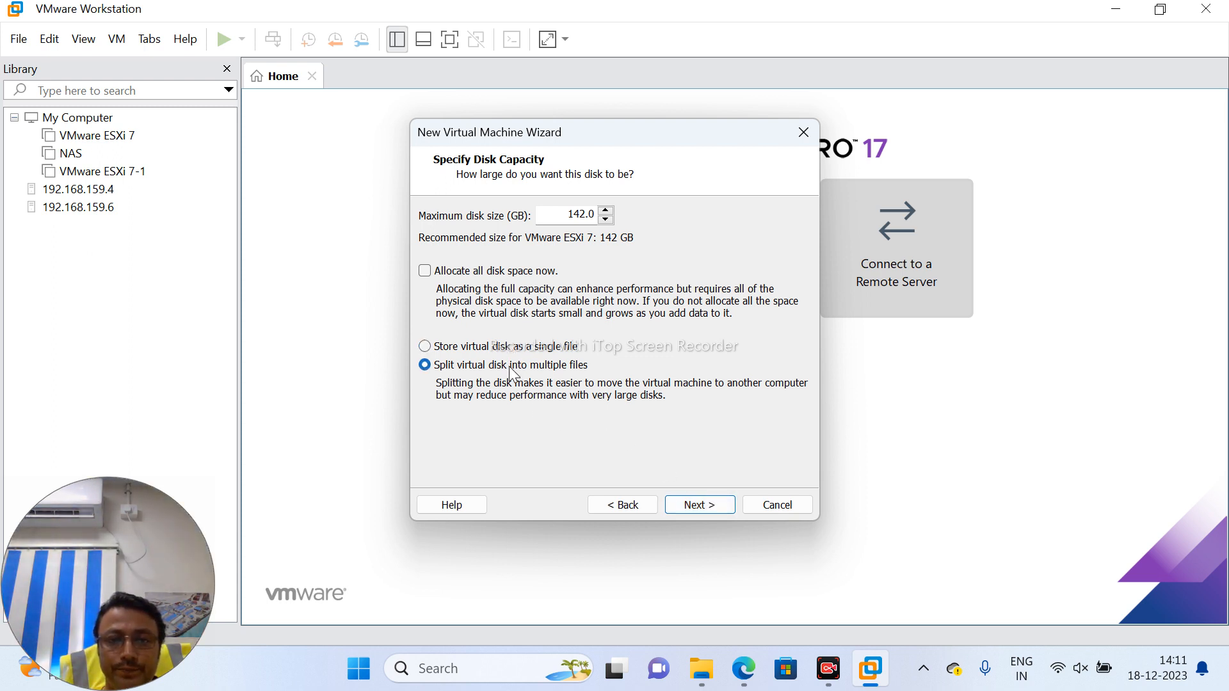
pyautogui.click(700, 505)
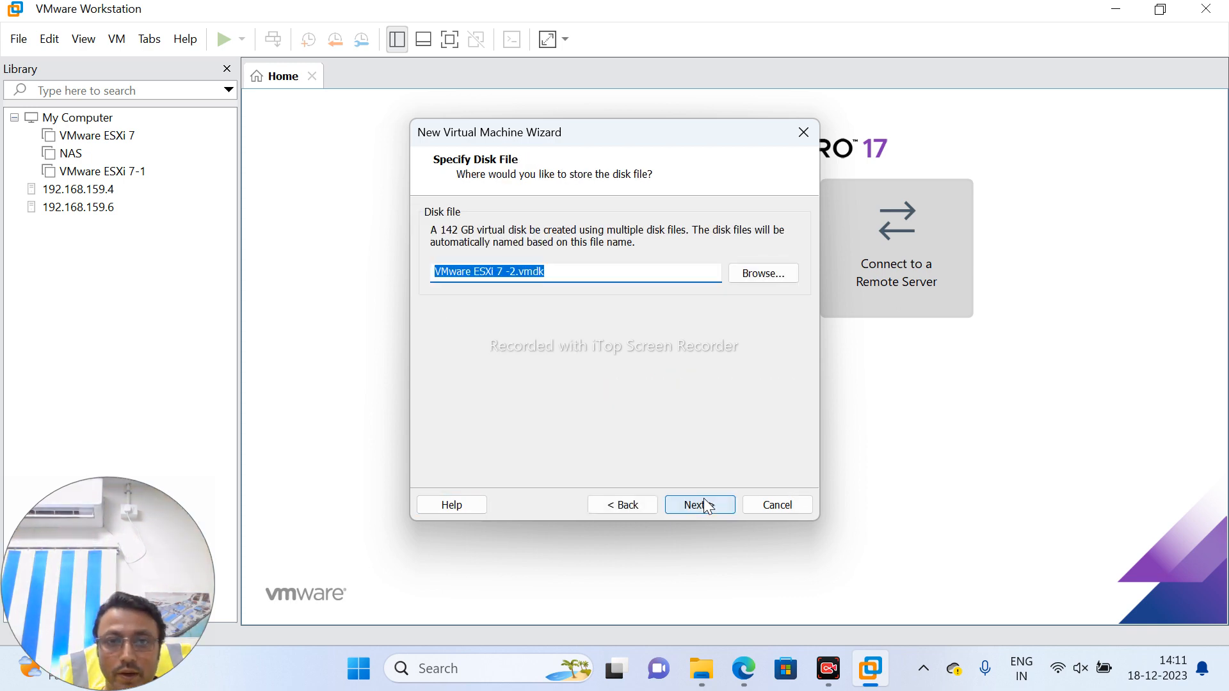
pyautogui.click(770, 268)
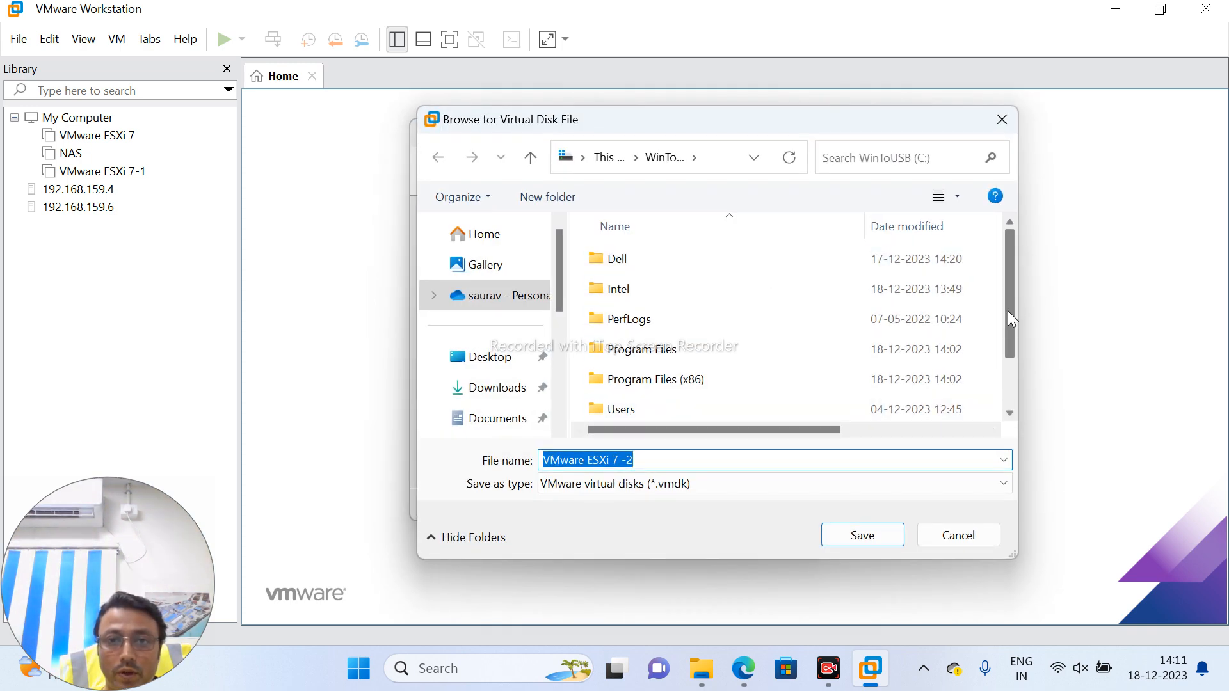
pyautogui.moveTo(1007, 310); pyautogui.dragTo(1007, 379)
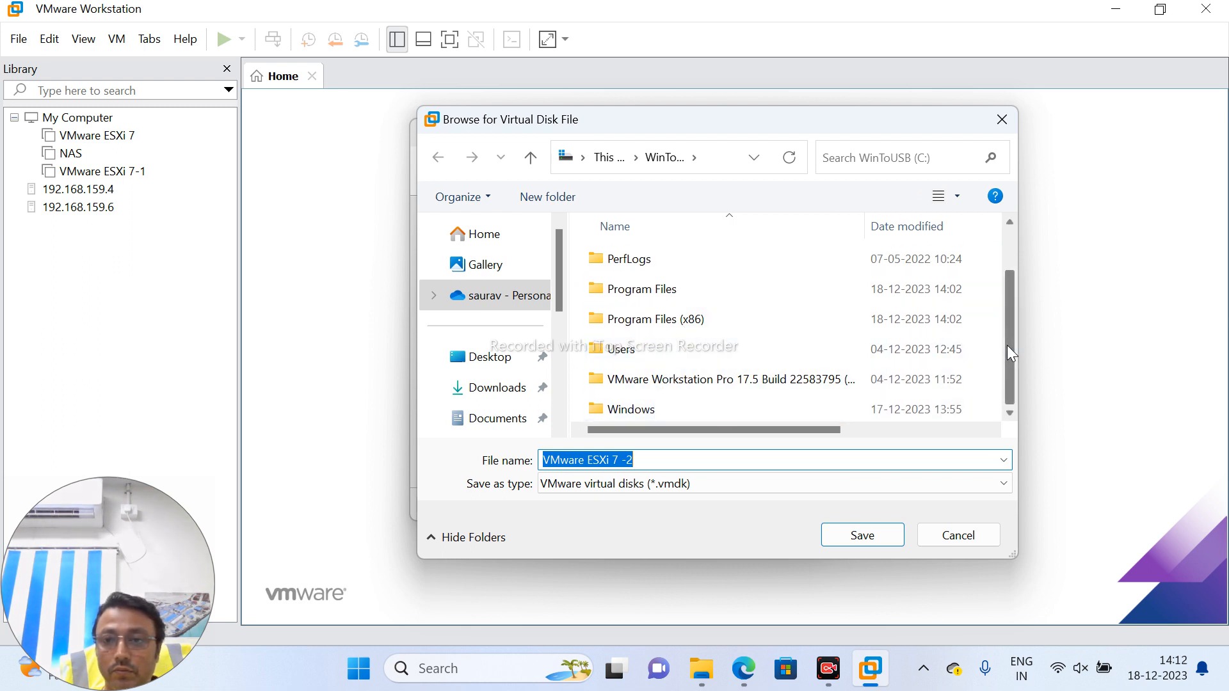
pyautogui.moveTo(1006, 400); pyautogui.dragTo(1008, 296)
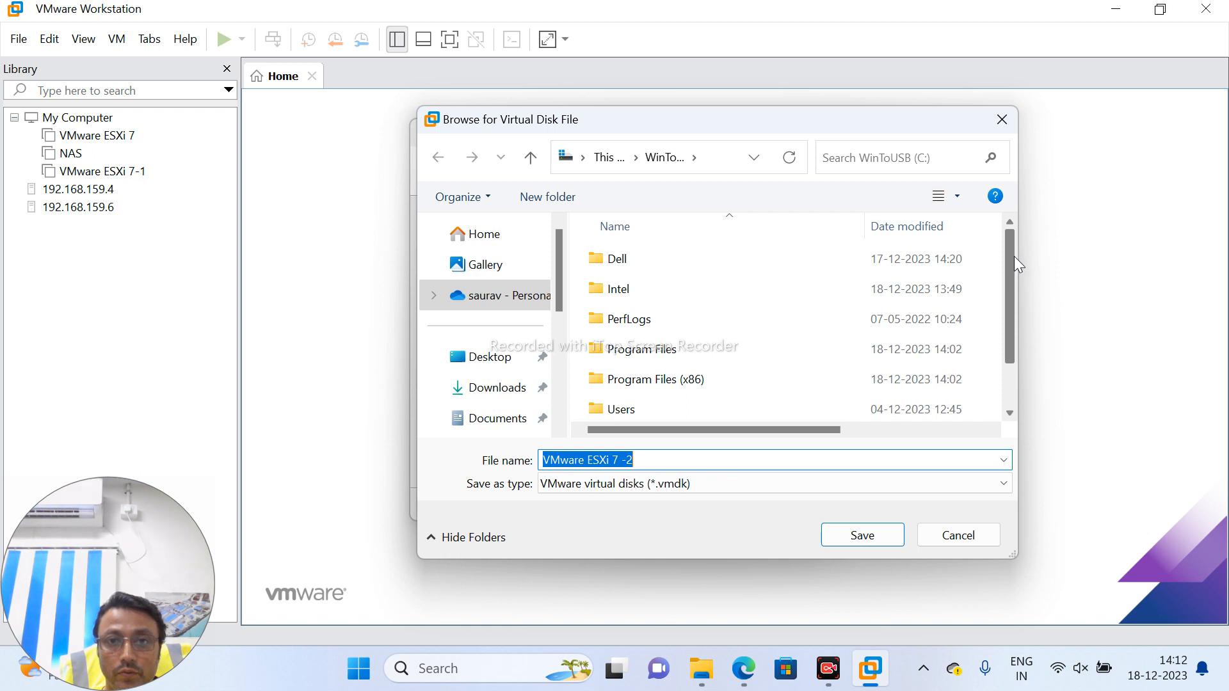
pyautogui.scroll(-1, 1012, 339)
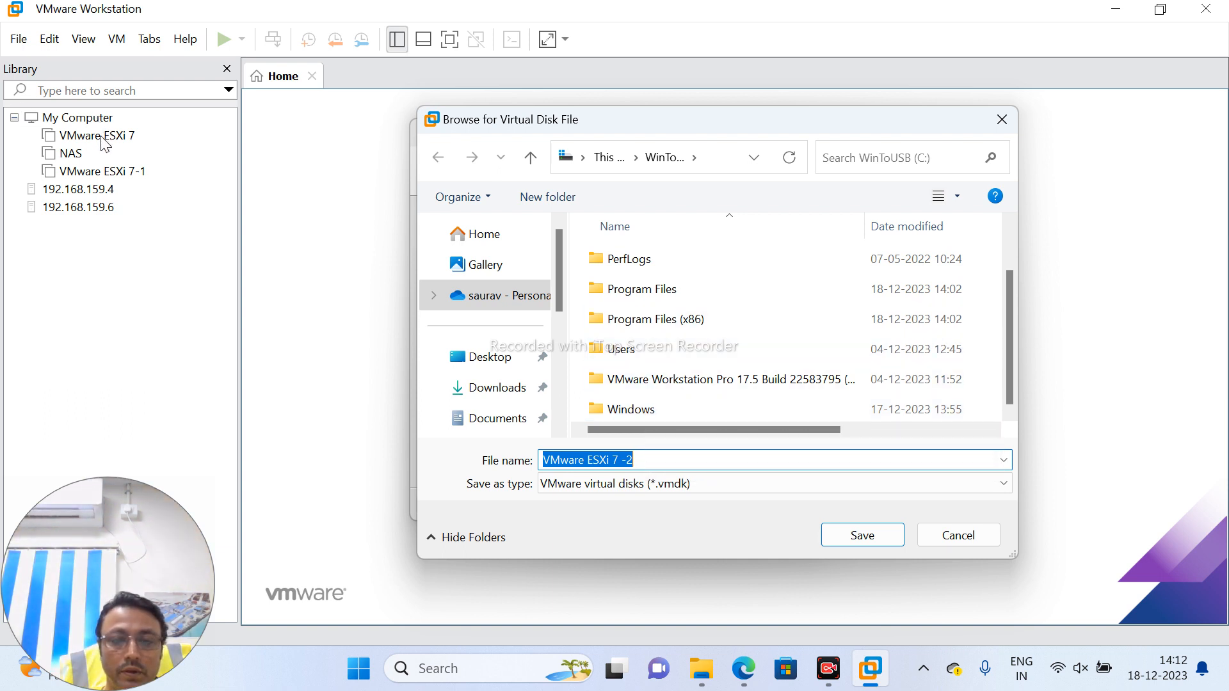
pyautogui.doubleClick(616, 351)
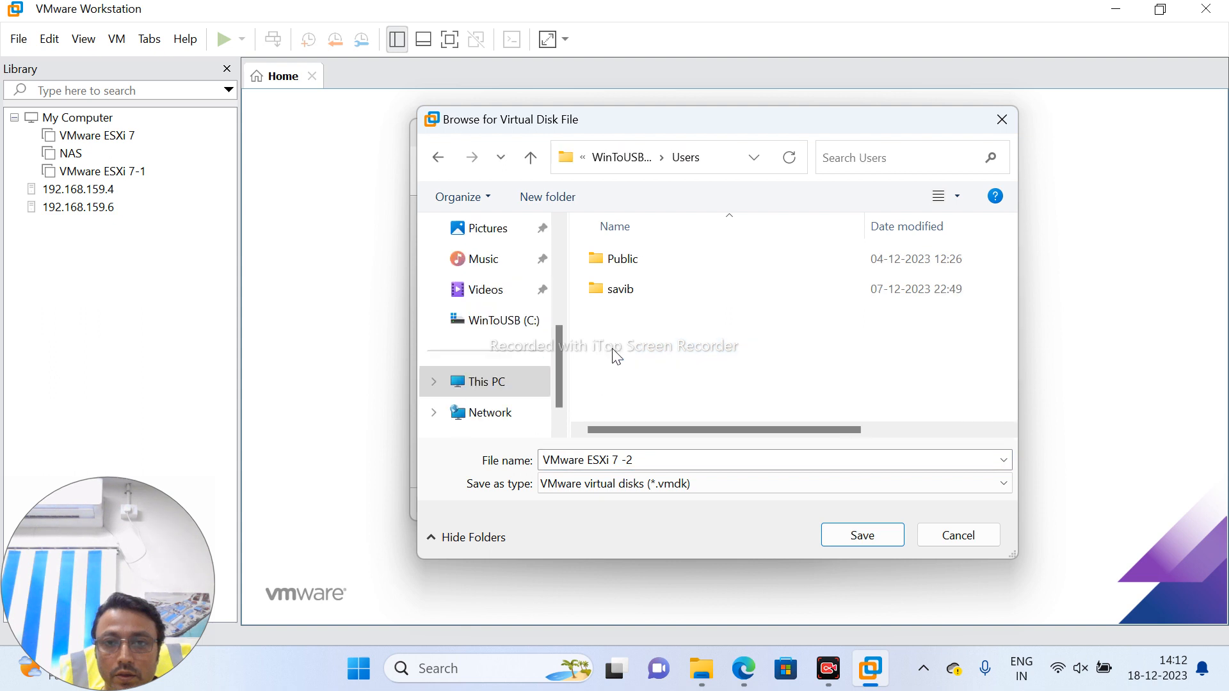
pyautogui.click(438, 156)
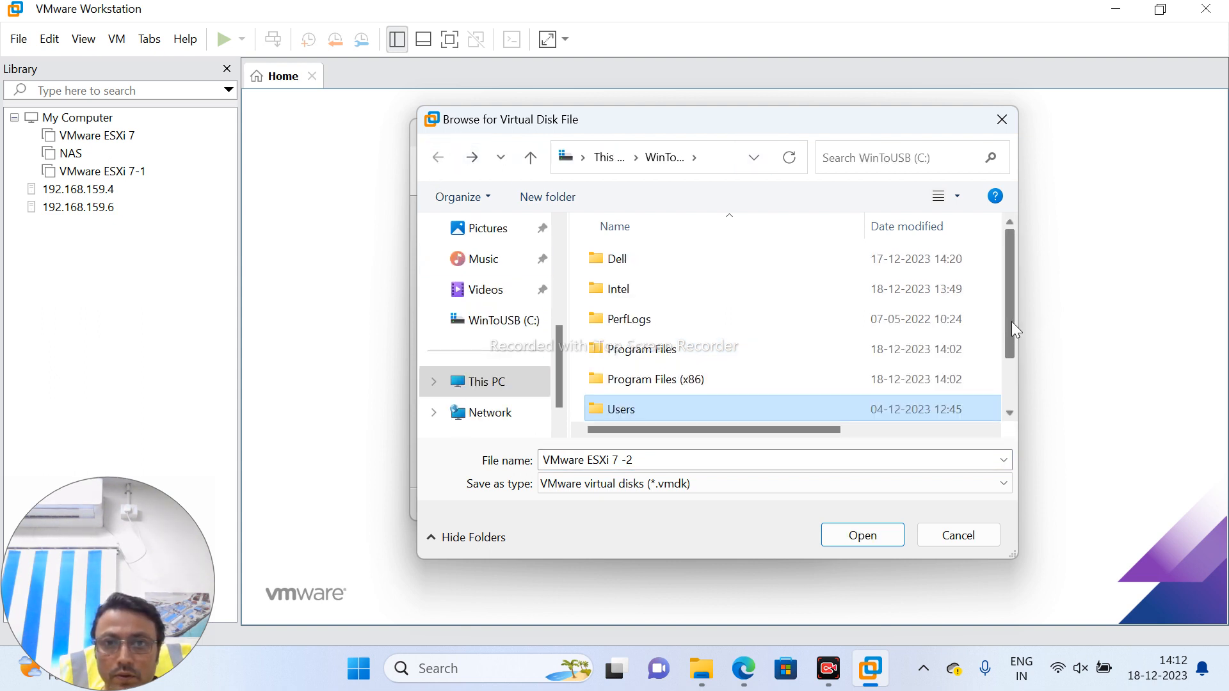
pyautogui.scroll(-2, 1010, 440)
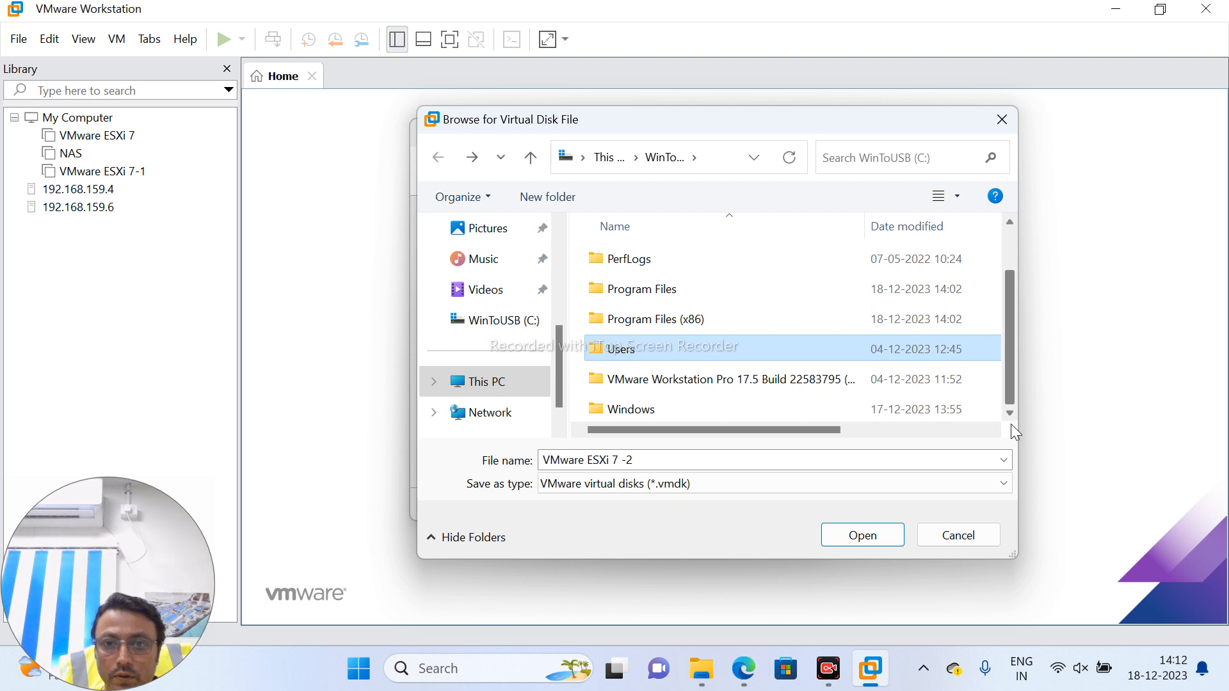
pyautogui.doubleClick(759, 384)
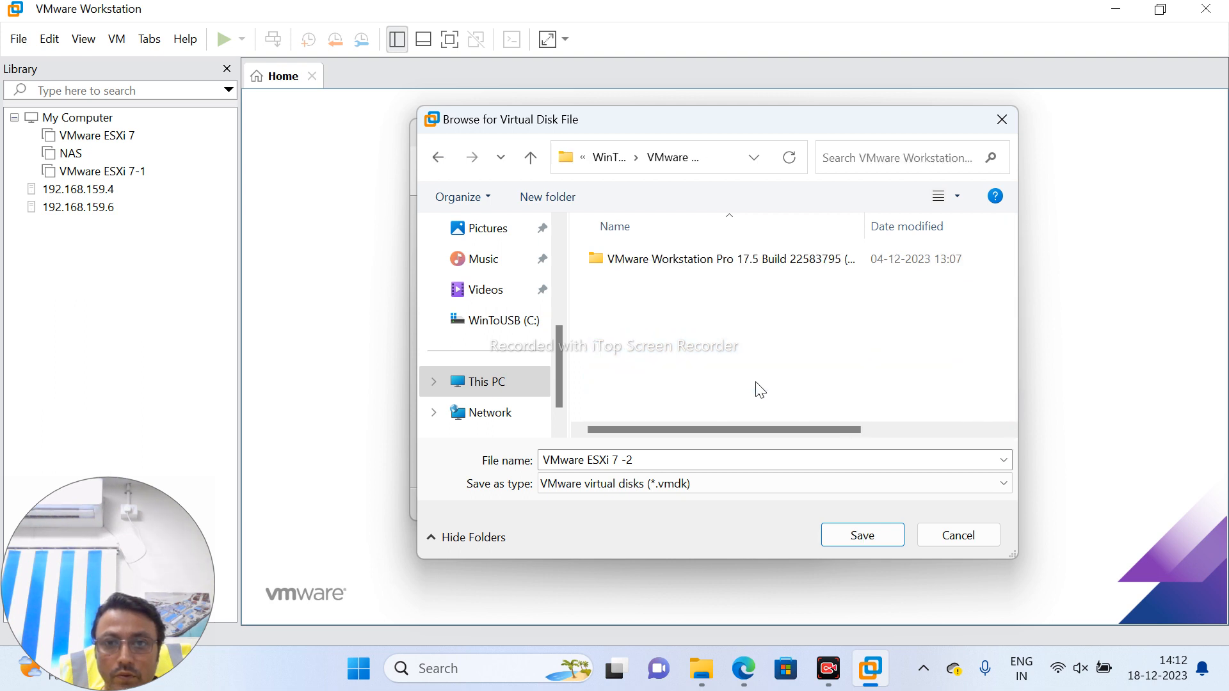
pyautogui.click(437, 158)
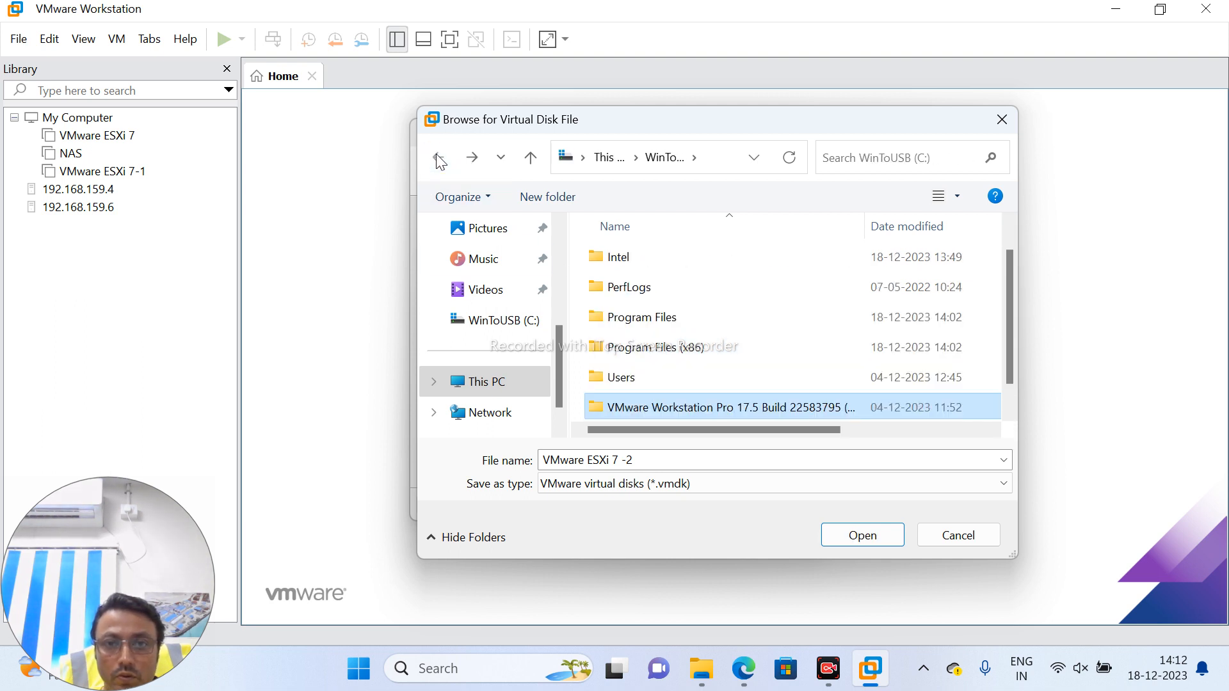
pyautogui.doubleClick(673, 320)
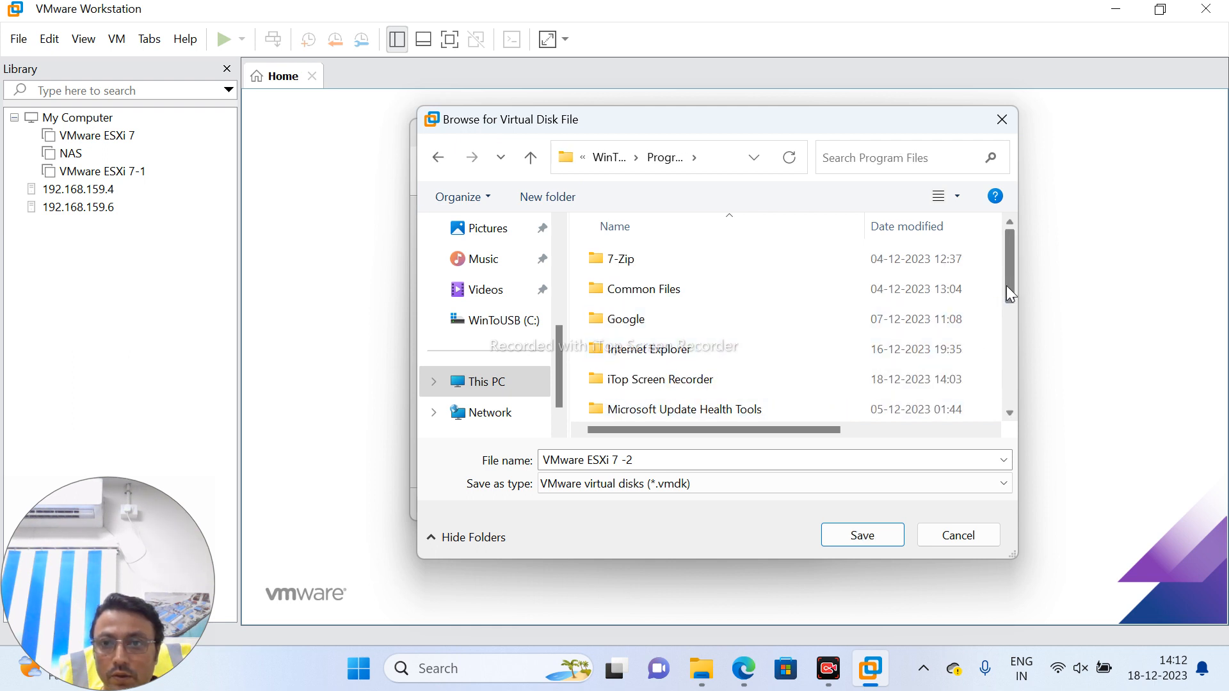
pyautogui.moveTo(1006, 286)
pyautogui.mouseDown()
pyautogui.moveTo(1002, 409)
pyautogui.moveTo(1008, 266)
pyautogui.mouseUp()
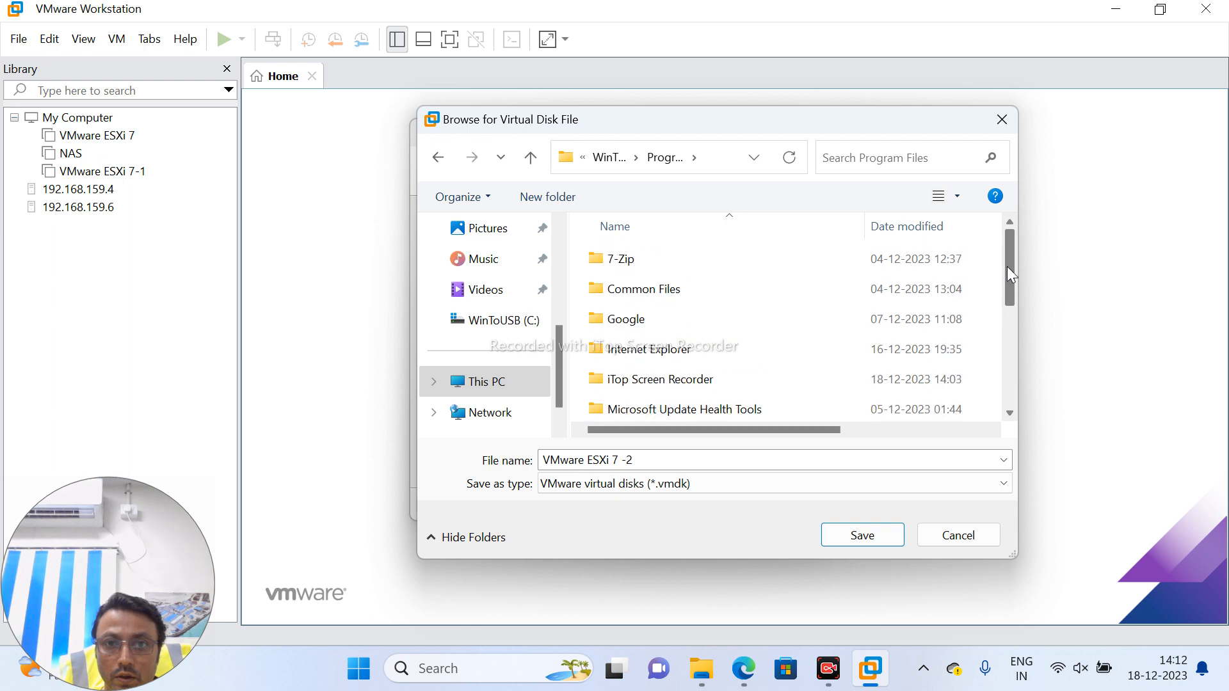
pyautogui.click(438, 157)
pyautogui.click(721, 377)
pyautogui.doubleClick(721, 379)
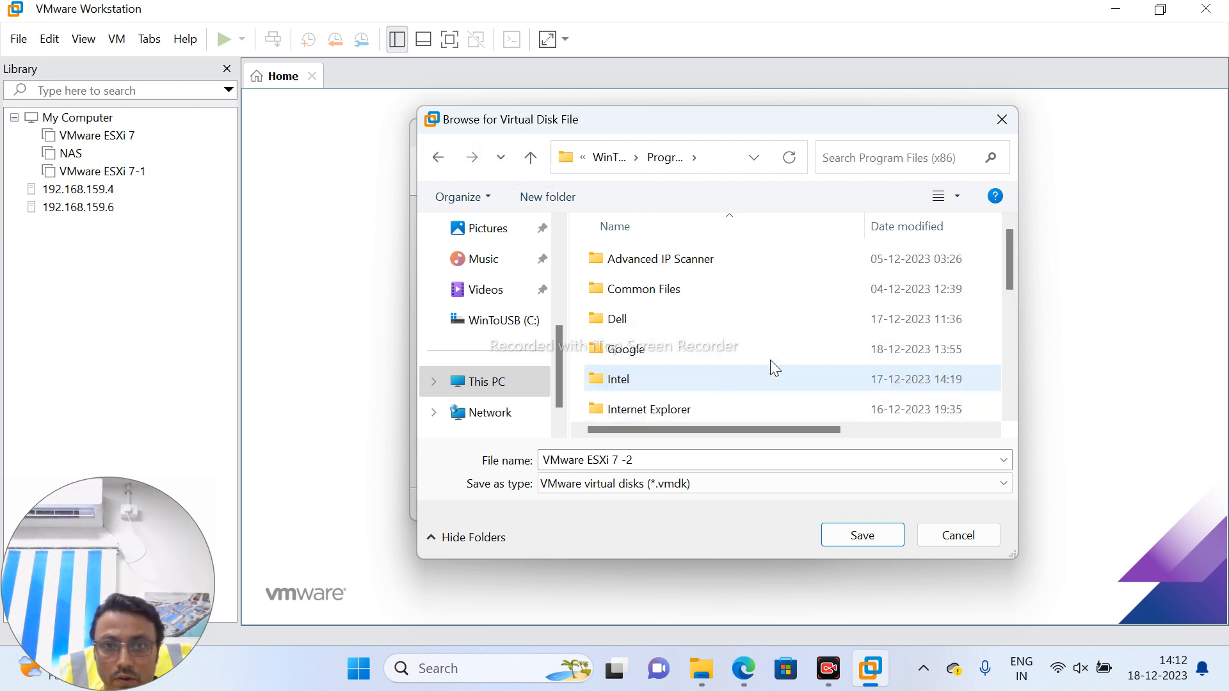
pyautogui.moveTo(1015, 273); pyautogui.dragTo(1010, 356)
pyautogui.doubleClick(650, 314)
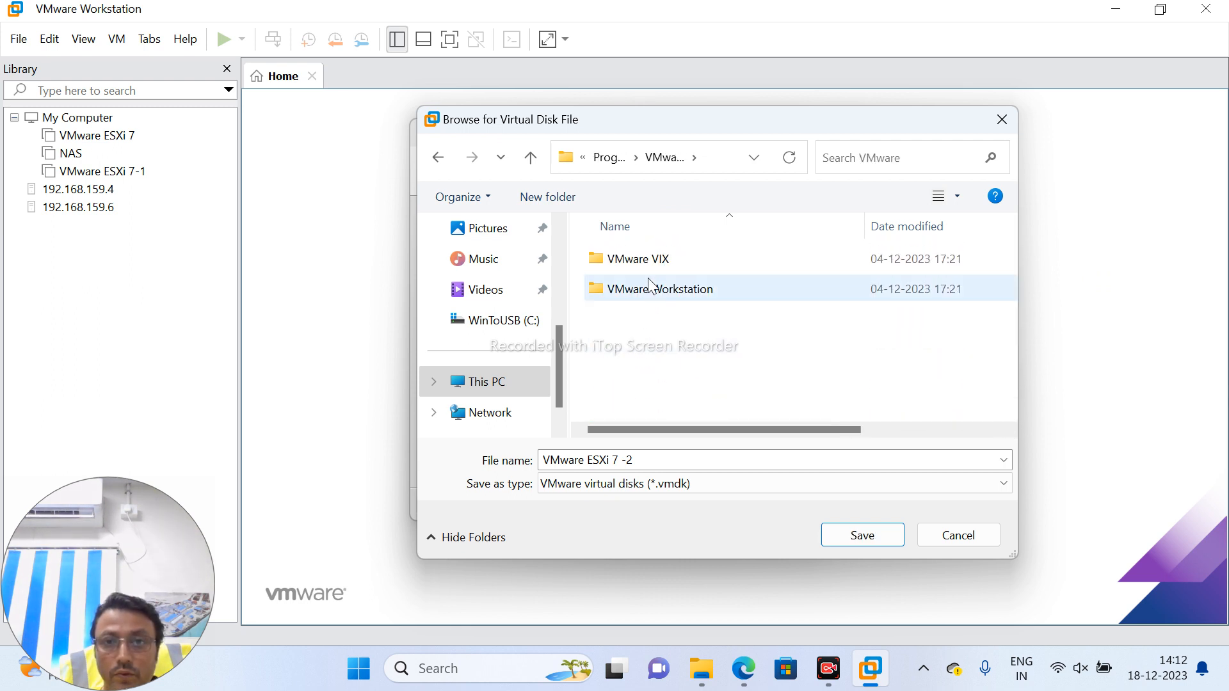
pyautogui.doubleClick(648, 288)
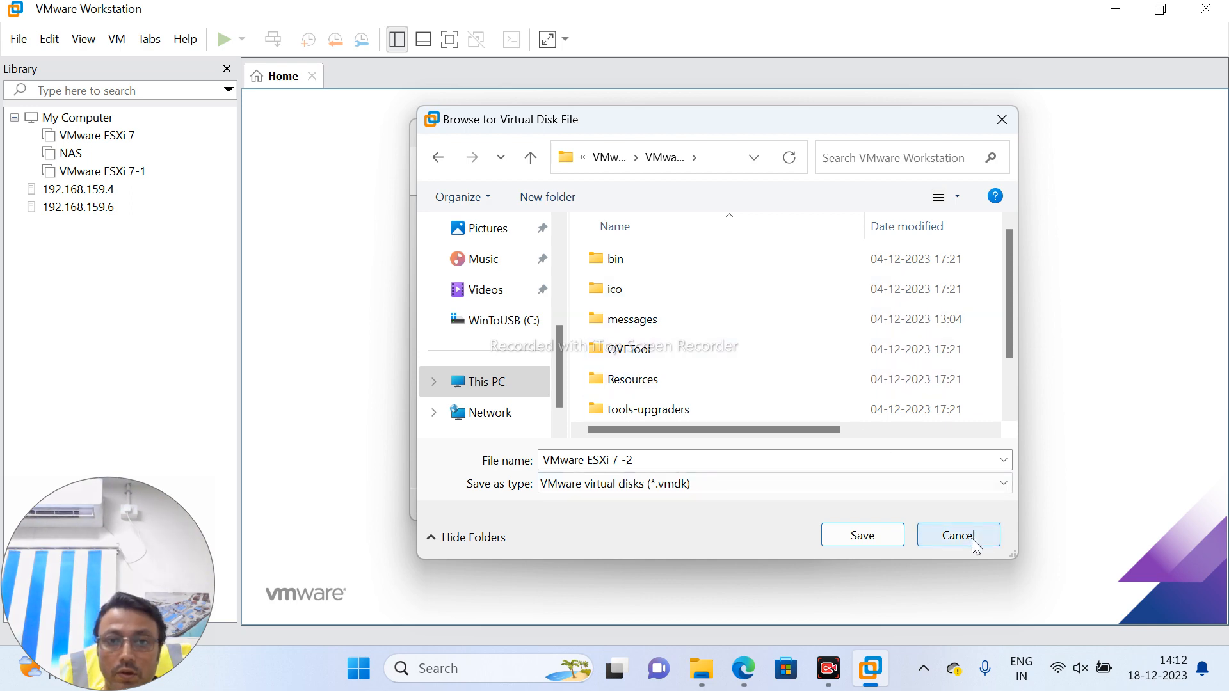
pyautogui.click(958, 535)
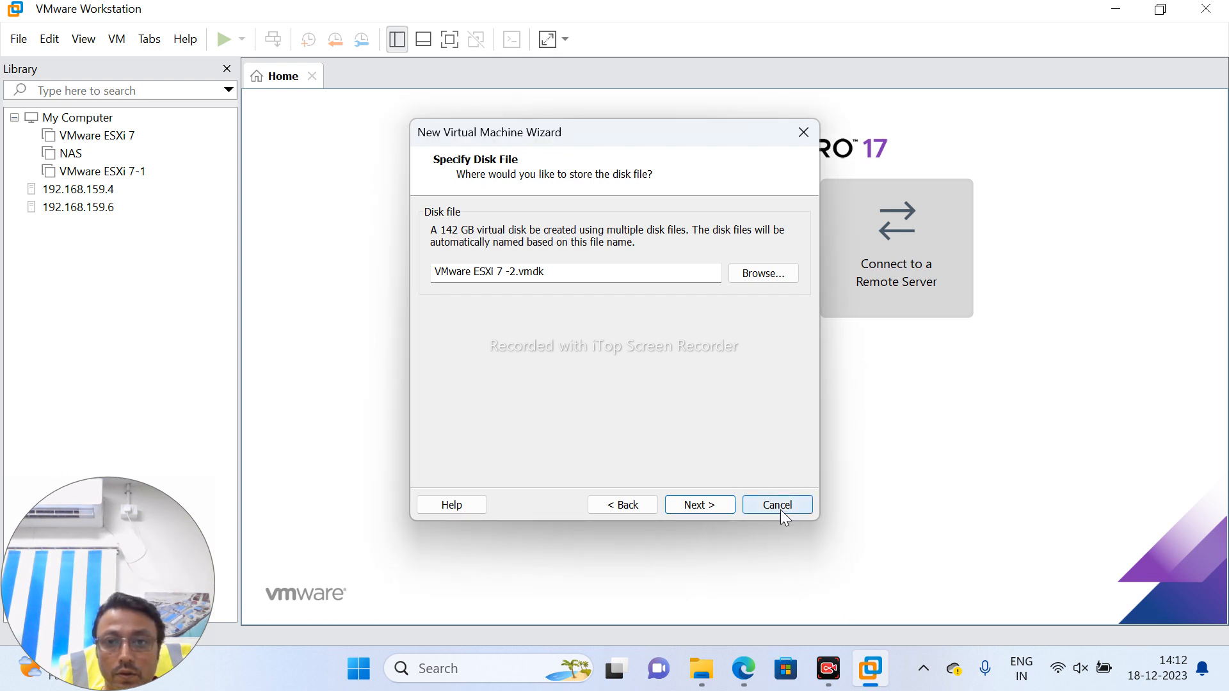
# Step: Open a second VMware Workstation Pro window and check the options offered for the existing VMware ESXi 7 machine
pyautogui.rightClick(870, 683)
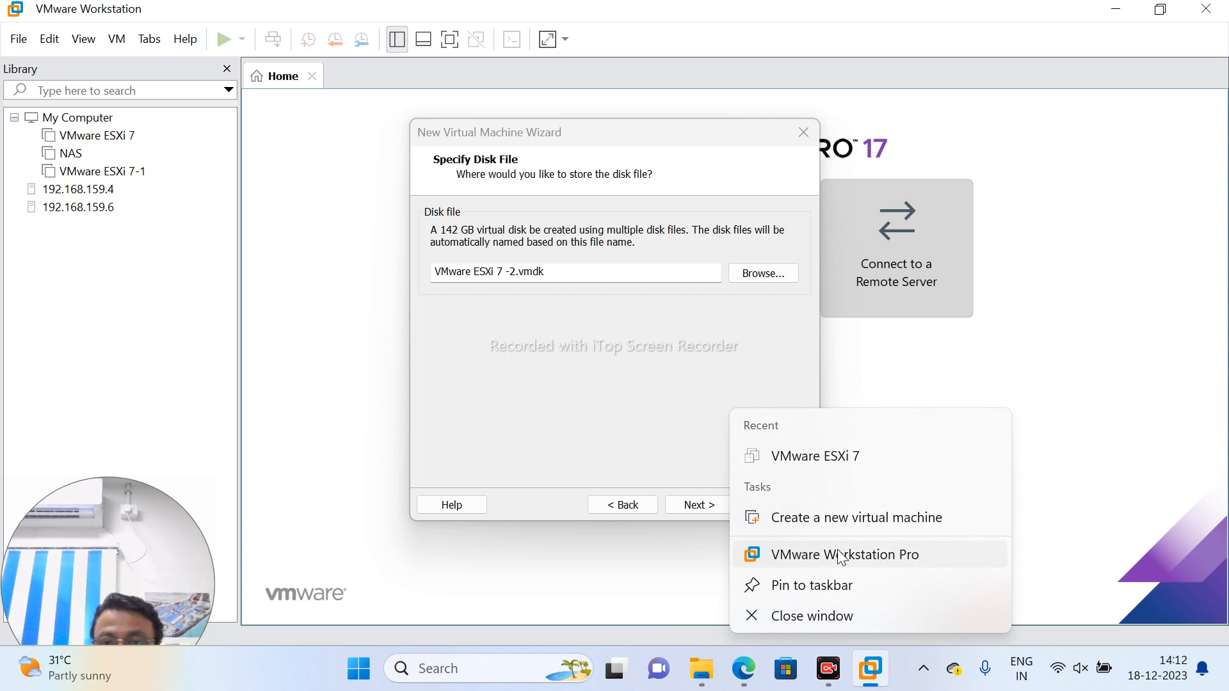
pyautogui.rightClick(840, 556)
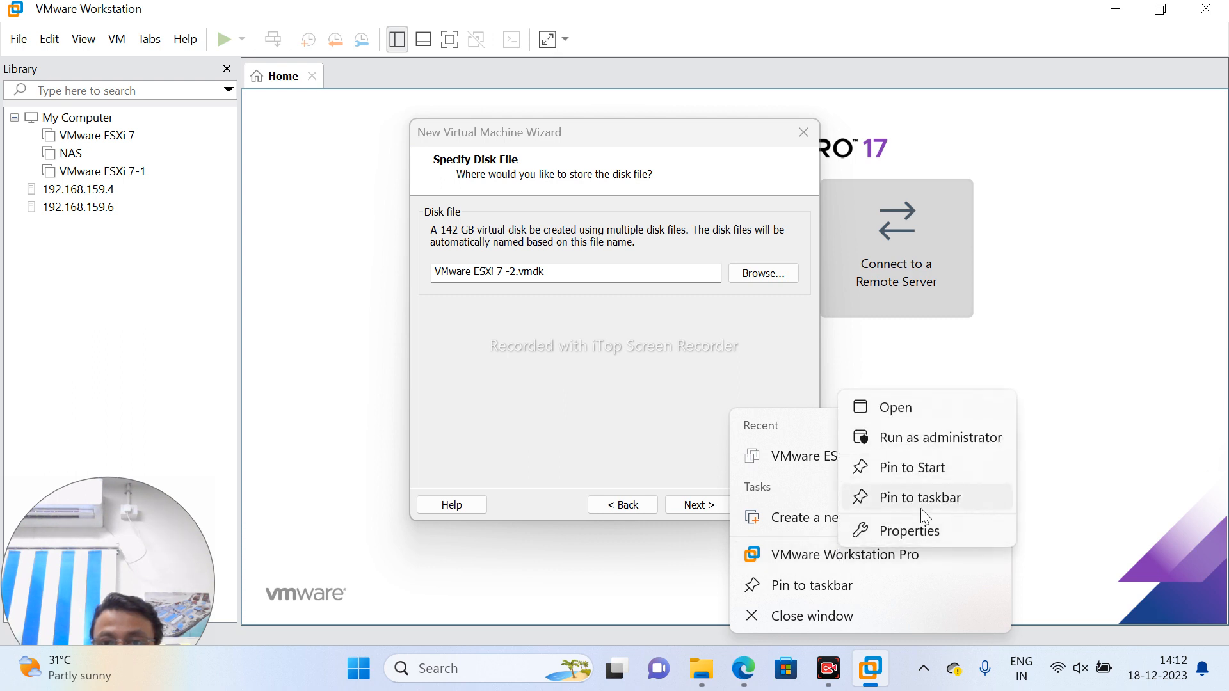
pyautogui.click(909, 410)
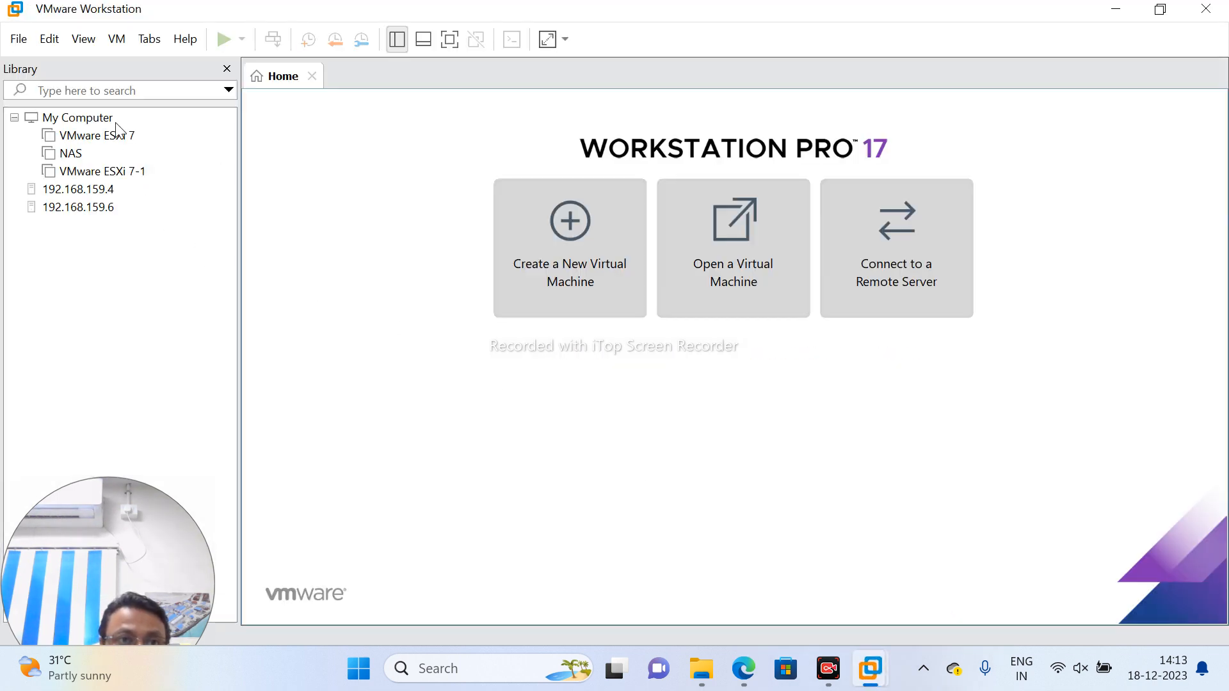
pyautogui.rightClick(117, 137)
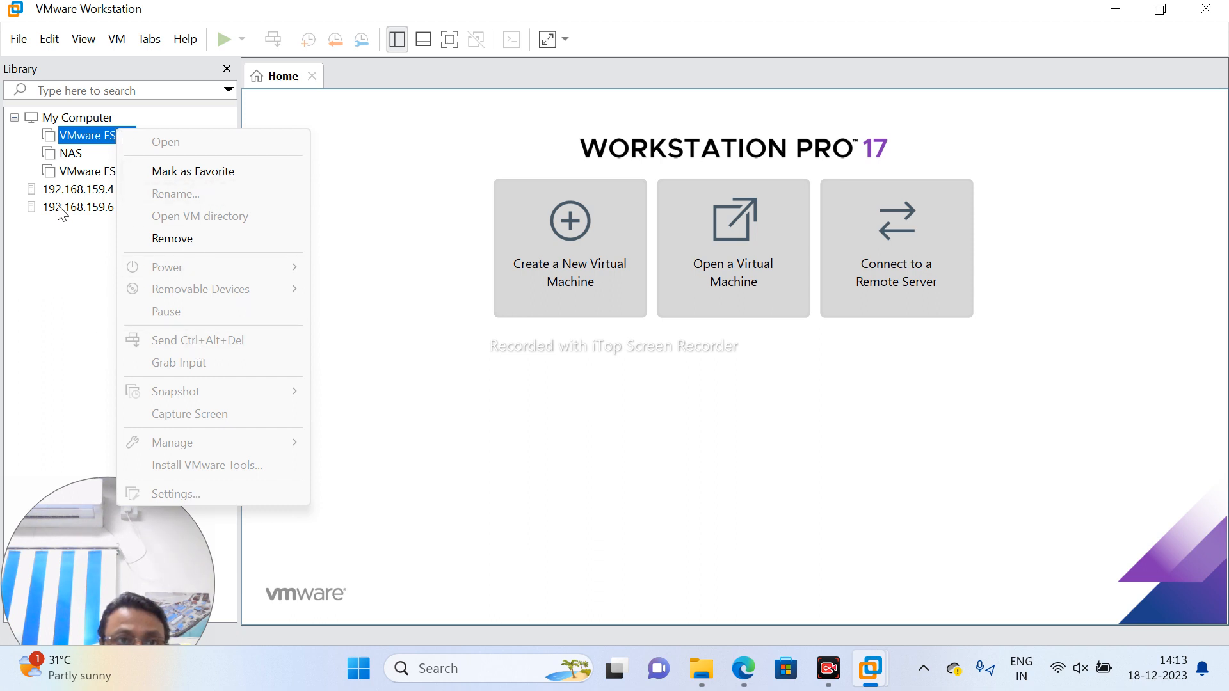
pyautogui.click(74, 287)
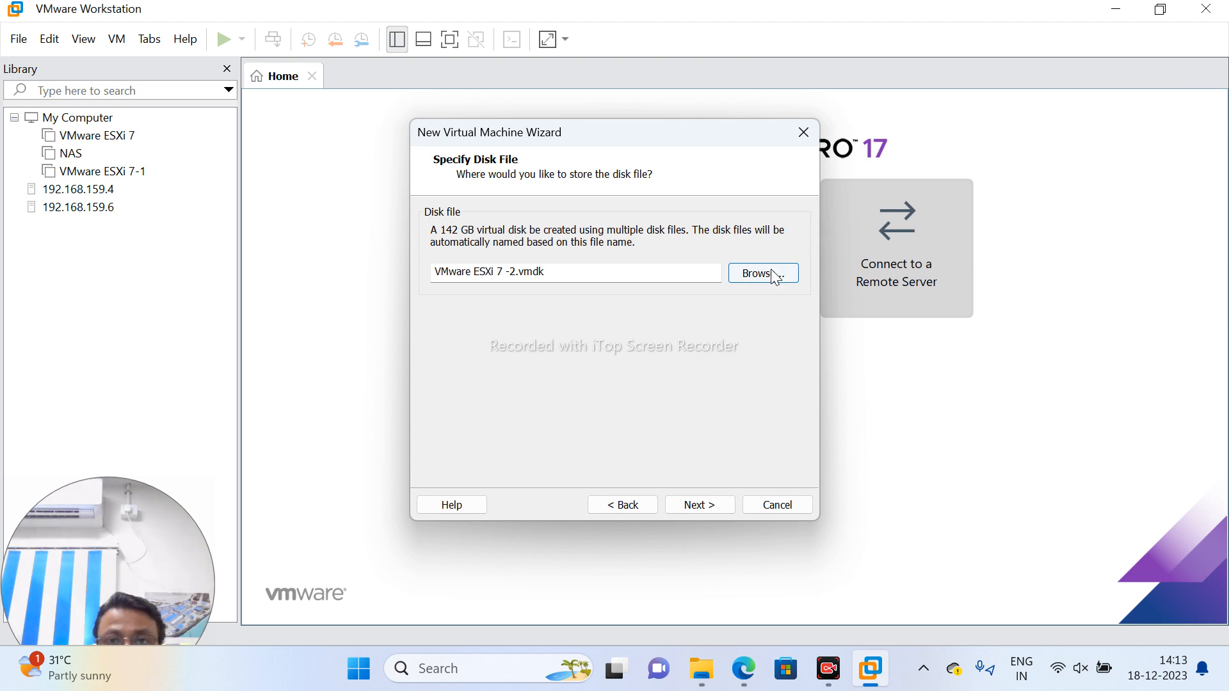
# Step: Browse to the Virtual Machines folder in Documents for the disk file location and create a new folder there
pyautogui.click(762, 274)
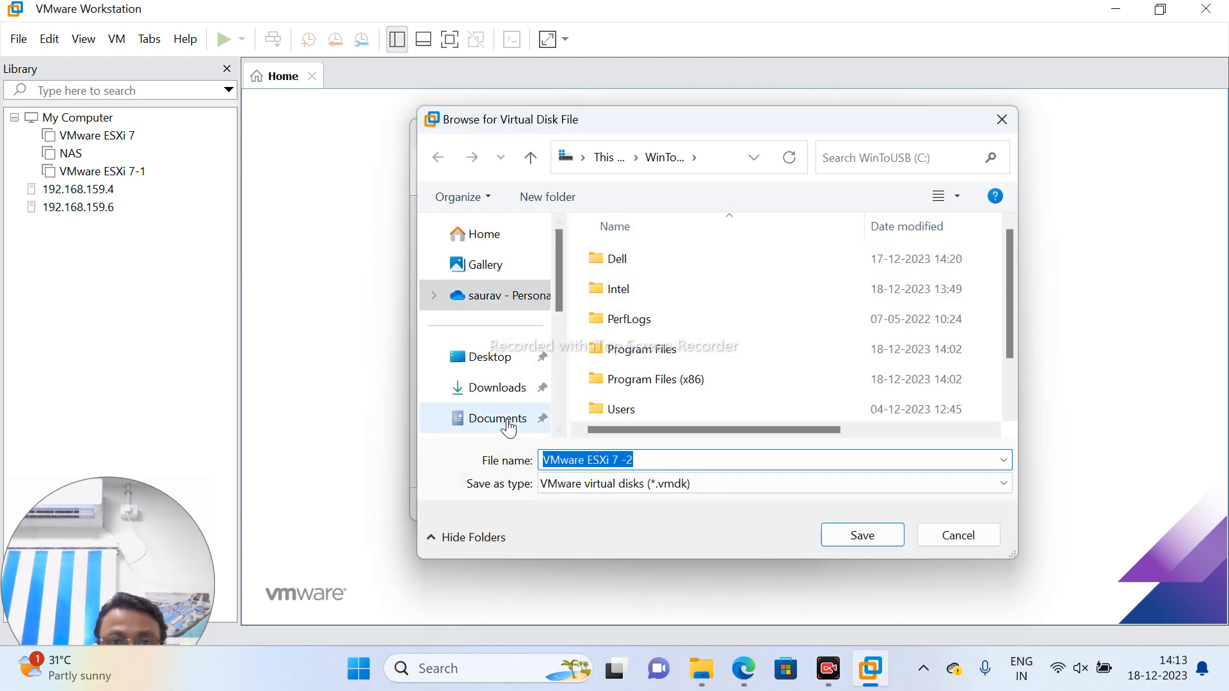
pyautogui.click(535, 420)
pyautogui.click(636, 264)
pyautogui.doubleClick(637, 264)
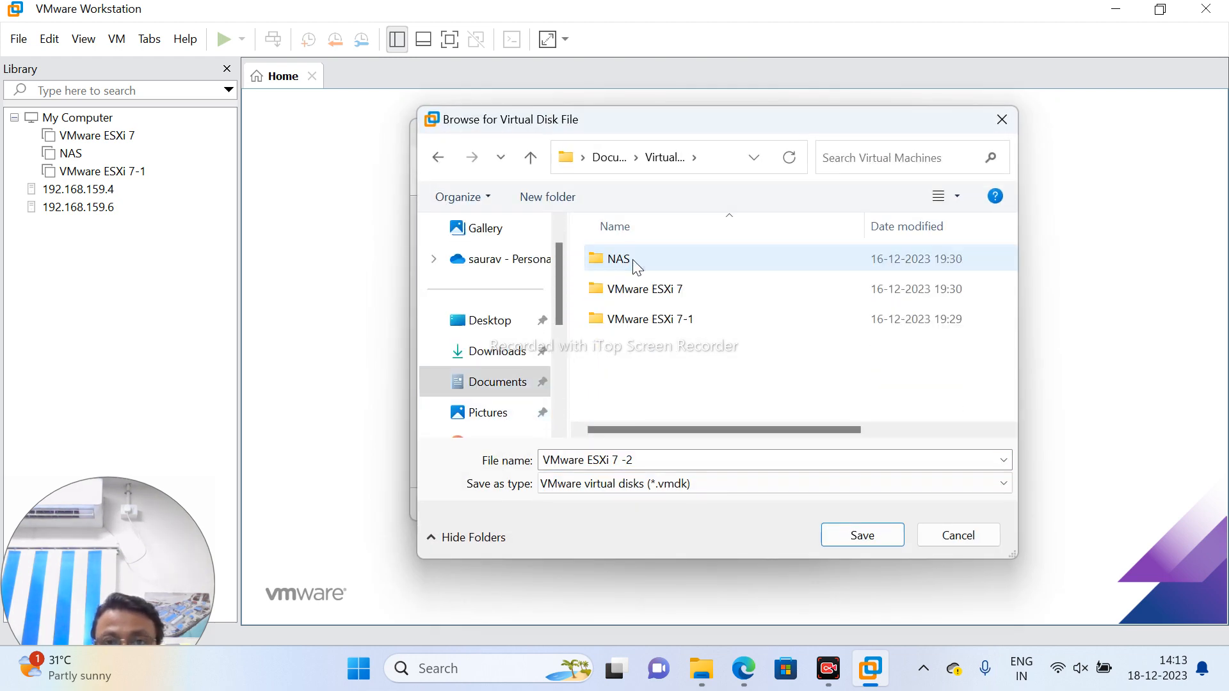
pyautogui.rightClick(639, 361)
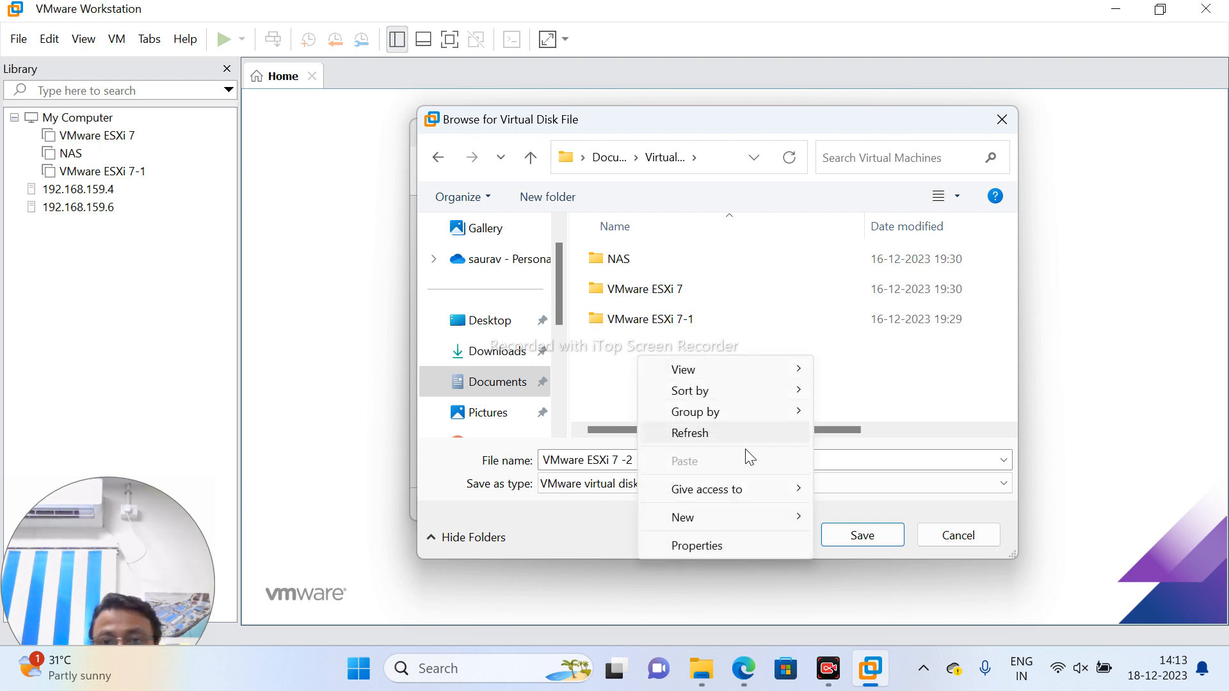
pyautogui.moveTo(750, 520)
pyautogui.click(861, 520)
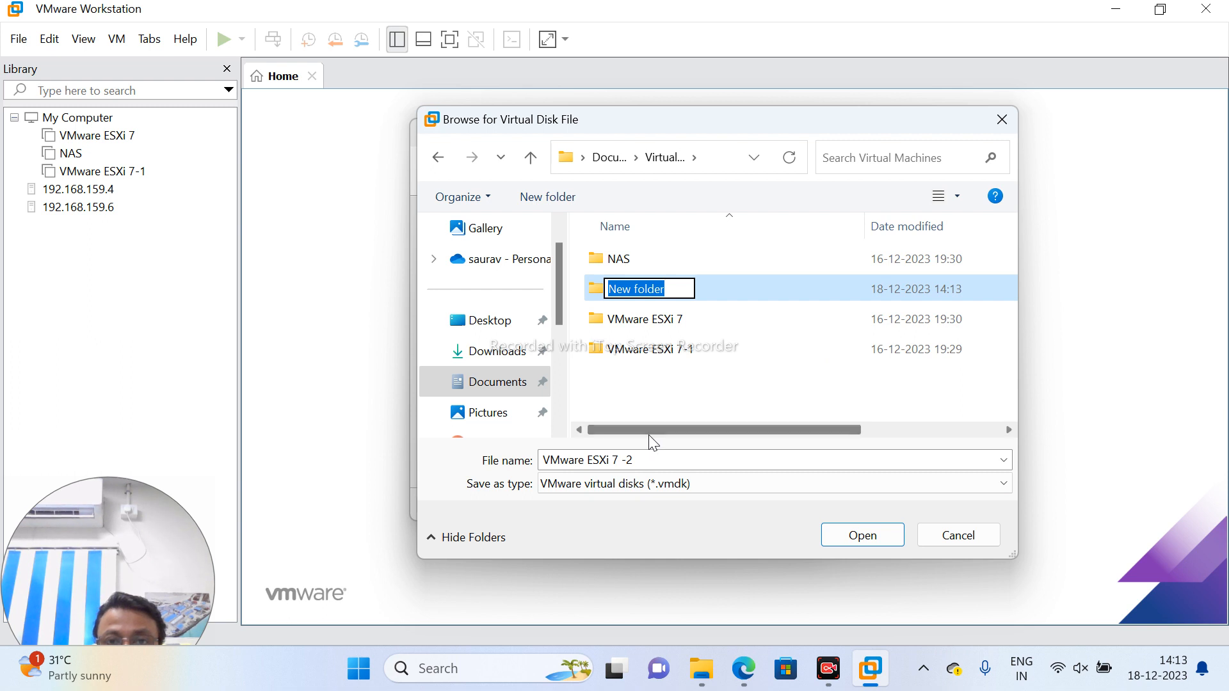
# Step: Copy the disk file name and use it to rename the new folder as "VMware ESXi 7 -2"
pyautogui.click(642, 463)
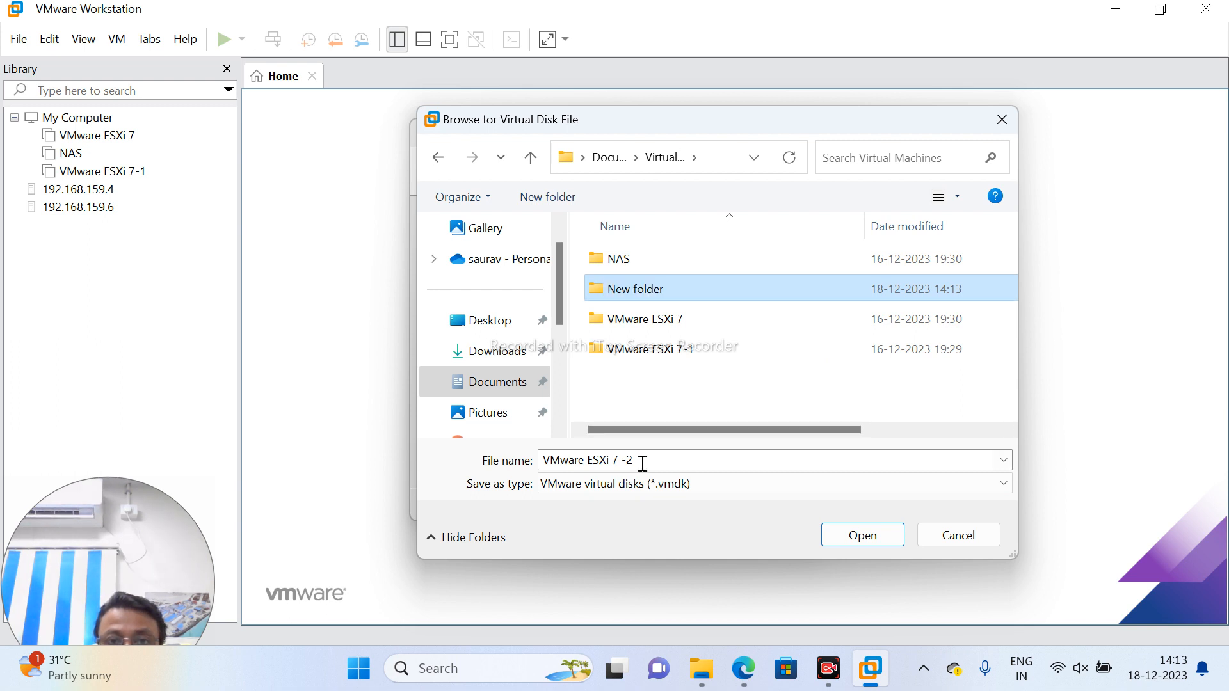
pyautogui.click(647, 462)
pyautogui.hotkey('ctrl', 'c')
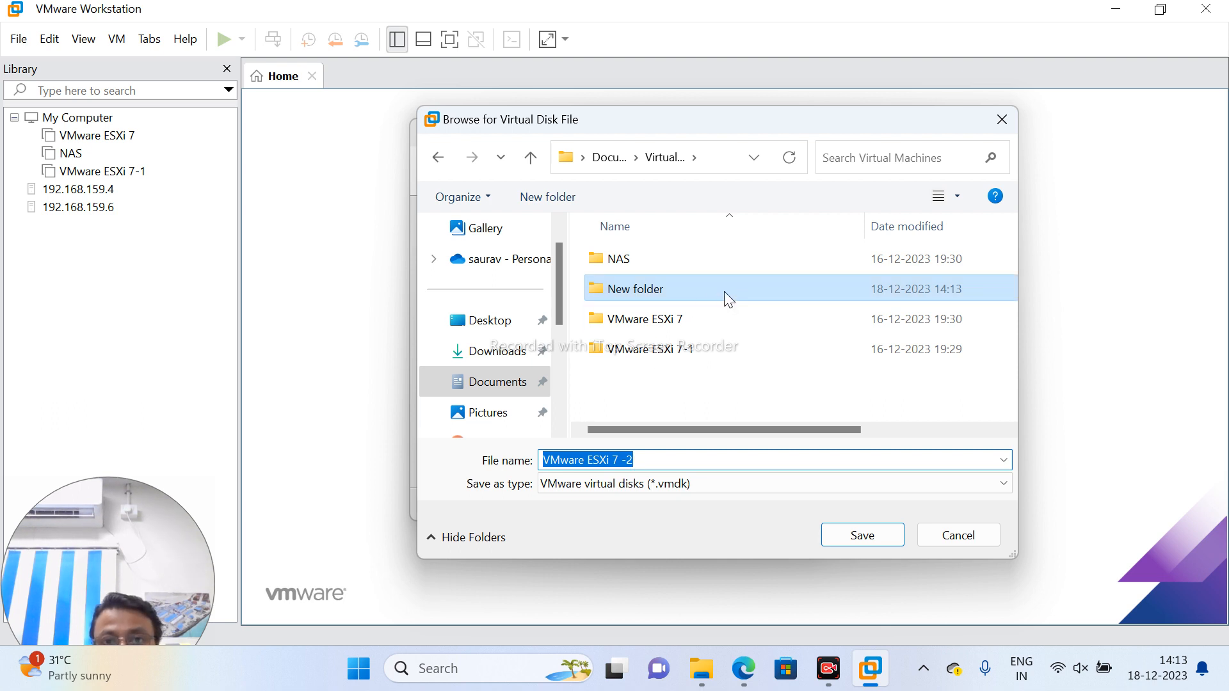
pyautogui.click(693, 289)
pyautogui.click(692, 289)
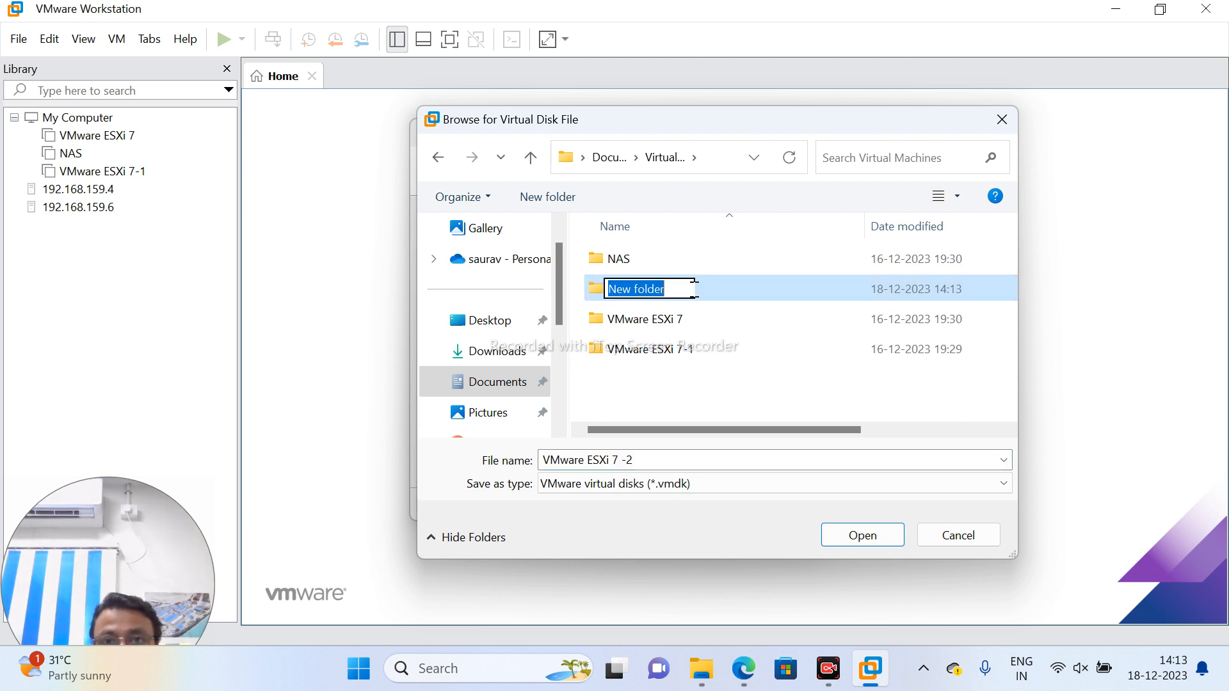
pyautogui.hotkey('ctrl', 'v')
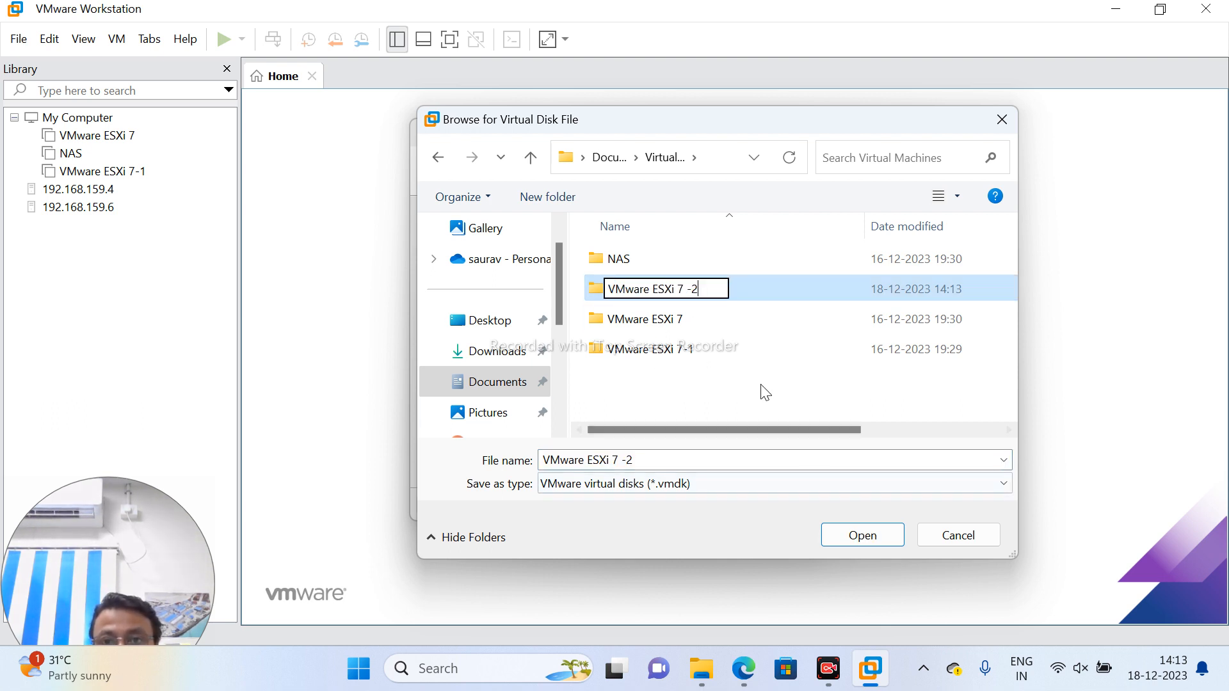
pyautogui.click(685, 463)
pyautogui.click(684, 466)
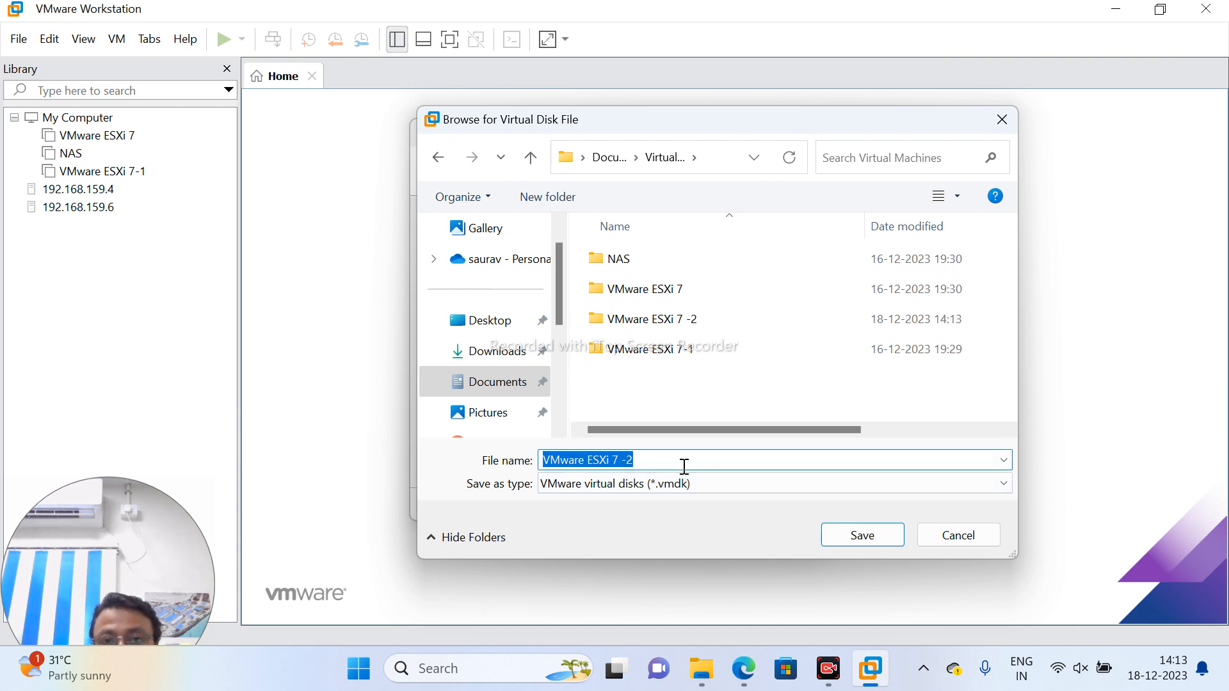
# Step: Store the virtual disk file in the "VMware ESXi 7 -2" folder and continue to the wizard's summary page
pyautogui.doubleClick(656, 323)
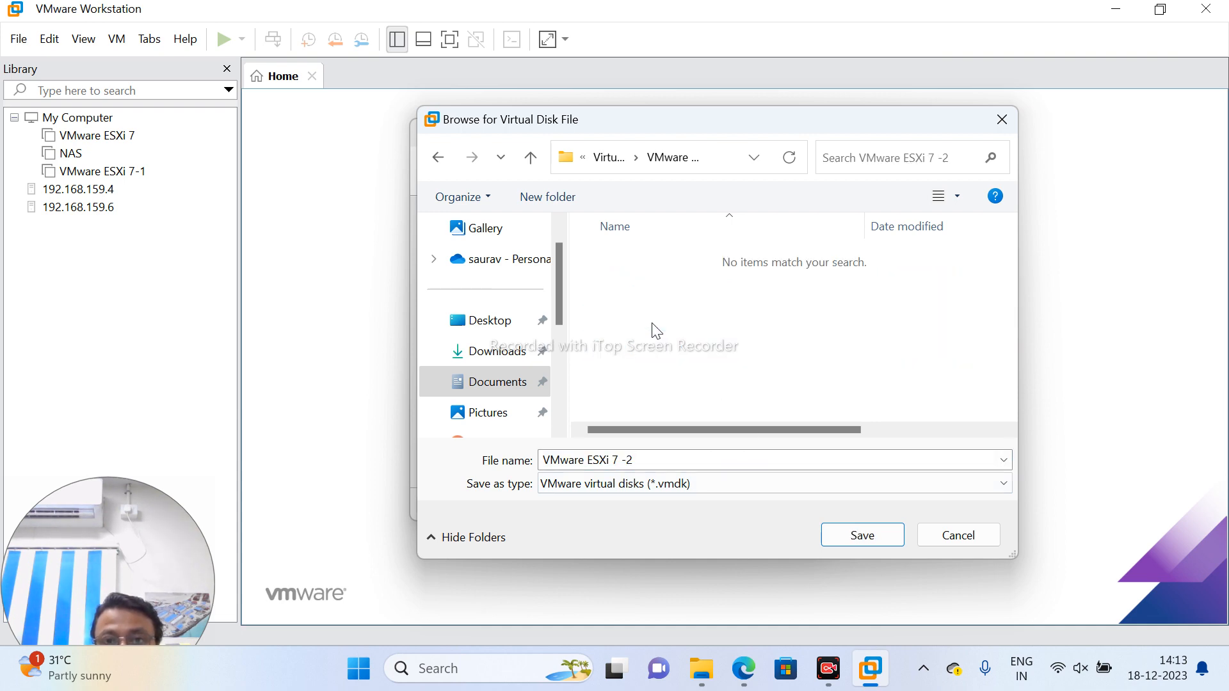
pyautogui.click(849, 540)
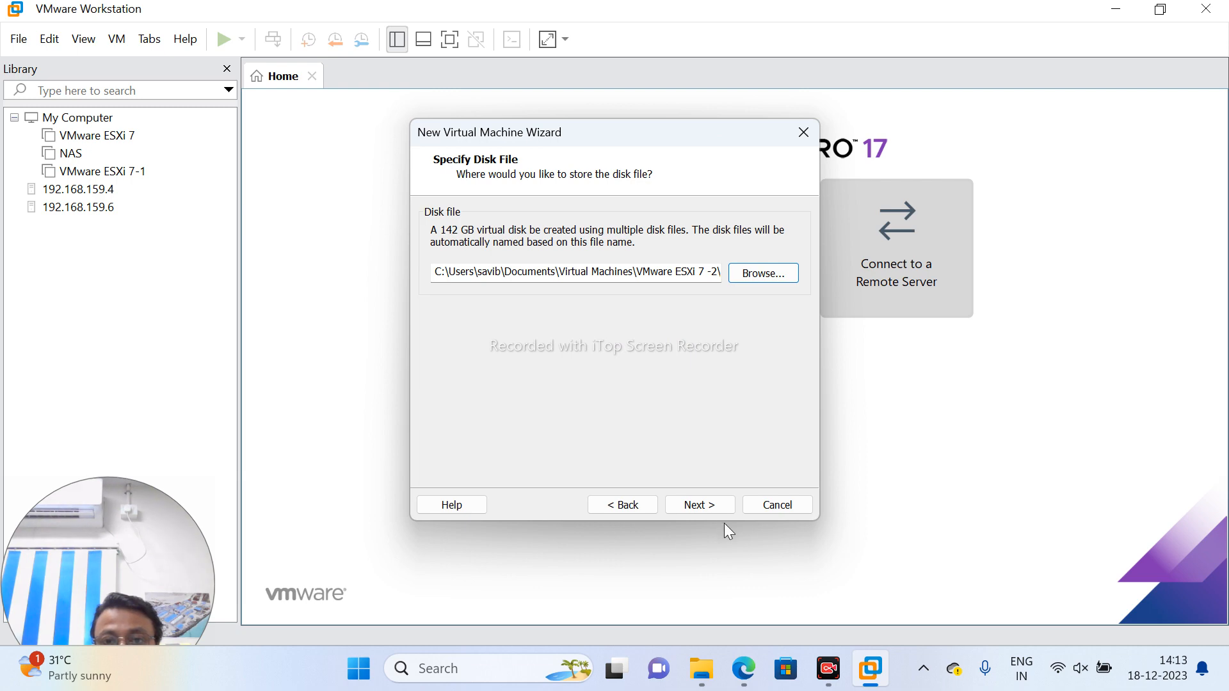
pyautogui.click(700, 505)
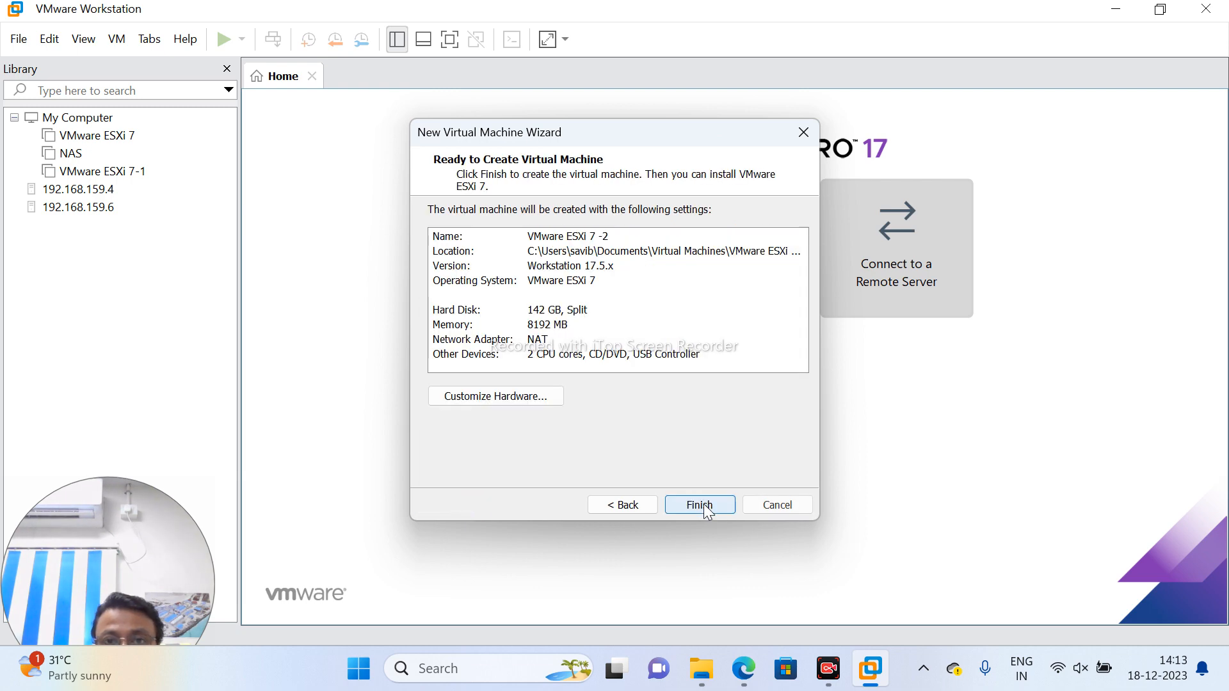
# Step: Review the memory and processor settings in the hardware customization, then return to the wizard summary
pyautogui.click(537, 398)
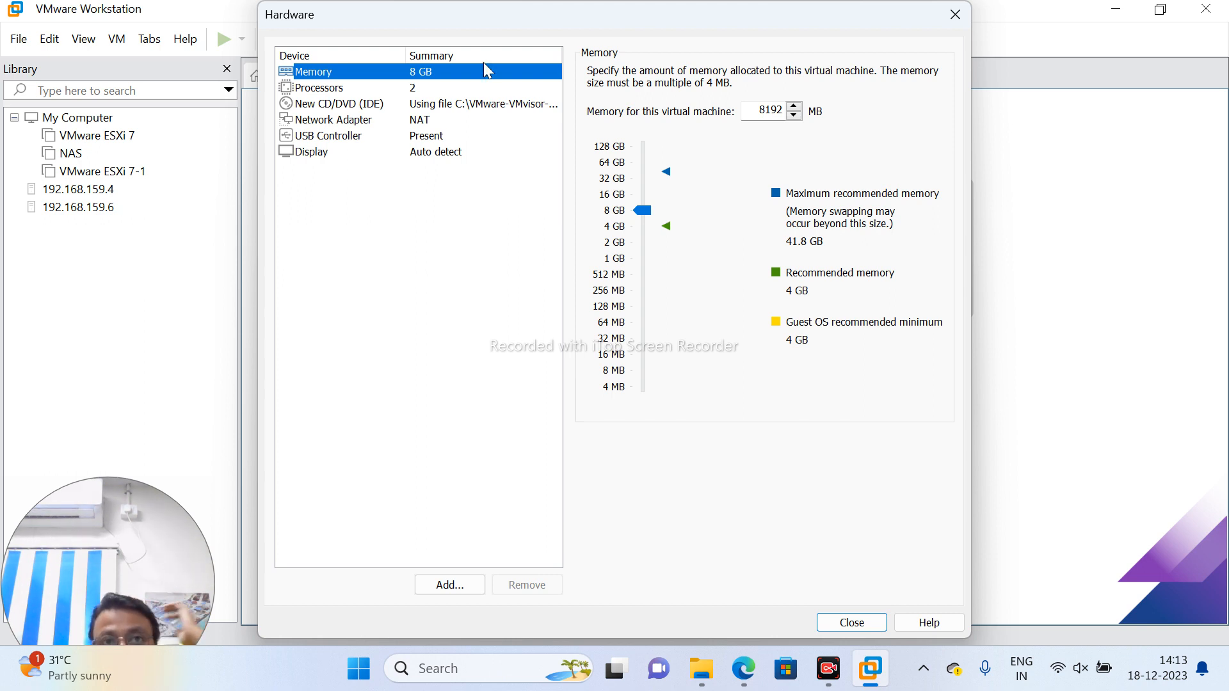
pyautogui.click(320, 91)
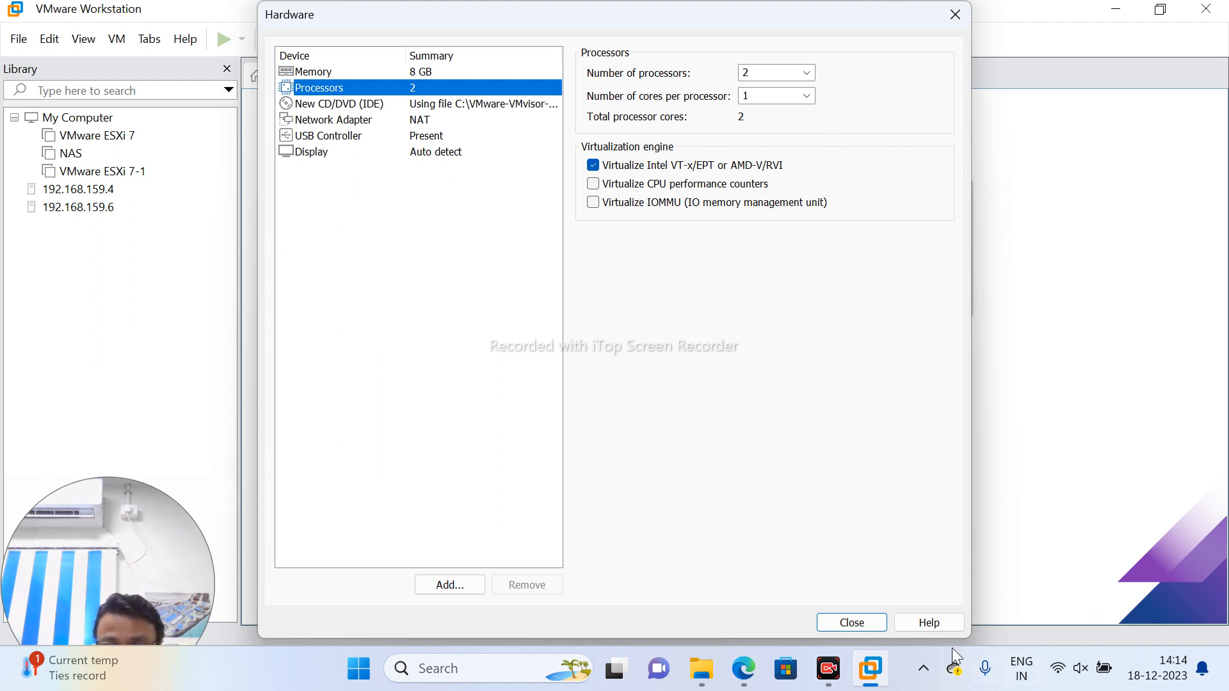
pyautogui.click(850, 622)
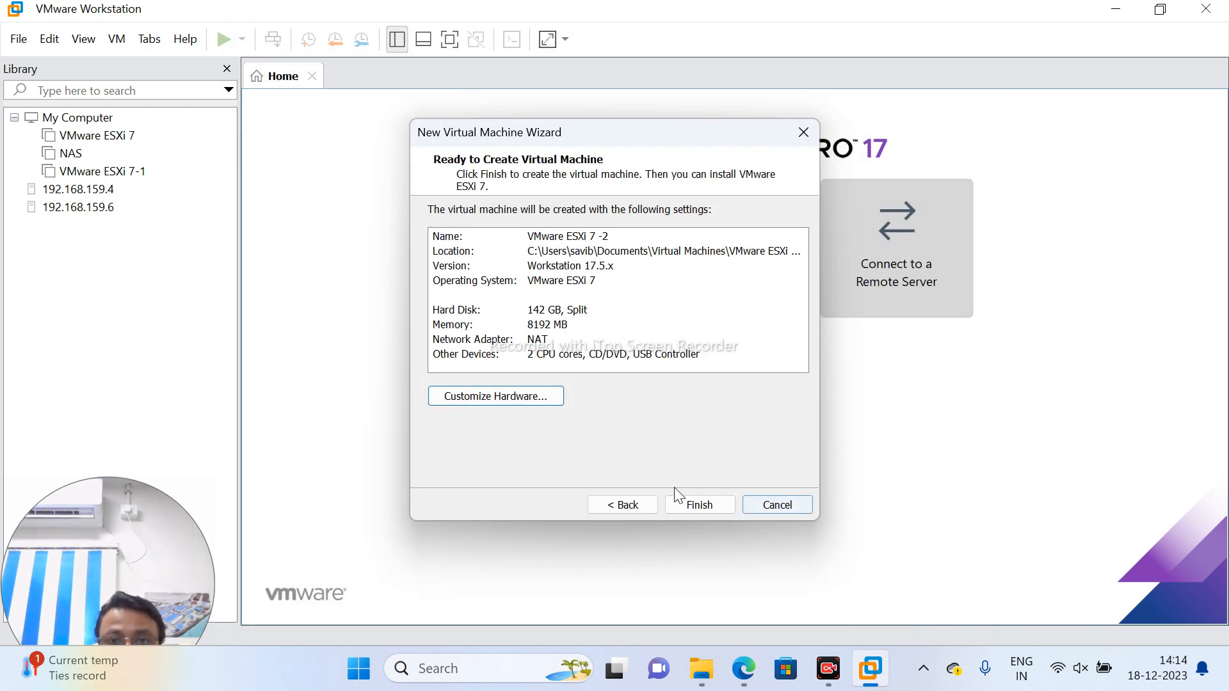
# Step: Recheck the hardware customization and finish the wizard to create the VMware ESXi 7 -2 virtual machine
pyautogui.click(532, 394)
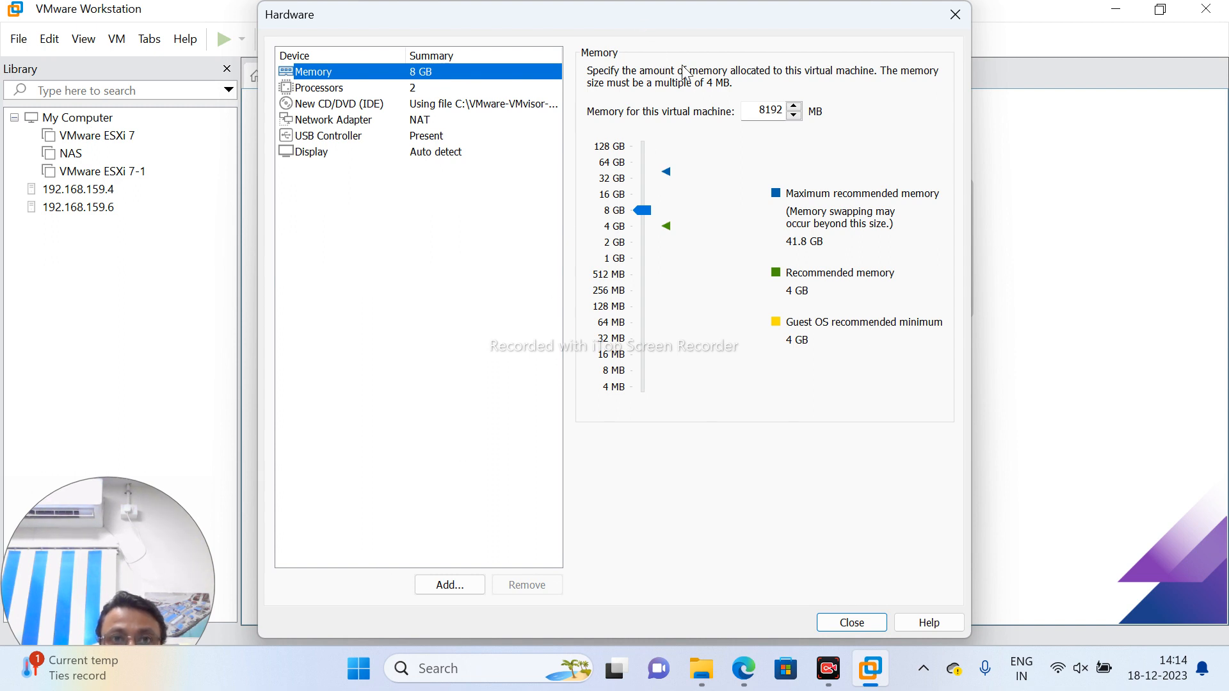
pyautogui.moveTo(670, 23); pyautogui.dragTo(619, 36)
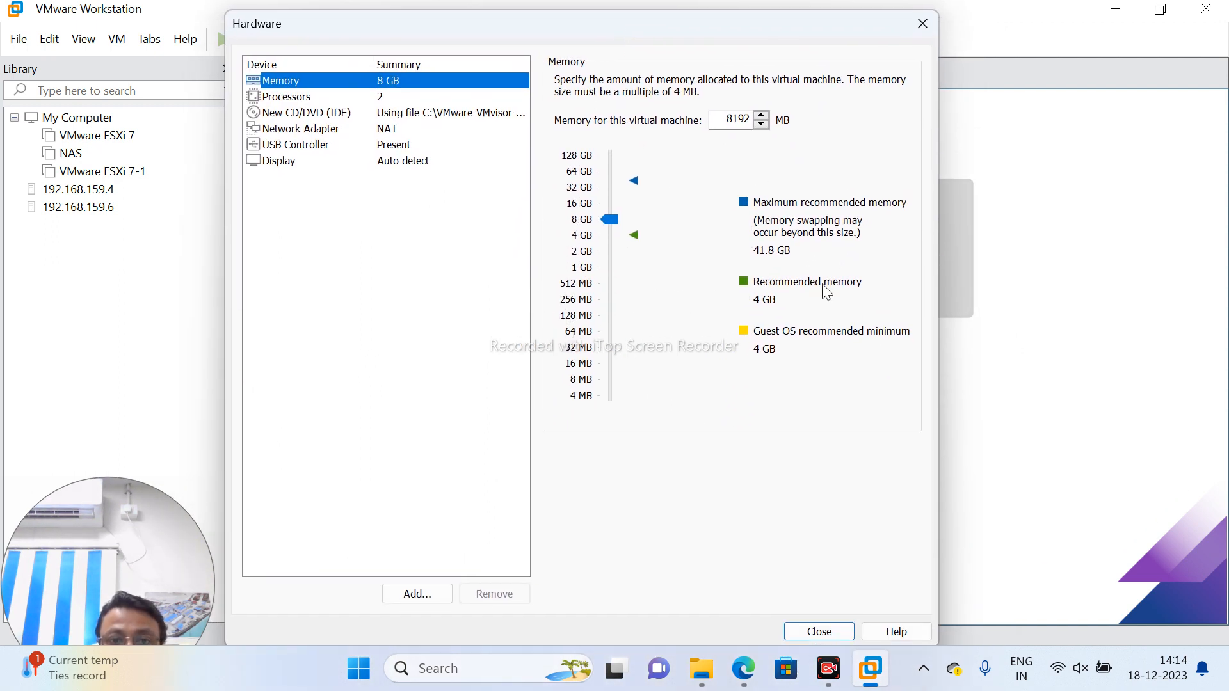
pyautogui.click(817, 630)
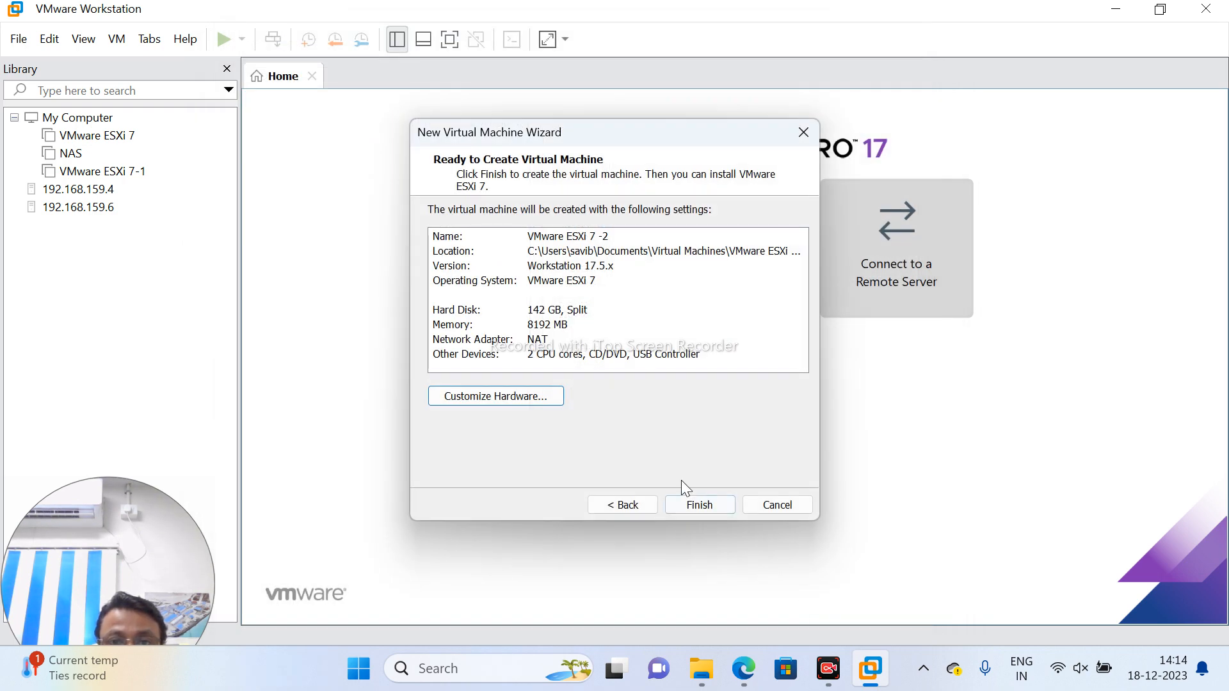
pyautogui.click(701, 508)
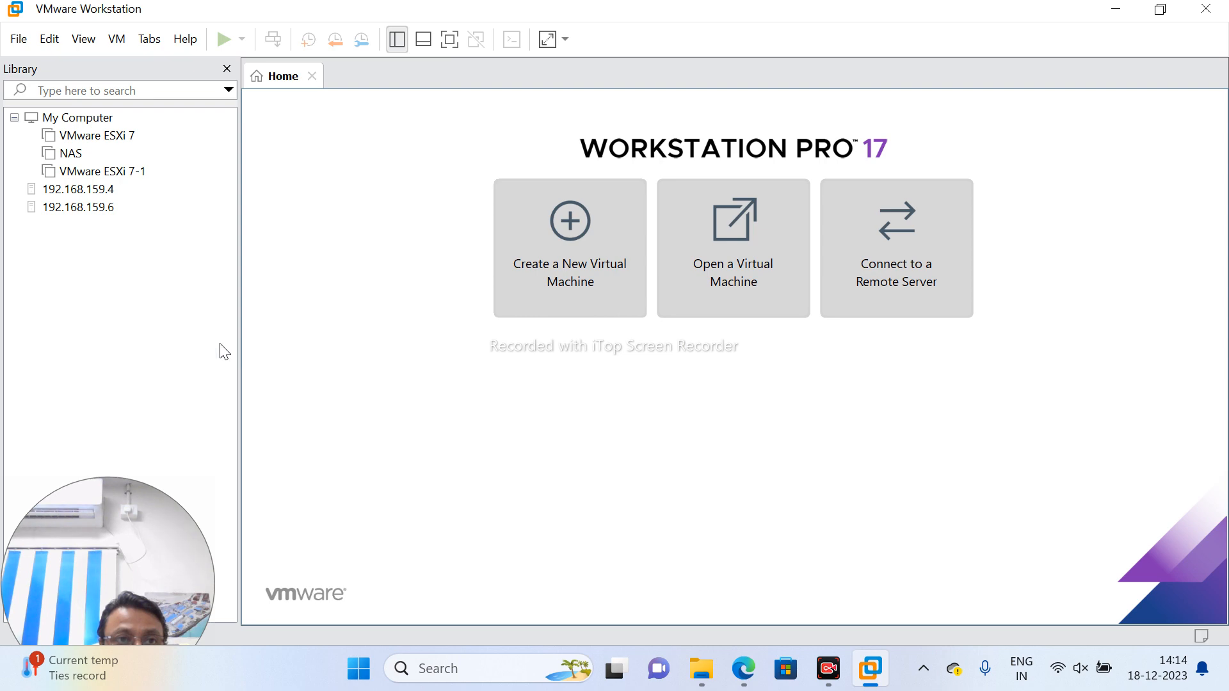
# Step: Review the new virtual machine's display hardware, general options and advanced settings, including the firmware type
pyautogui.rightClick(135, 191)
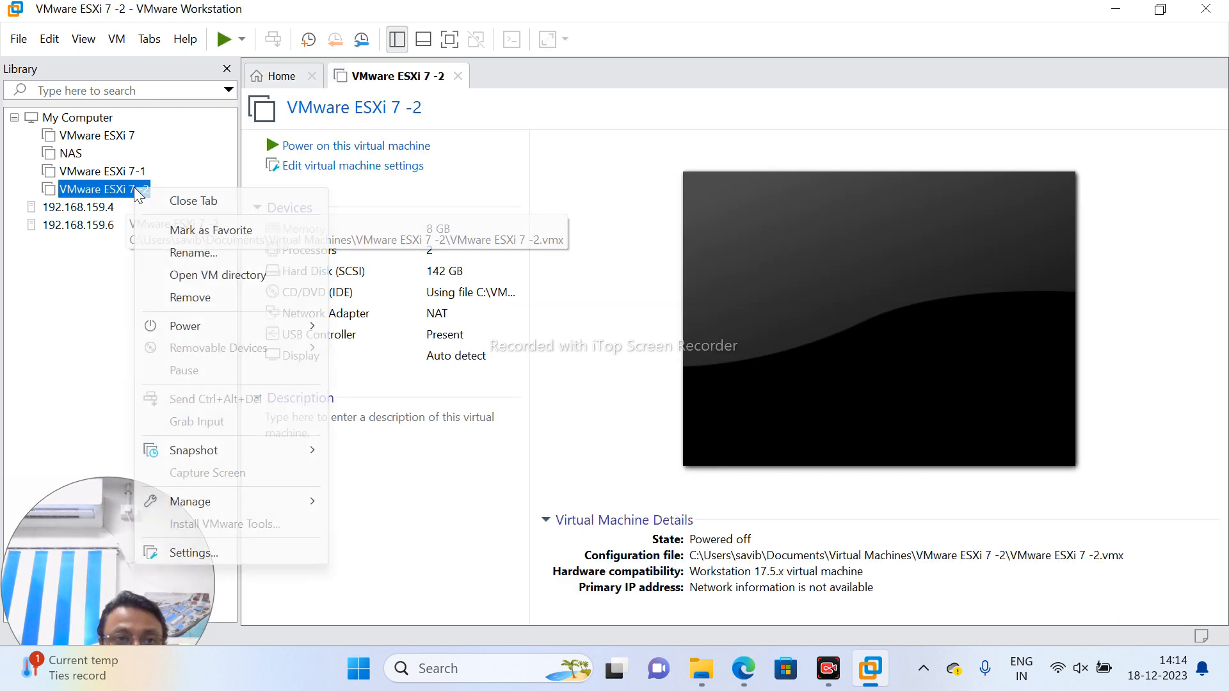
pyautogui.click(185, 551)
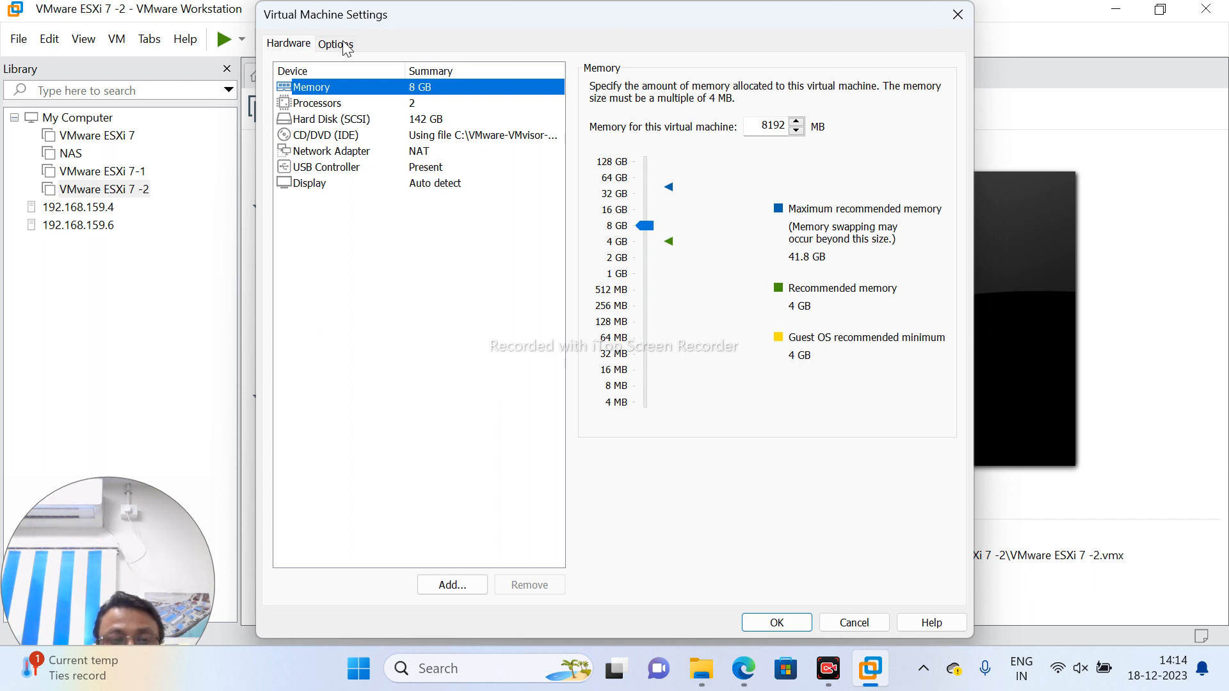
pyautogui.click(341, 42)
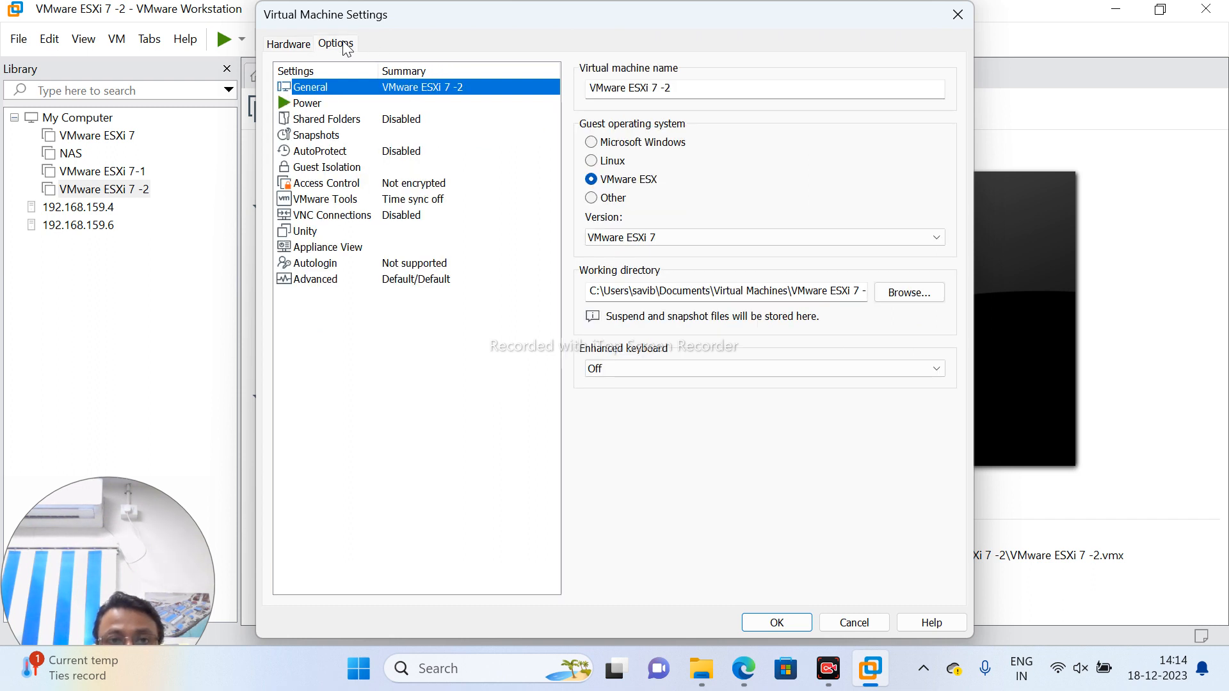
pyautogui.click(324, 282)
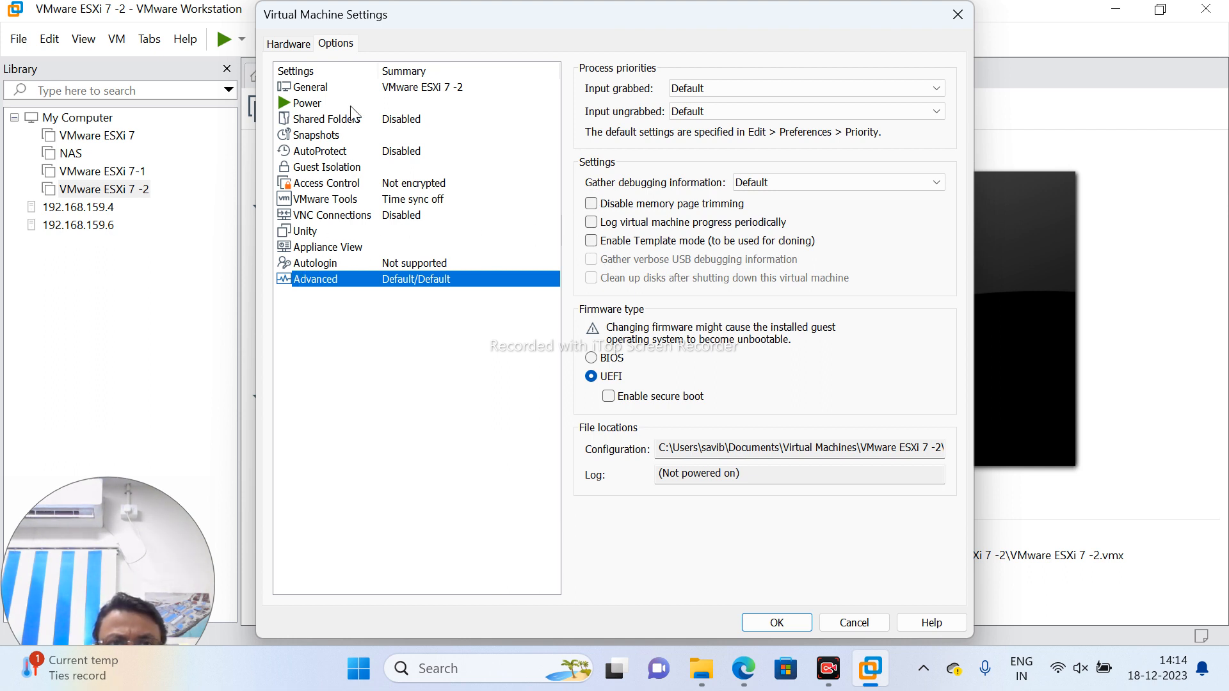
pyautogui.click(305, 51)
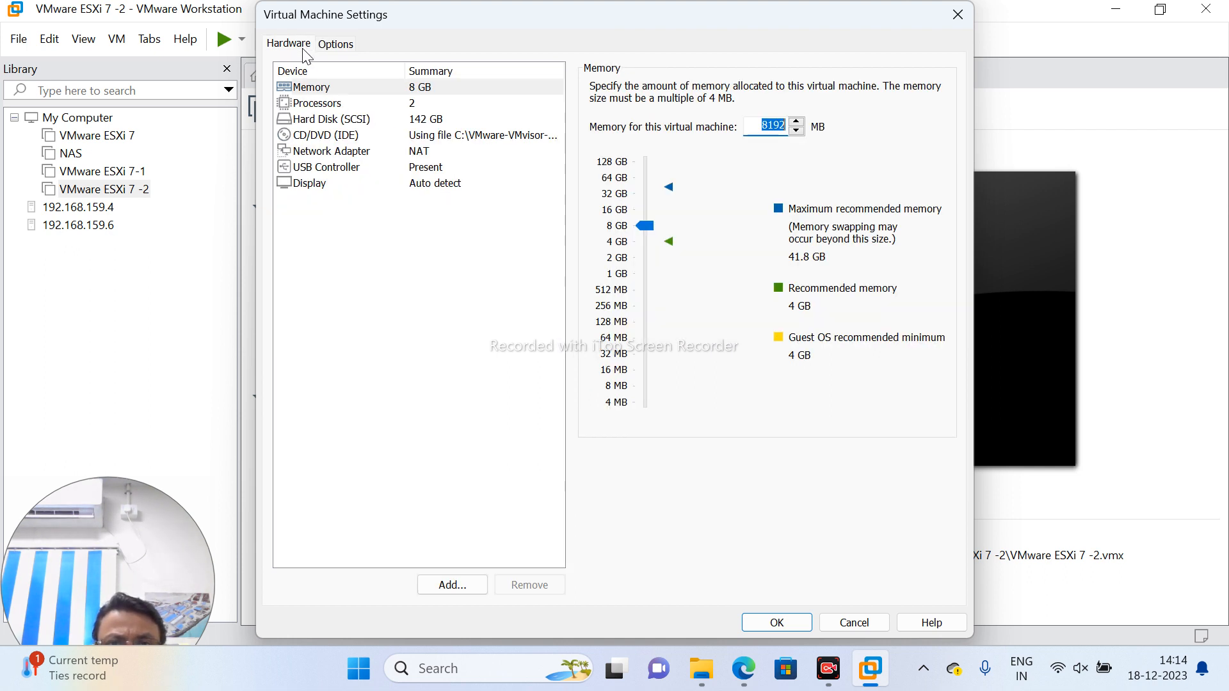
pyautogui.click(309, 186)
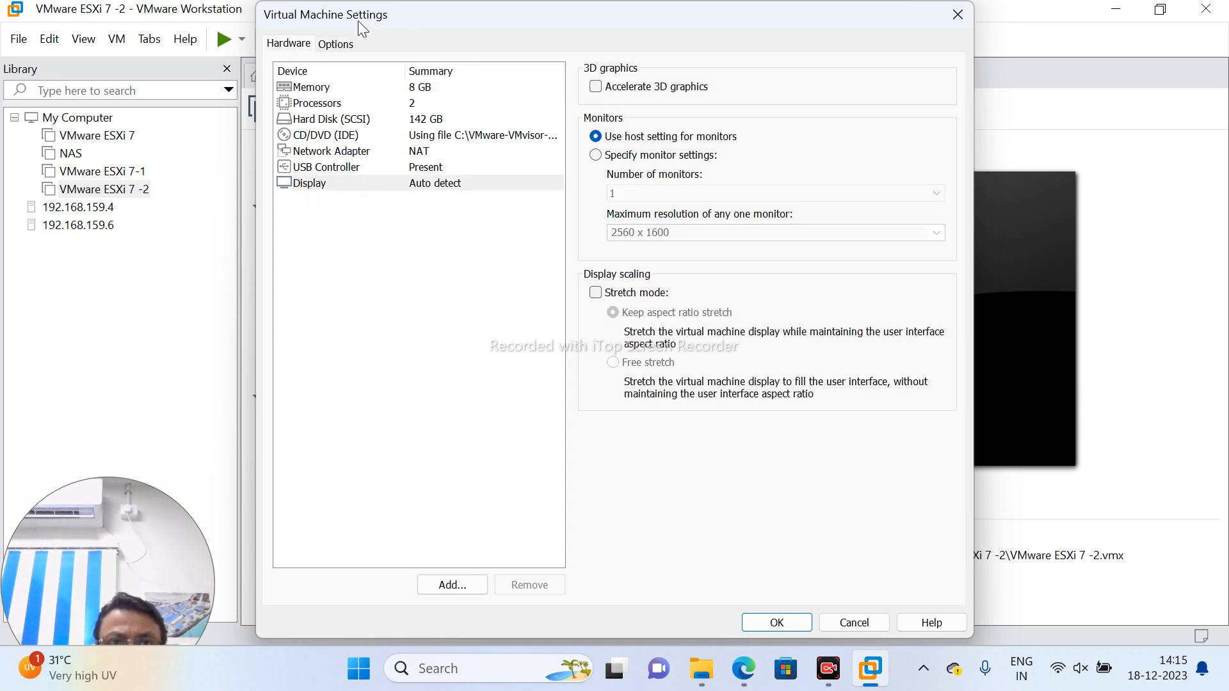
pyautogui.click(337, 49)
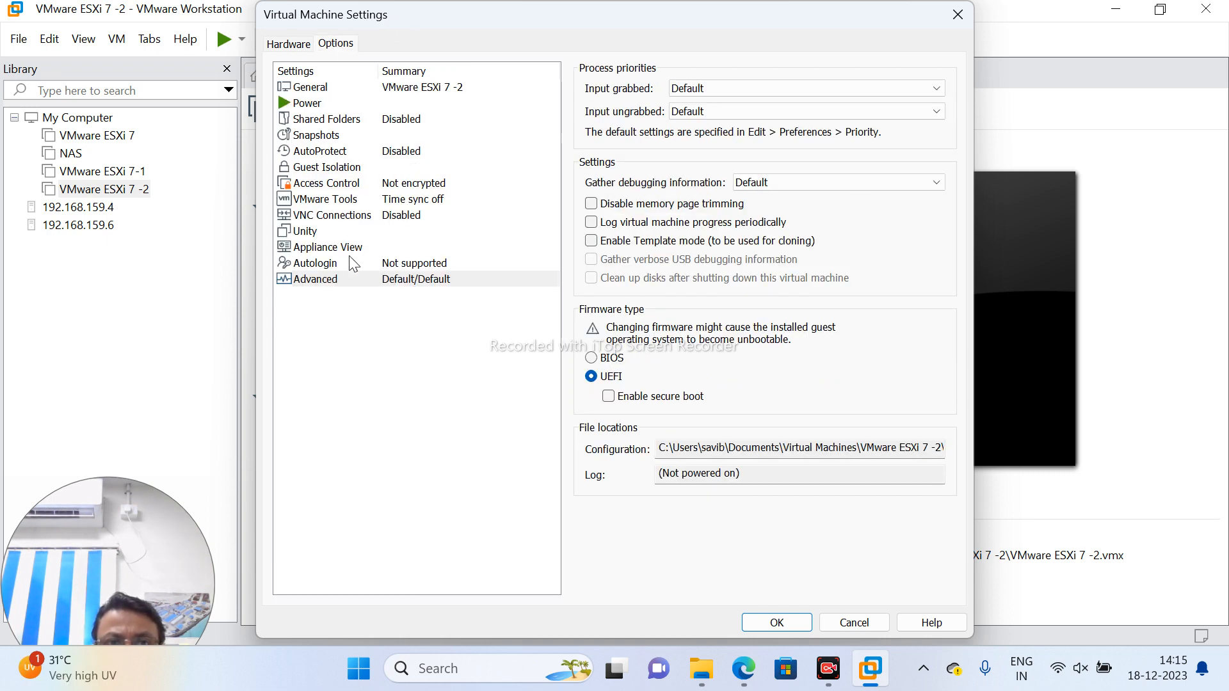
pyautogui.click(321, 279)
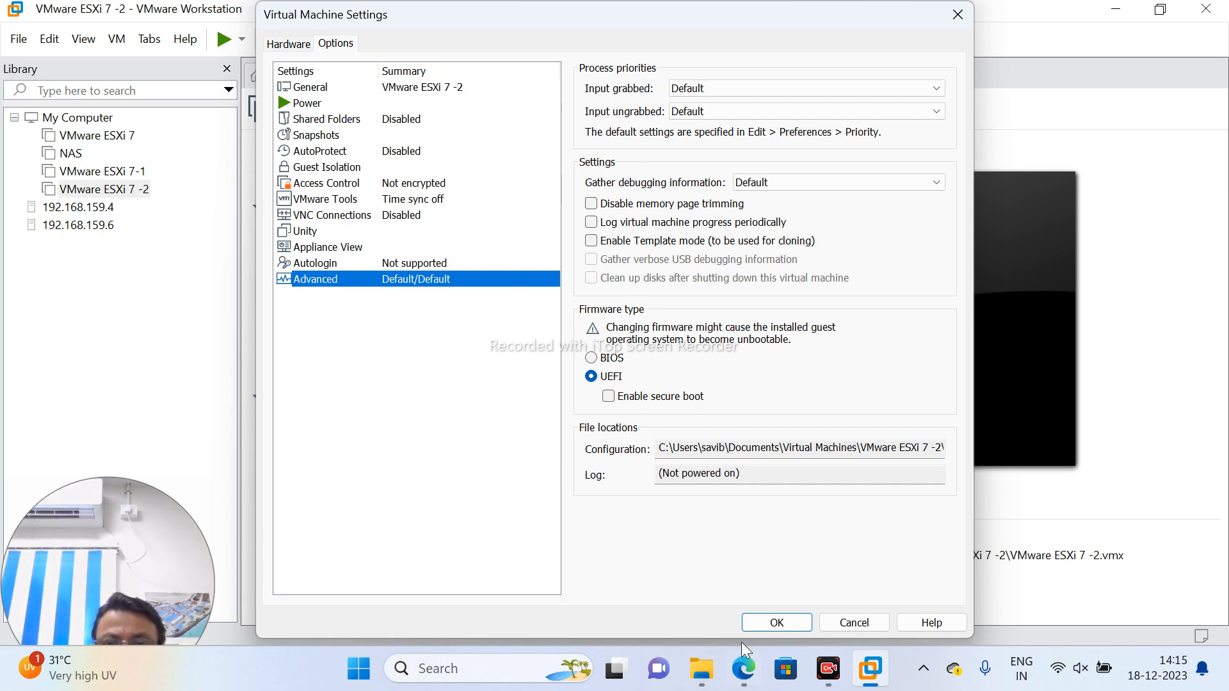
pyautogui.click(772, 628)
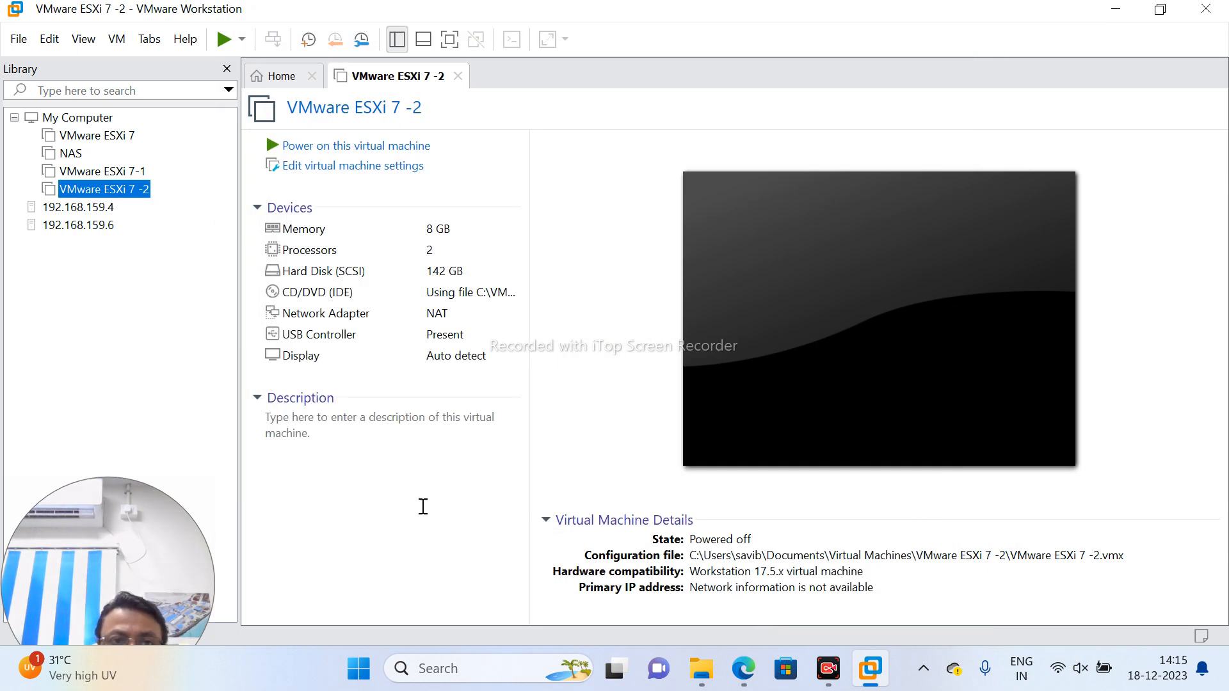
# Step: Power on the VMware ESXi 7 -2 virtual machine, continue past the installer's welcome screen and accept the license agreement
pyautogui.click(386, 151)
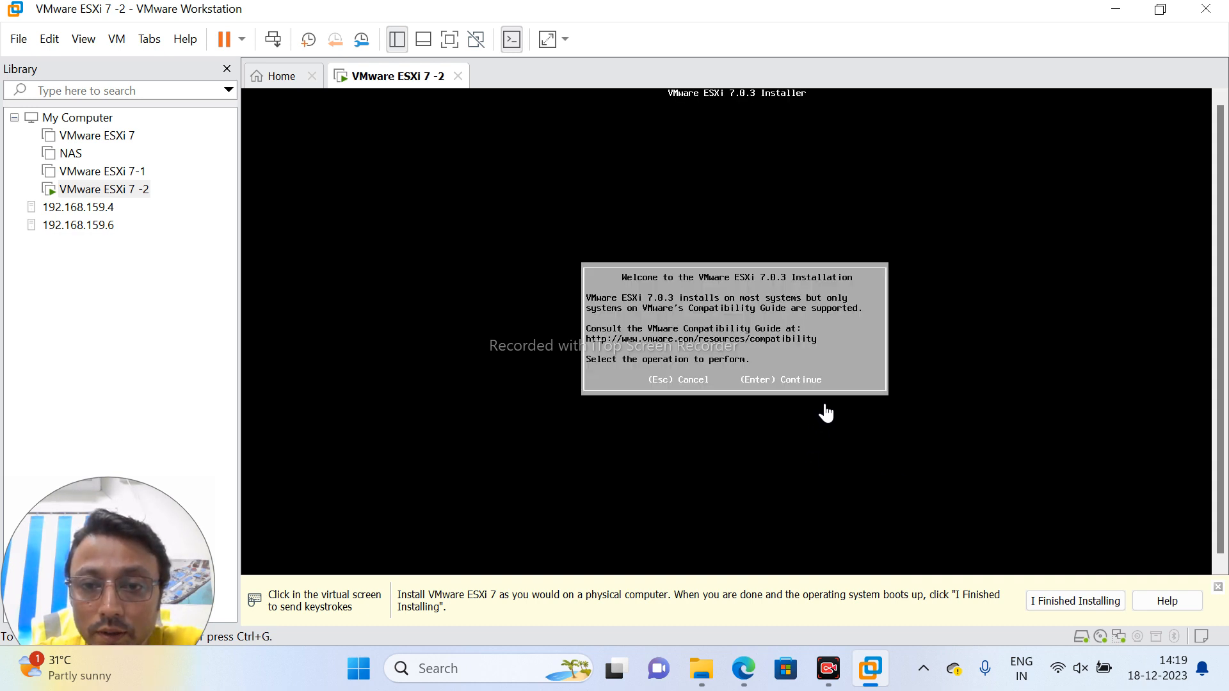
pyautogui.click(855, 371)
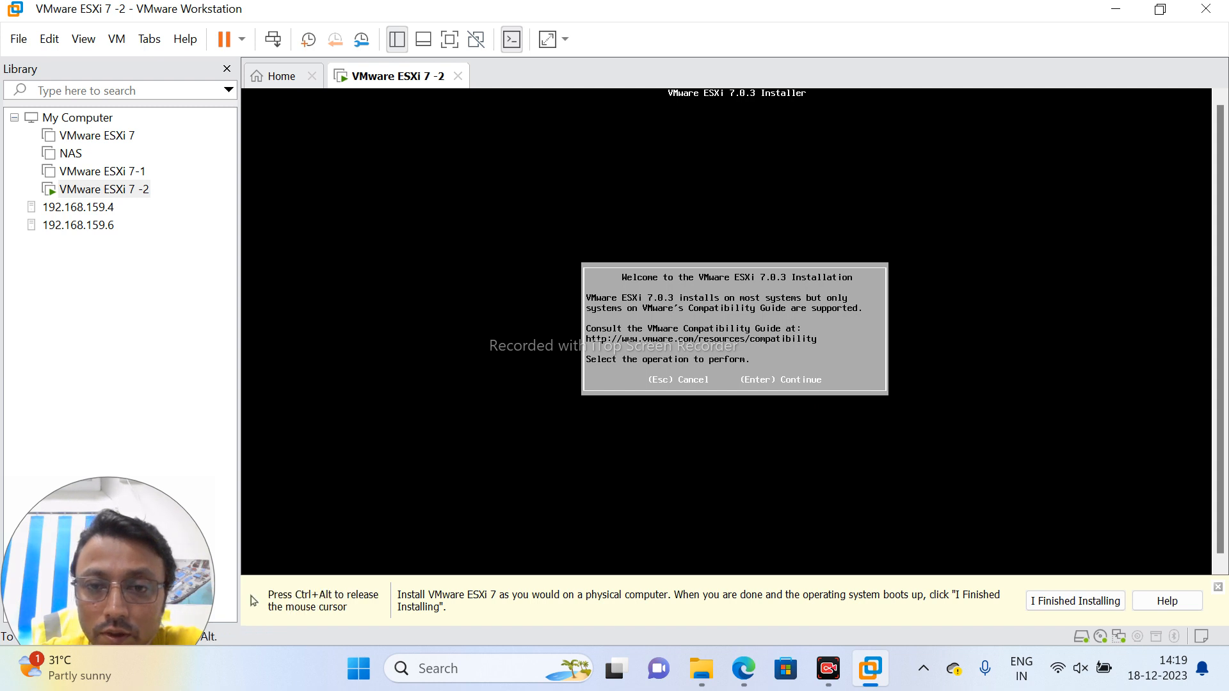
pyautogui.press('Return')
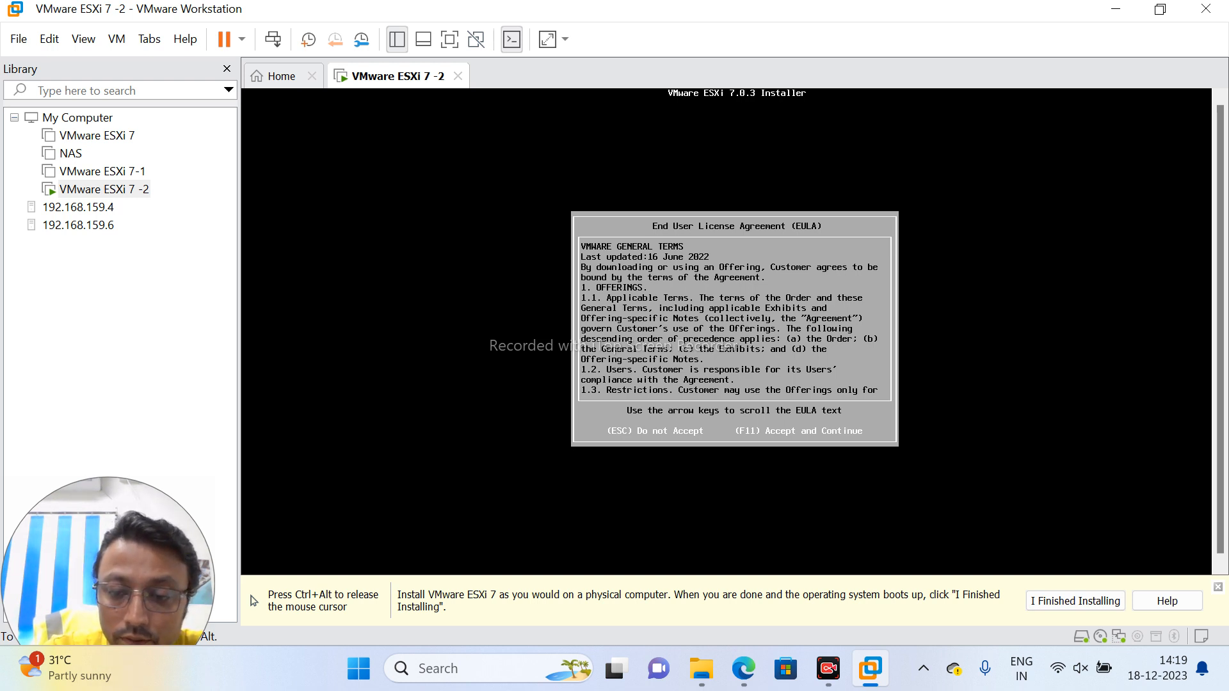
pyautogui.press('F11')
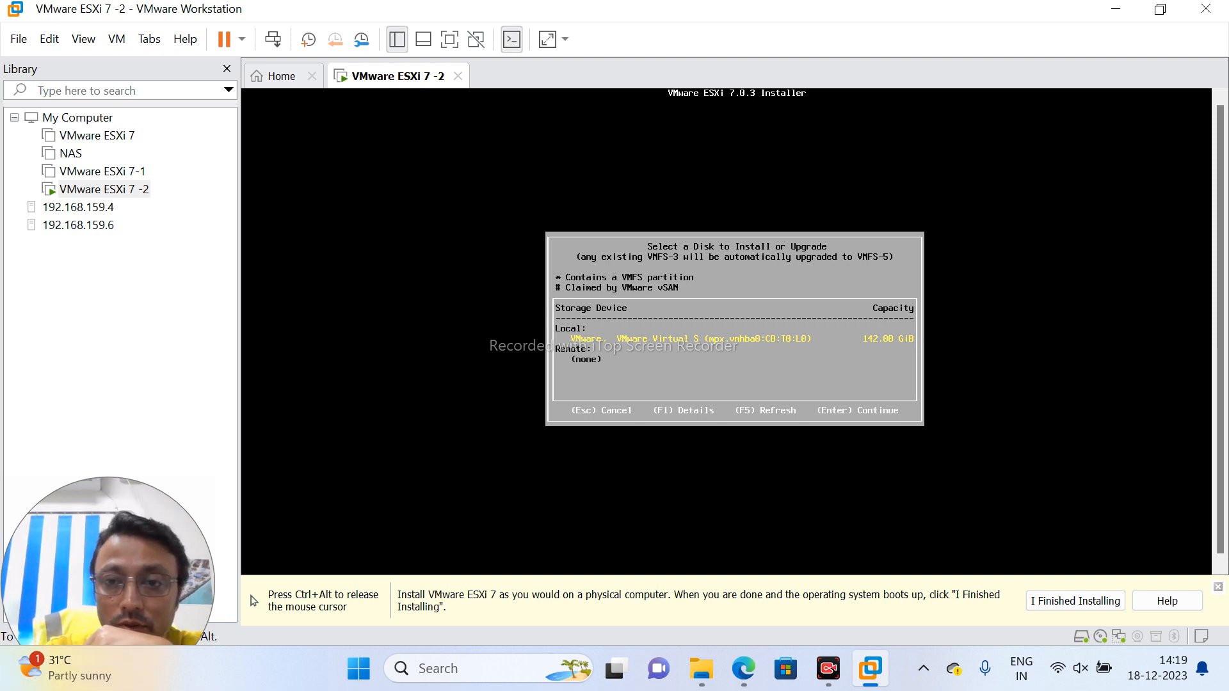
# Step: Choose the local 142 GiB VMware virtual disk for the installation and the US Default keyboard layout
pyautogui.press('Return')
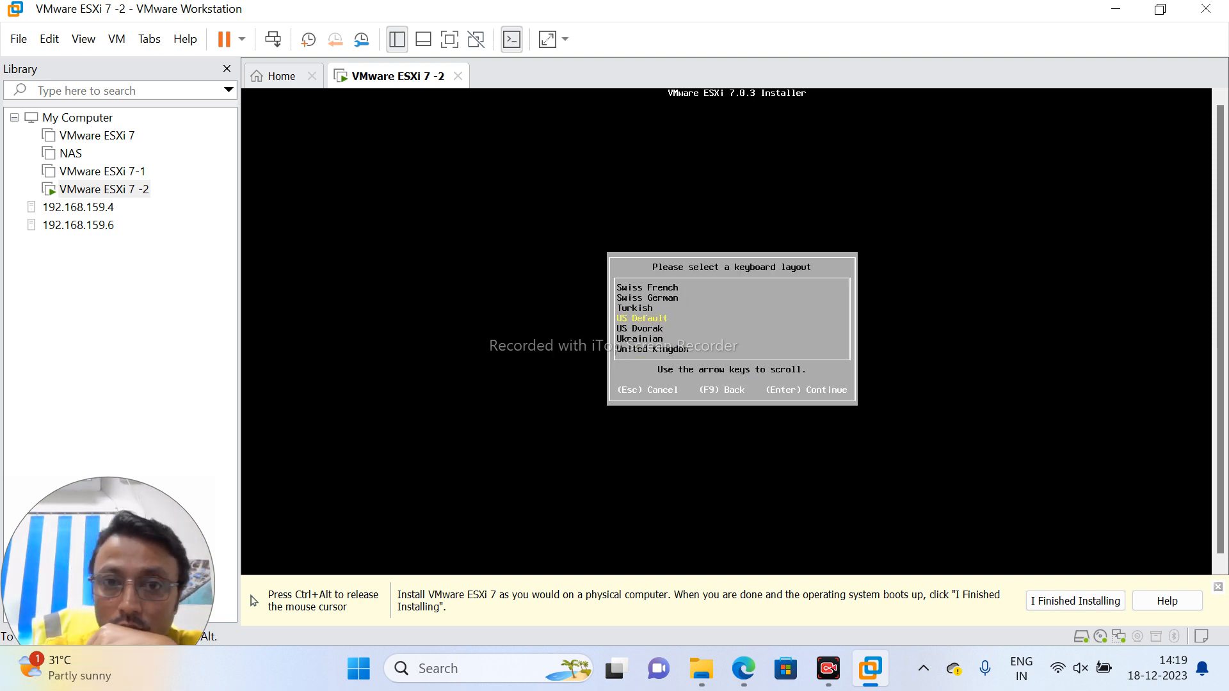
pyautogui.press('Return')
# Step: Enter and confirm the root password, and run the ESXi 7.0.3 installation on the selected disk
pyautogui.write('****')
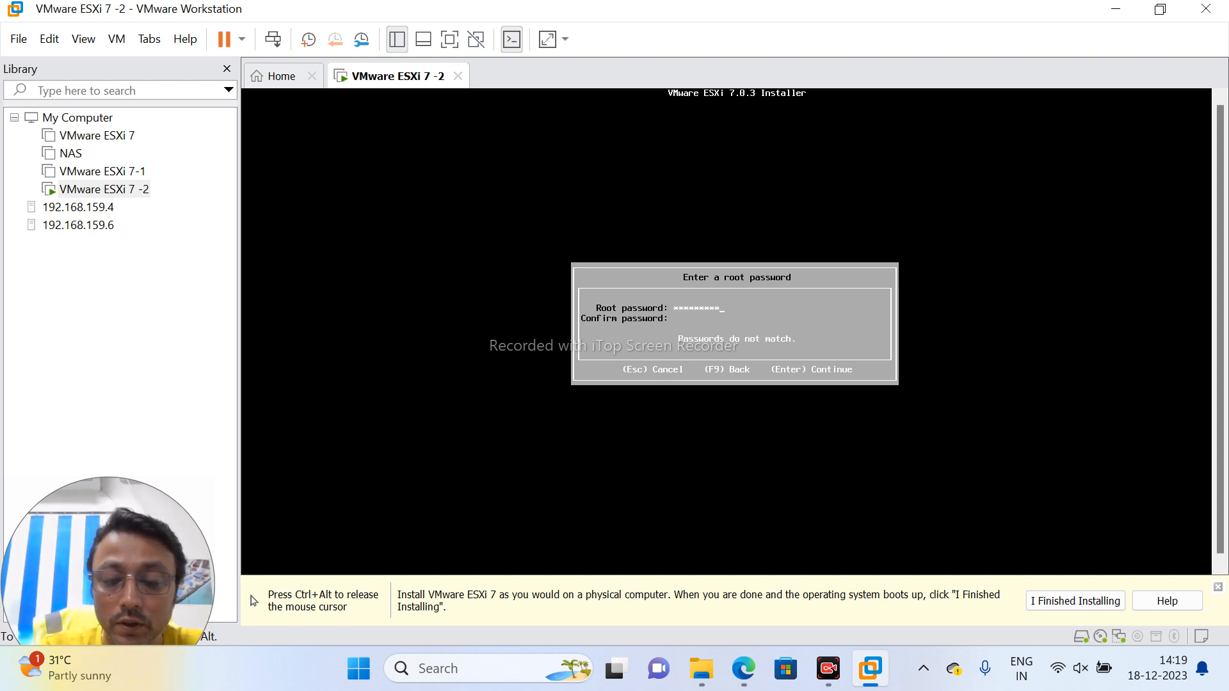
pyautogui.press('Tab')
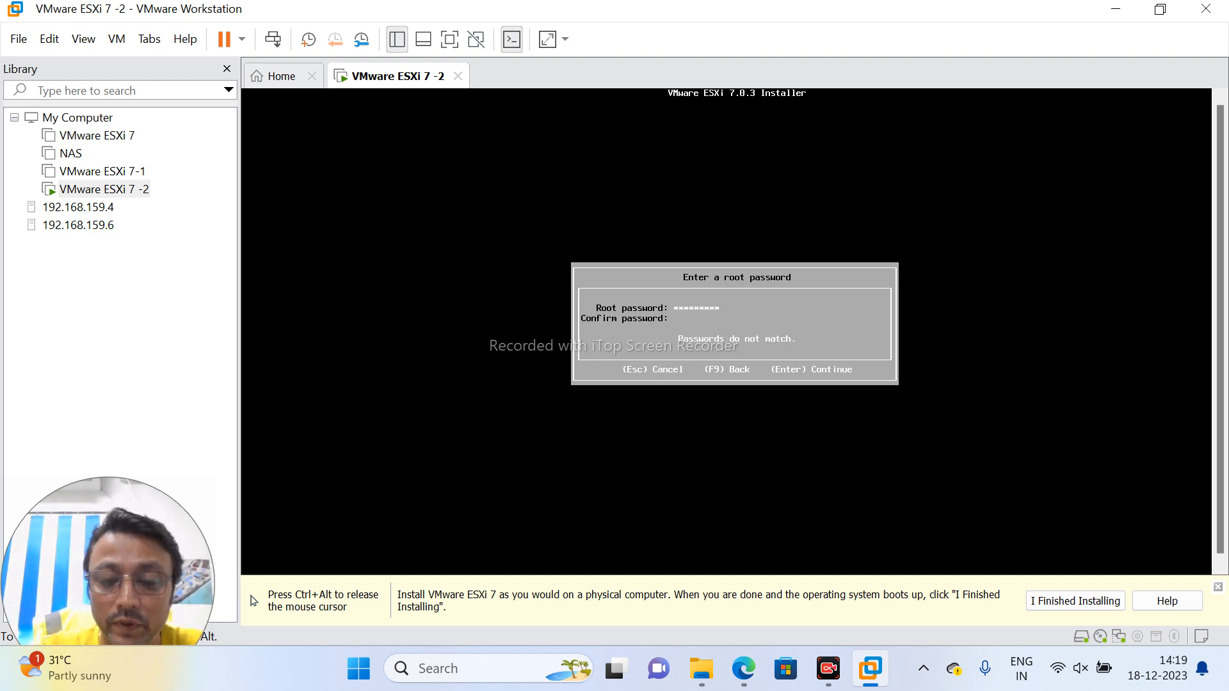
pyautogui.write('*********')
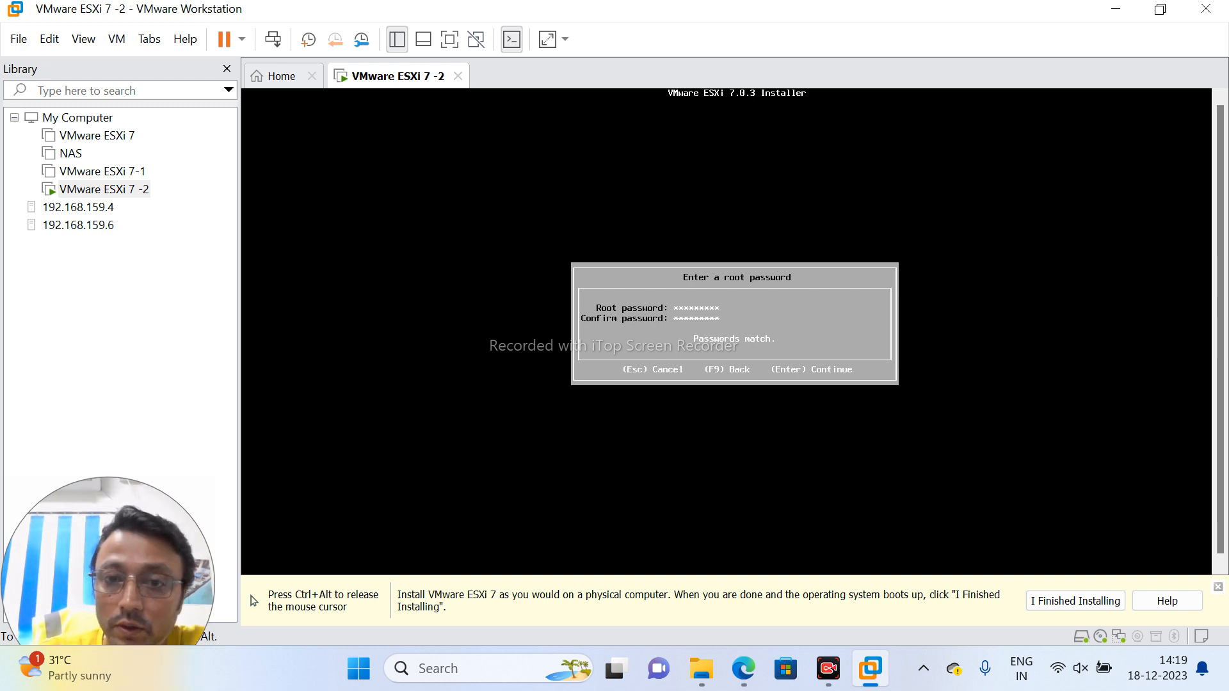
pyautogui.press('Return')
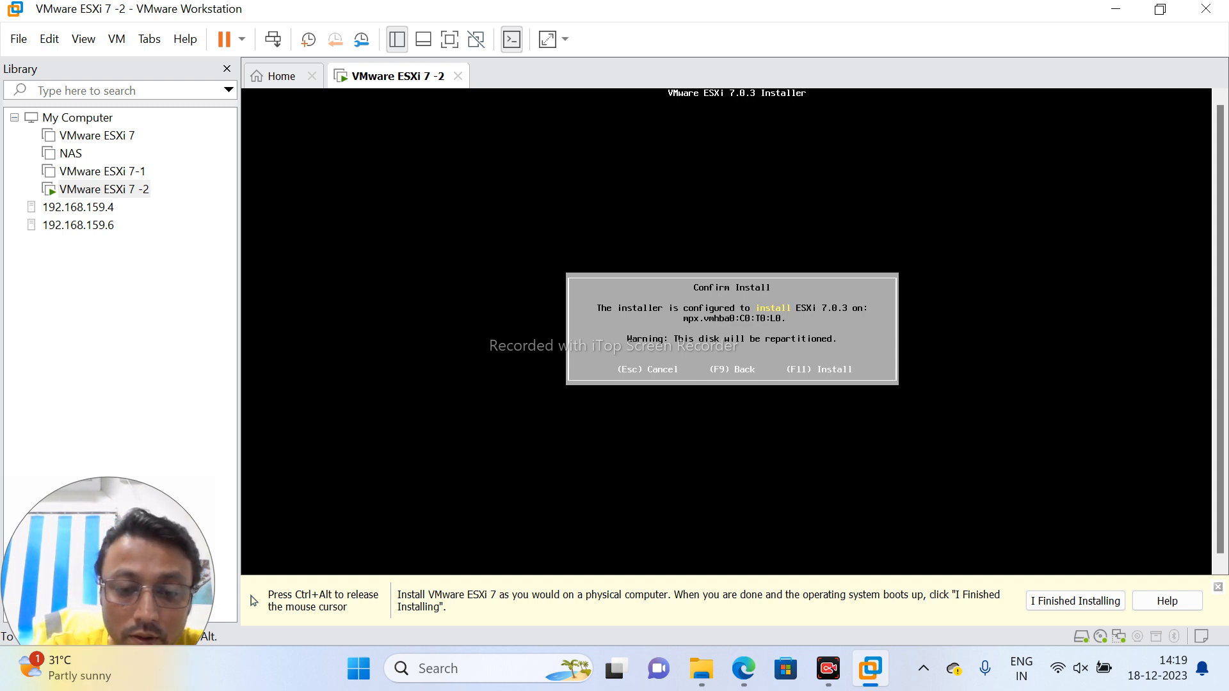
pyautogui.press('F11')
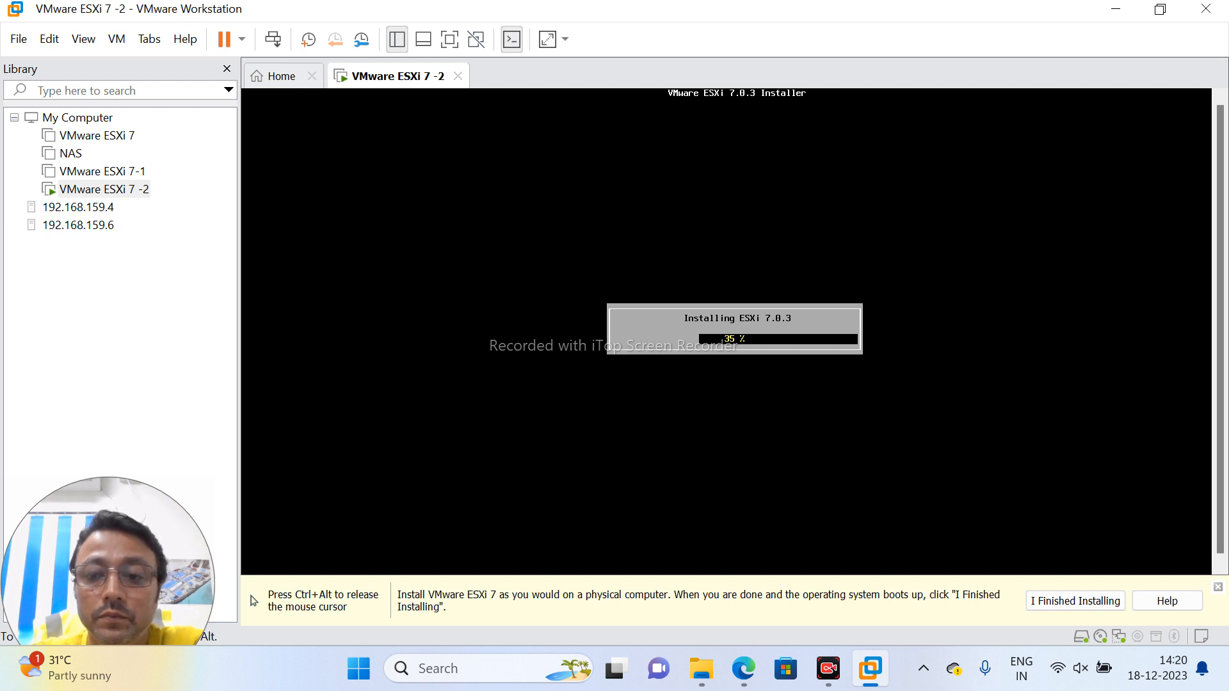
pyautogui.hotkey('ctrl', 'alt')
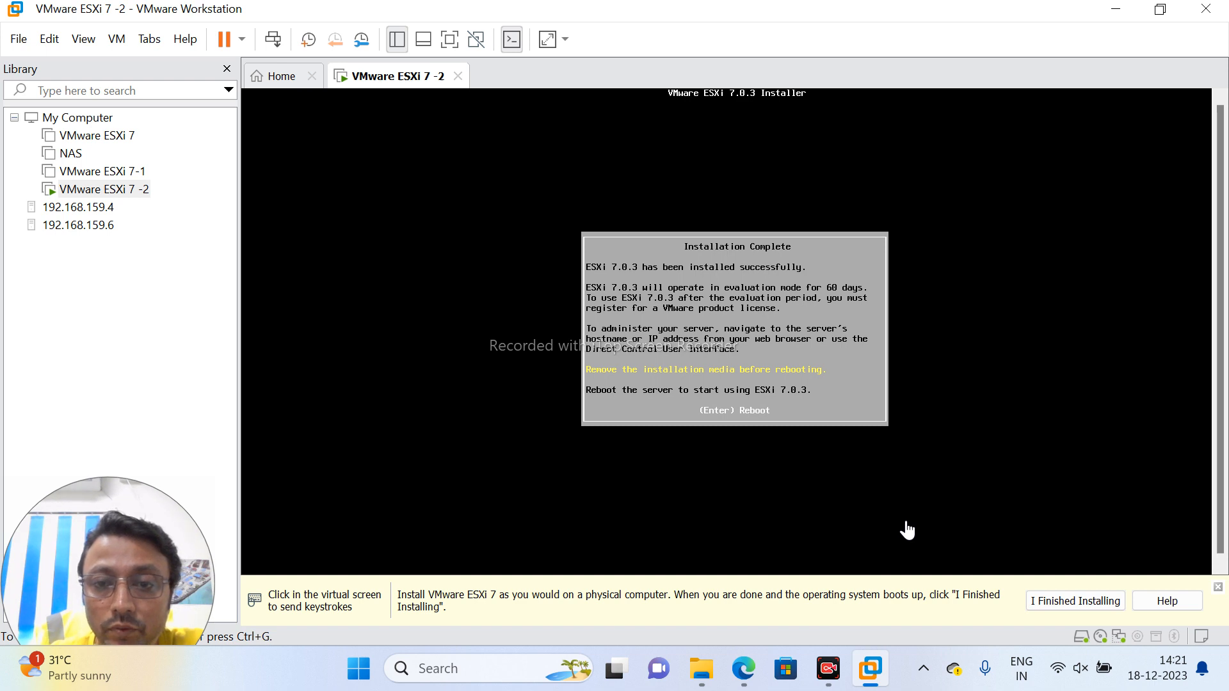
# Step: Disconnect the installer ISO from the virtual machine's CD/DVD drive and disable its connection at power on
pyautogui.rightClick(136, 189)
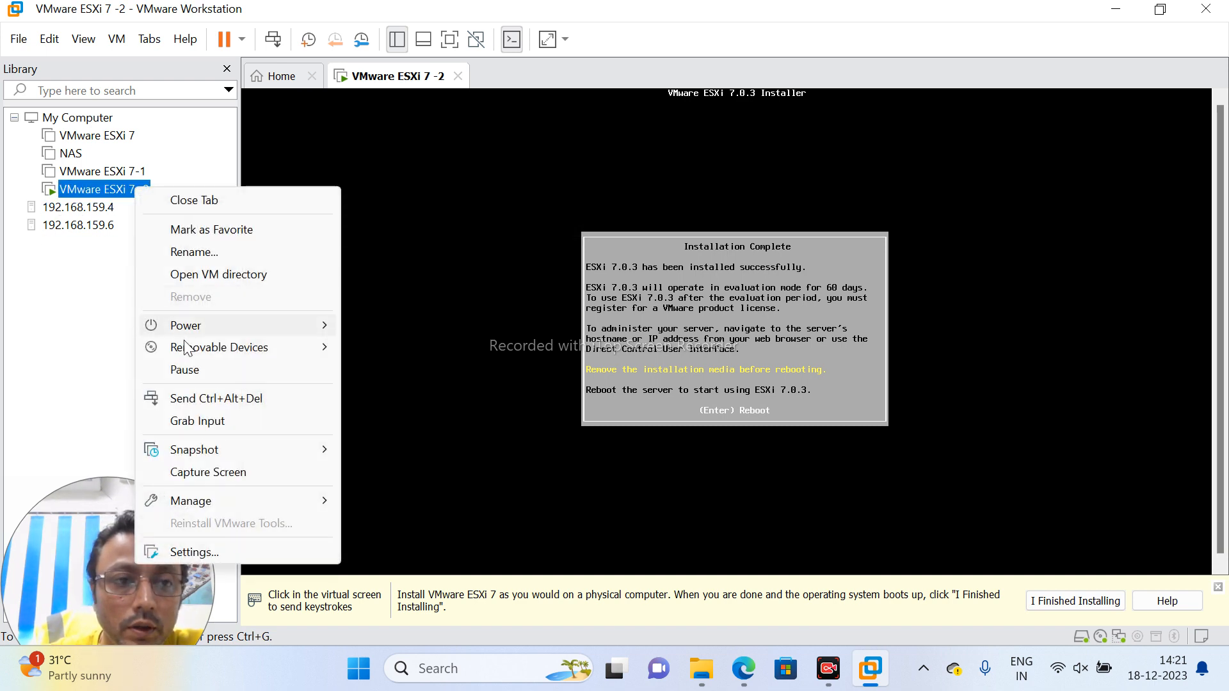
pyautogui.click(210, 553)
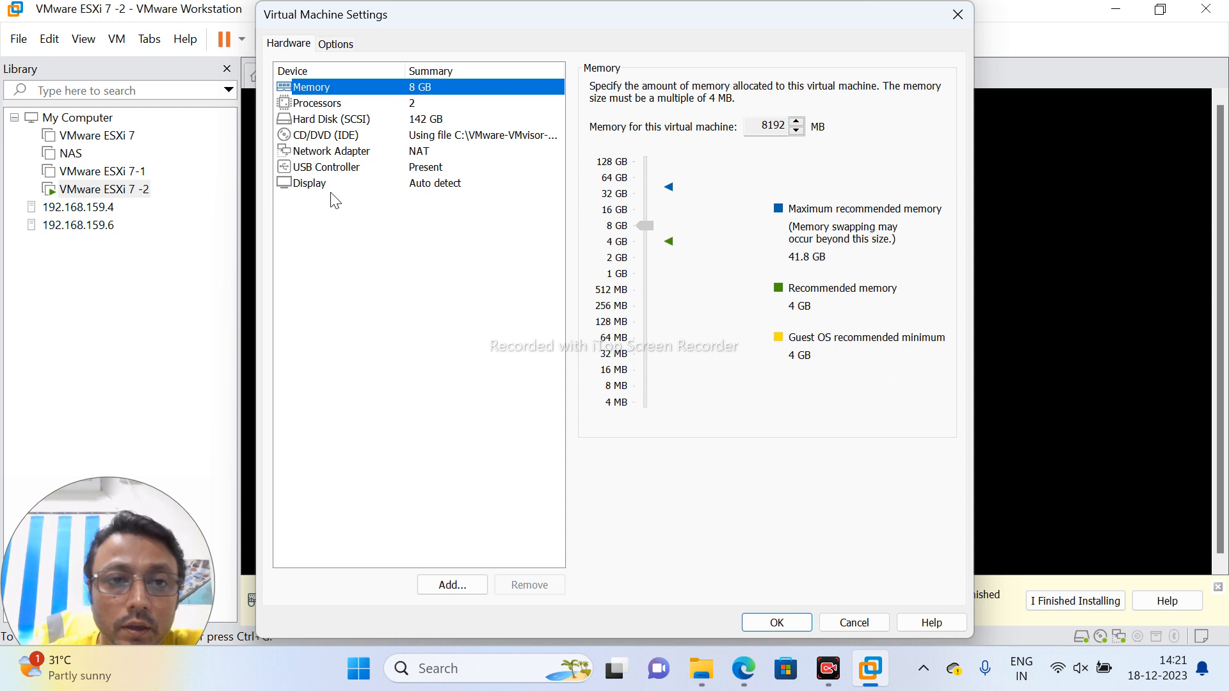
pyautogui.click(328, 135)
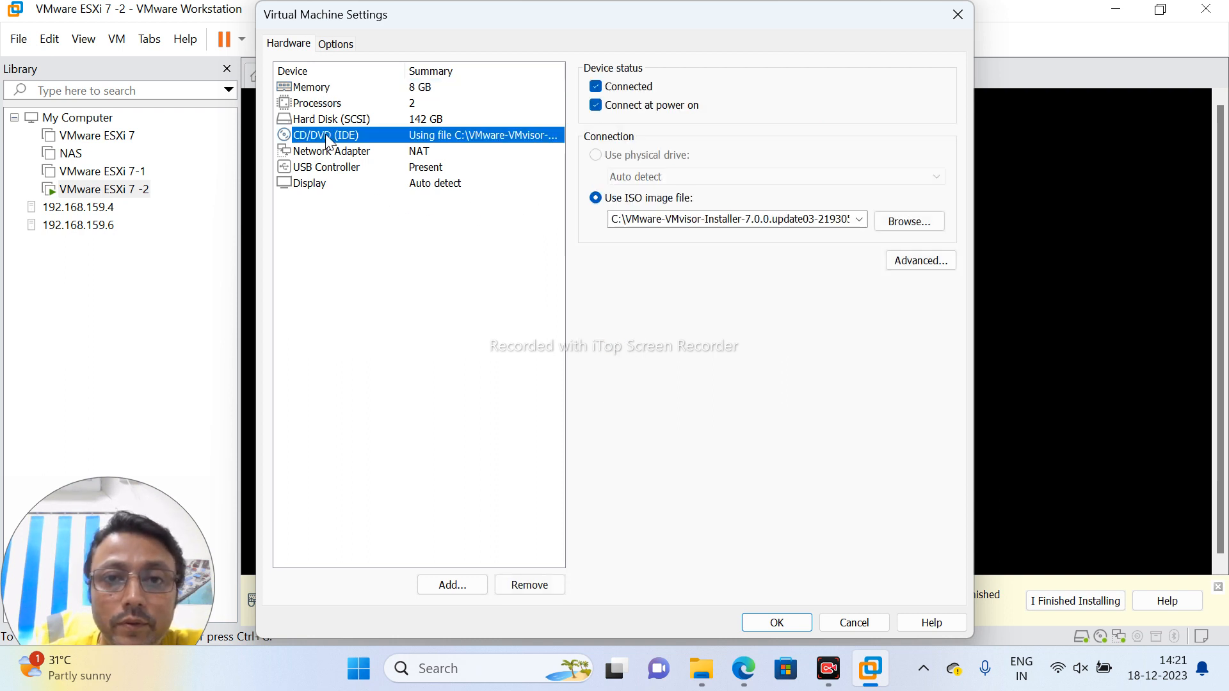
pyautogui.click(596, 87)
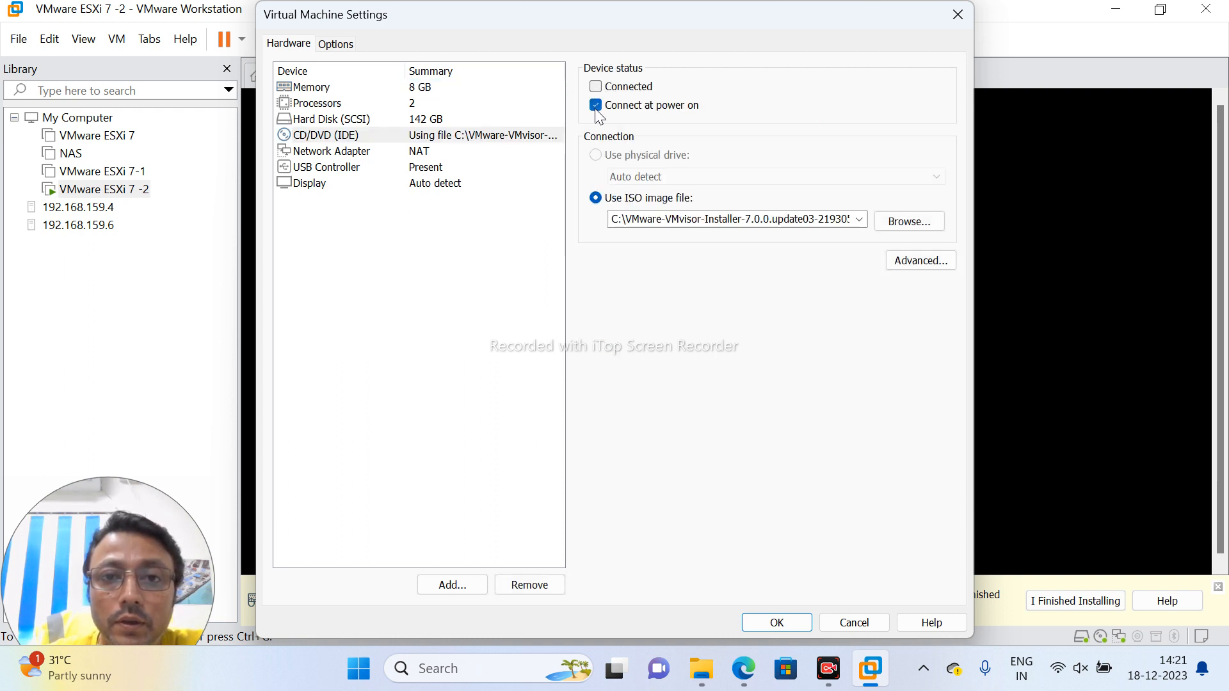
pyautogui.click(596, 106)
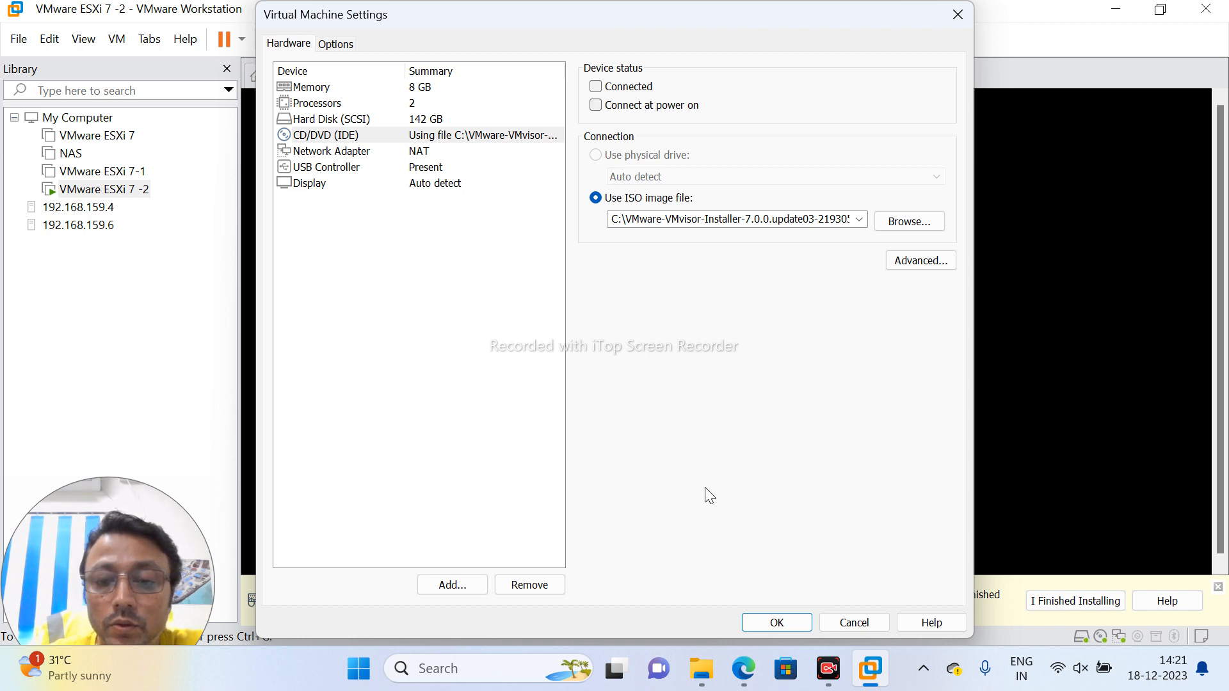
pyautogui.click(780, 625)
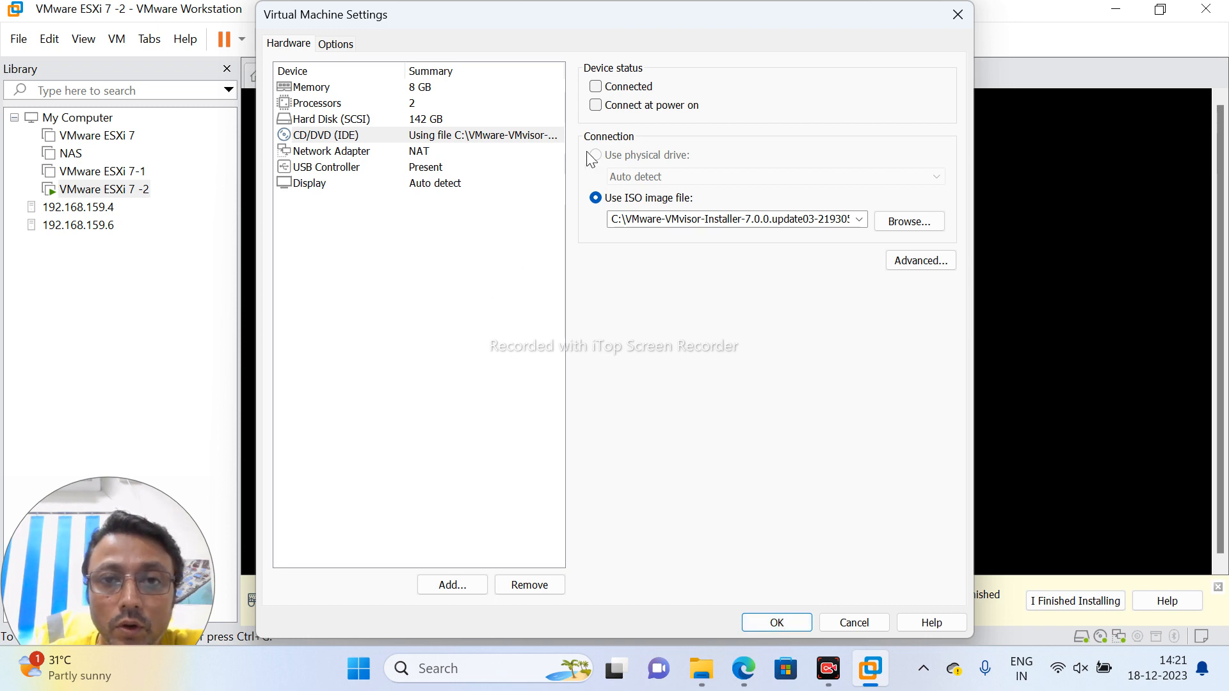
pyautogui.click(777, 622)
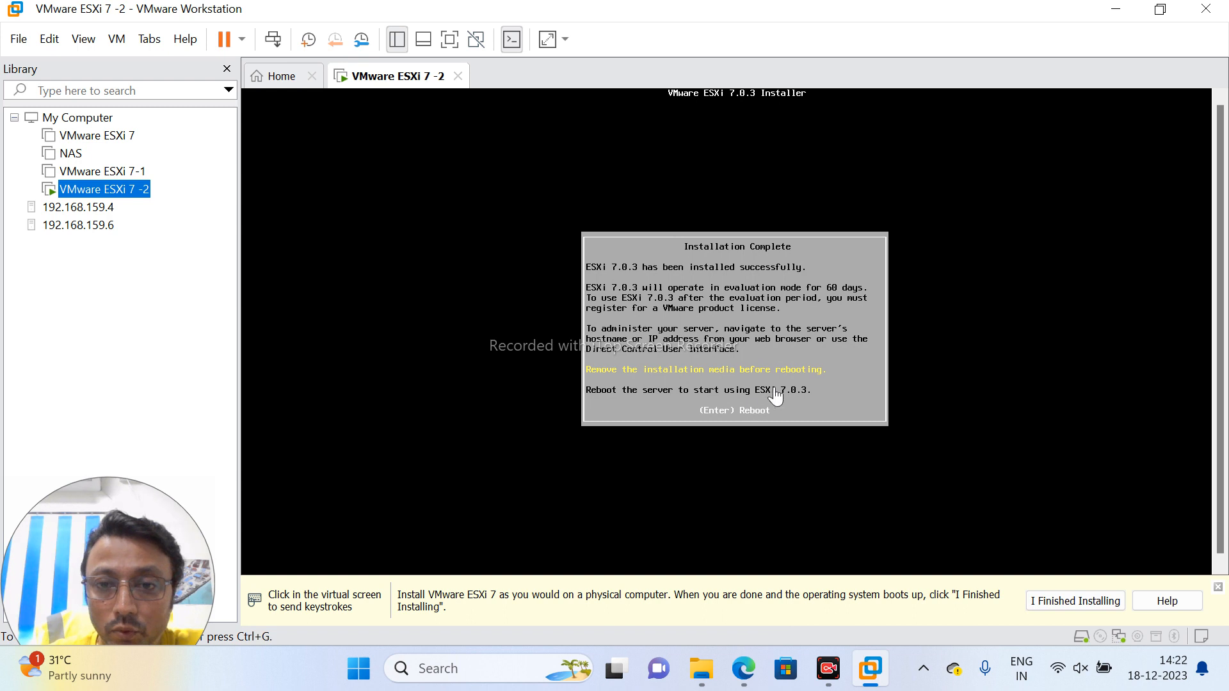
# Step: Reboot the server from the installer into the installed ESXi 7.0.3 and release input from the console
pyautogui.click(812, 402)
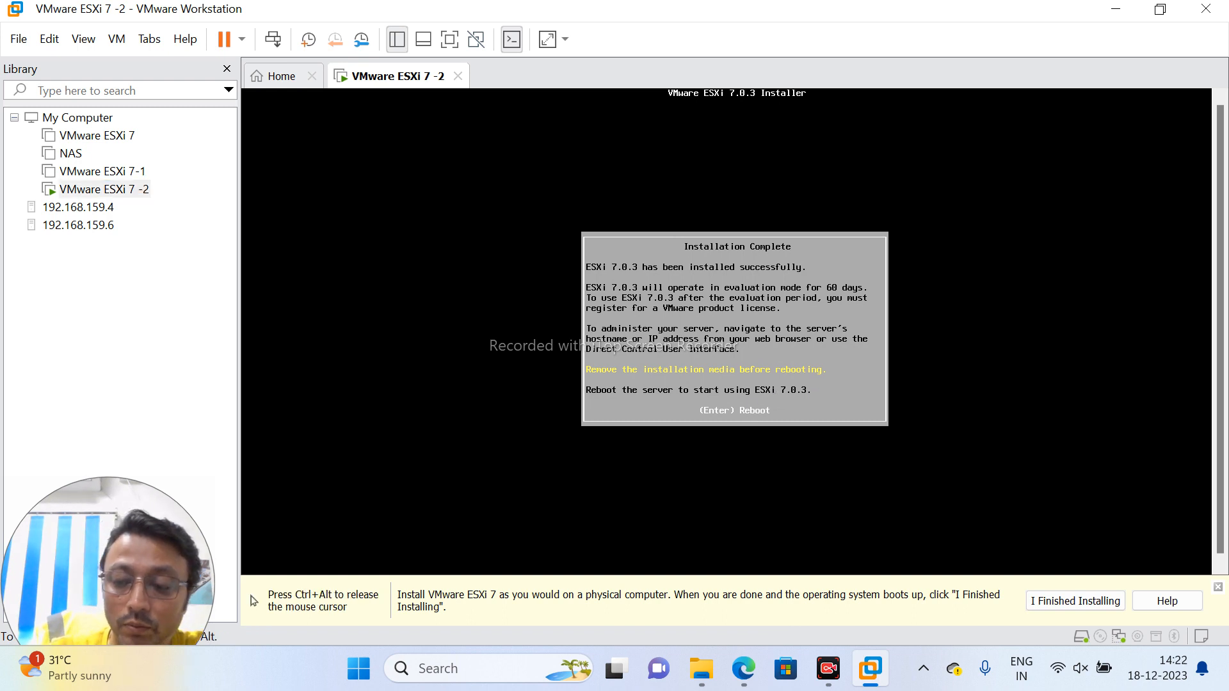
pyautogui.press('Return')
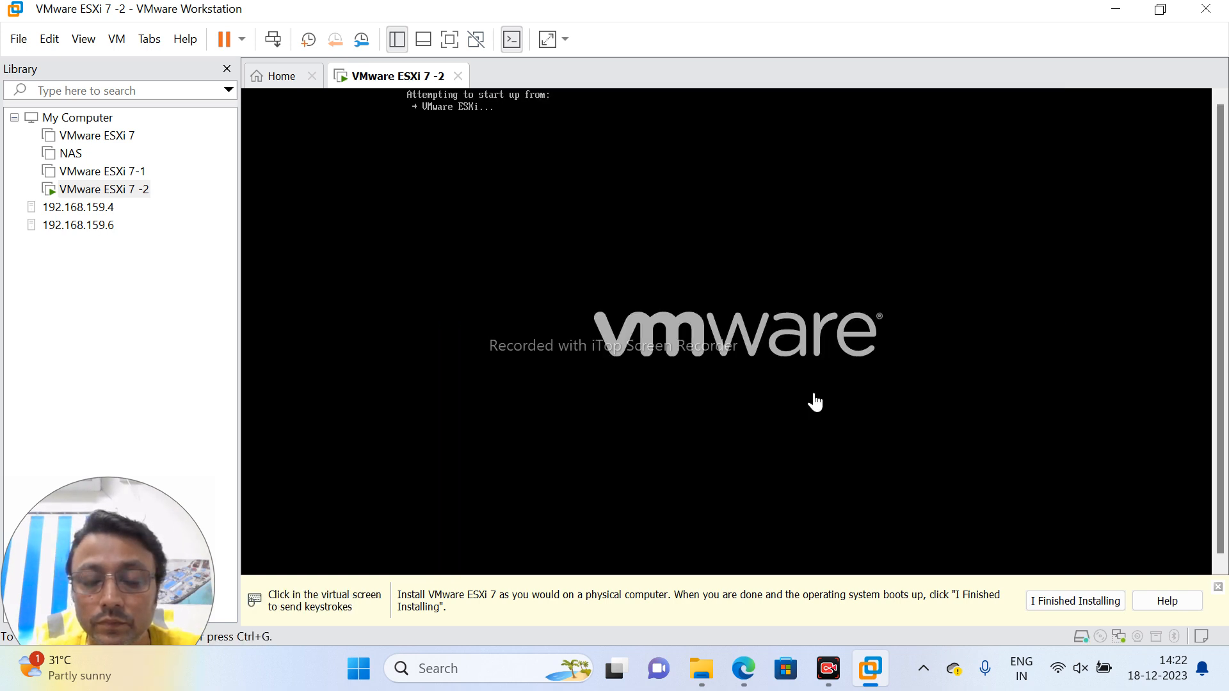
pyautogui.click(773, 409)
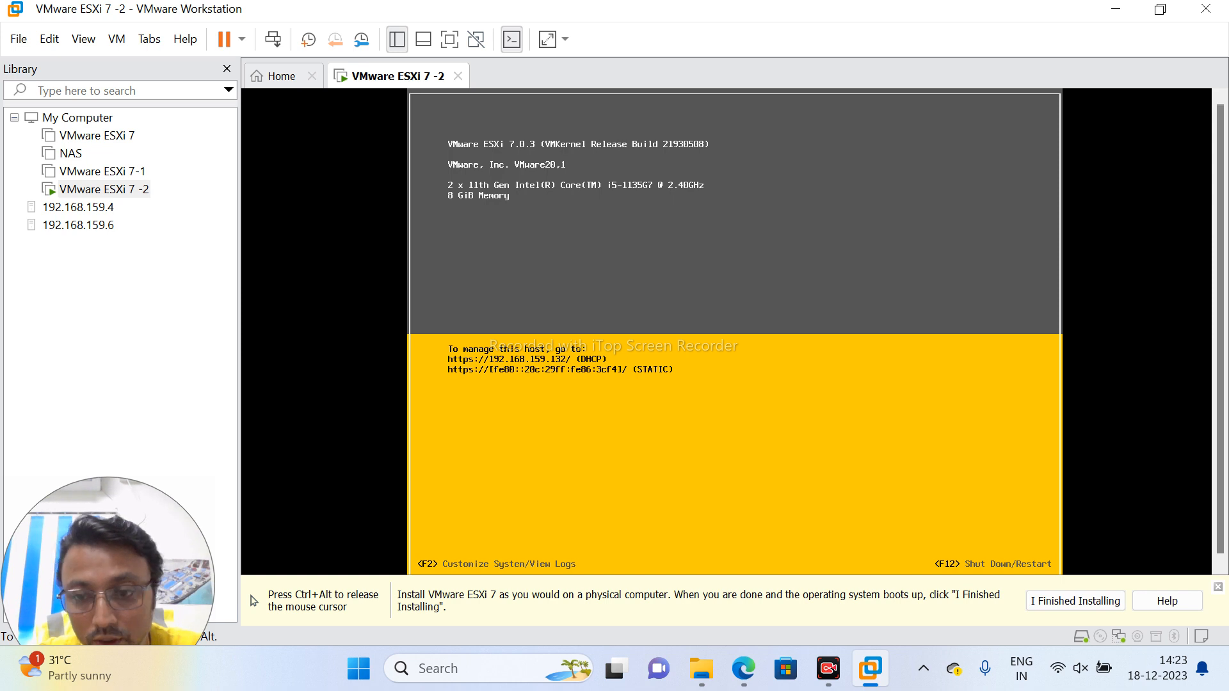
pyautogui.hotkey('ctrl', 'alt')
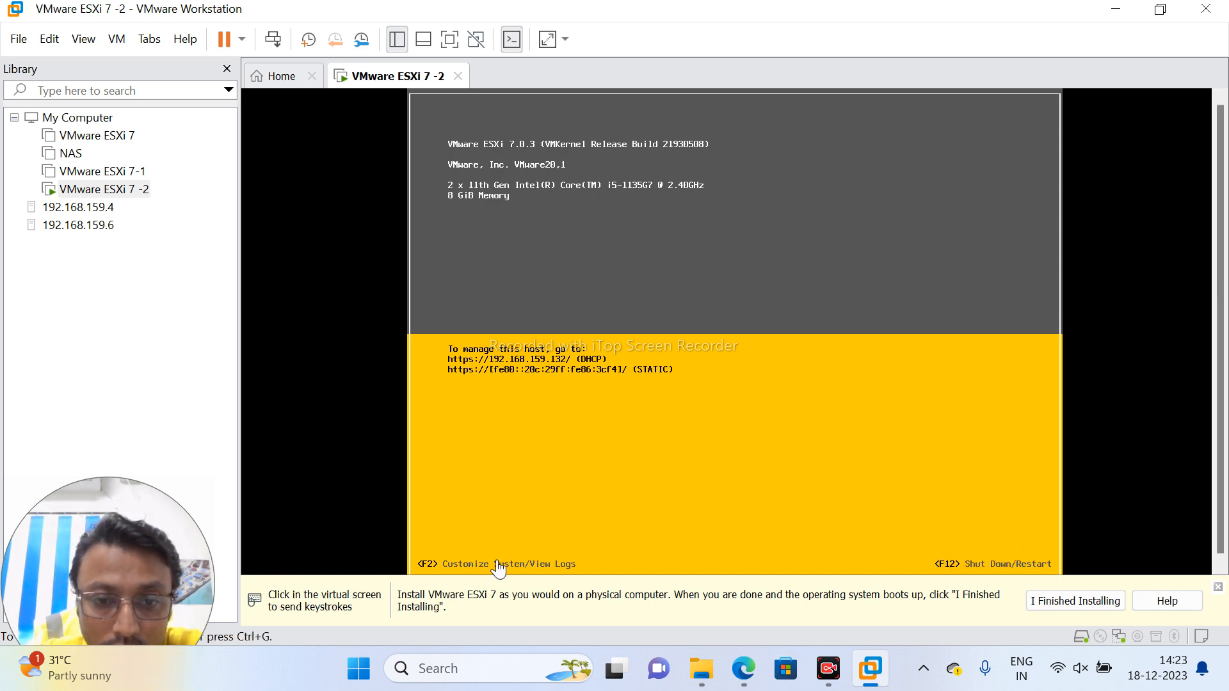
# Step: Log in to the ESXi host's system customization as root with the account password
pyautogui.click(669, 480)
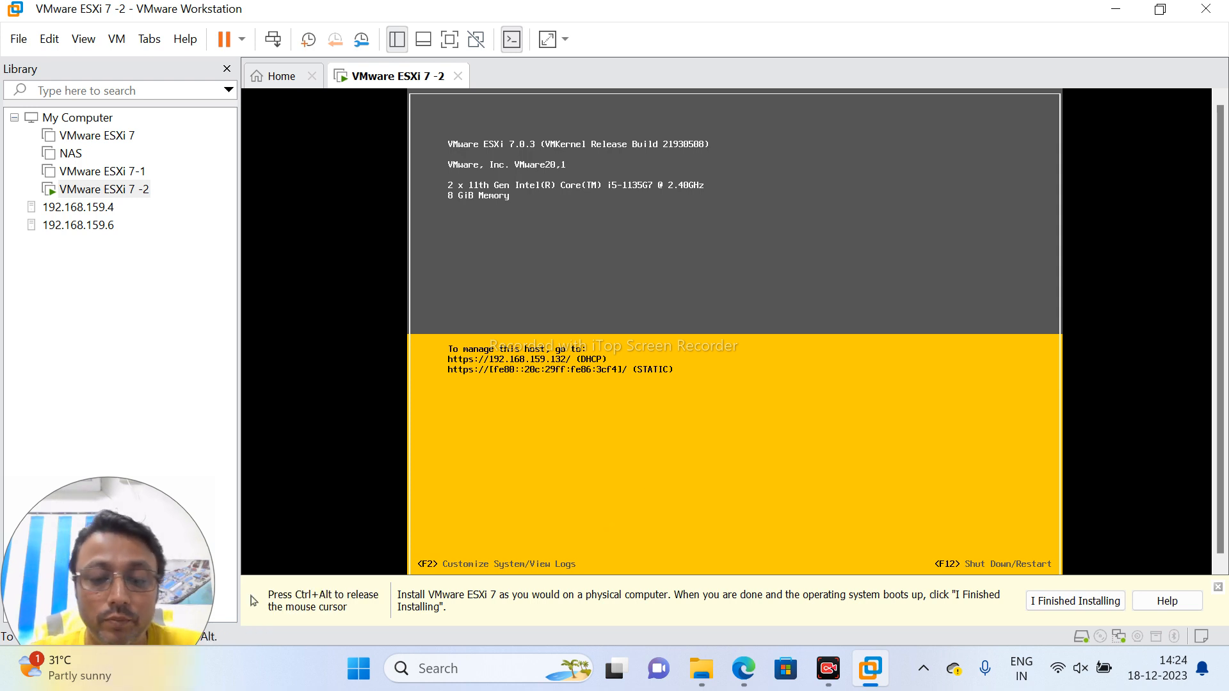
pyautogui.press('F2')
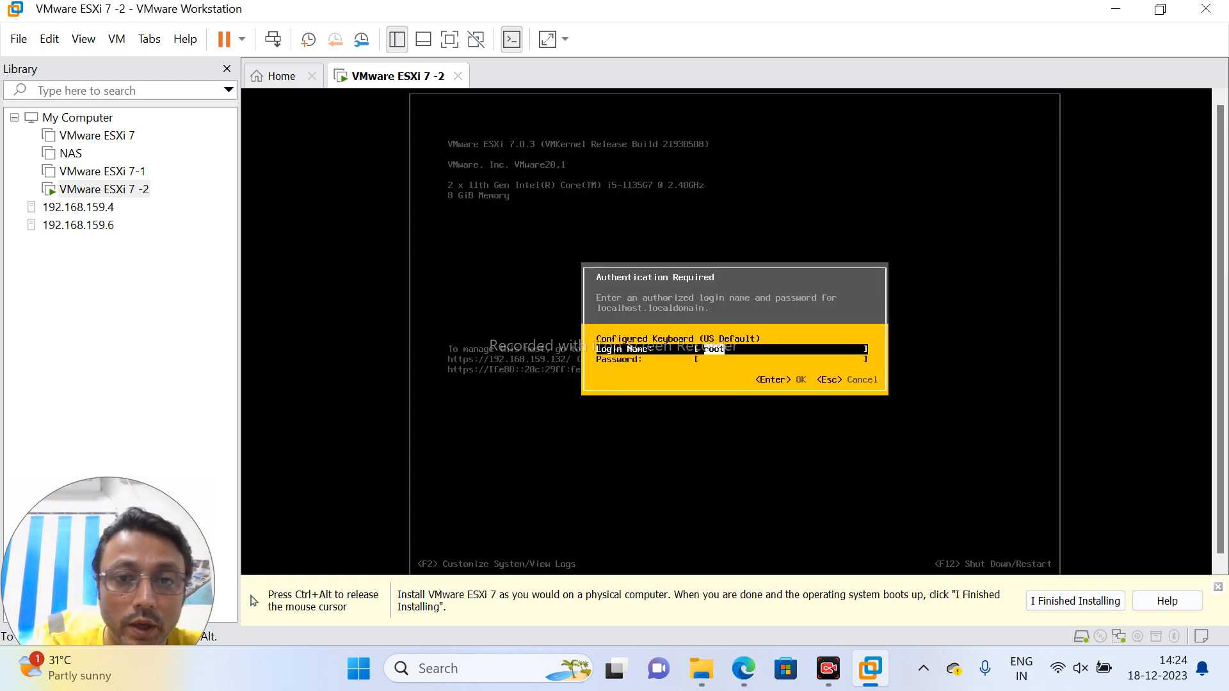
pyautogui.press('Tab')
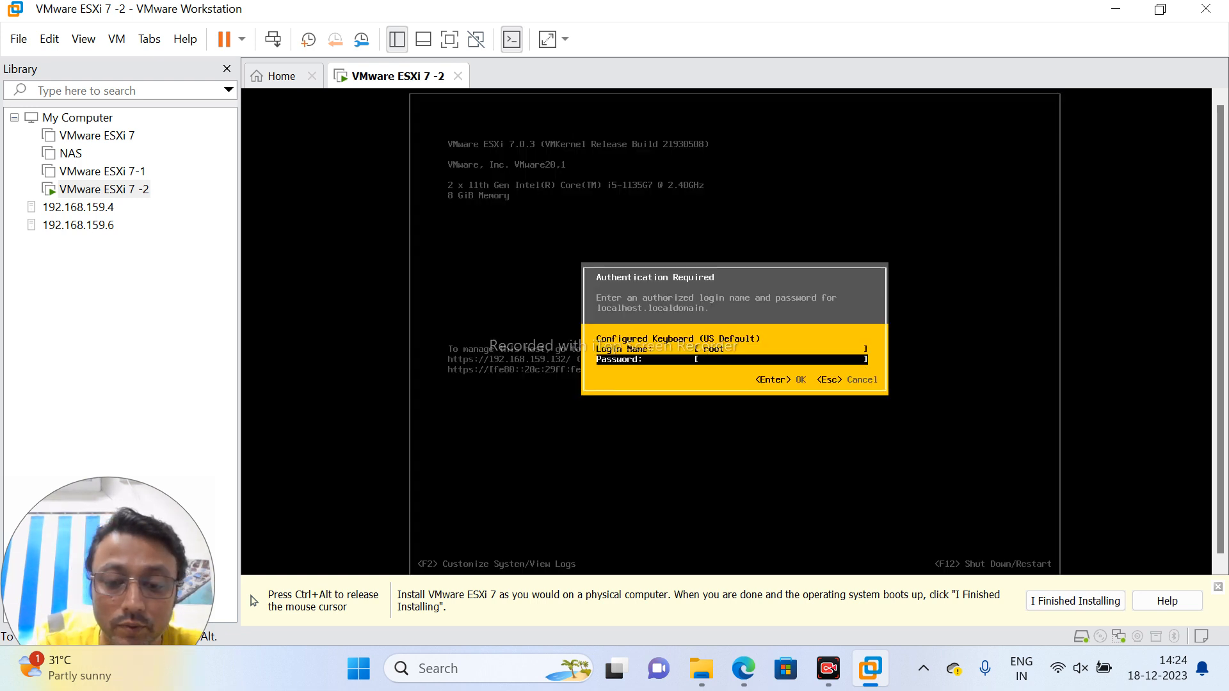
pyautogui.write('**')
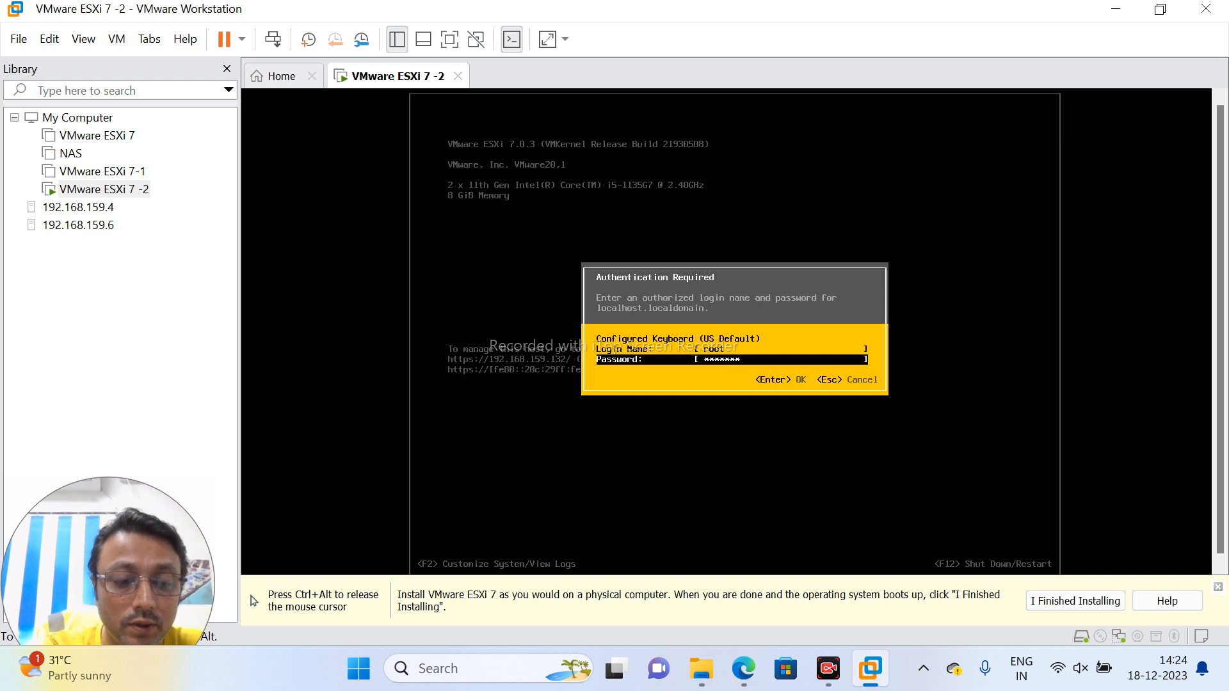
pyautogui.write('**')
pyautogui.press('Return')
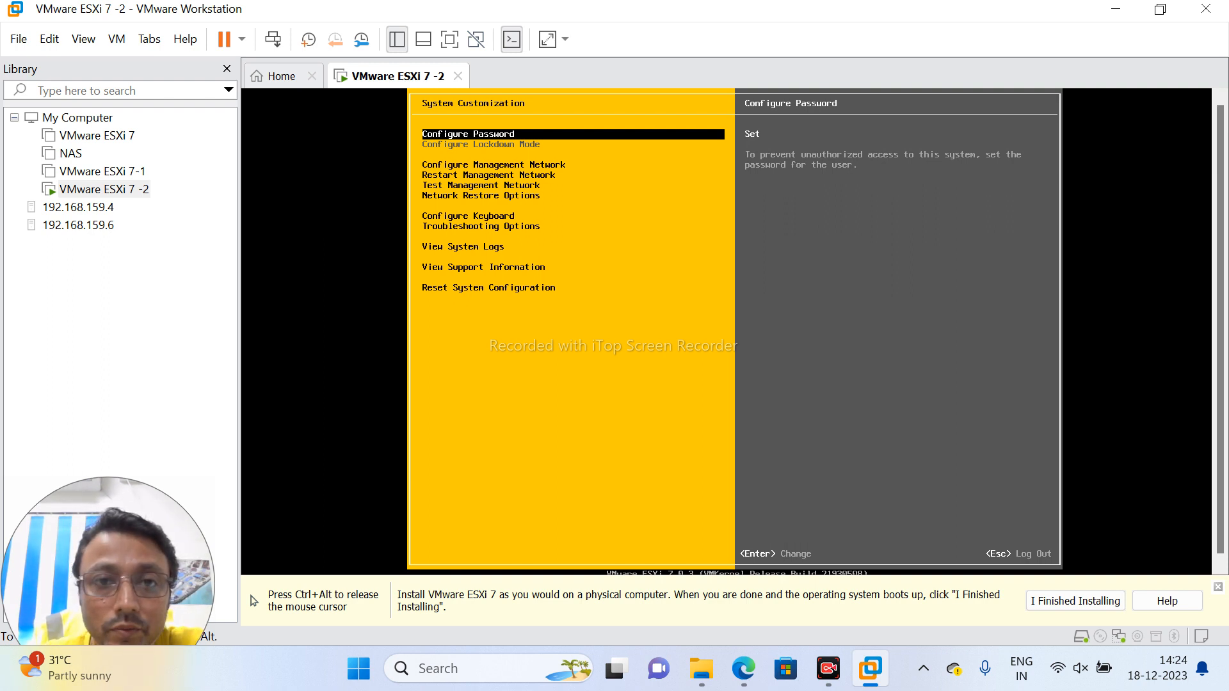
# Step: Switch the management network's IPv4 configuration to a static IPv4 address and network configuration
pyautogui.press('Down')
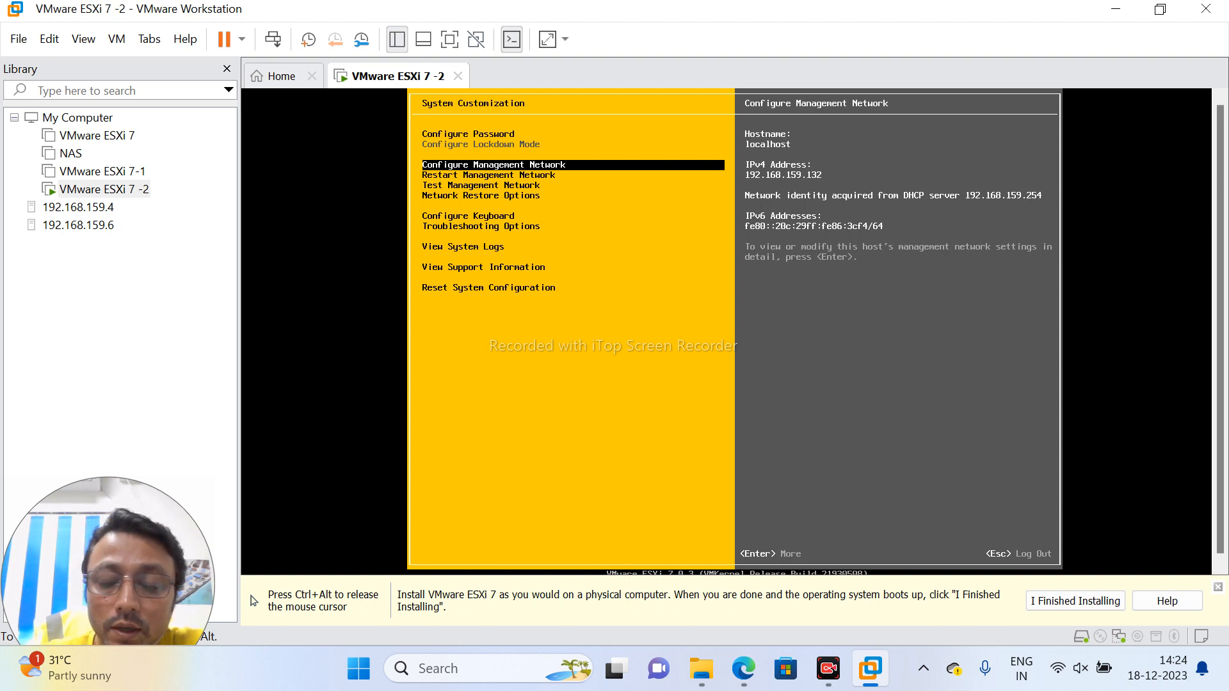
pyautogui.press('Return')
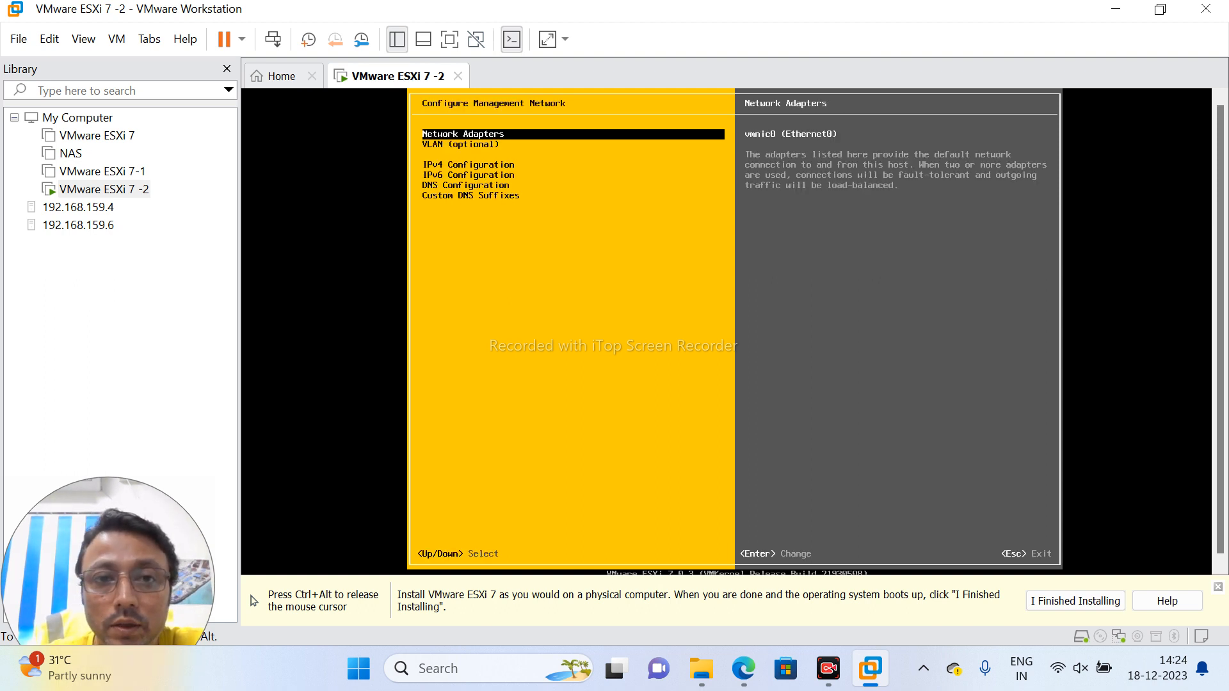
pyautogui.press('Down')
pyautogui.press('Down')
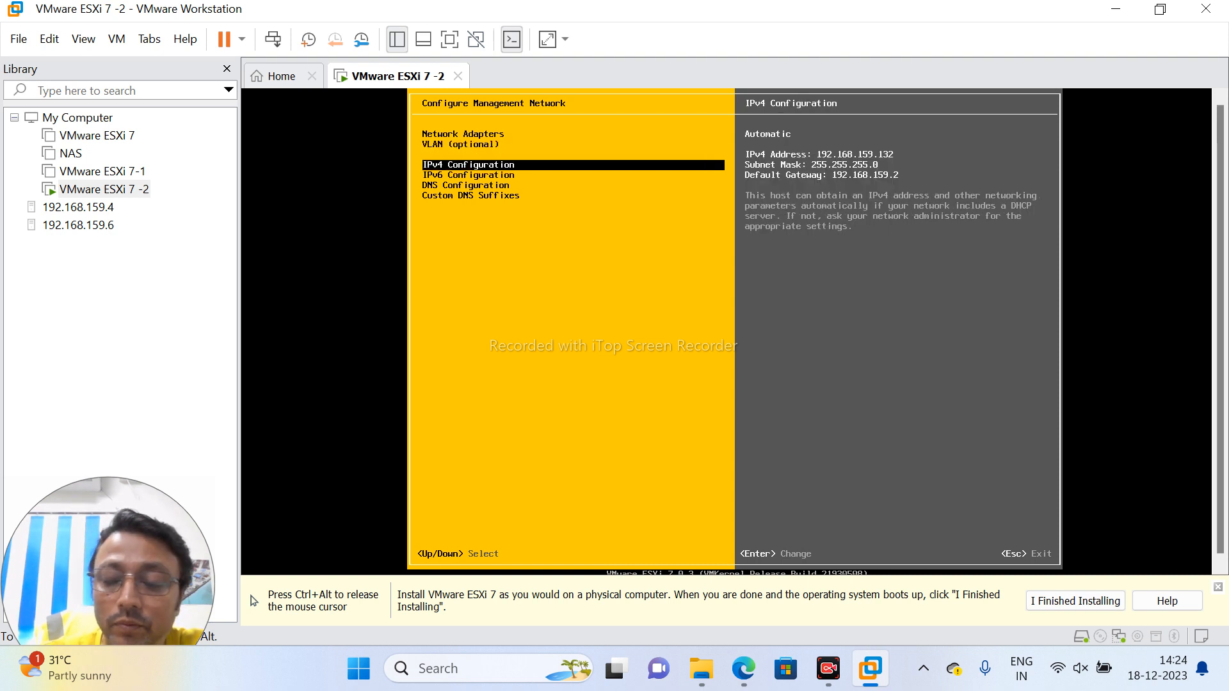
pyautogui.press('Return')
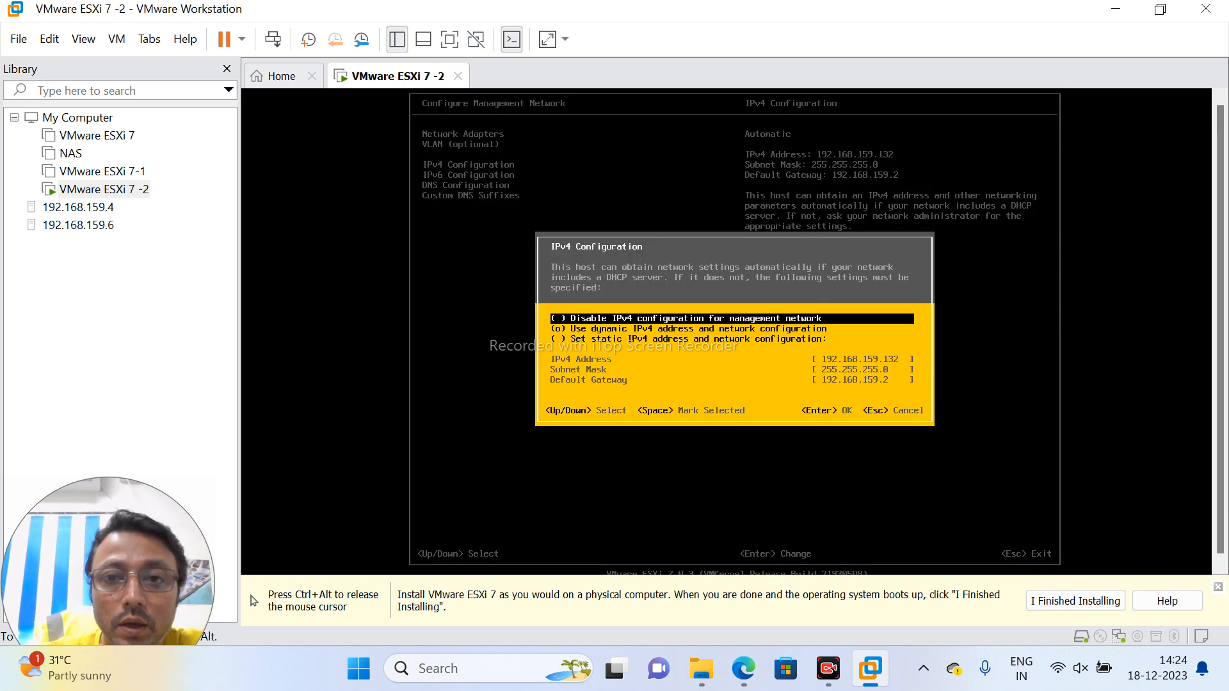
pyautogui.press('Down')
pyautogui.press('Down')
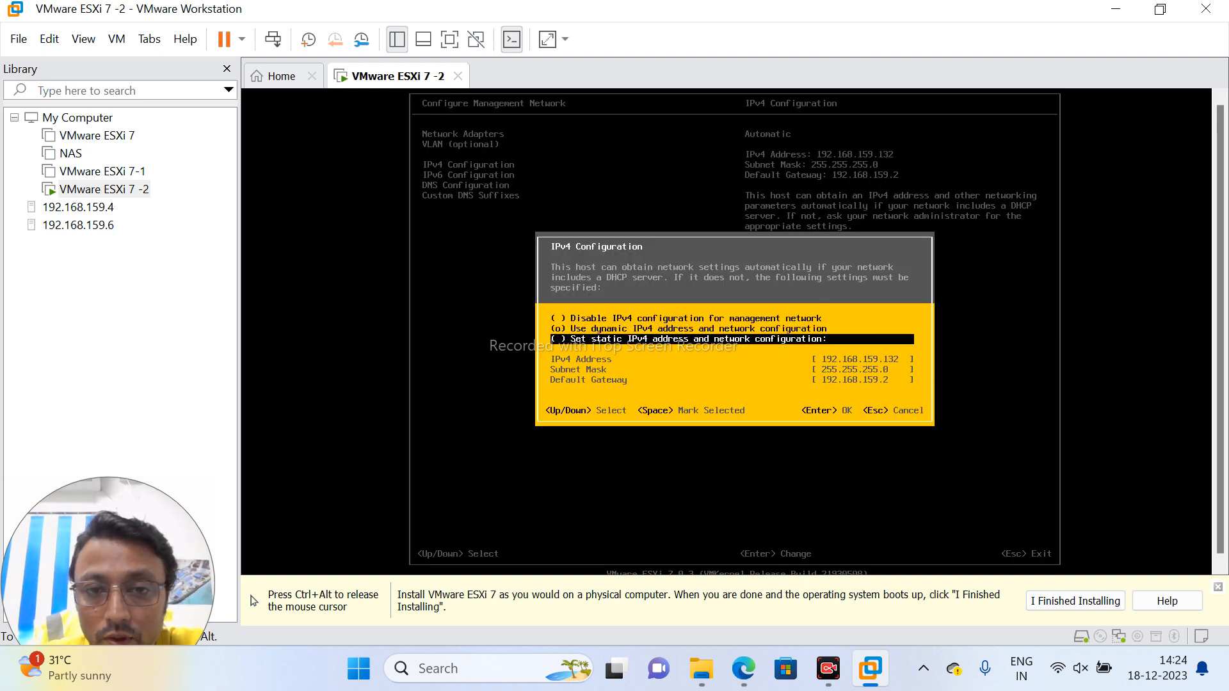
pyautogui.press('space')
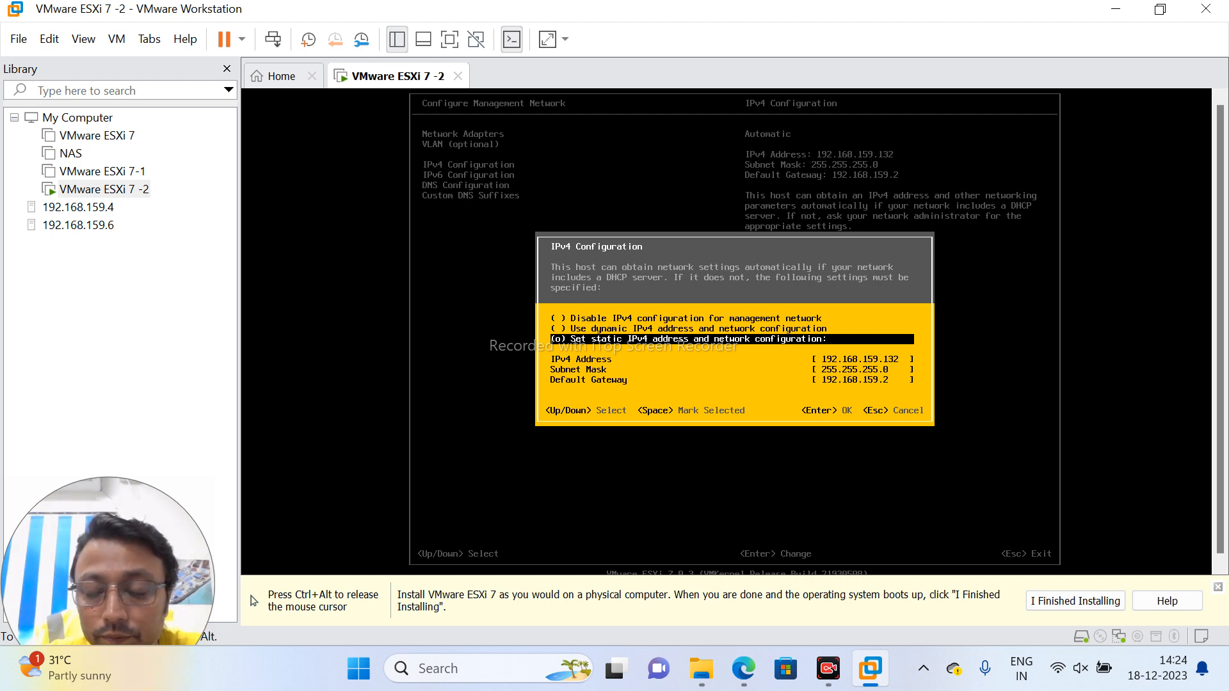
pyautogui.press('Return')
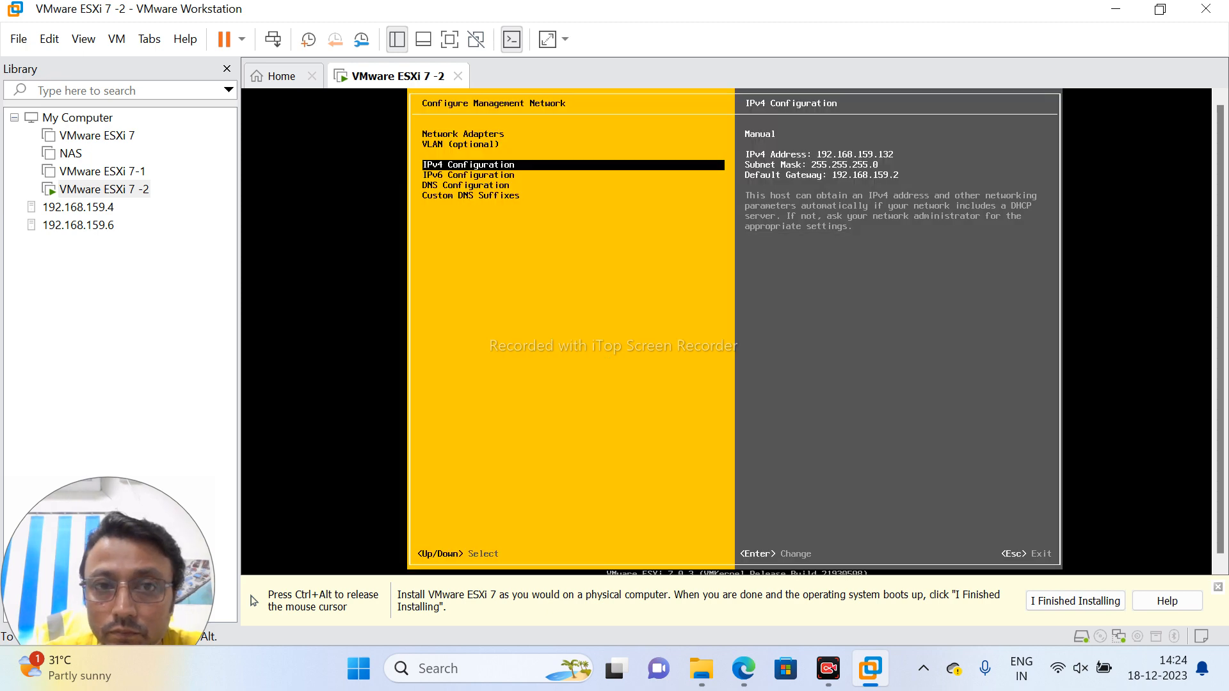
# Step: Set the management network's static IPv4 address to 192.168.159.10, keeping the existing subnet mask and default gateway
pyautogui.press('Return')
pyautogui.press('Down')
pyautogui.press('Down')
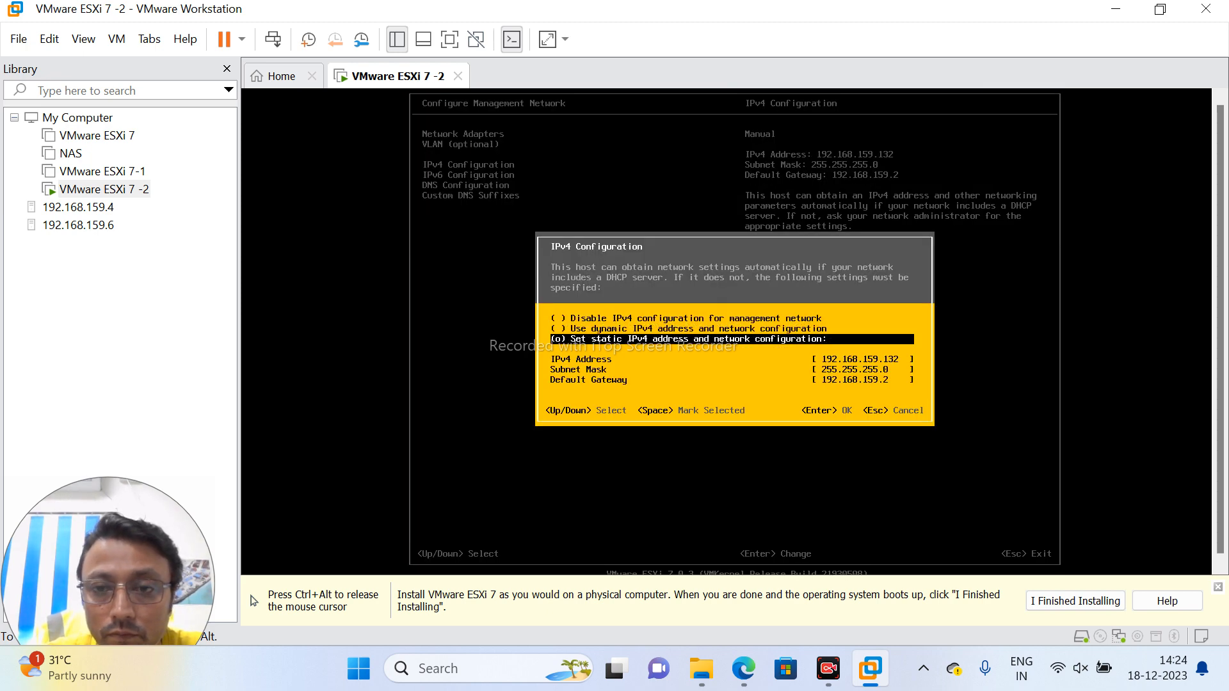
pyautogui.press('Down')
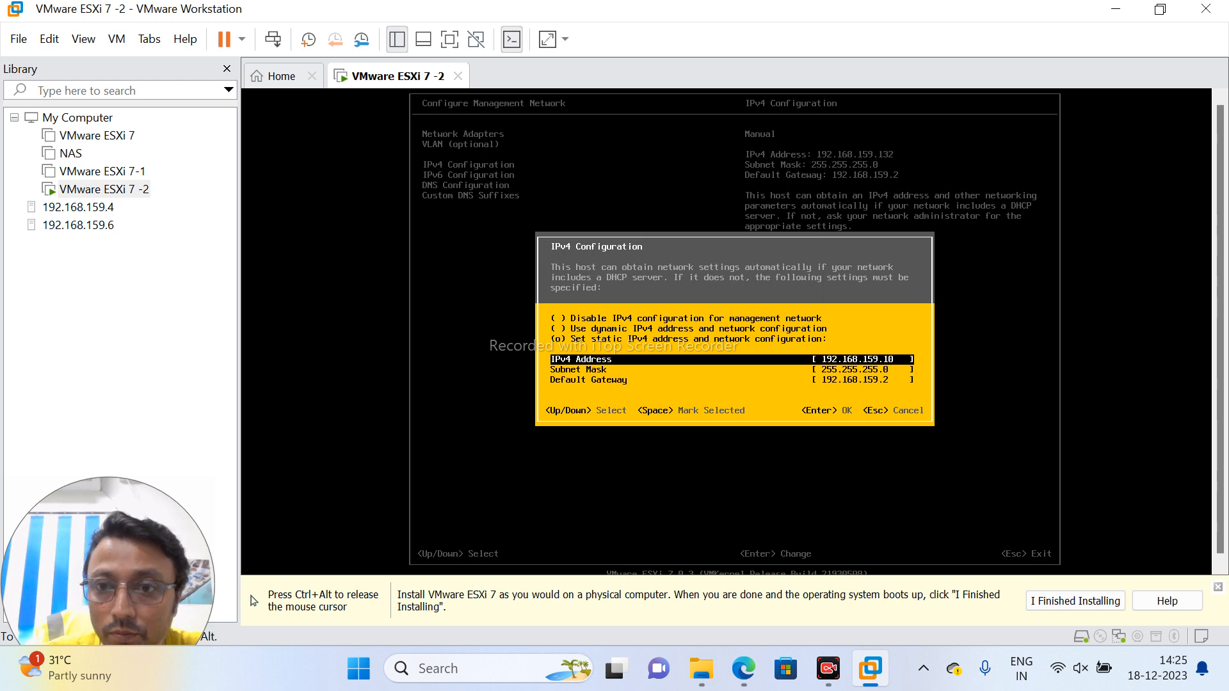
pyautogui.press('Down')
pyautogui.press('Down')
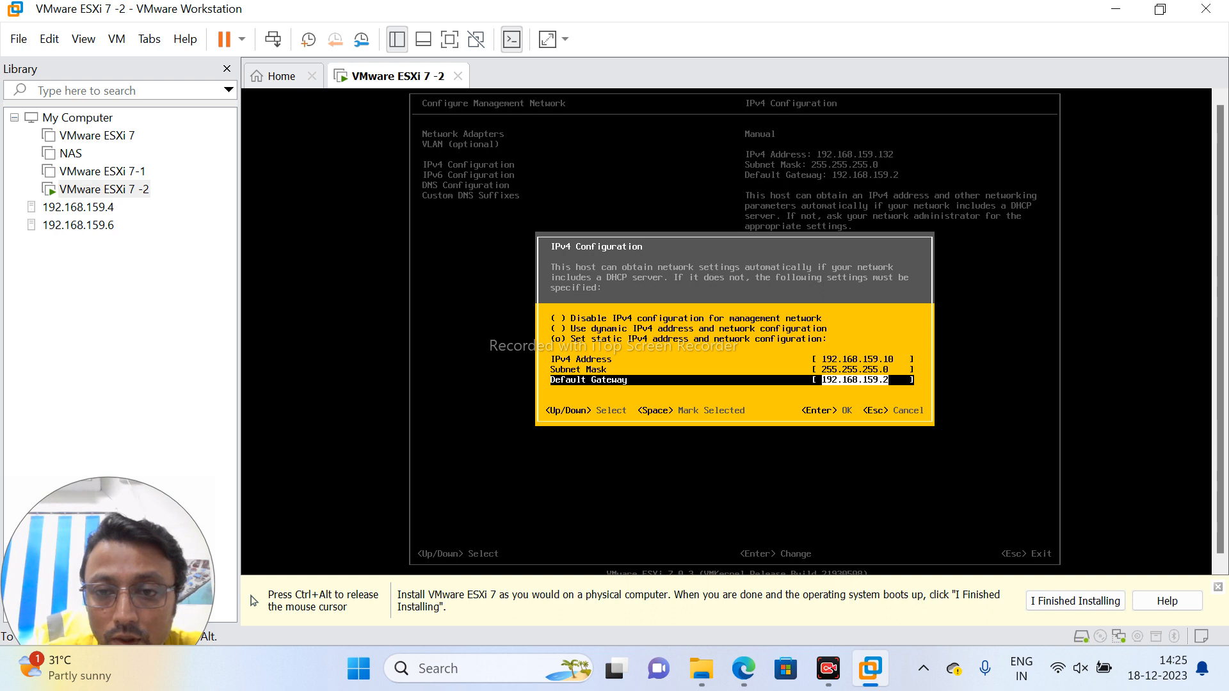
pyautogui.press('Return')
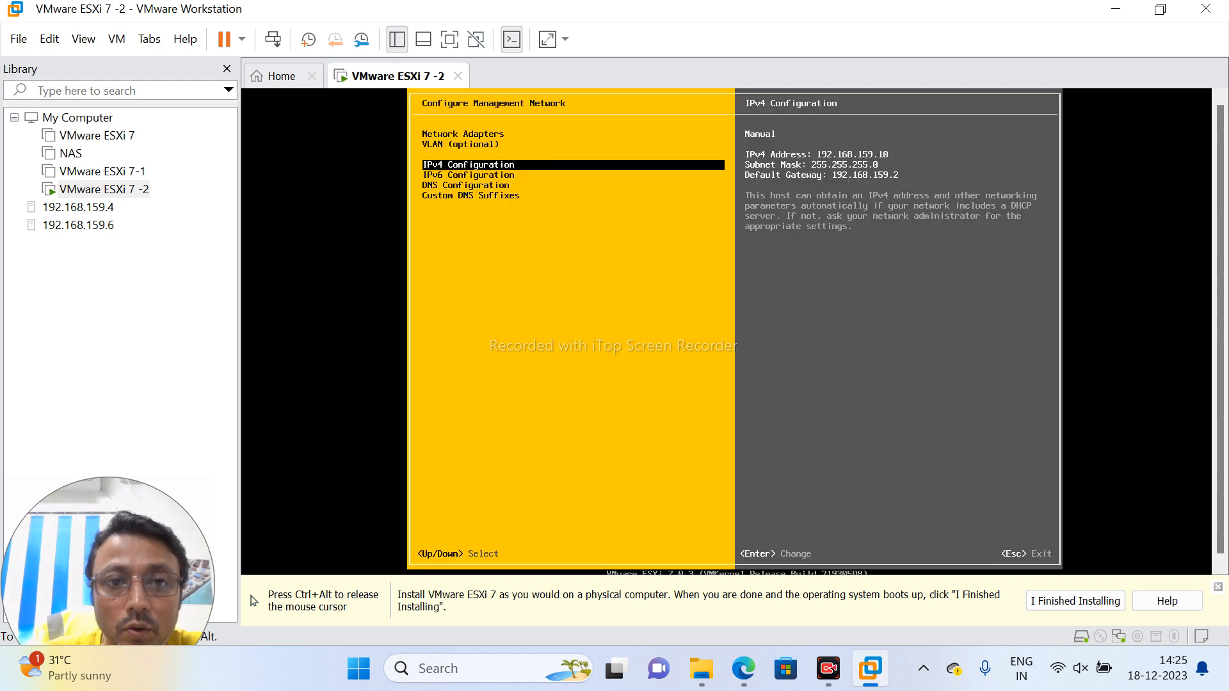
# Step: Disable IPv6 in the management network's IPv6 configuration
pyautogui.press('Down')
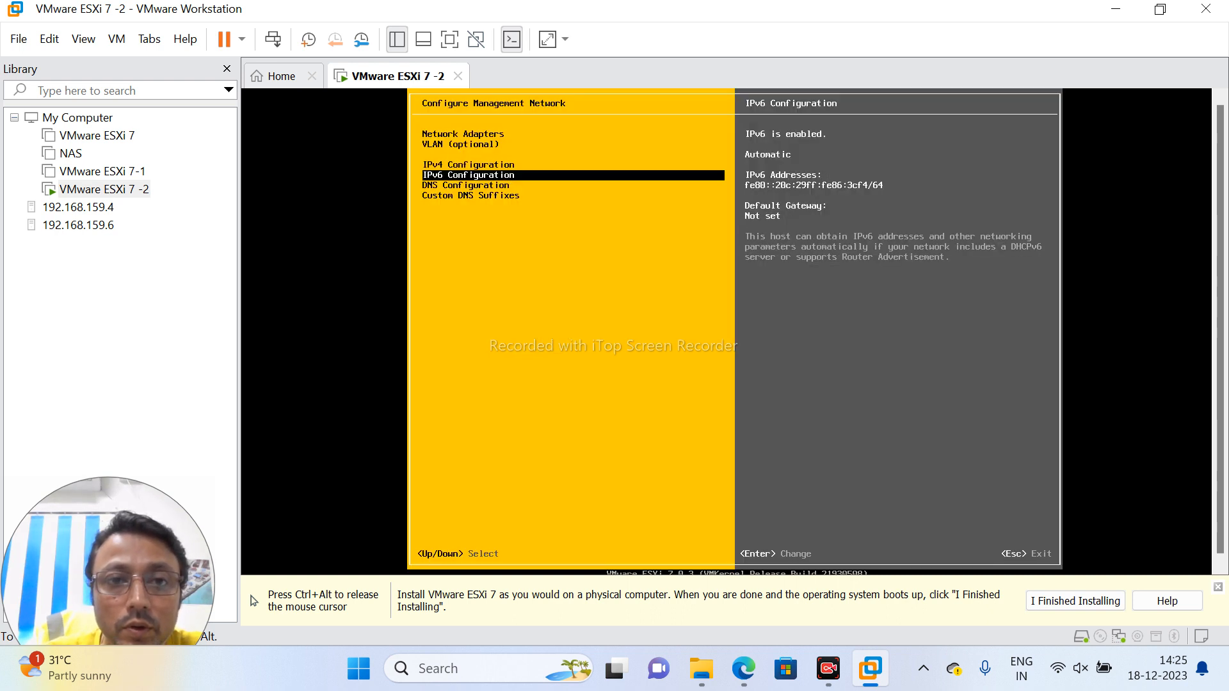
pyautogui.press('Down')
pyautogui.press('Down')
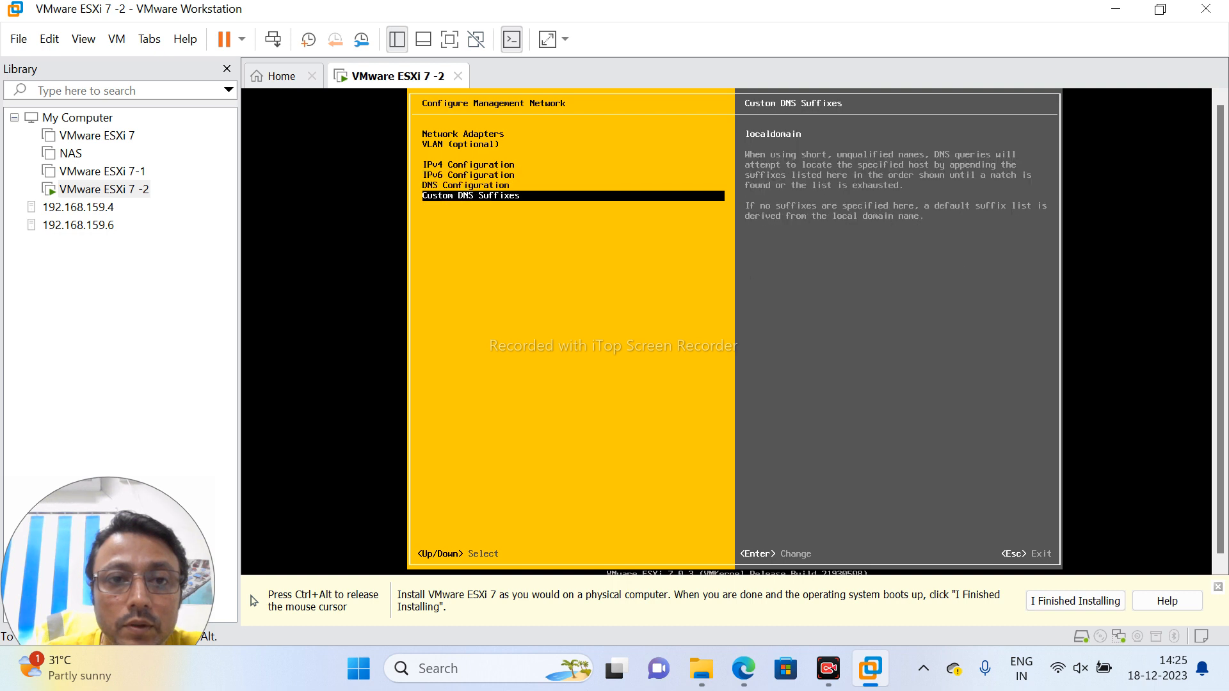
pyautogui.press('Up')
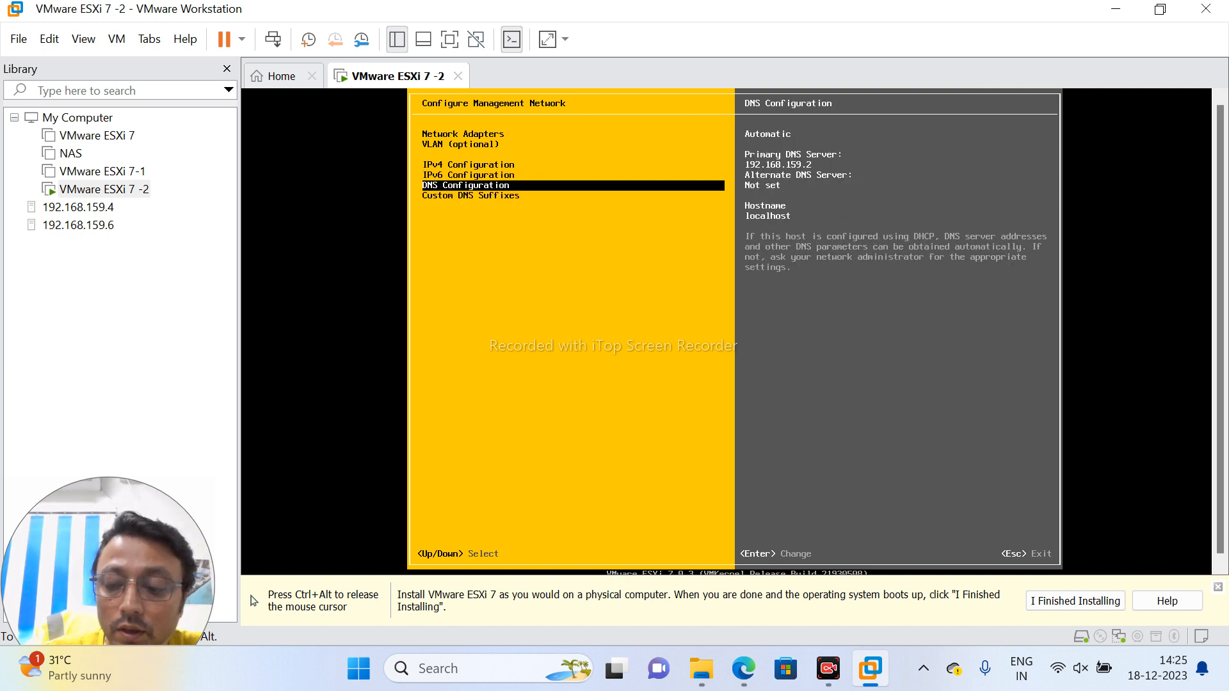
pyautogui.press('Up')
pyautogui.press('Return')
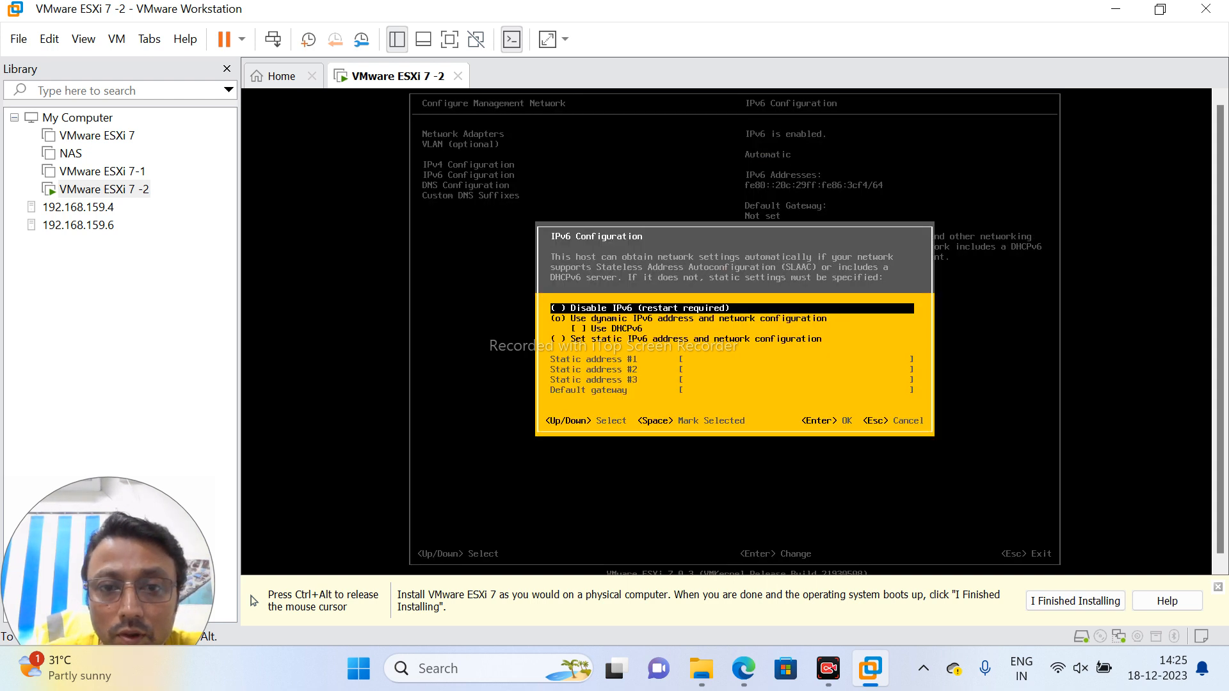
pyautogui.press('Down')
pyautogui.press('Up')
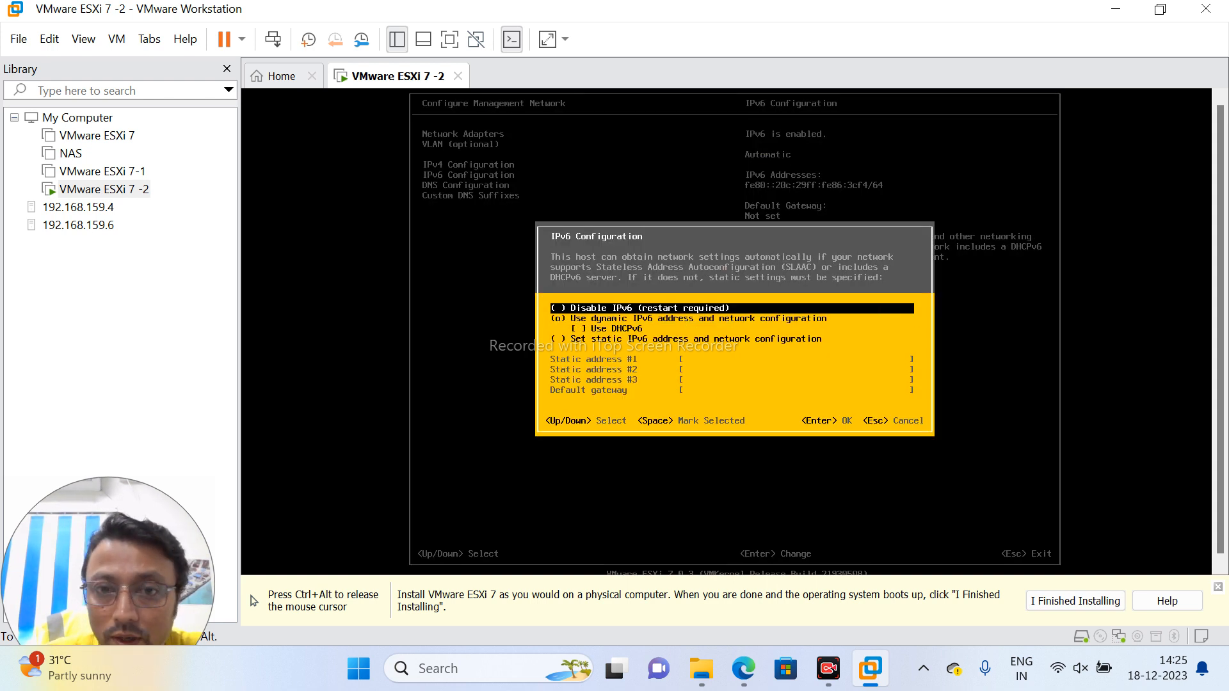
pyautogui.press('space')
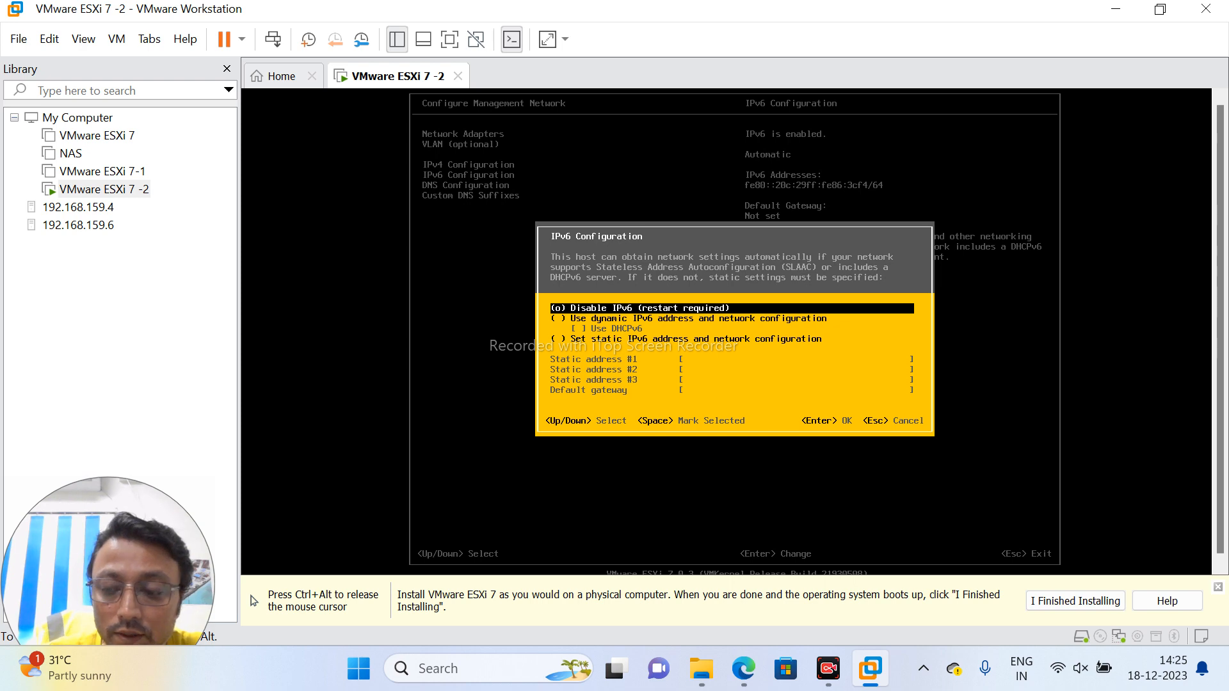
pyautogui.press('Return')
# Step: Switch the management network's DNS configuration to manually specified DNS server addresses and hostname
pyautogui.press('Up')
pyautogui.press('Down')
pyautogui.press('Down')
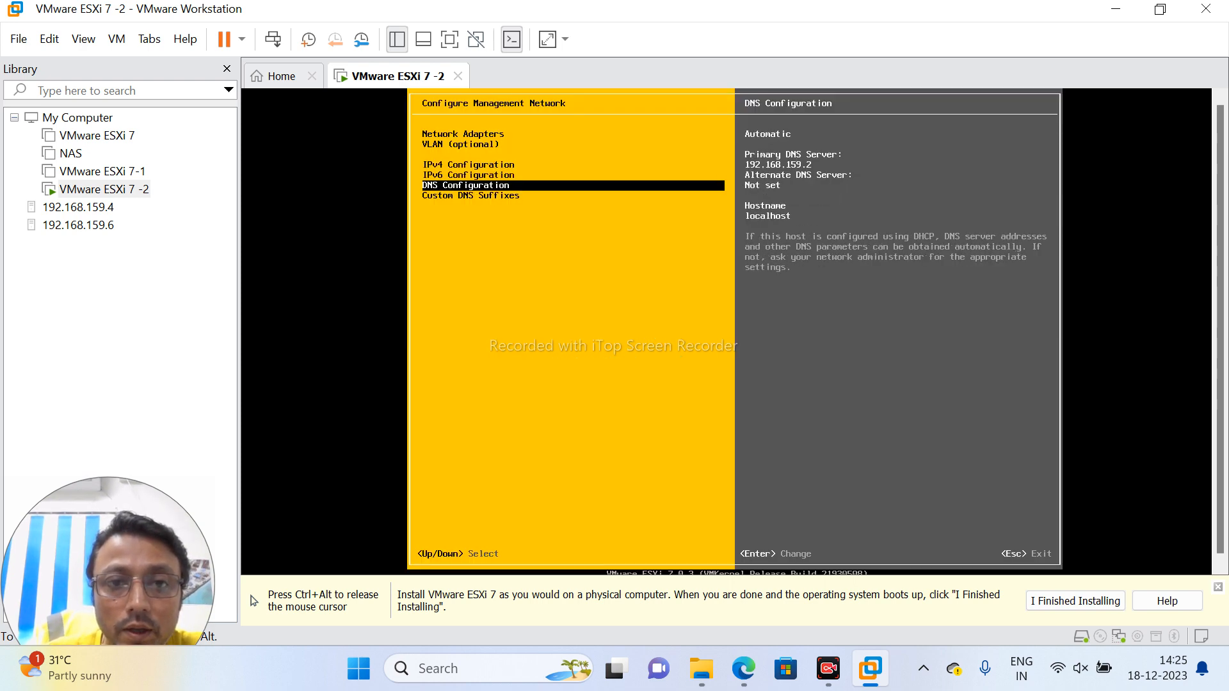
pyautogui.press('Return')
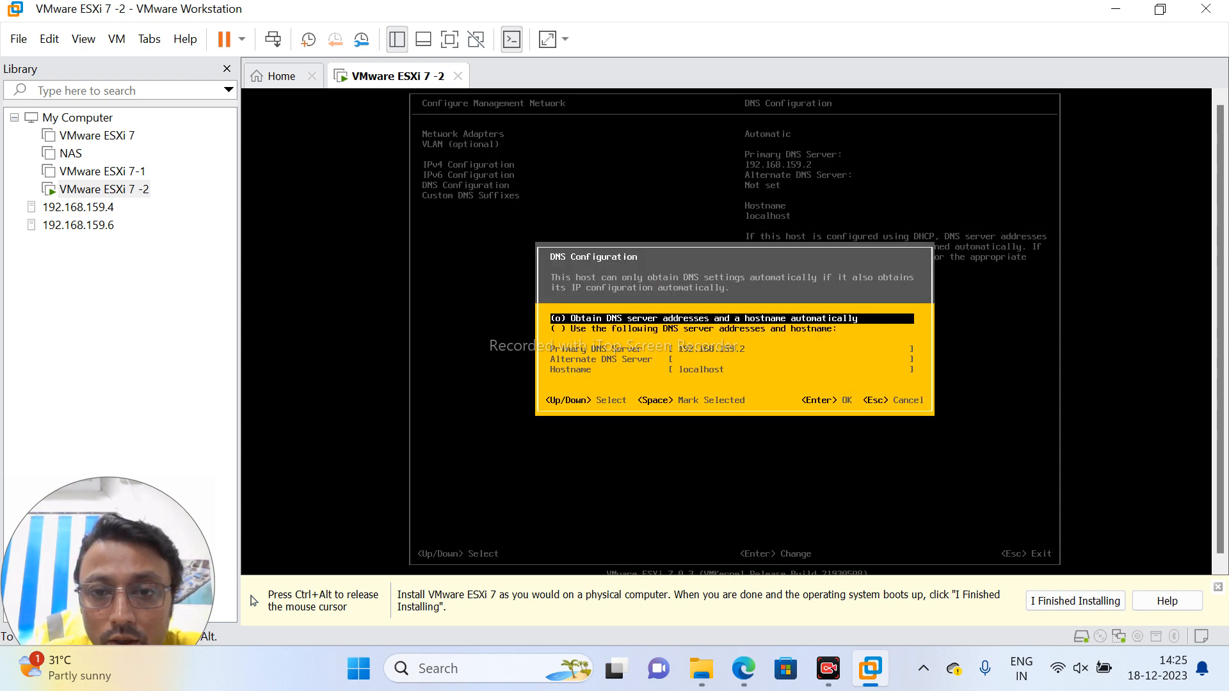
pyautogui.press('Down')
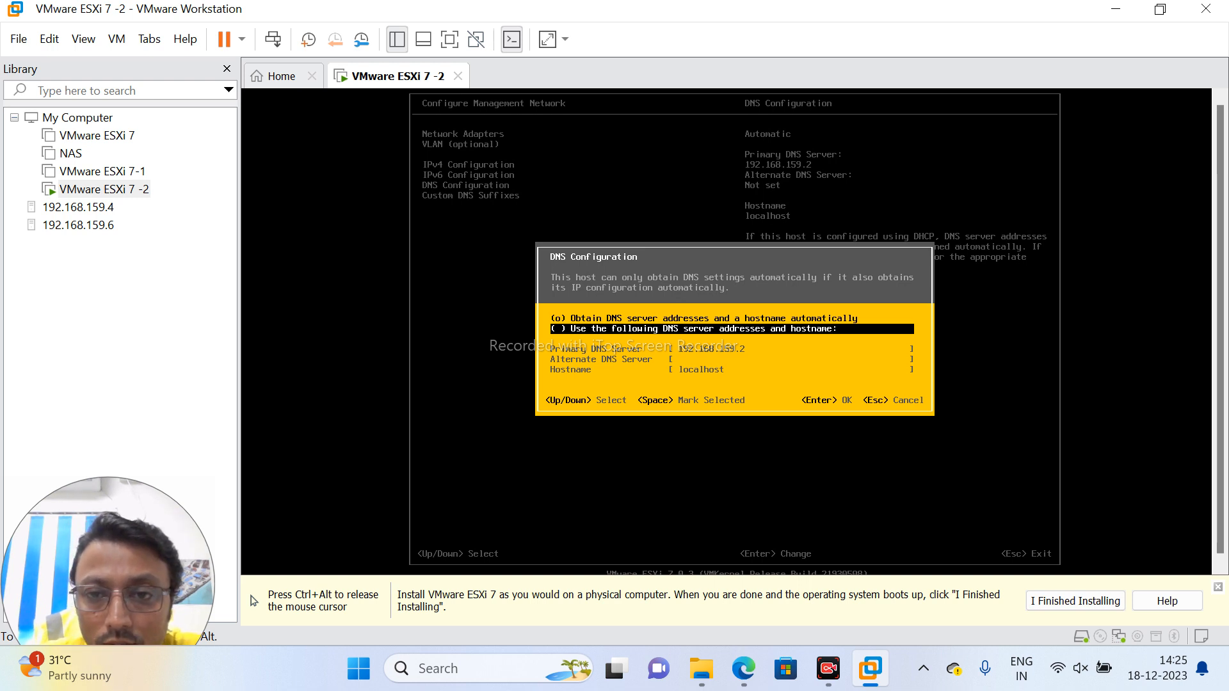
pyautogui.press('space')
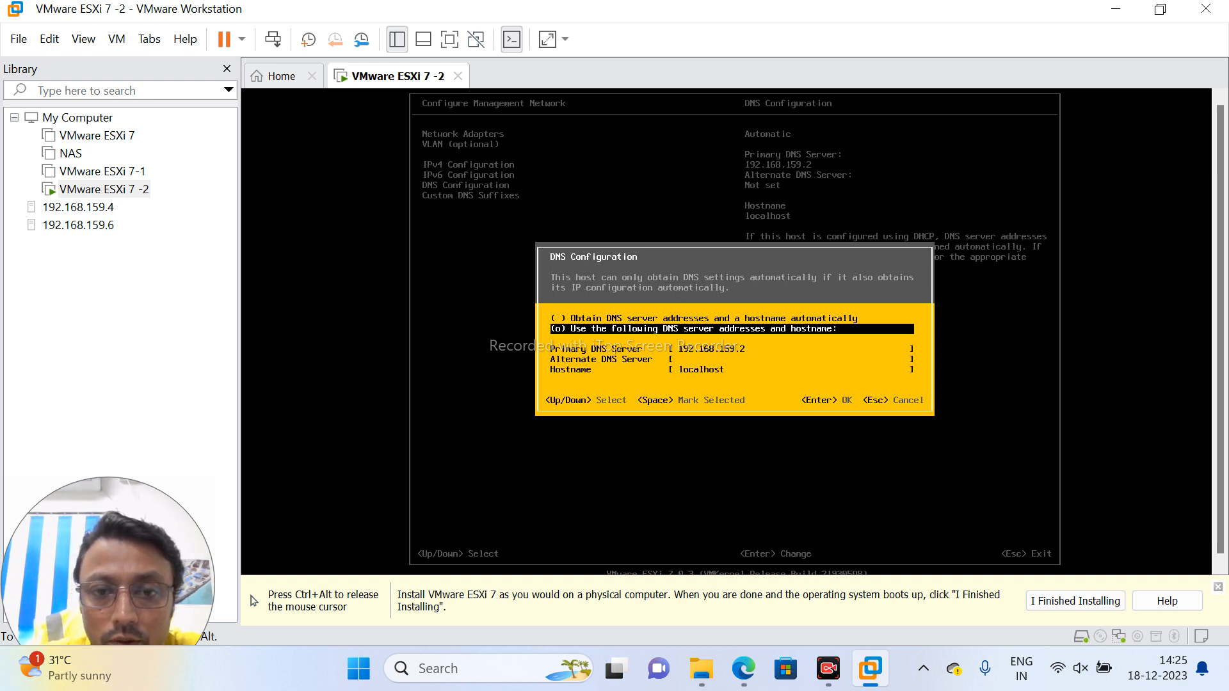
# Step: Set the host's hostname to ESXi3 in the DNS configuration, keeping the primary DNS server
pyautogui.press('Down')
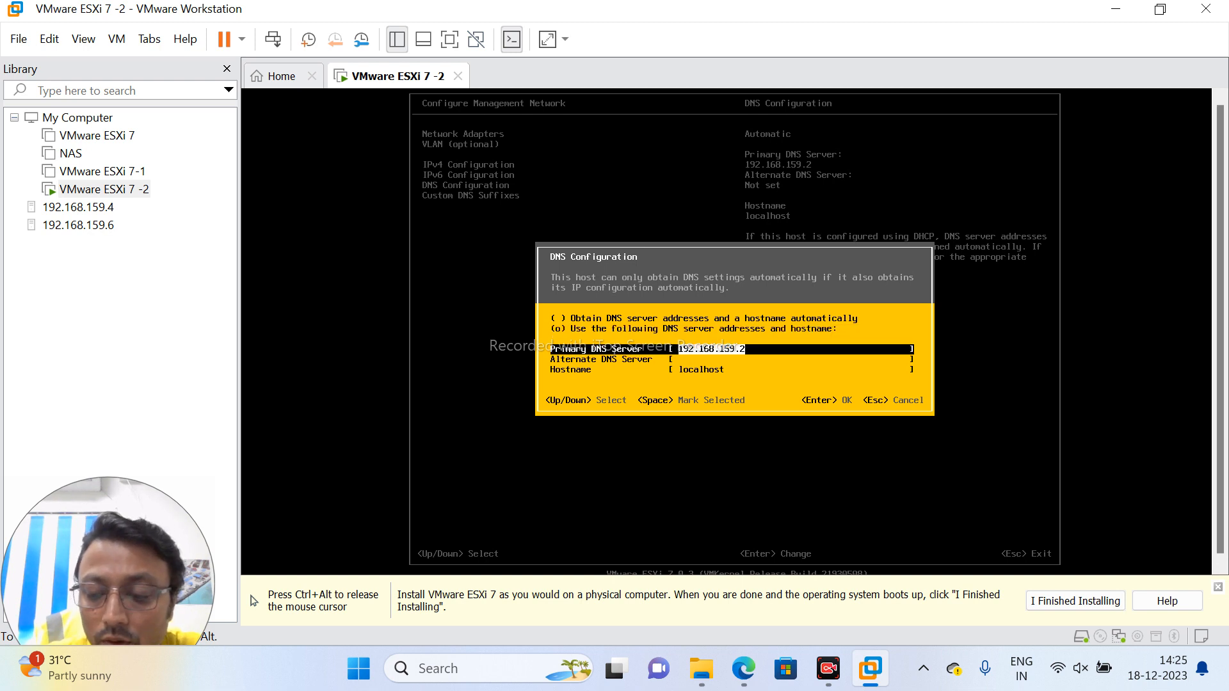
pyautogui.press('Down')
pyautogui.press('Down')
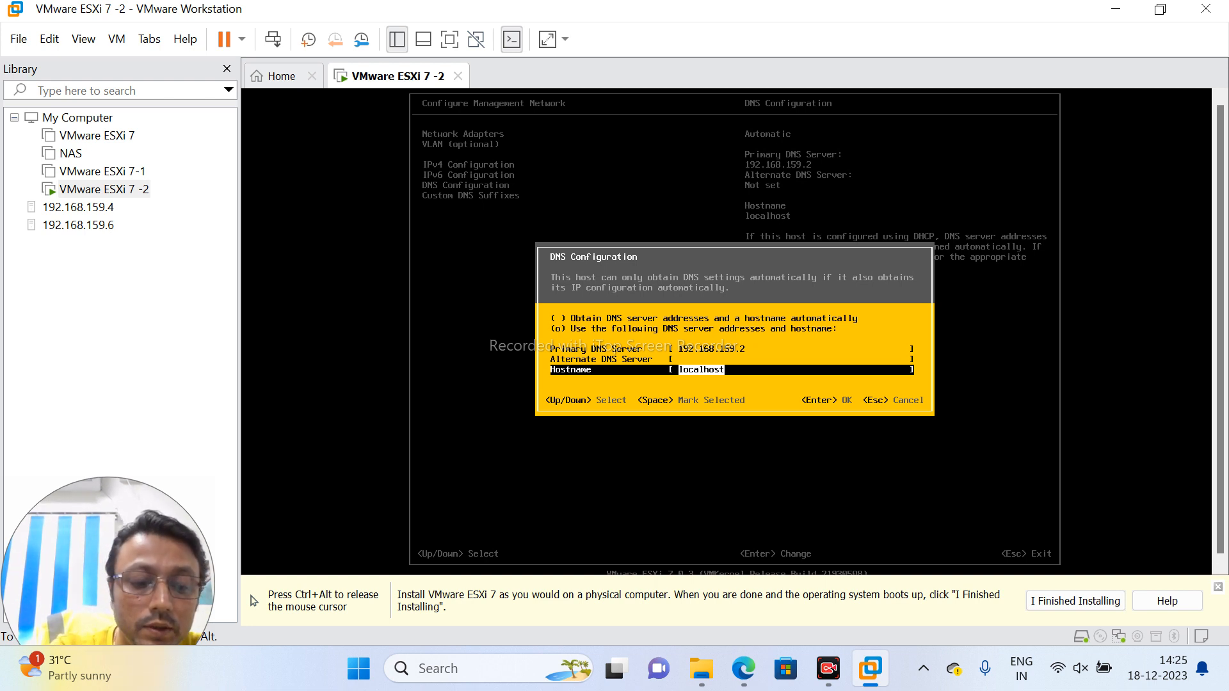
pyautogui.write('EX')
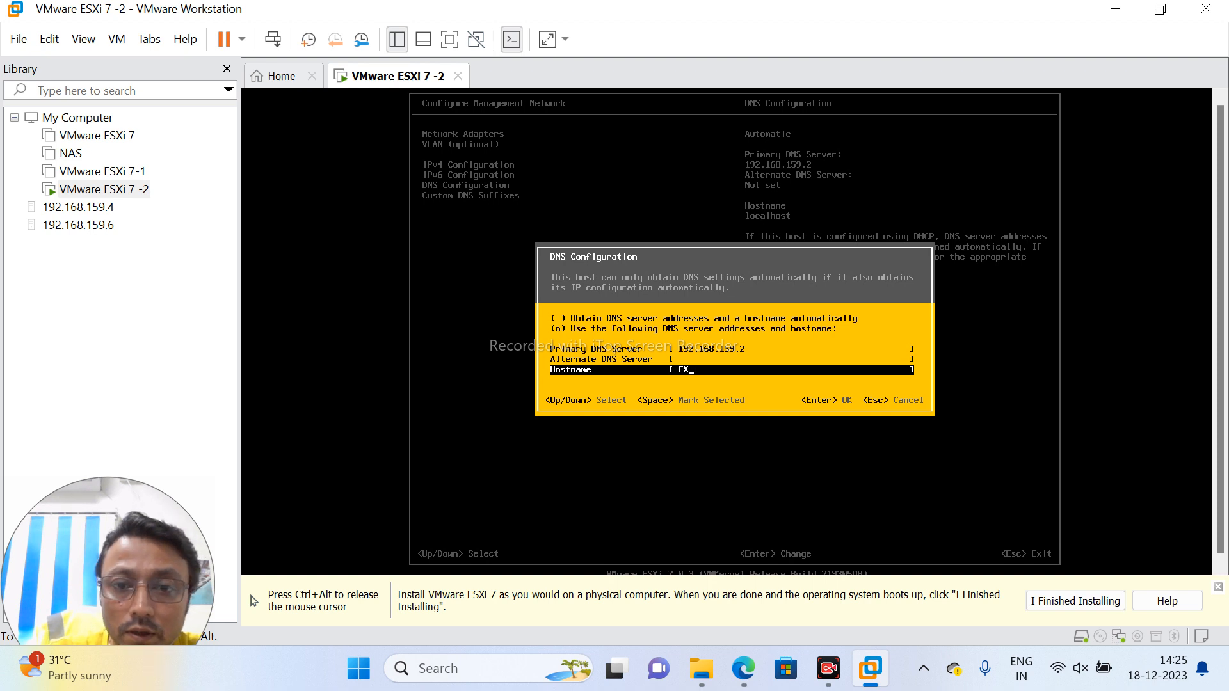
pyautogui.press('BackSpace')
pyautogui.write('SXi')
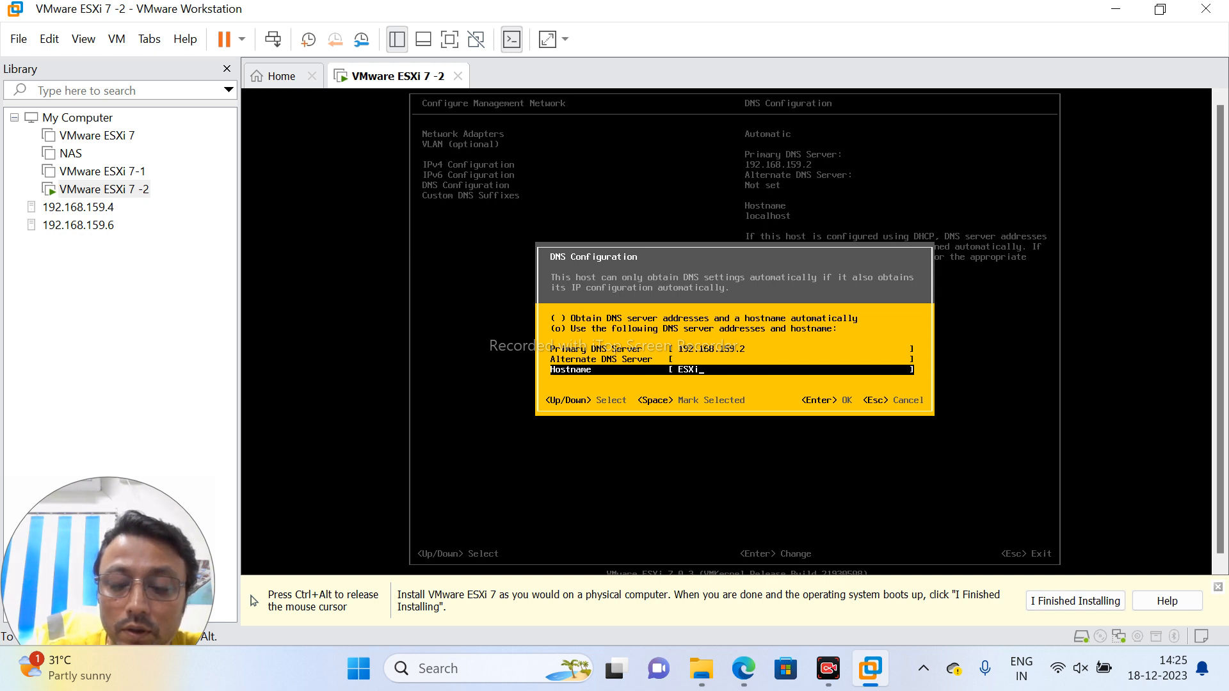
pyautogui.write('3')
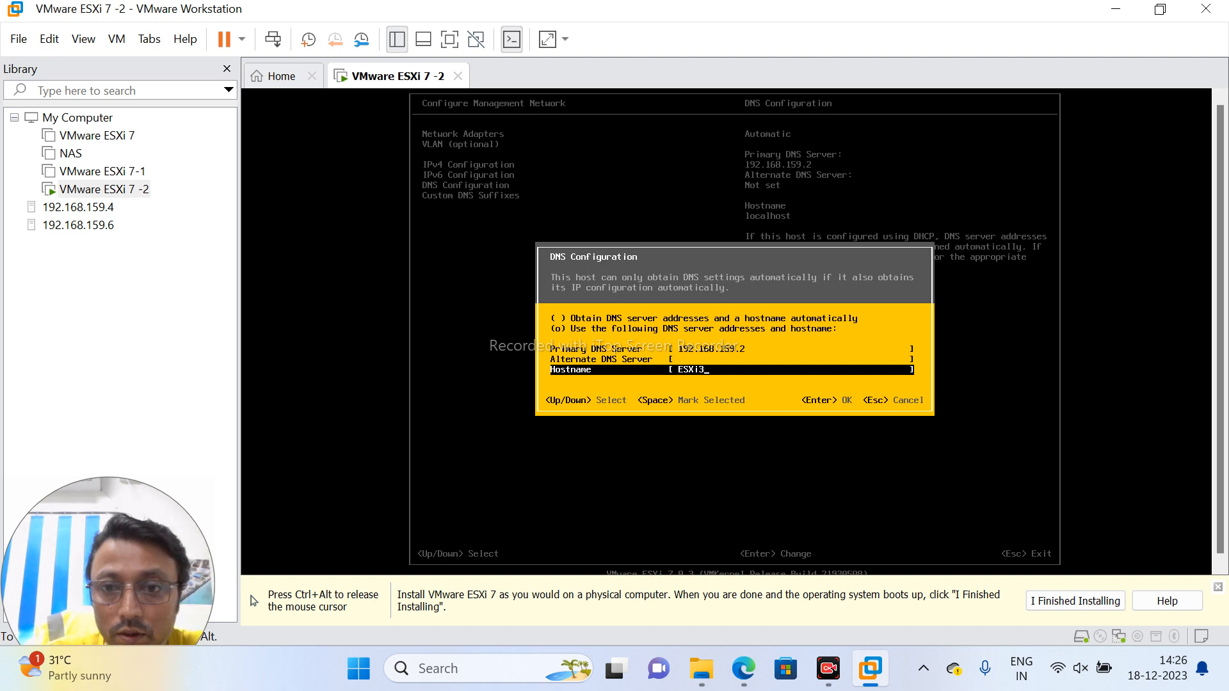
pyautogui.press('Return')
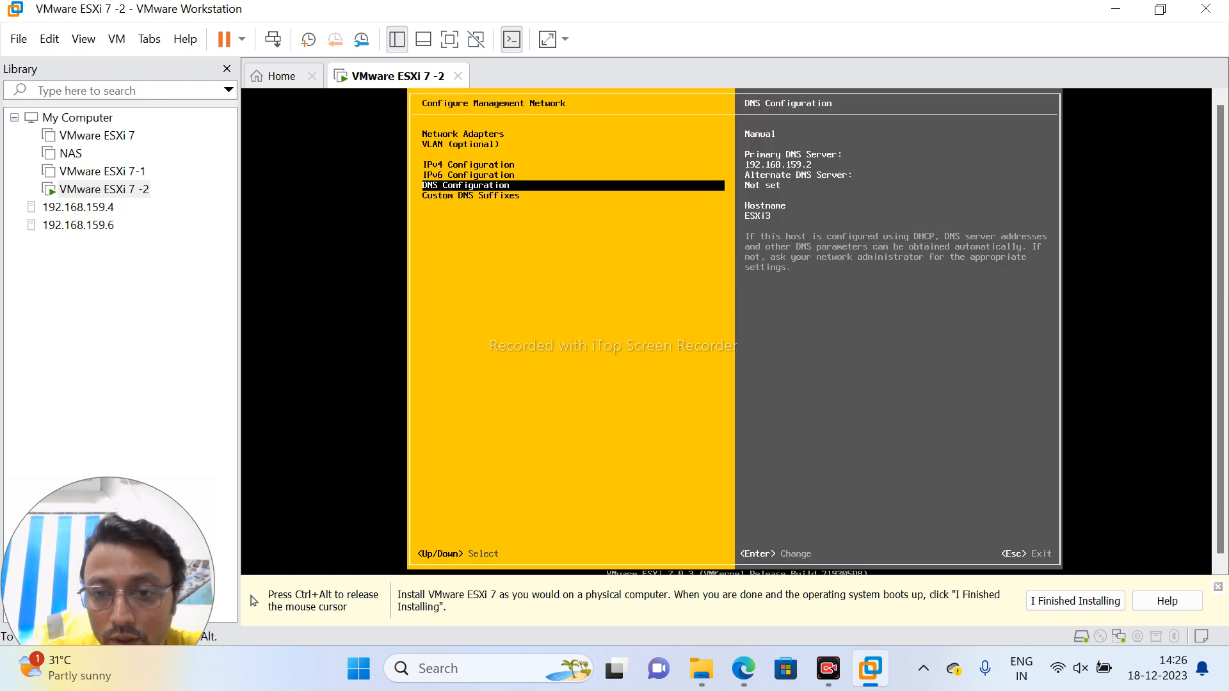
# Step: Leave the management network configuration, applying the changes and rebooting the host
pyautogui.hotkey('ctrl', 'alt')
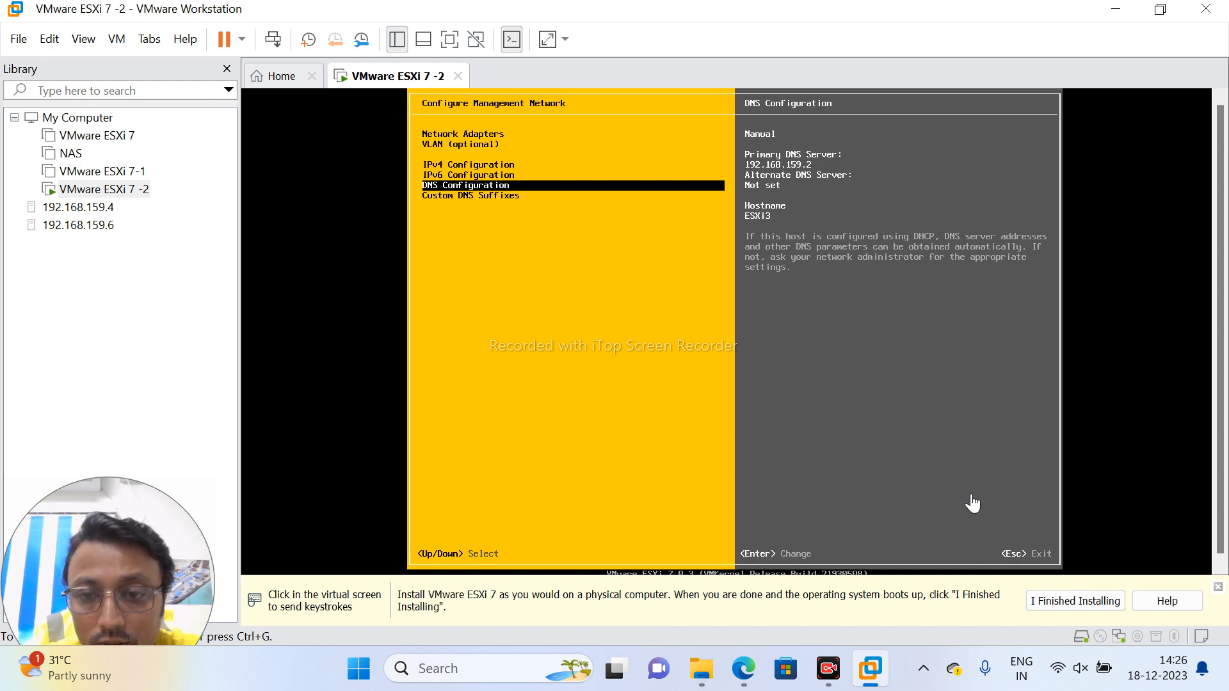
pyautogui.click(780, 439)
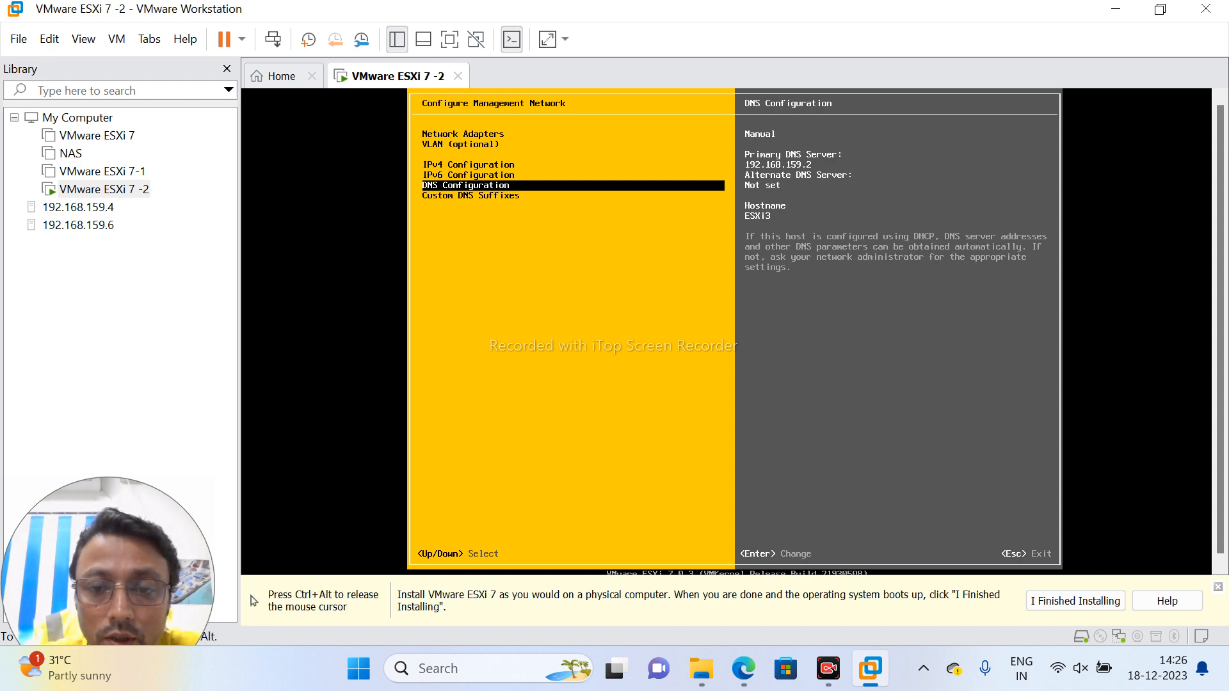
pyautogui.press('Escape')
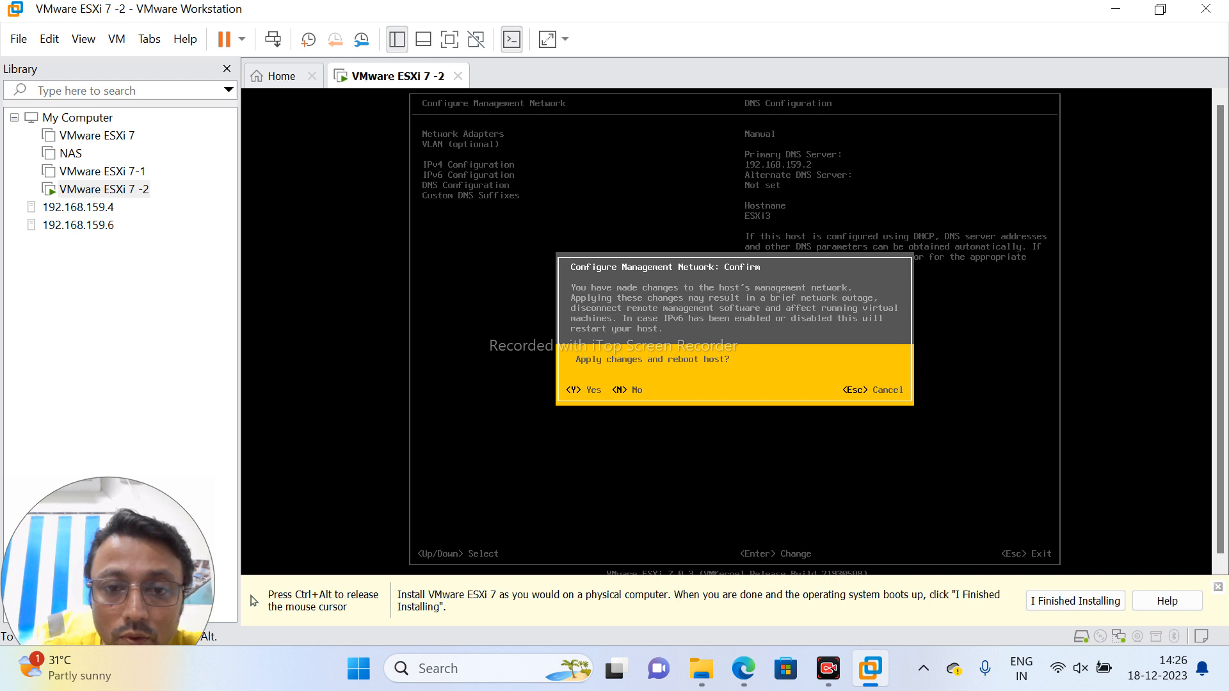
pyautogui.press('Escape')
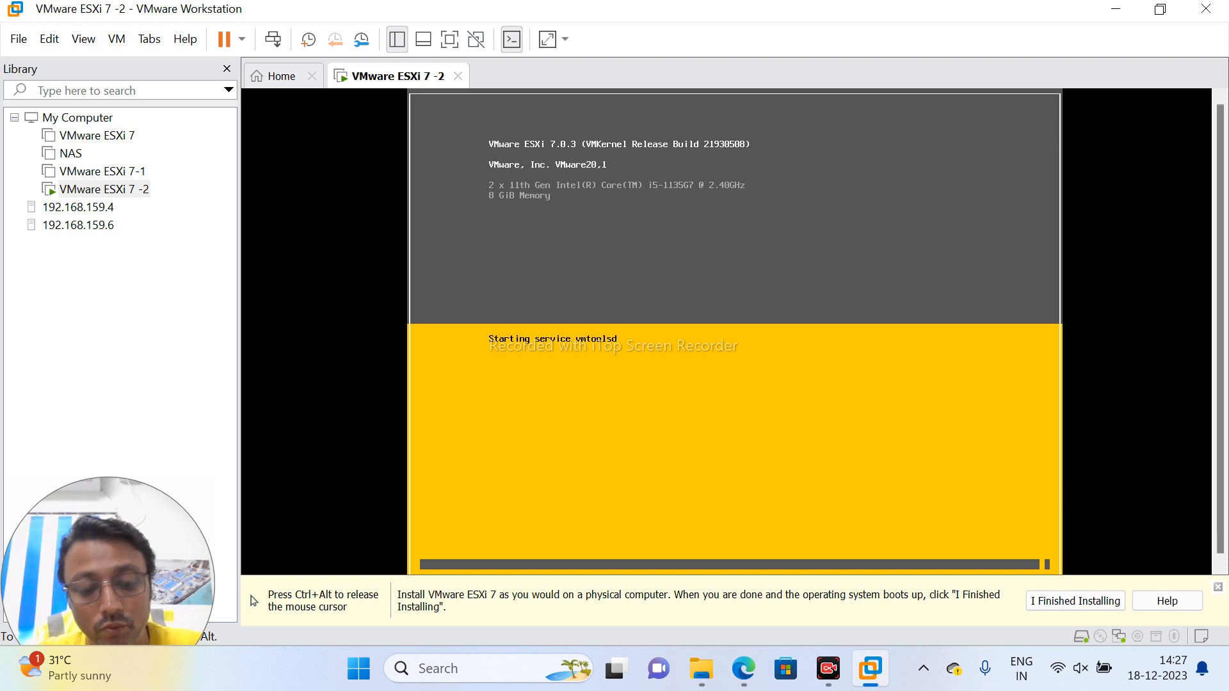
pyautogui.hotkey('ctrl', 'alt')
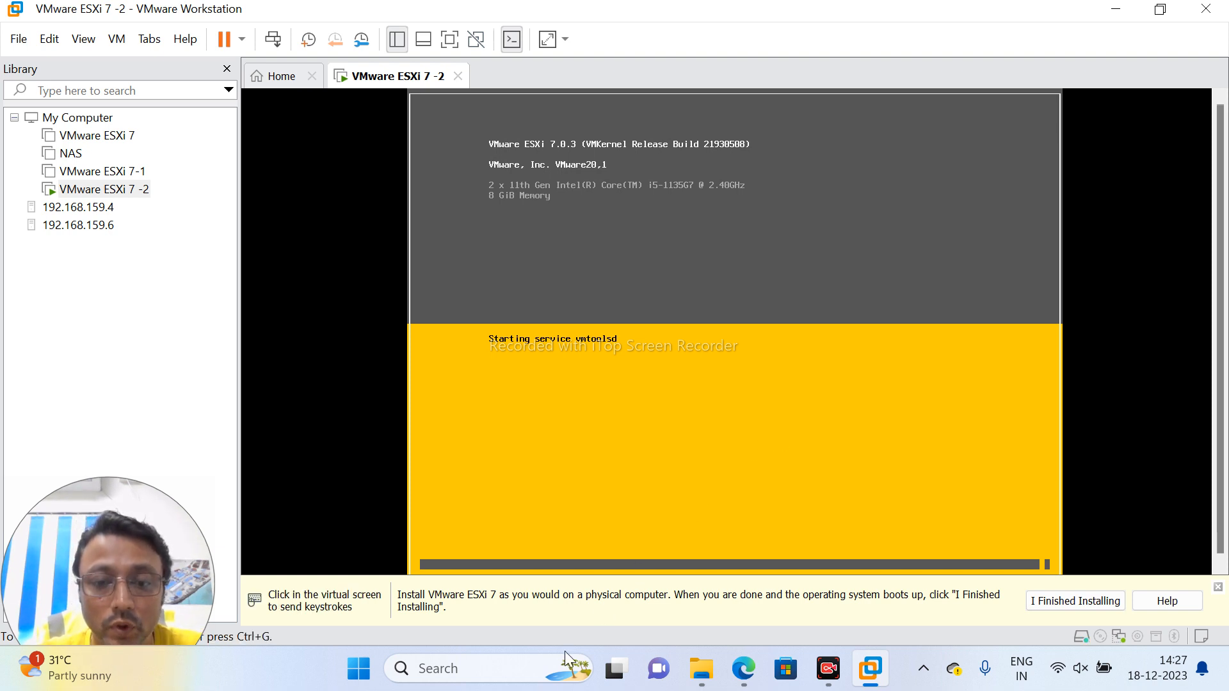
pyautogui.click(744, 672)
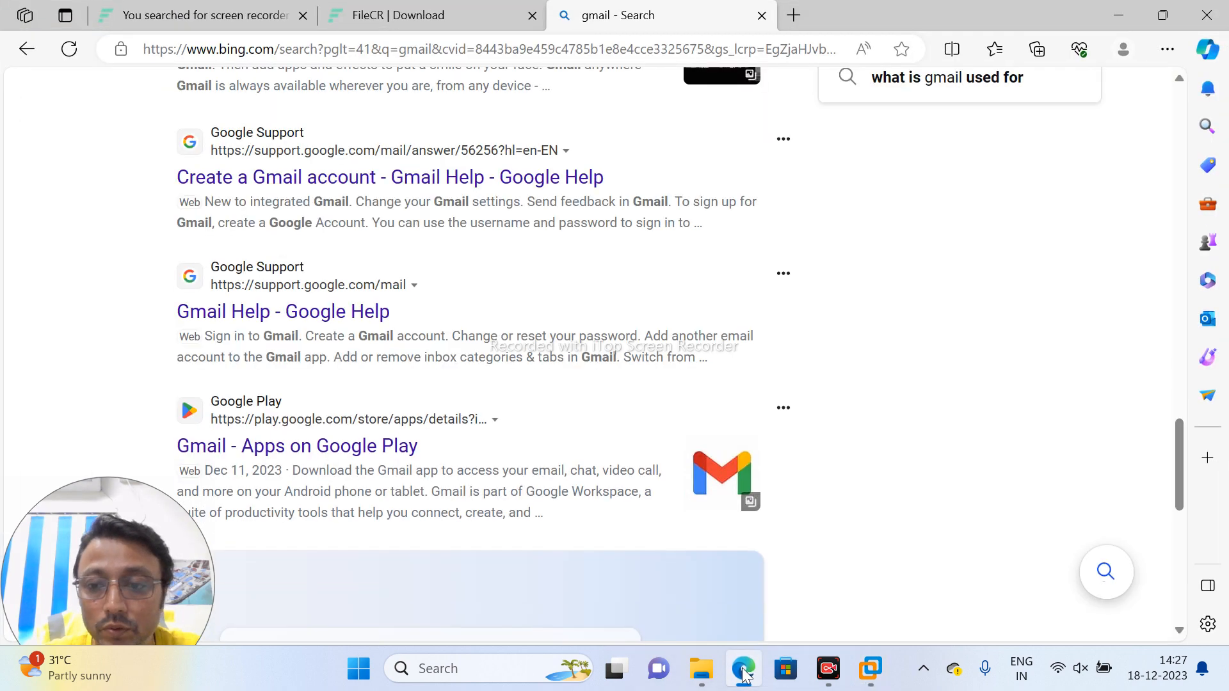
pyautogui.click(793, 15)
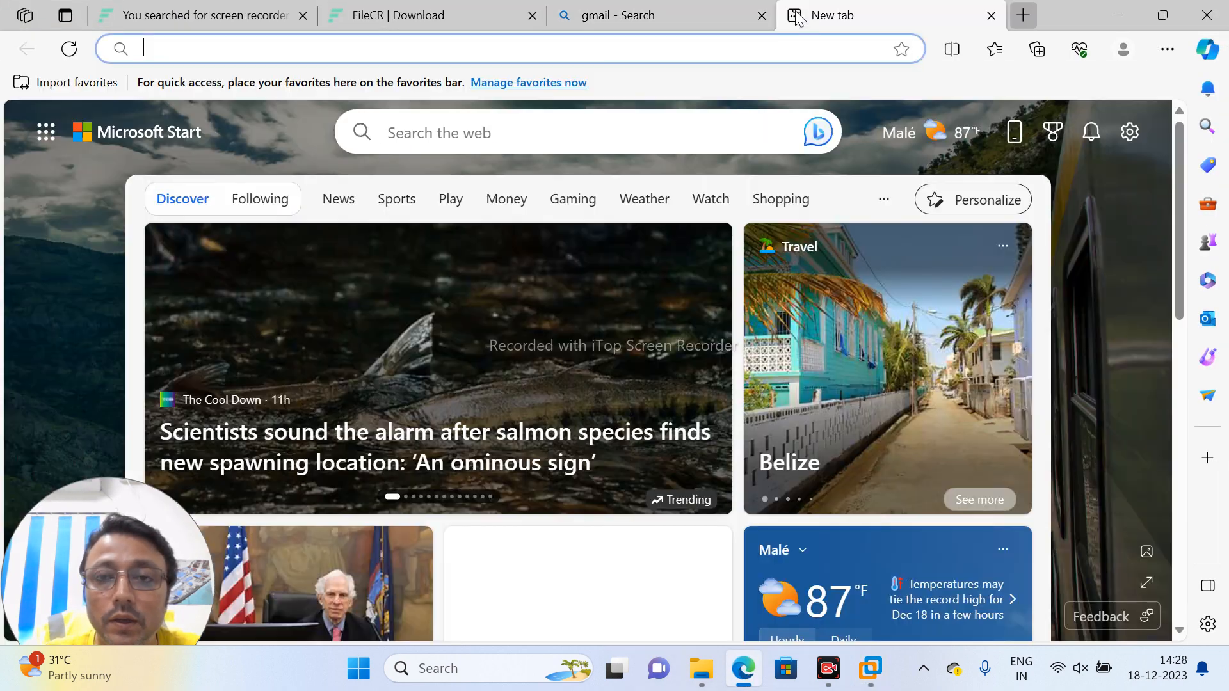
pyautogui.click(674, 48)
pyautogui.write('htt')
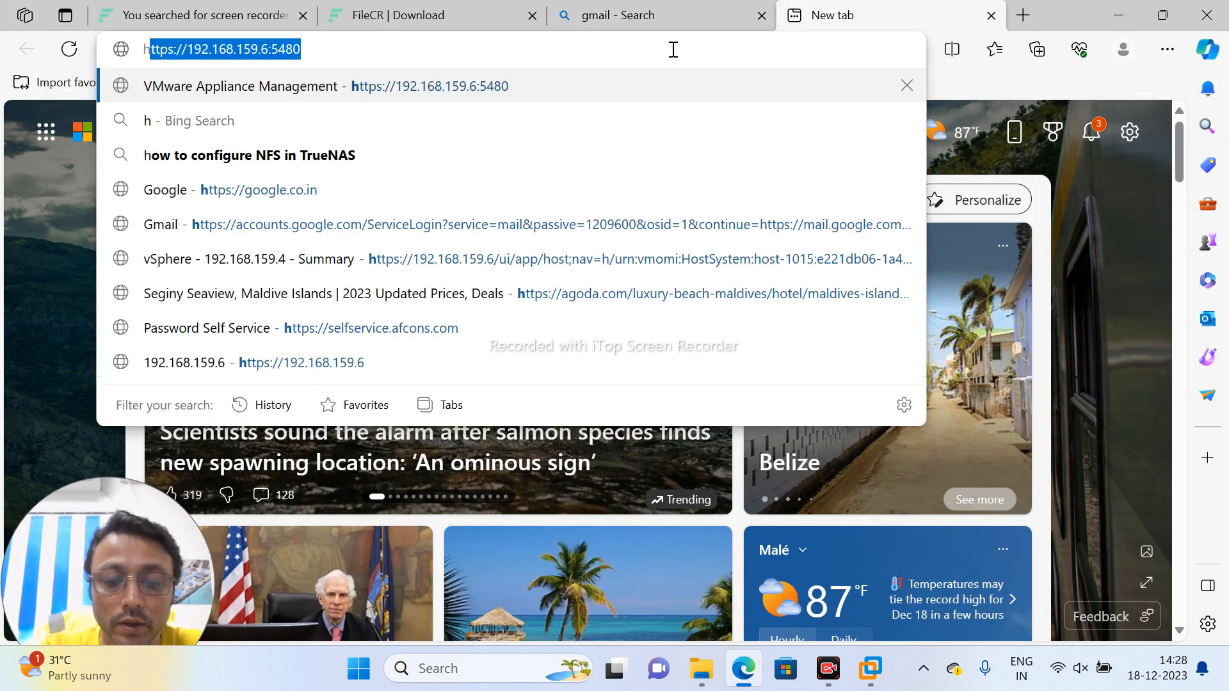
pyautogui.write('ps://')
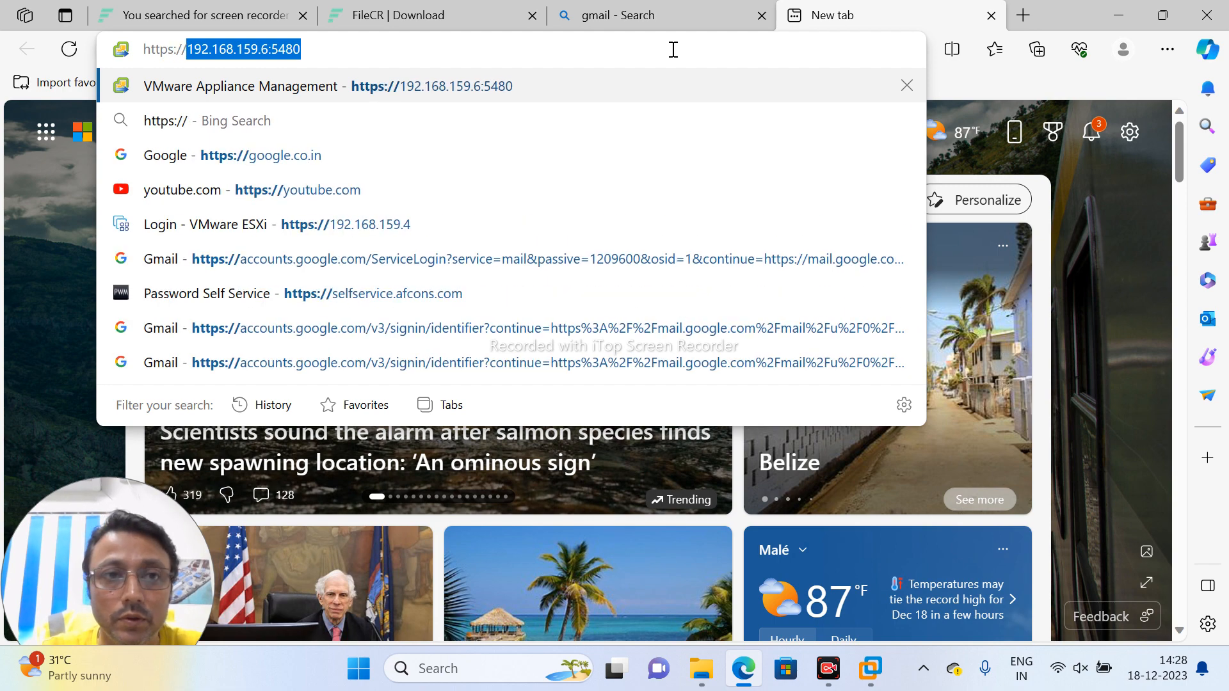
pyautogui.write('192.168')
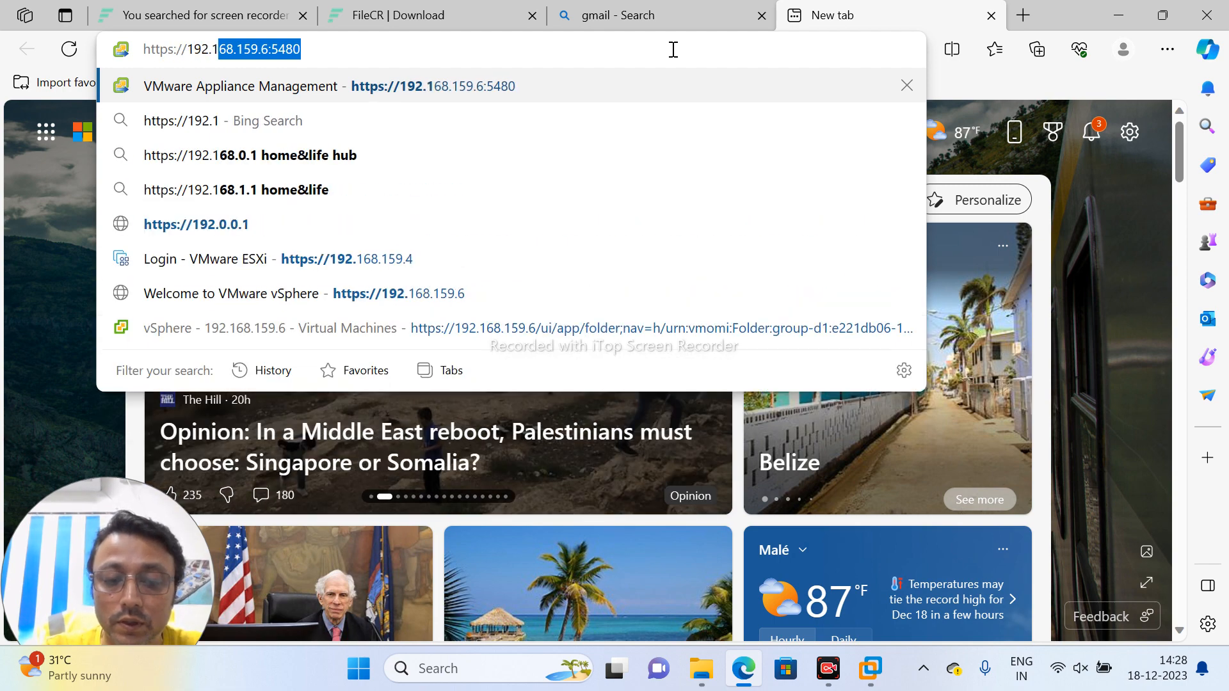
pyautogui.press('BackSpace')
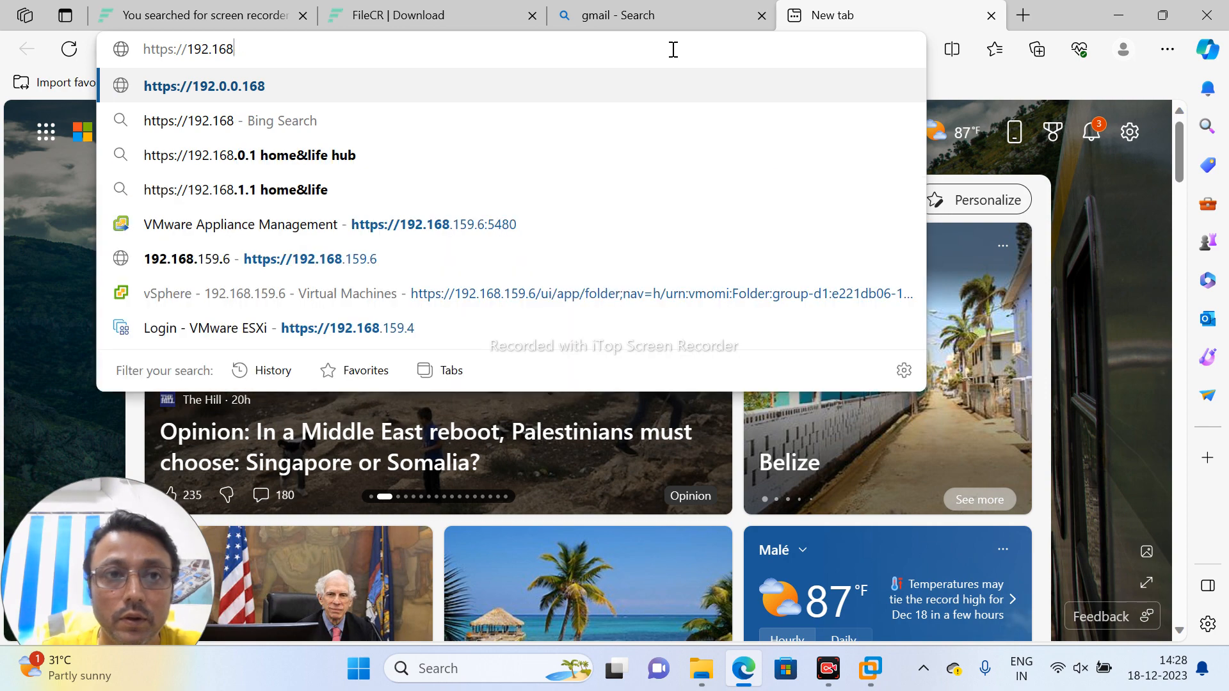
pyautogui.write('.159')
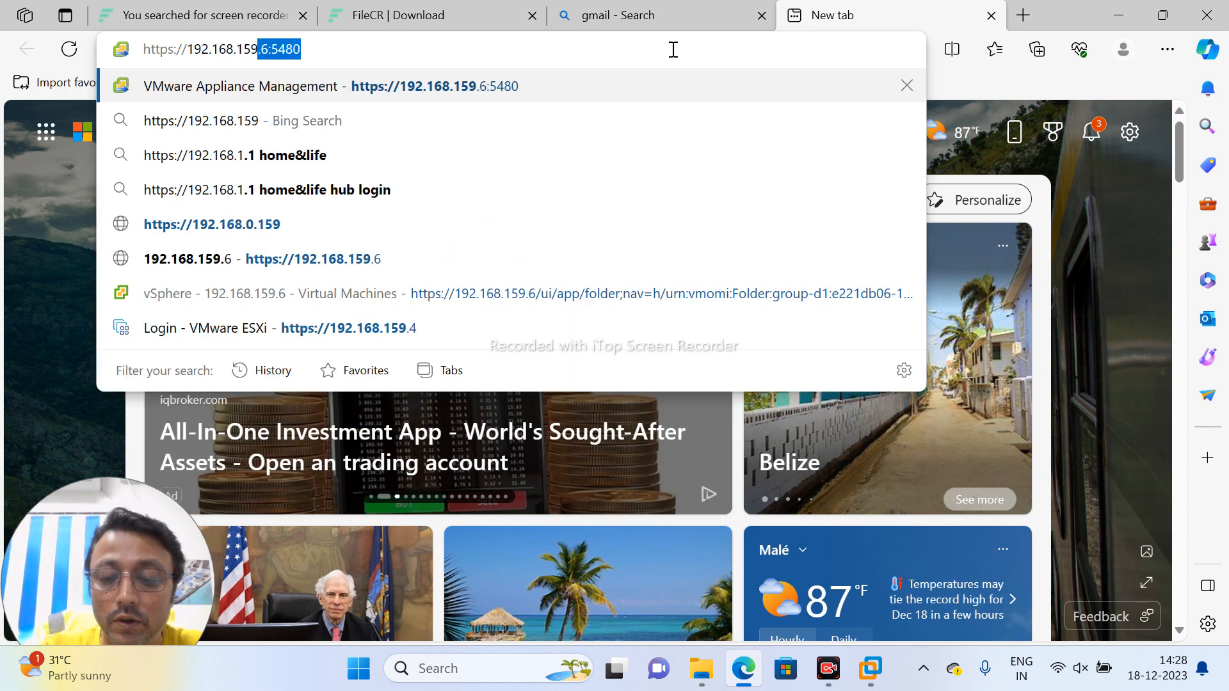
pyautogui.write('.10')
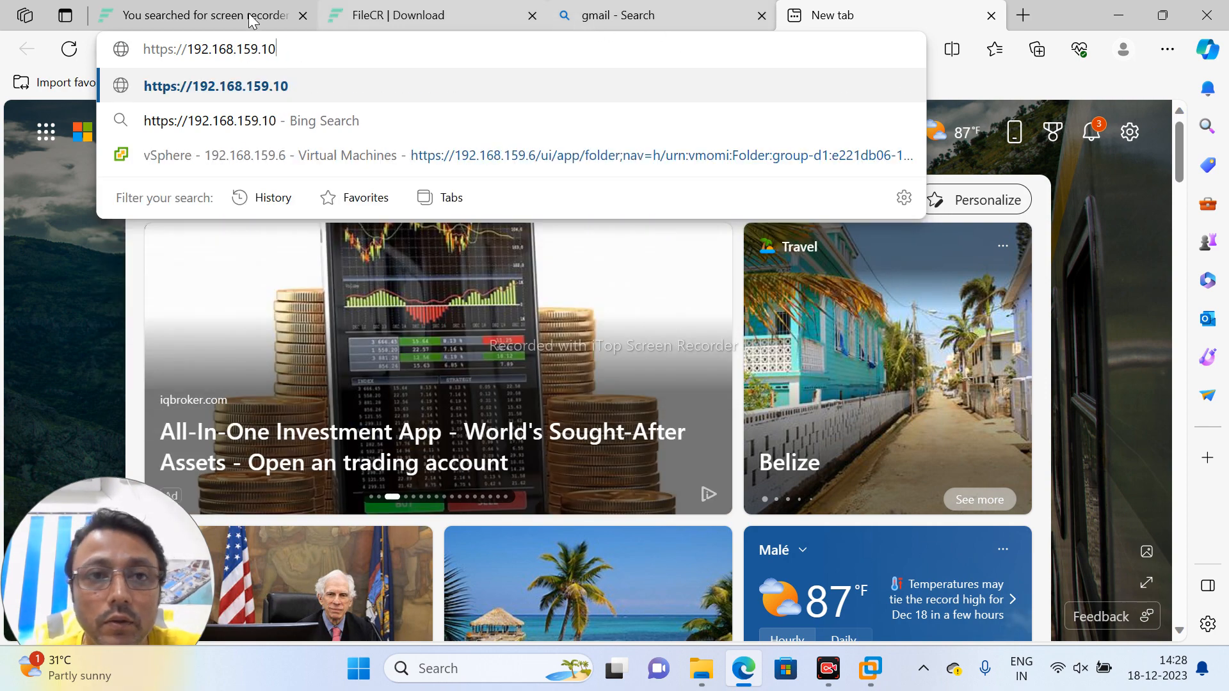
# Step: Check the rebooted host's console in VMware Workstation, and load the entered address in Edge, proceeding past the certificate warning
pyautogui.click(872, 669)
pyautogui.click(955, 581)
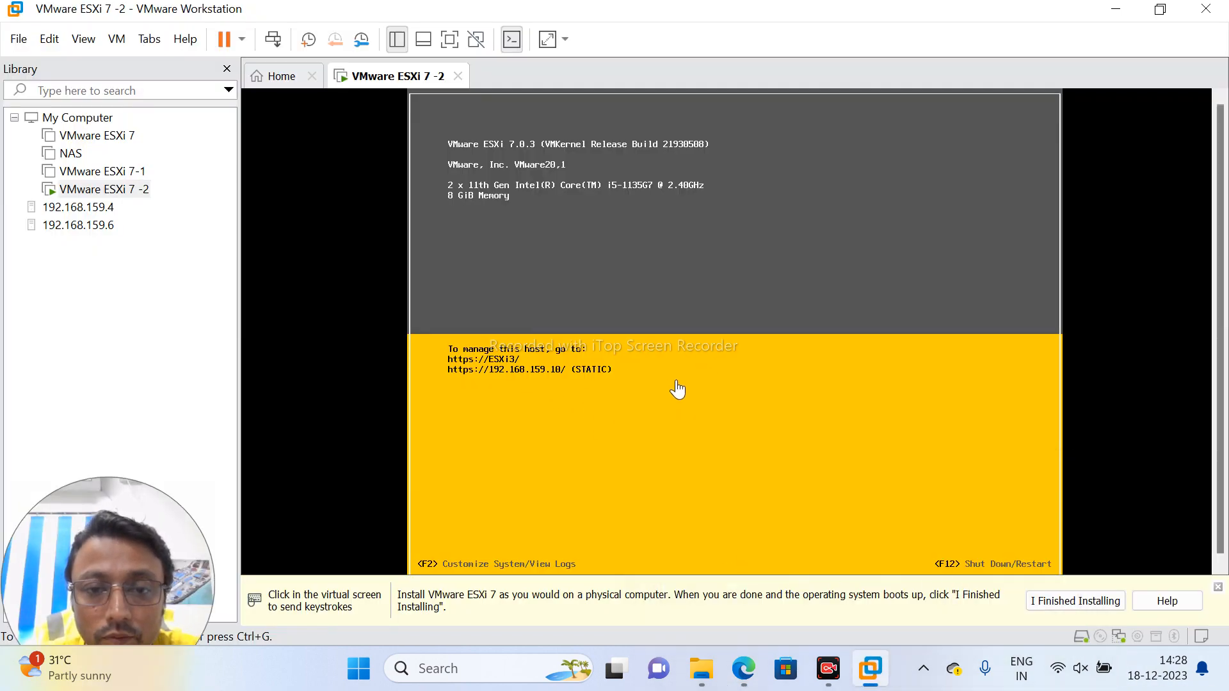
pyautogui.click(745, 673)
pyautogui.press('Return')
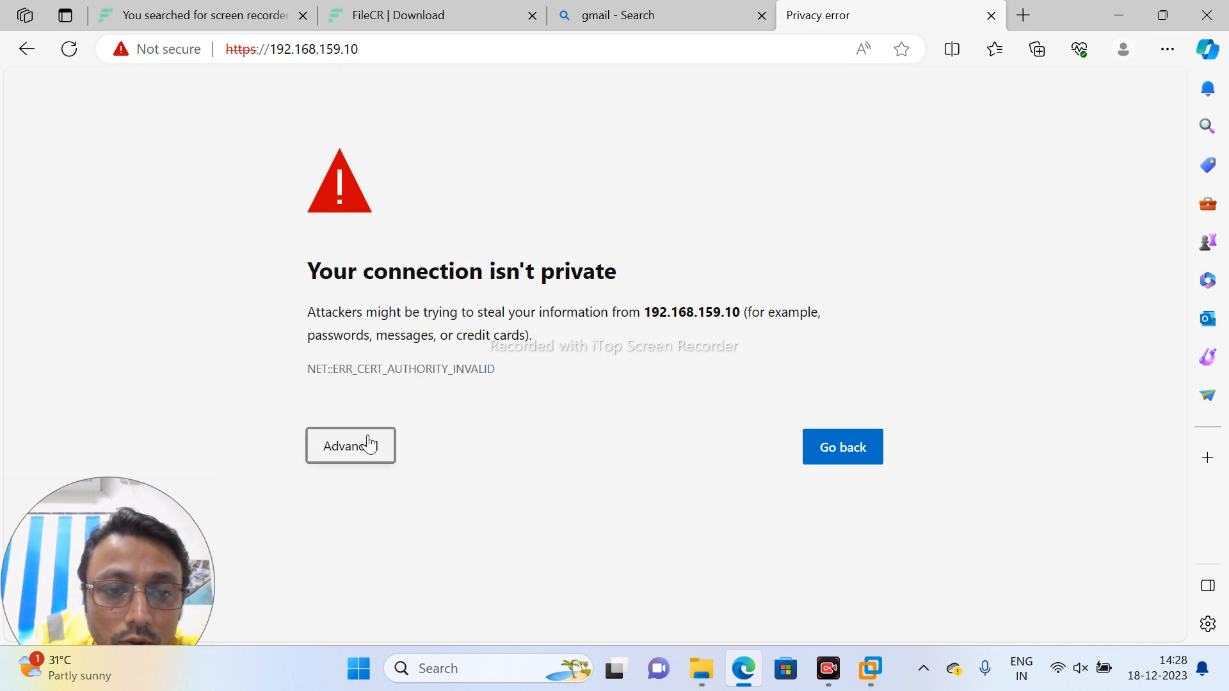
pyautogui.click(371, 446)
pyautogui.click(390, 598)
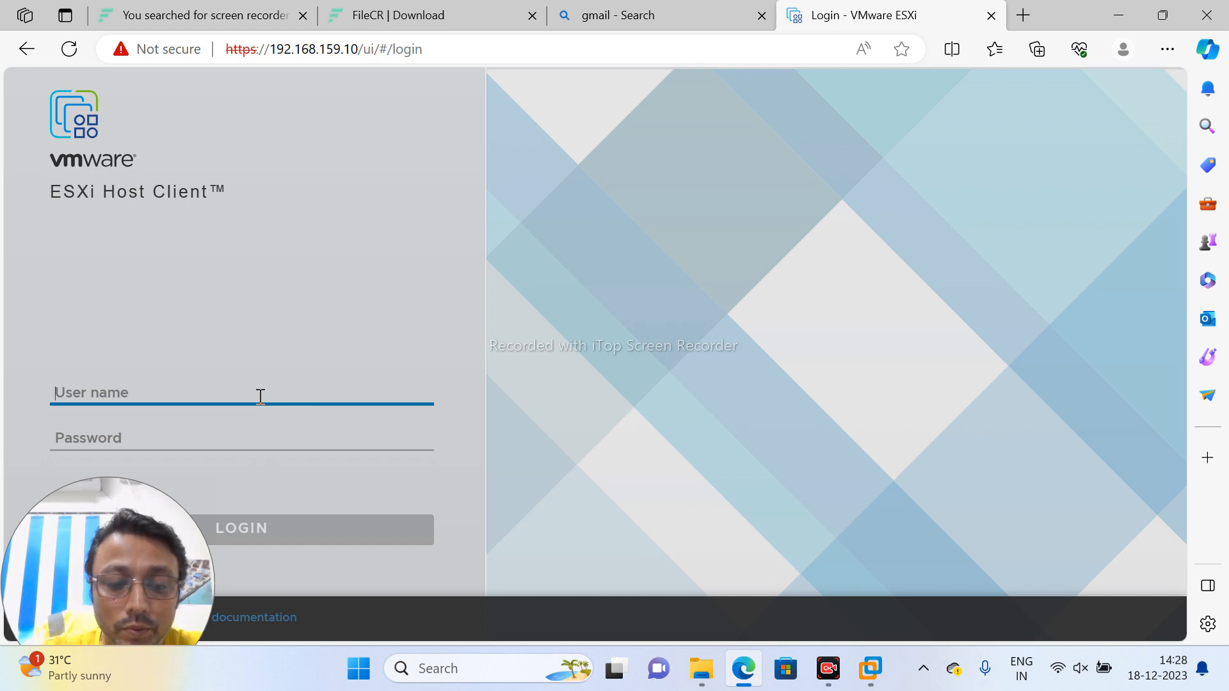
# Step: Log in to the ESXi Host Client as root with the account password
pyautogui.write('root')
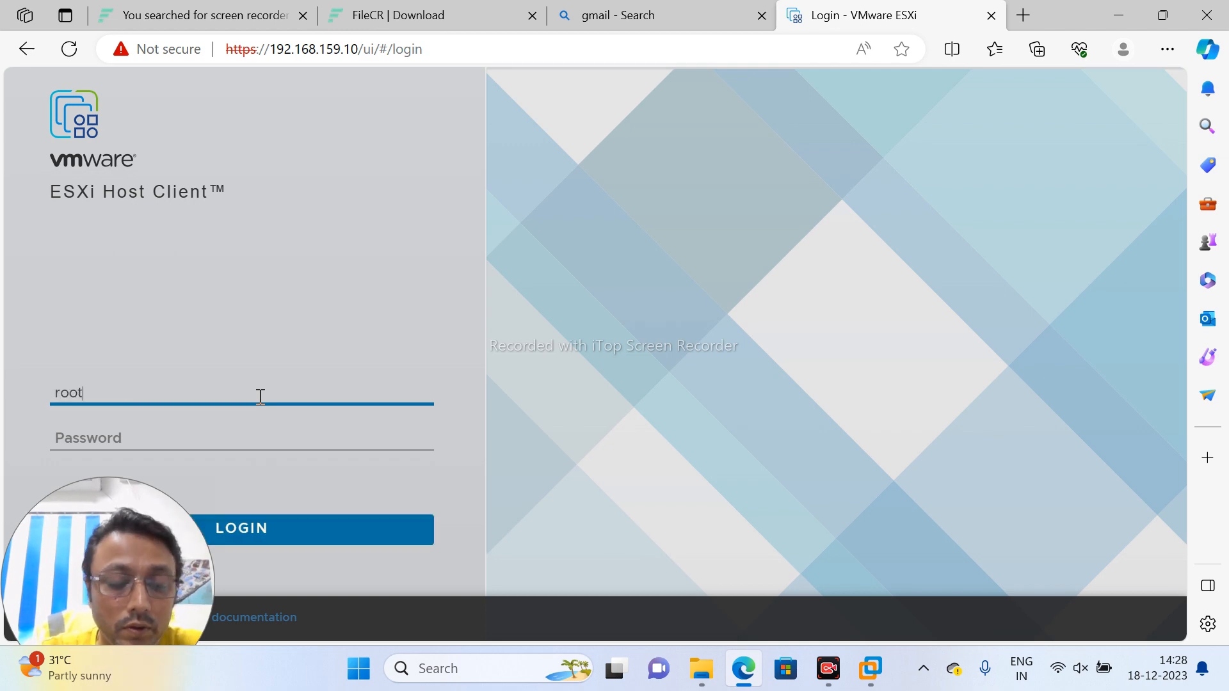
pyautogui.press('Tab')
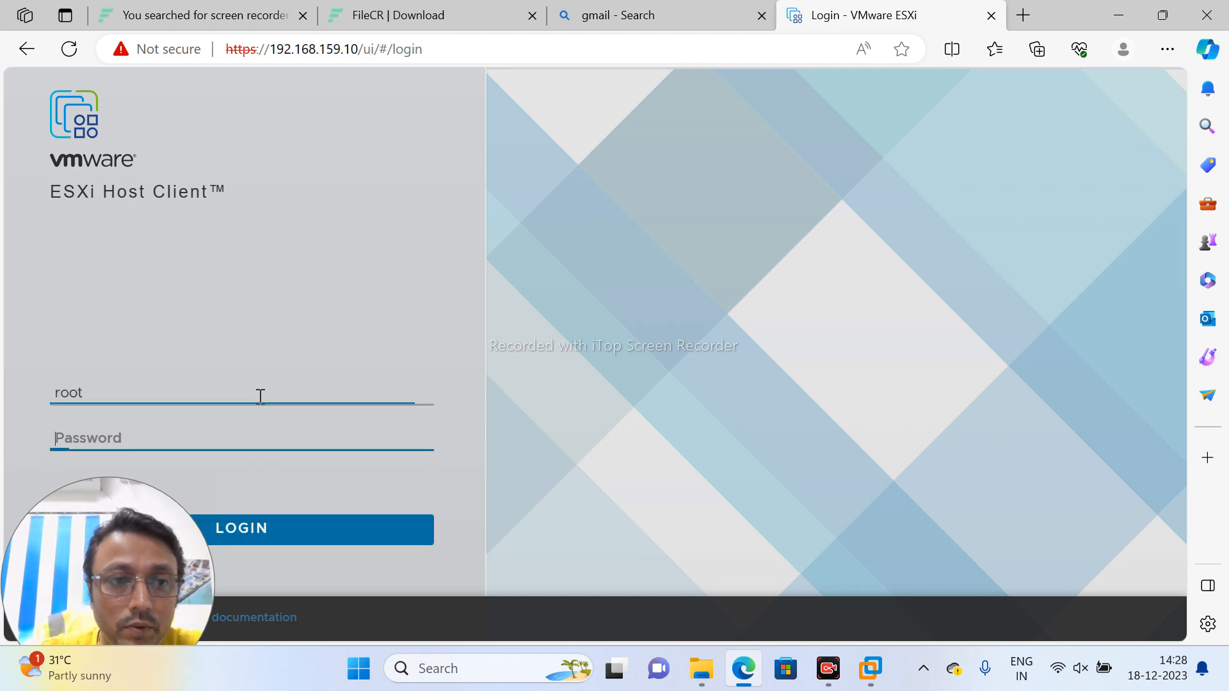
pyautogui.write('•')
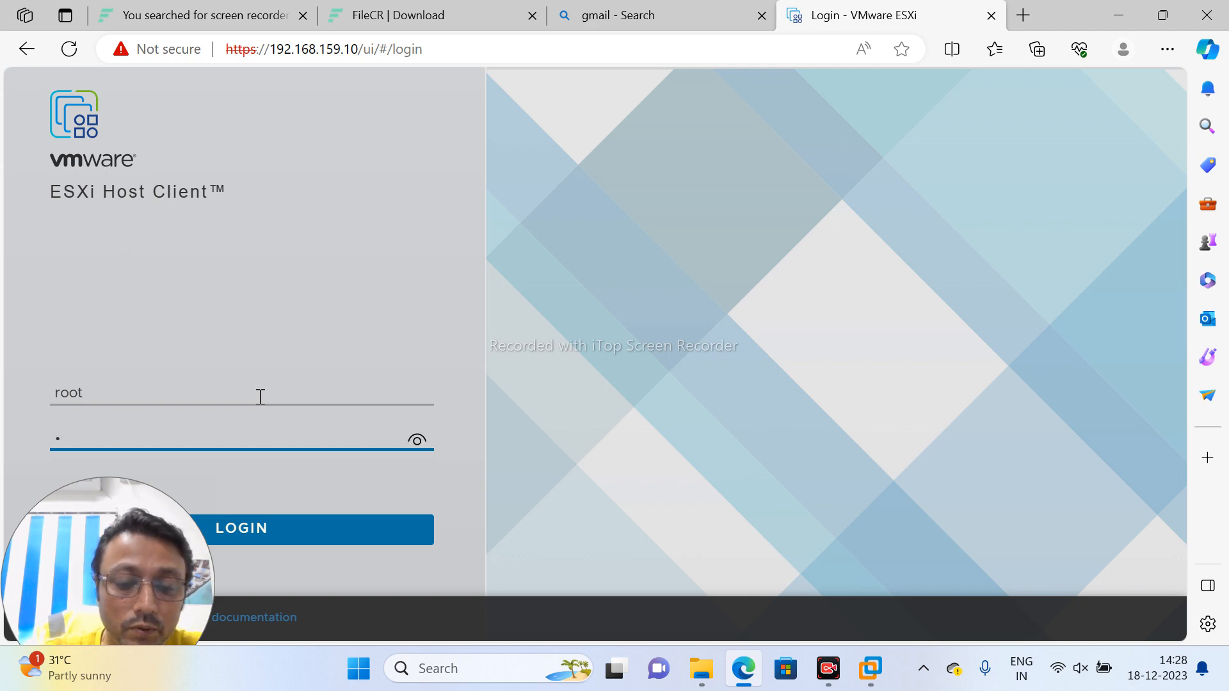
pyautogui.write('•••••••')
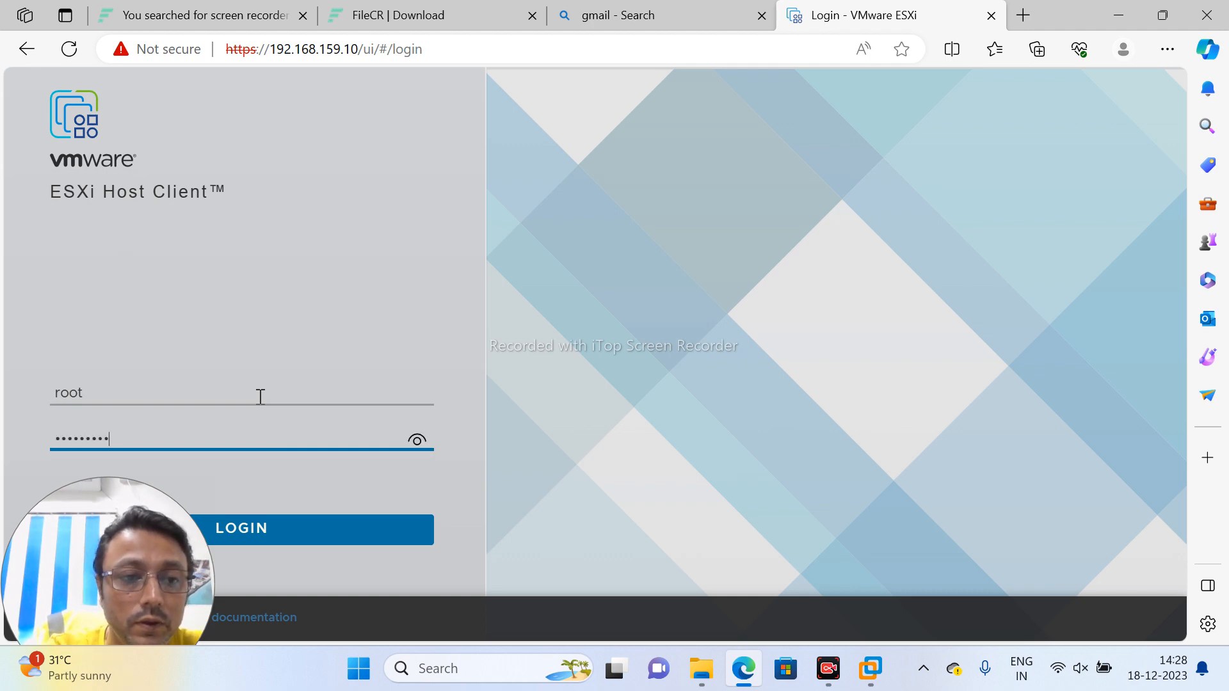
pyautogui.write('•')
pyautogui.press('Return')
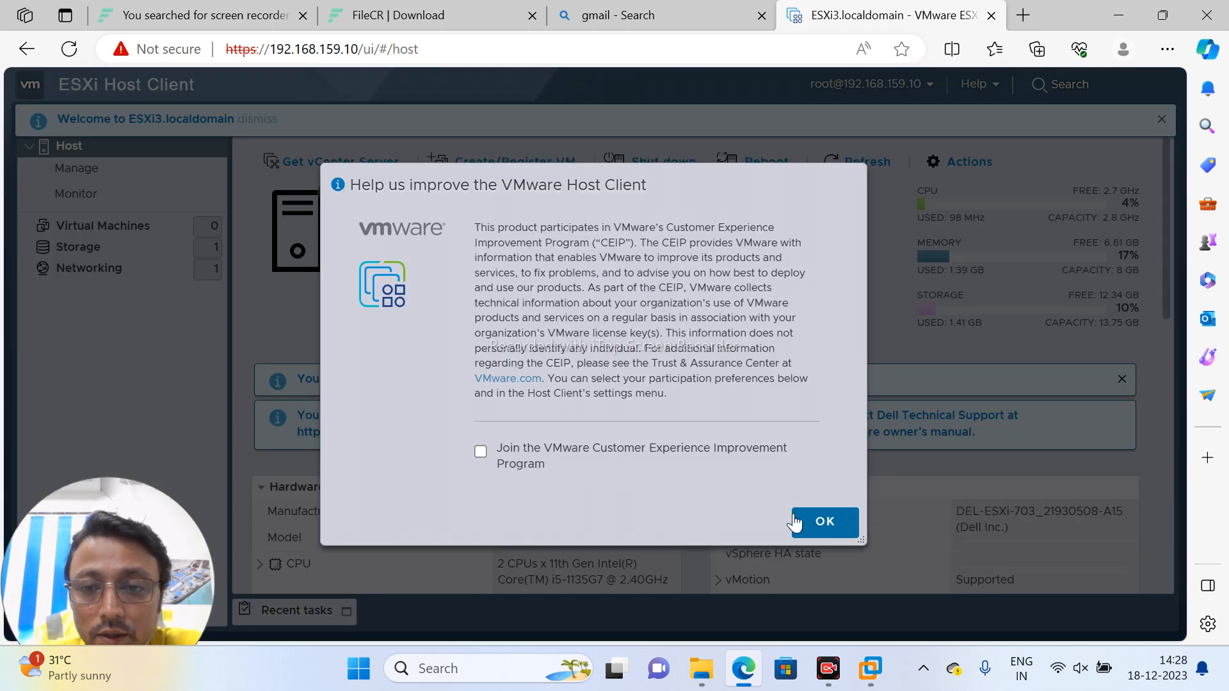
# Step: Decline joining the VMware Customer Experience Improvement Program and dismiss the Dell image and evaluation license notices on the host page
pyautogui.click(815, 524)
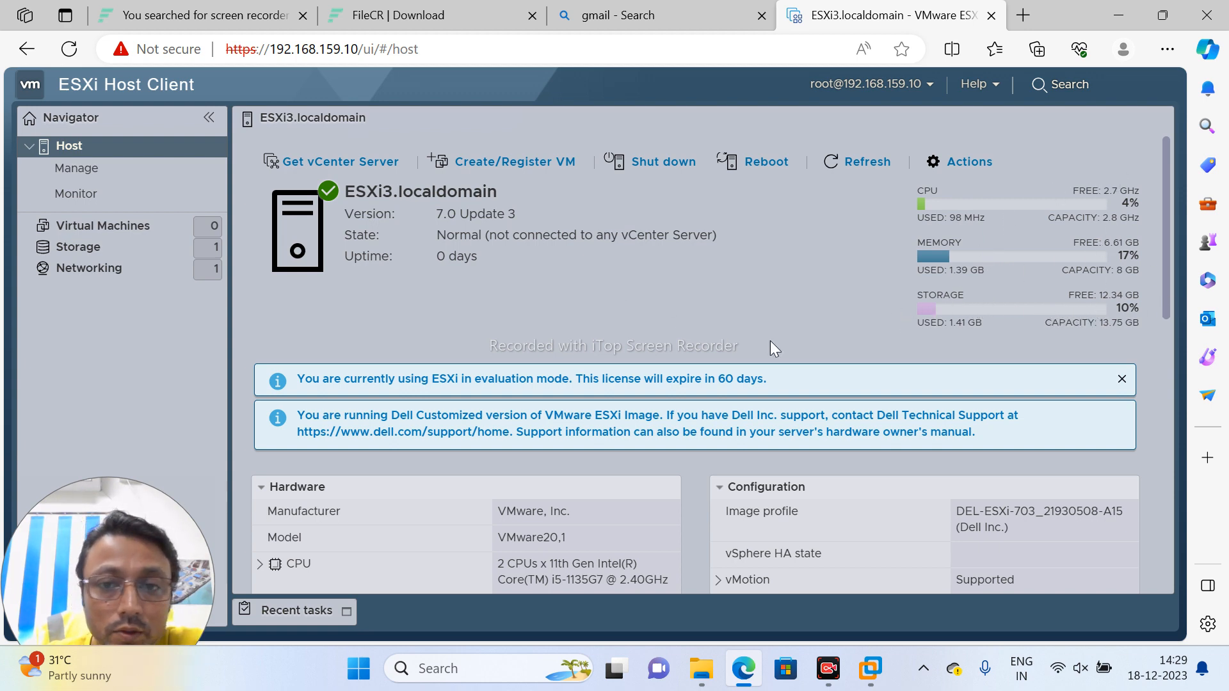
pyautogui.click(1122, 380)
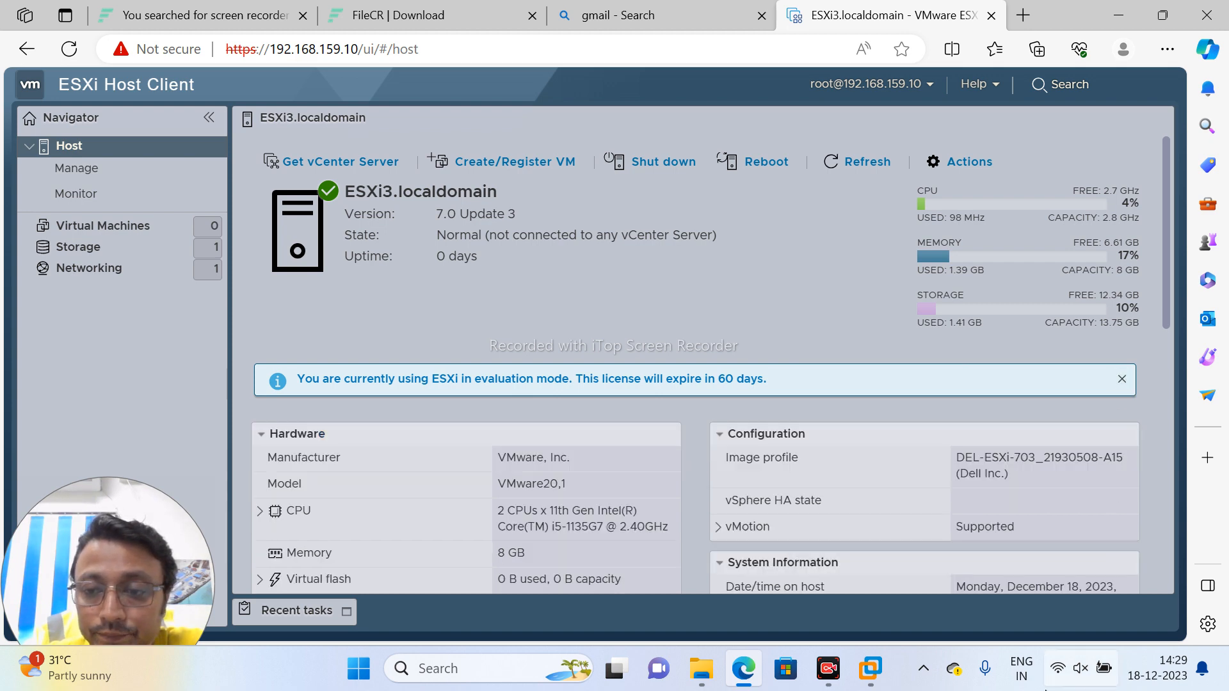
pyautogui.click(1120, 381)
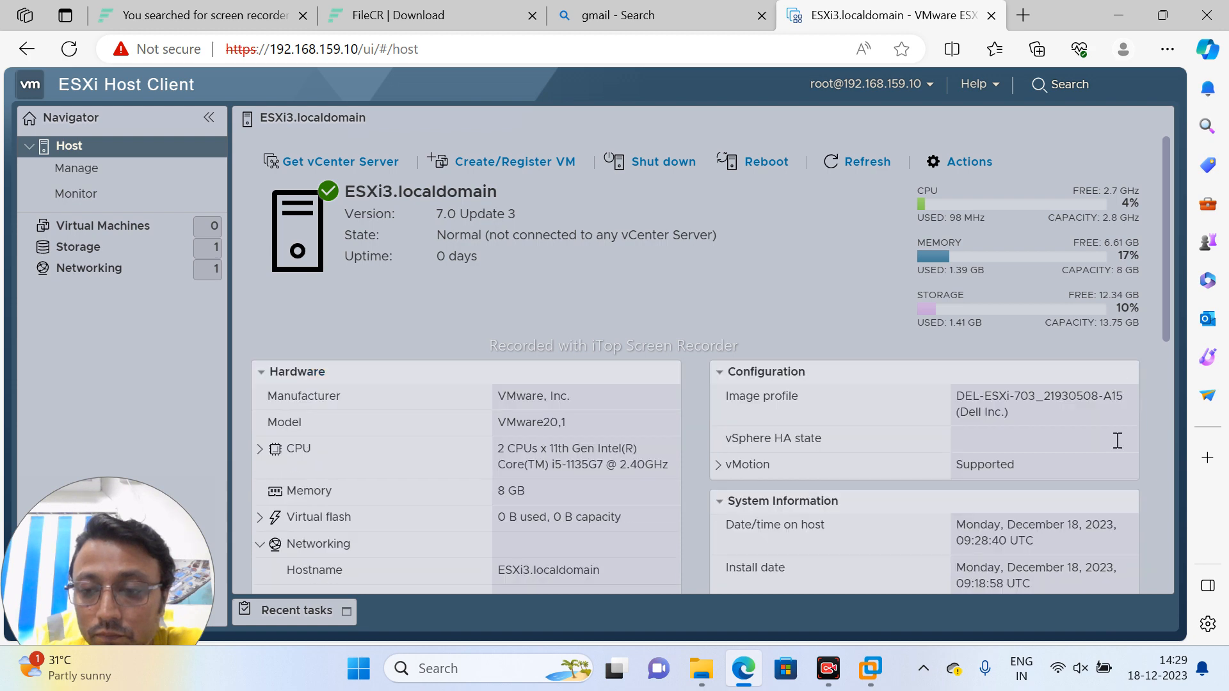
pyautogui.click(1059, 669)
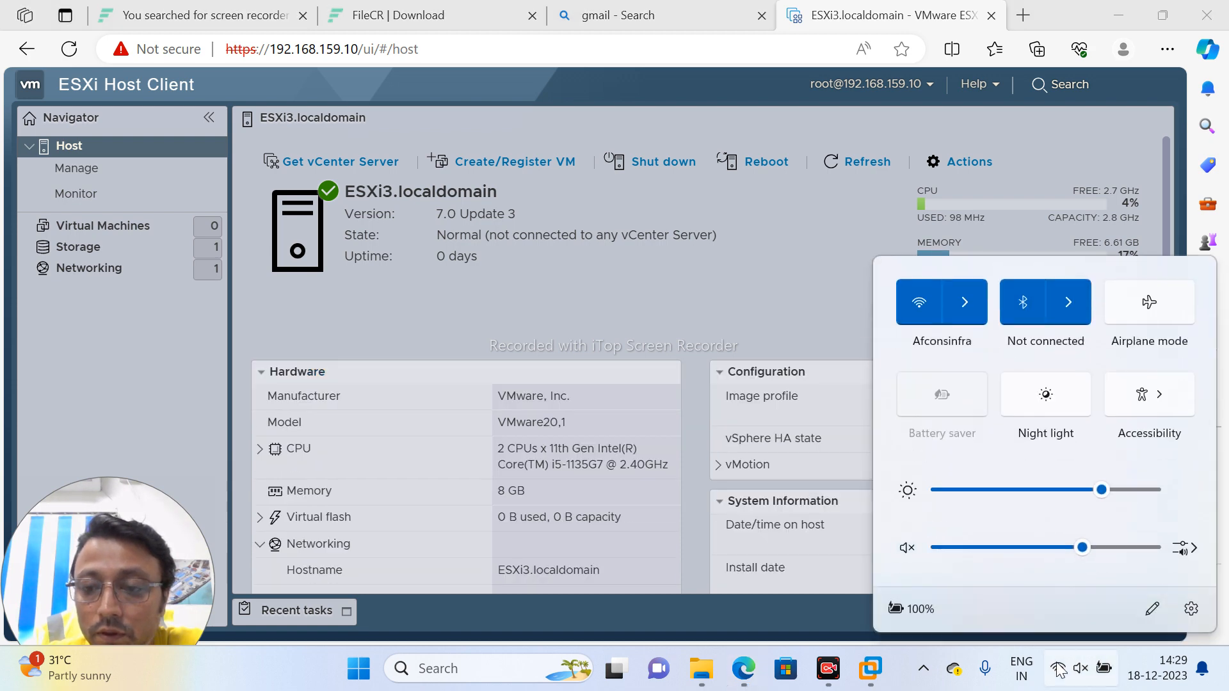
pyautogui.click(1059, 670)
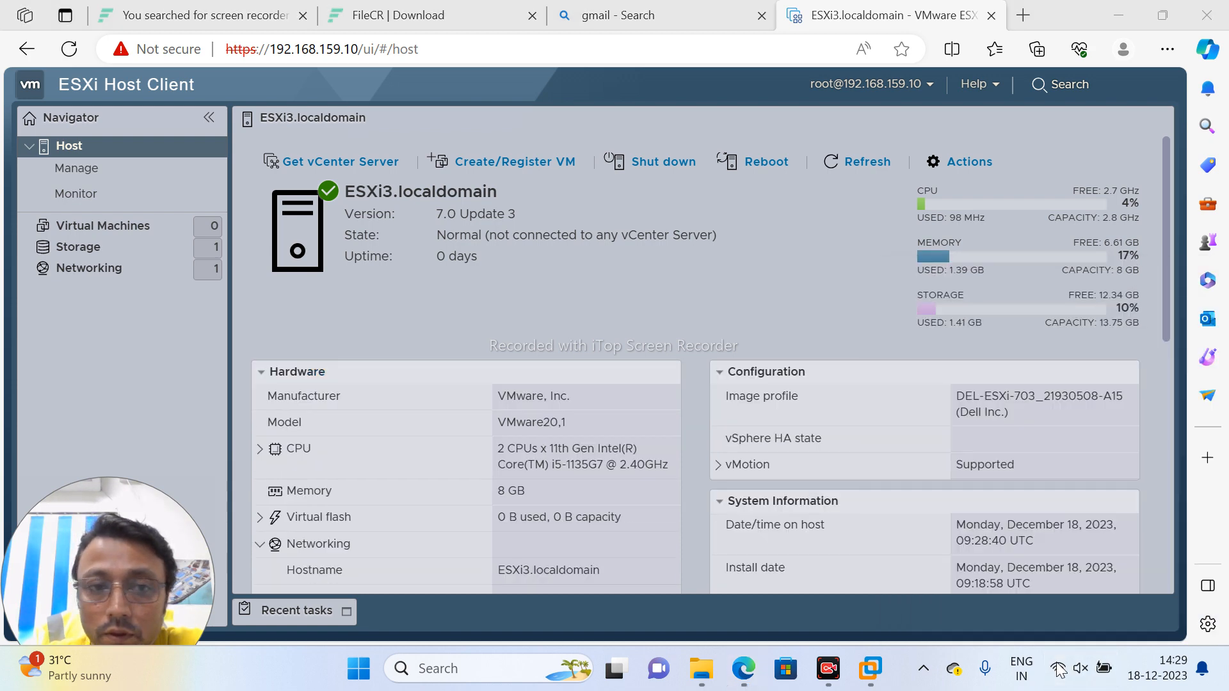
# Step: Review the host's virtual machines and datastores, including the creation types offered for a new datastore, without creating one
pyautogui.click(104, 225)
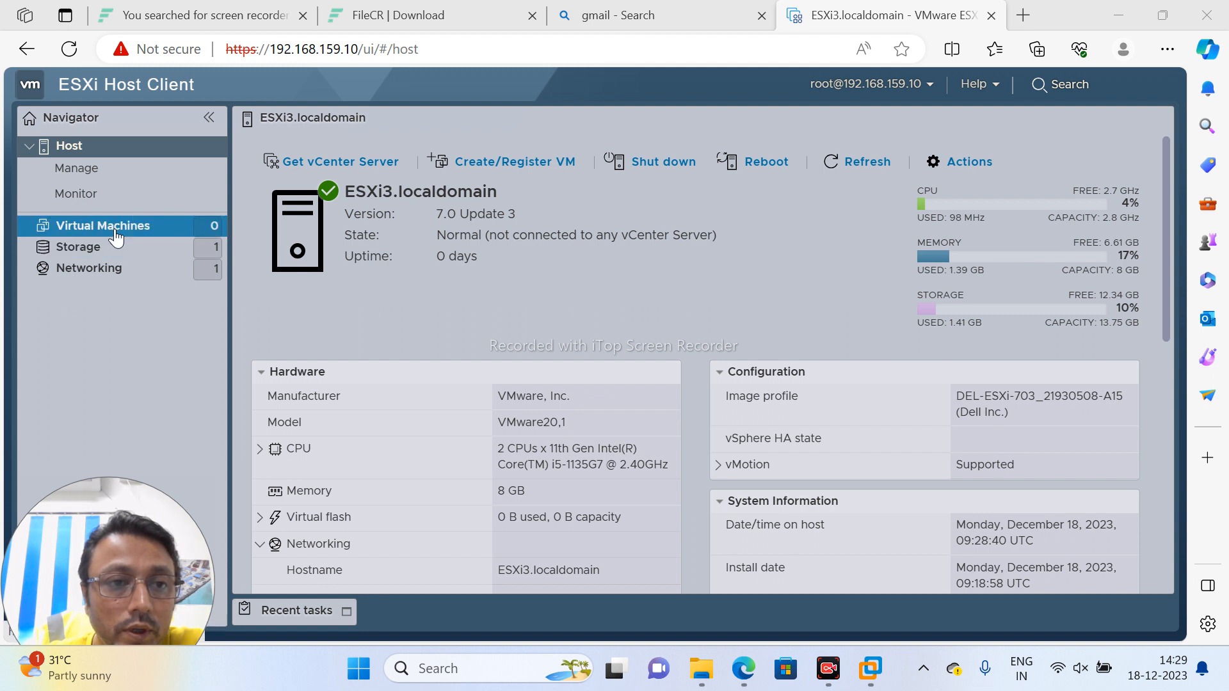
pyautogui.click(114, 228)
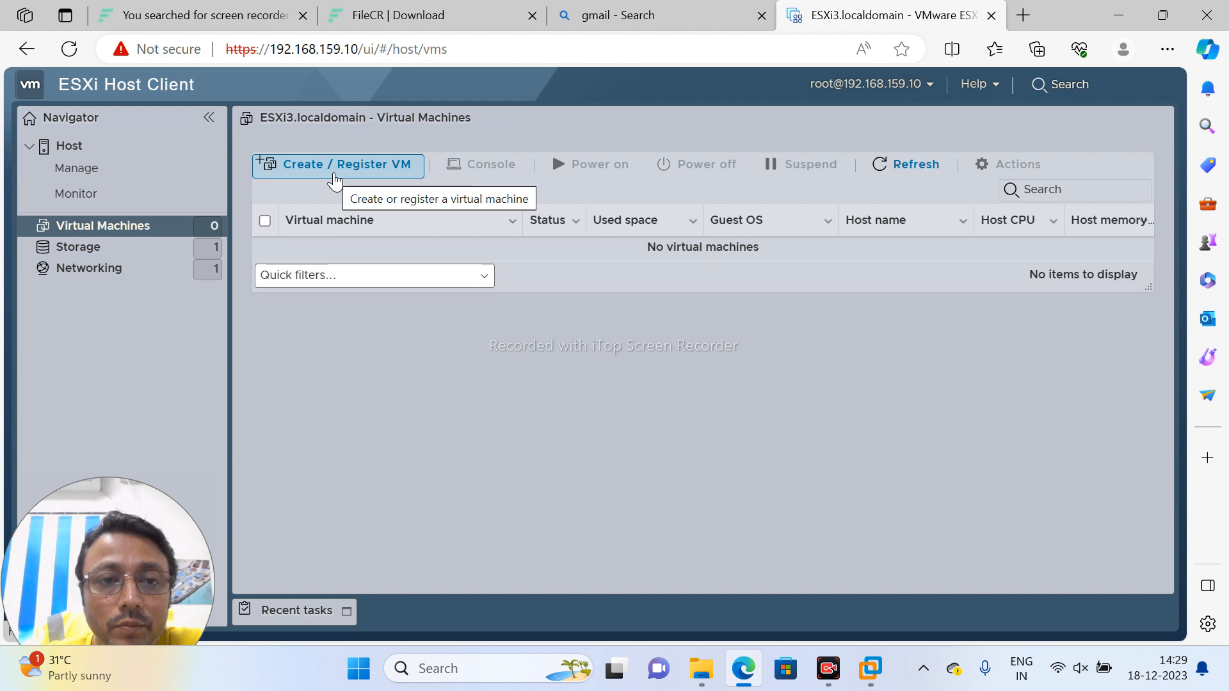
pyautogui.click(108, 251)
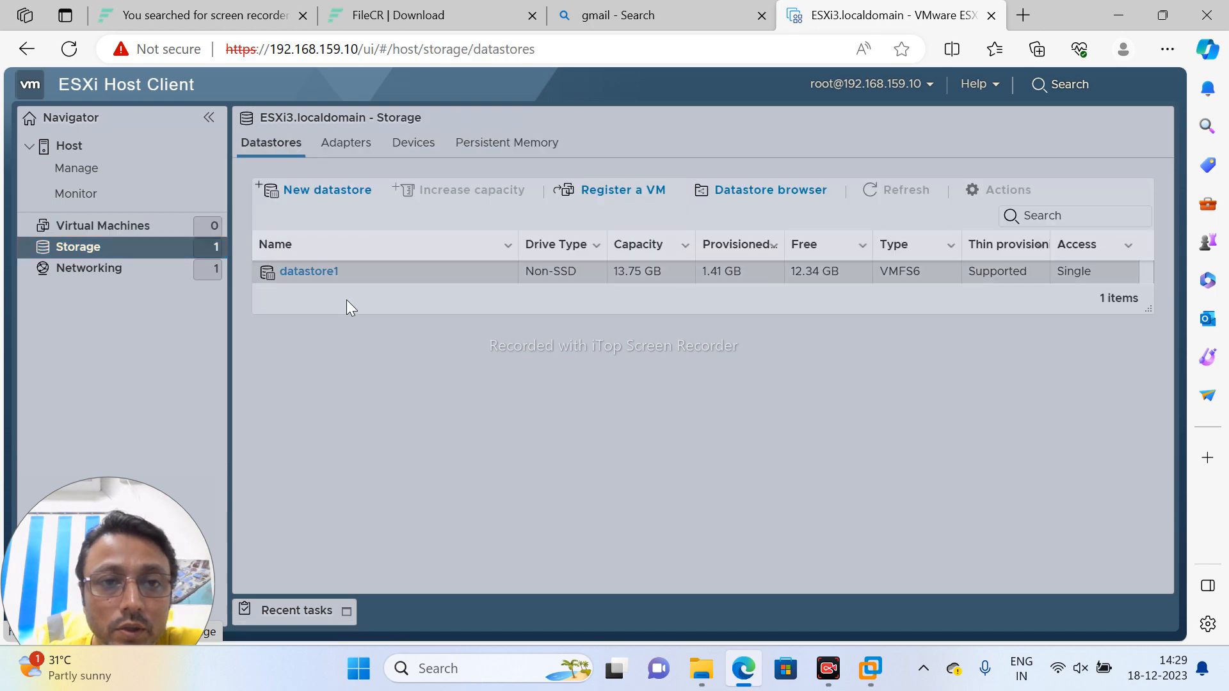
pyautogui.click(322, 191)
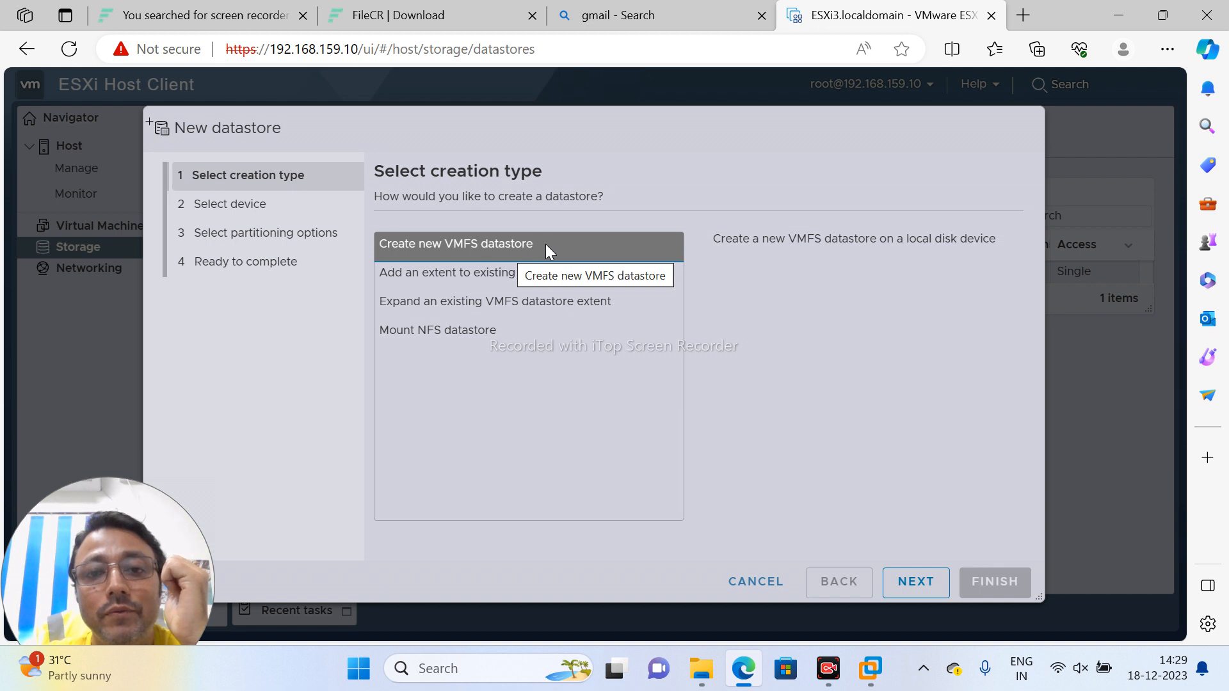
pyautogui.click(742, 582)
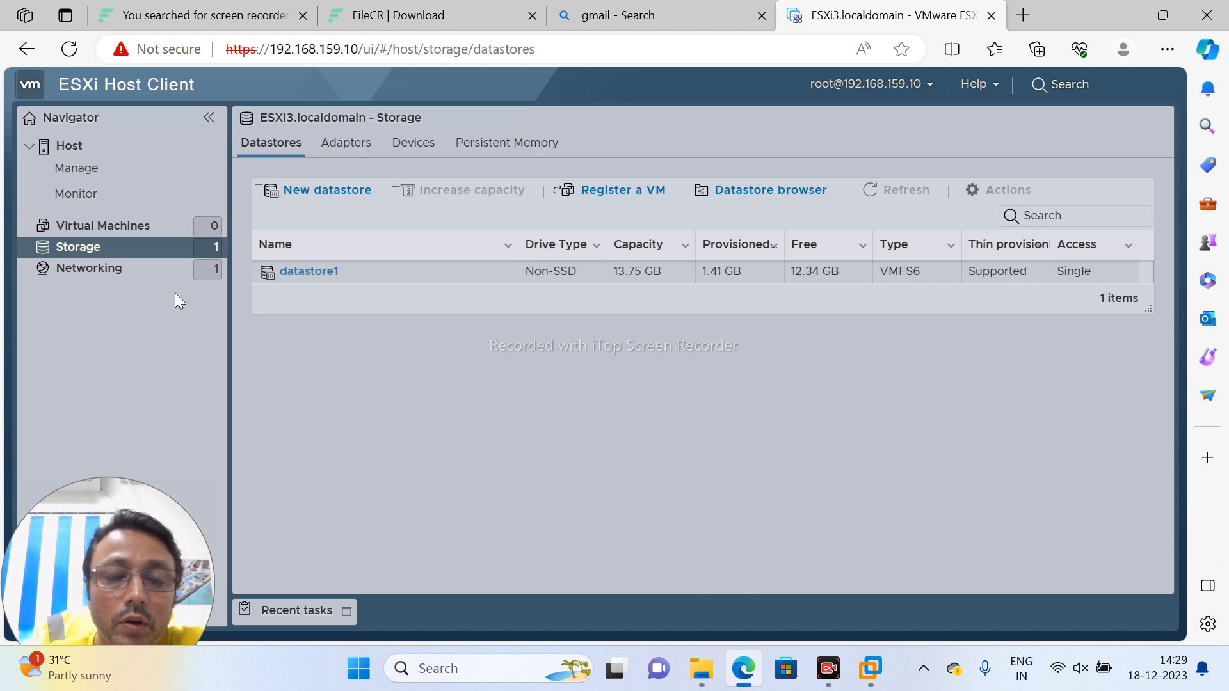
# Step: Switch to VMware Workstation and open the settings of the VMware ESXi 7 -2 virtual machine
pyautogui.click(871, 675)
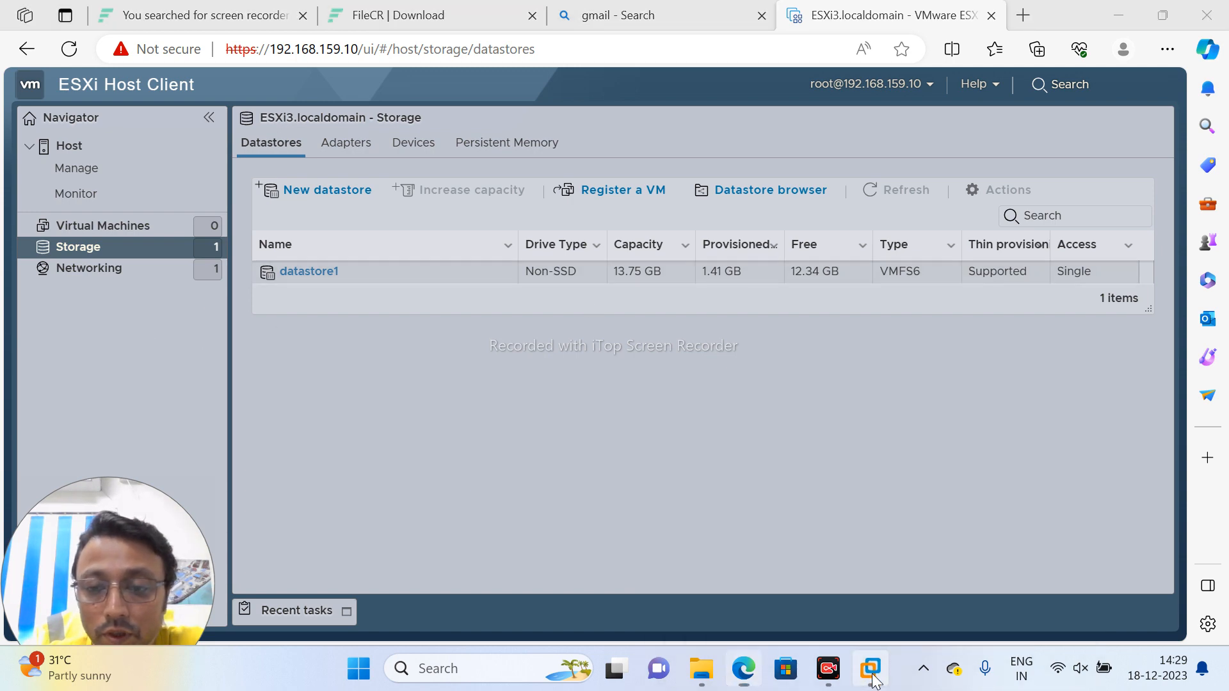
pyautogui.click(768, 512)
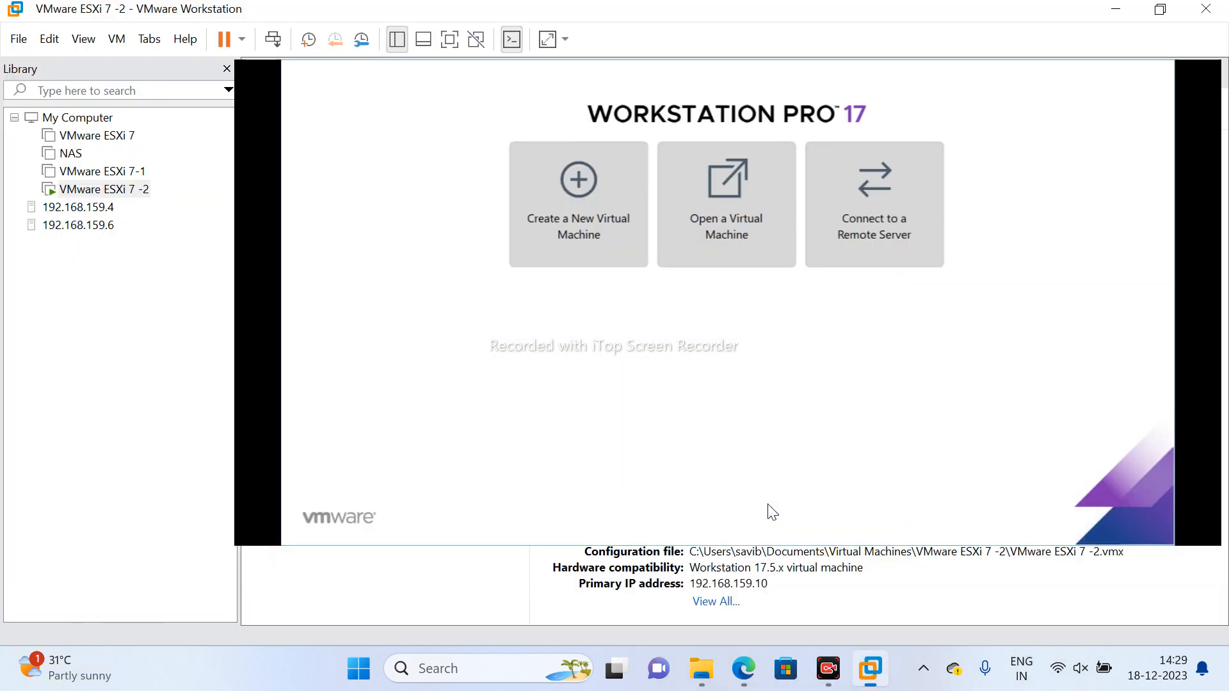
pyautogui.rightClick(127, 192)
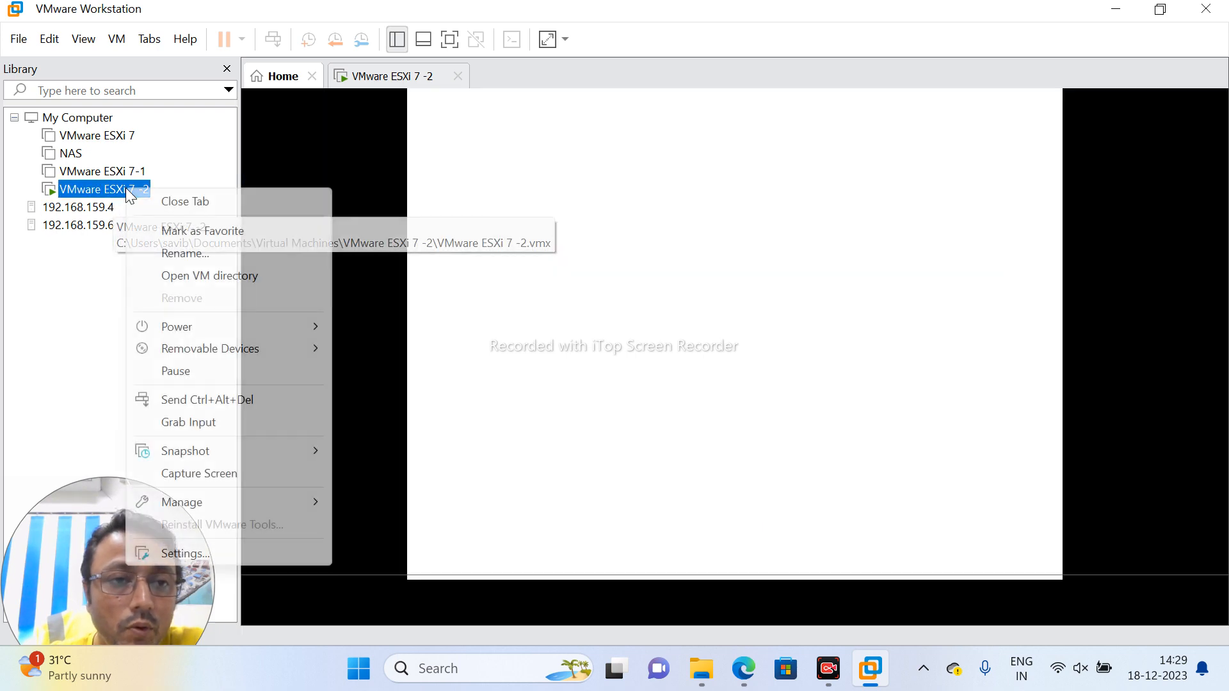
pyautogui.click(169, 552)
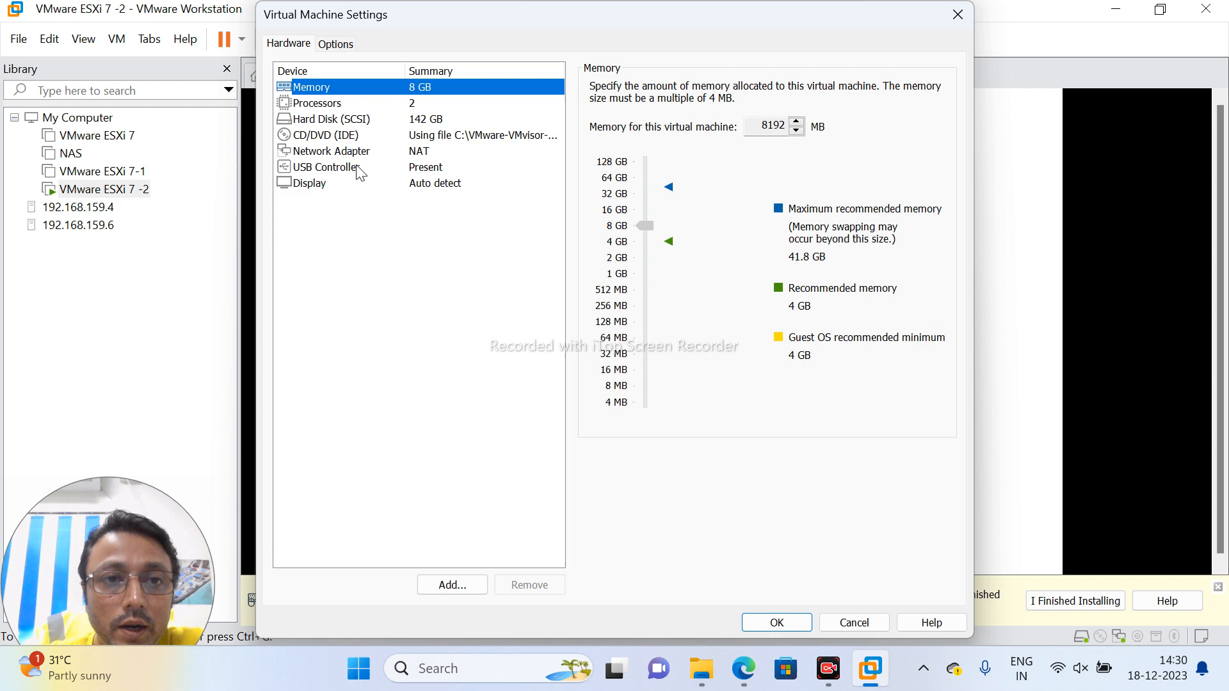
# Step: Review the virtual machine's hard disk settings and the hardware types offered for adding, and close the settings without changes
pyautogui.click(362, 119)
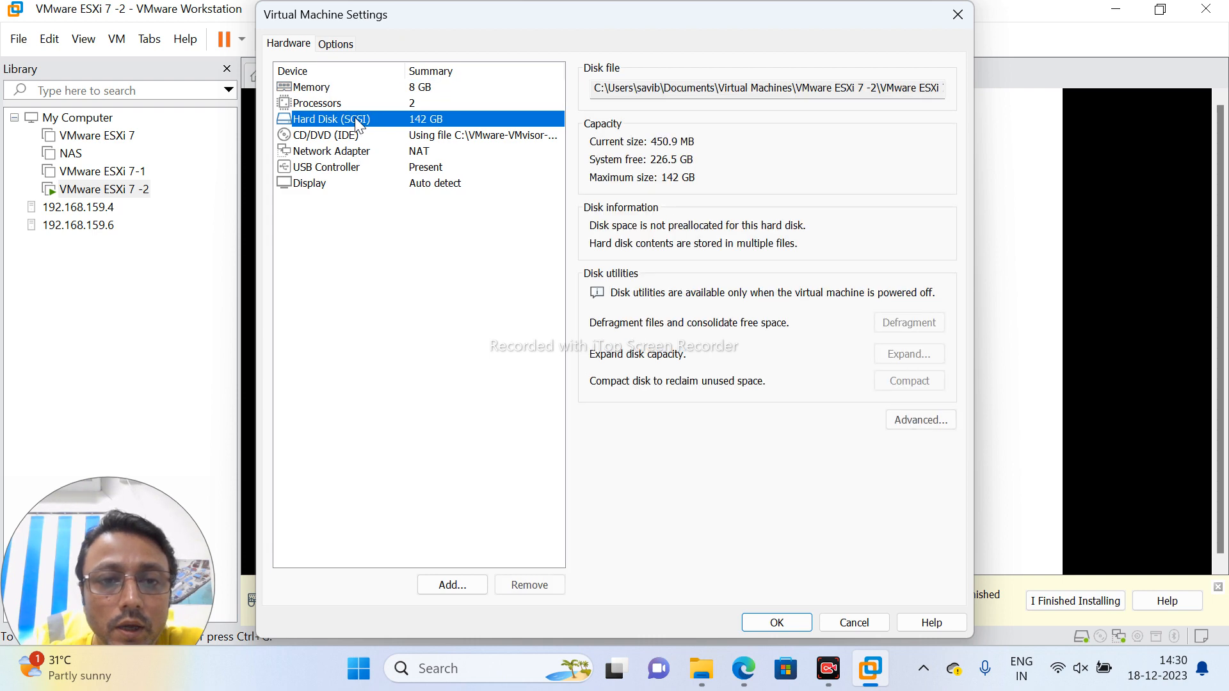
pyautogui.click(457, 587)
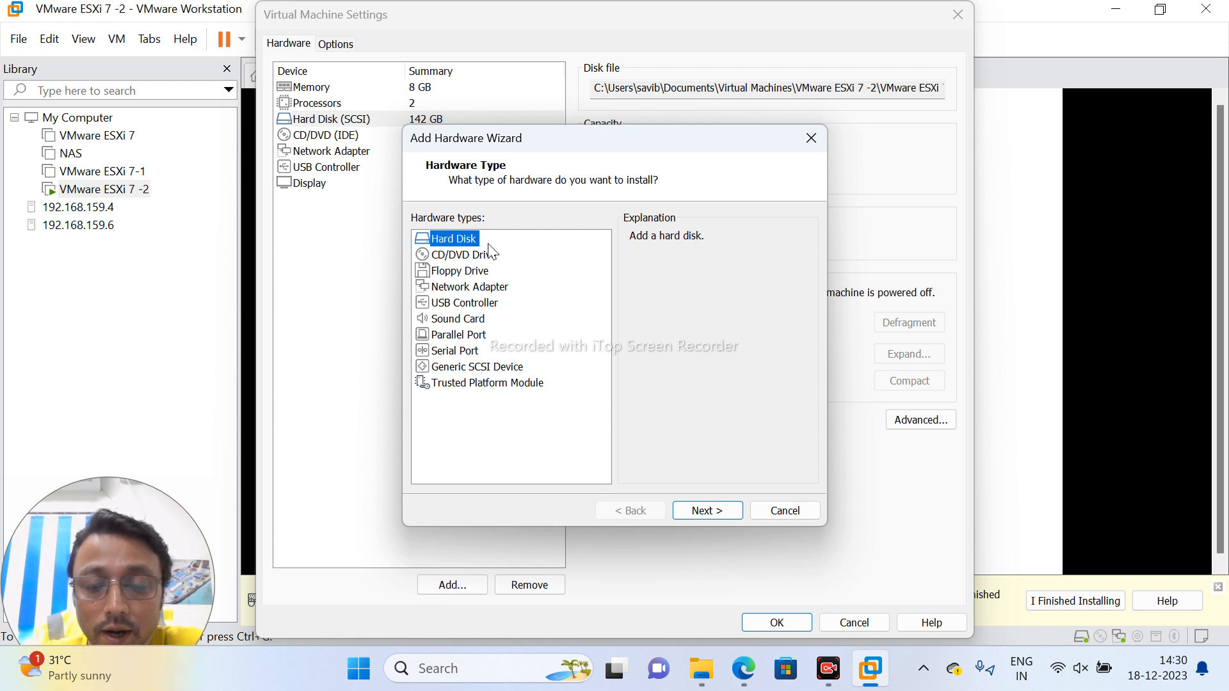
pyautogui.click(785, 510)
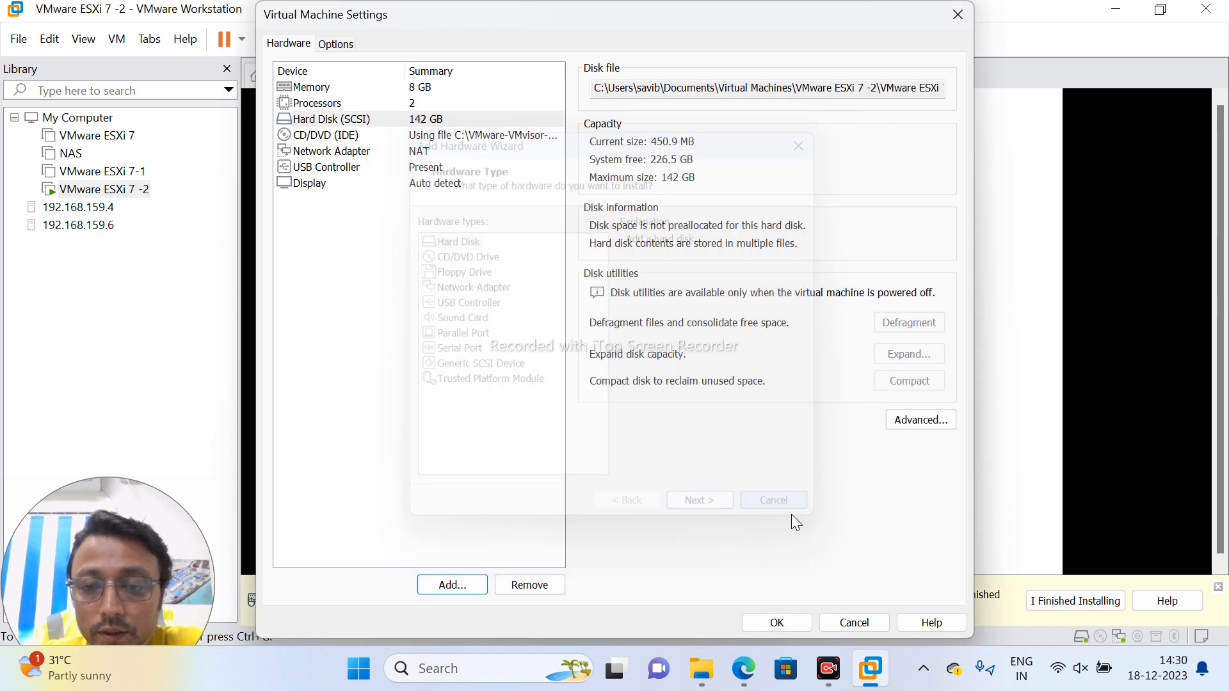
pyautogui.click(860, 623)
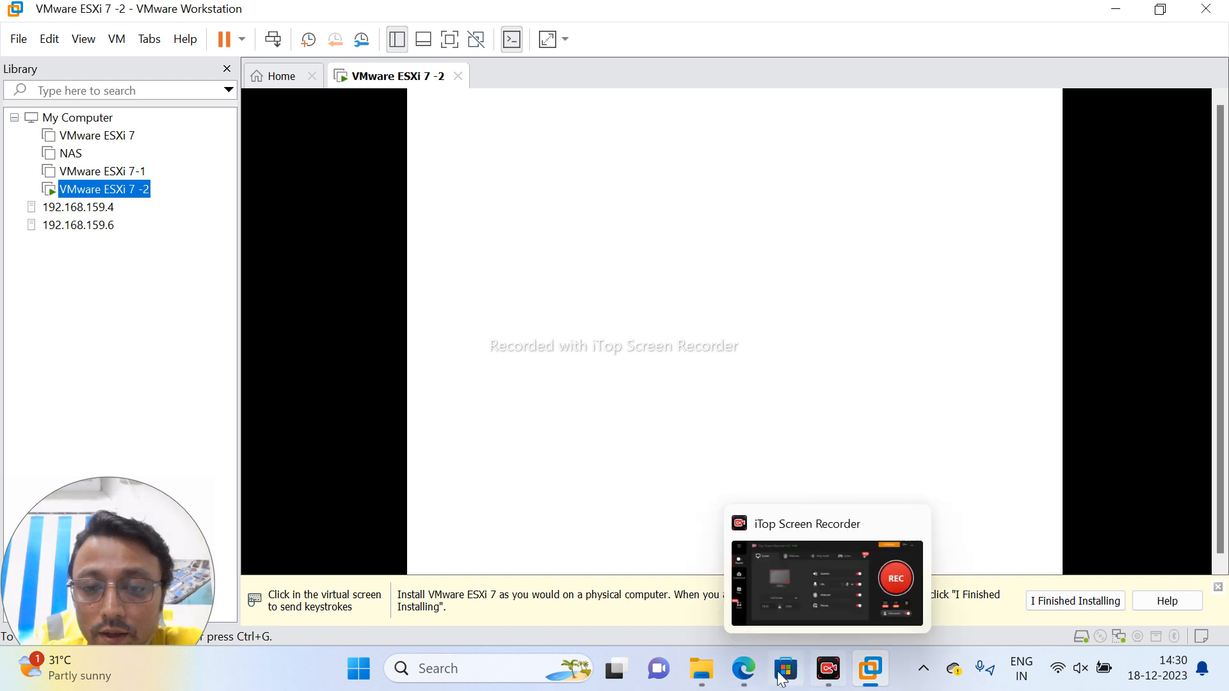
# Step: Switch to the ESXi Host Client in Edge and review the host's storage devices and datastores
pyautogui.click(732, 677)
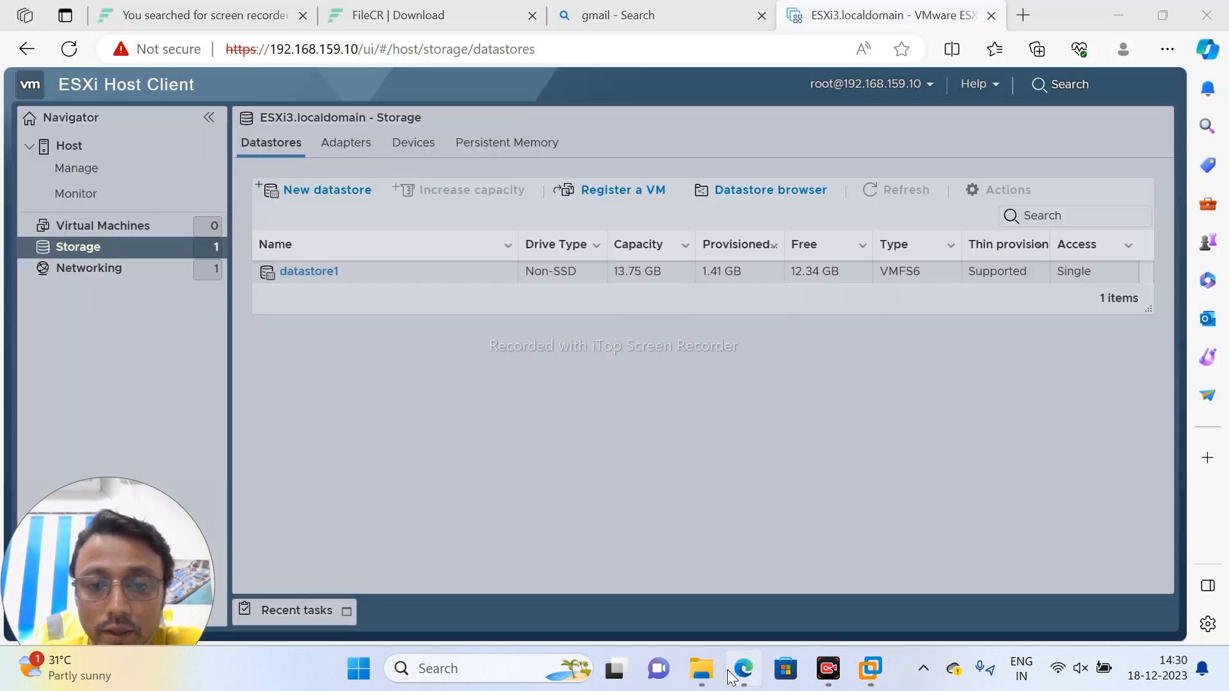
pyautogui.click(403, 142)
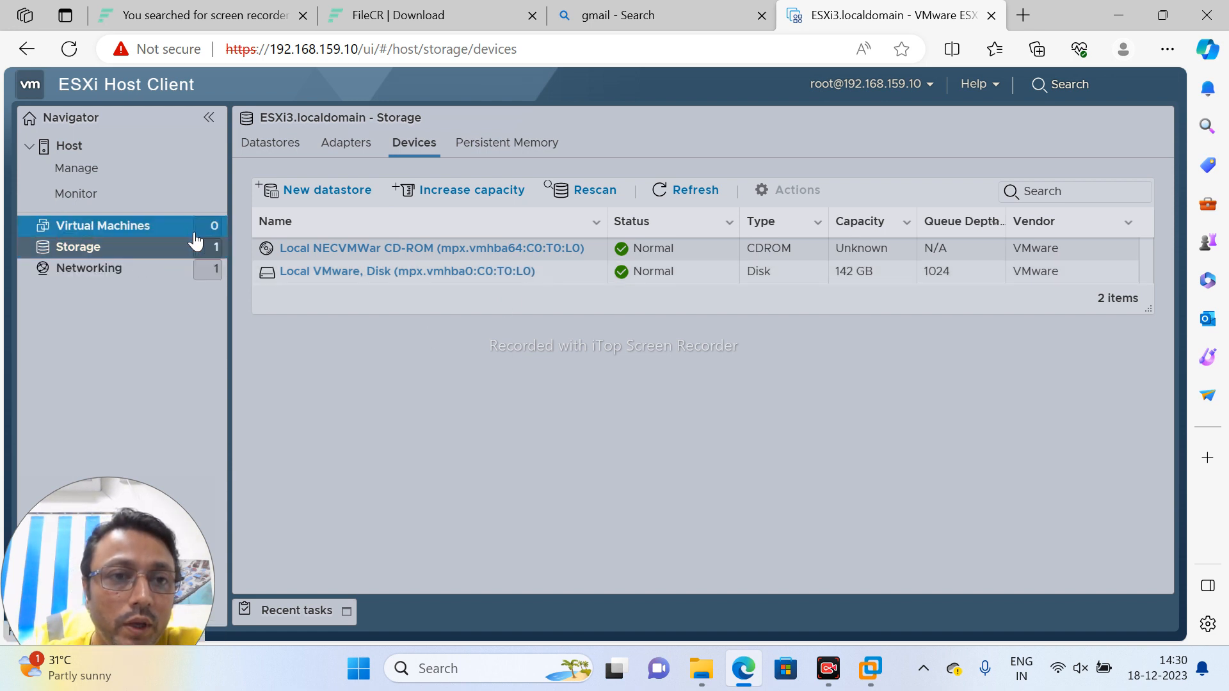
pyautogui.click(278, 151)
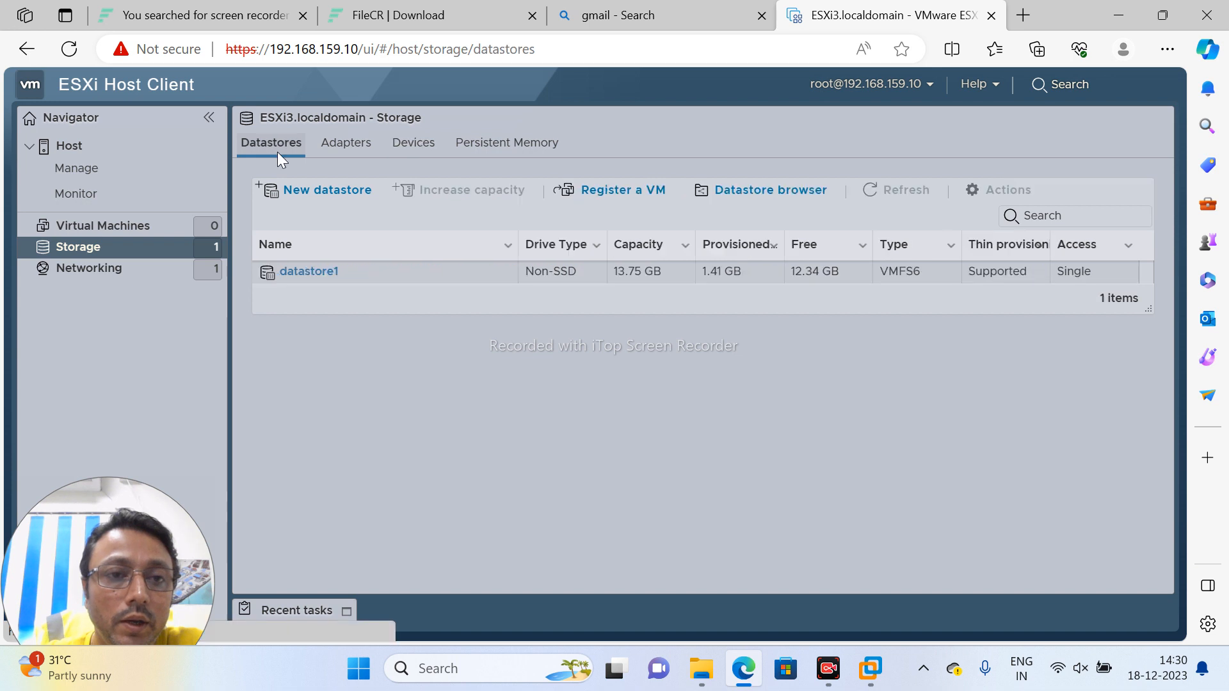
# Step: Start a new datastore with the Mount NFS datastore type and enter NAS as its name
pyautogui.click(311, 195)
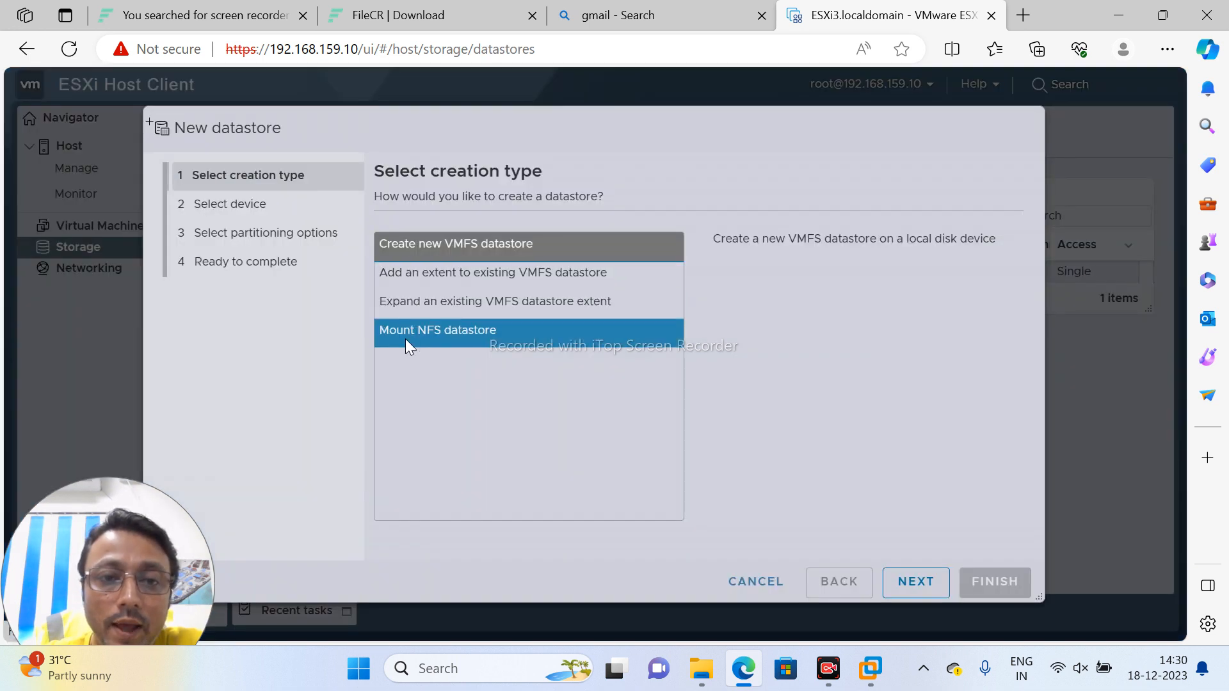
pyautogui.click(410, 333)
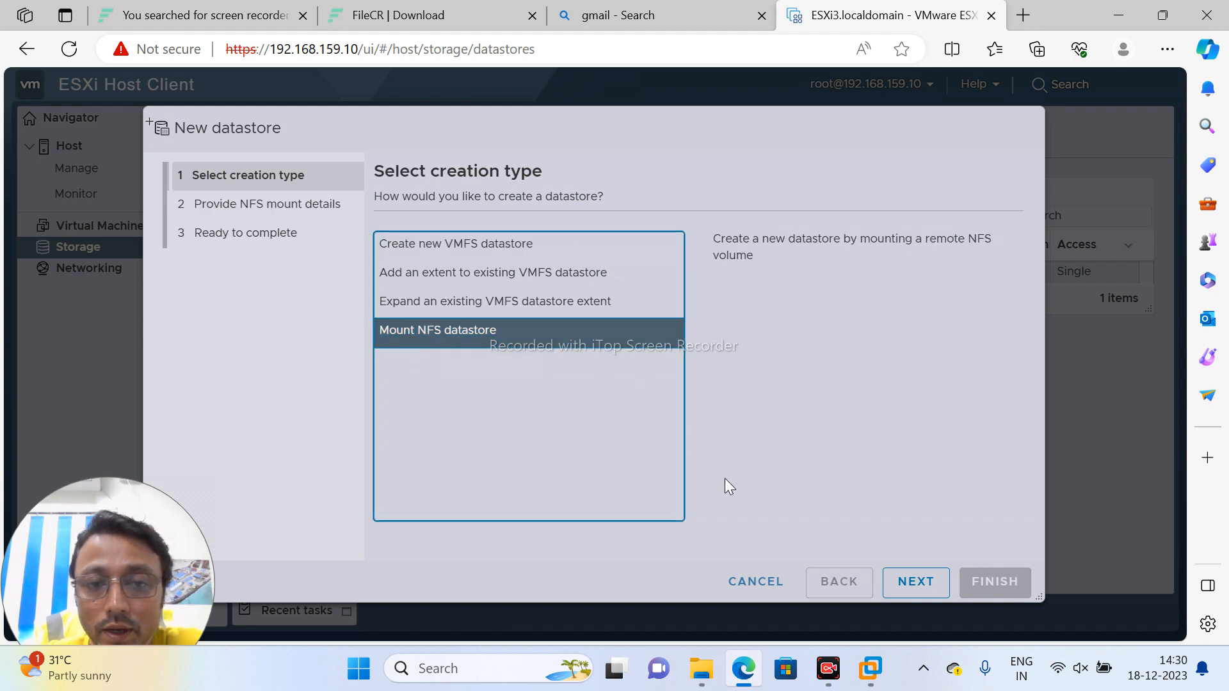
pyautogui.click(908, 584)
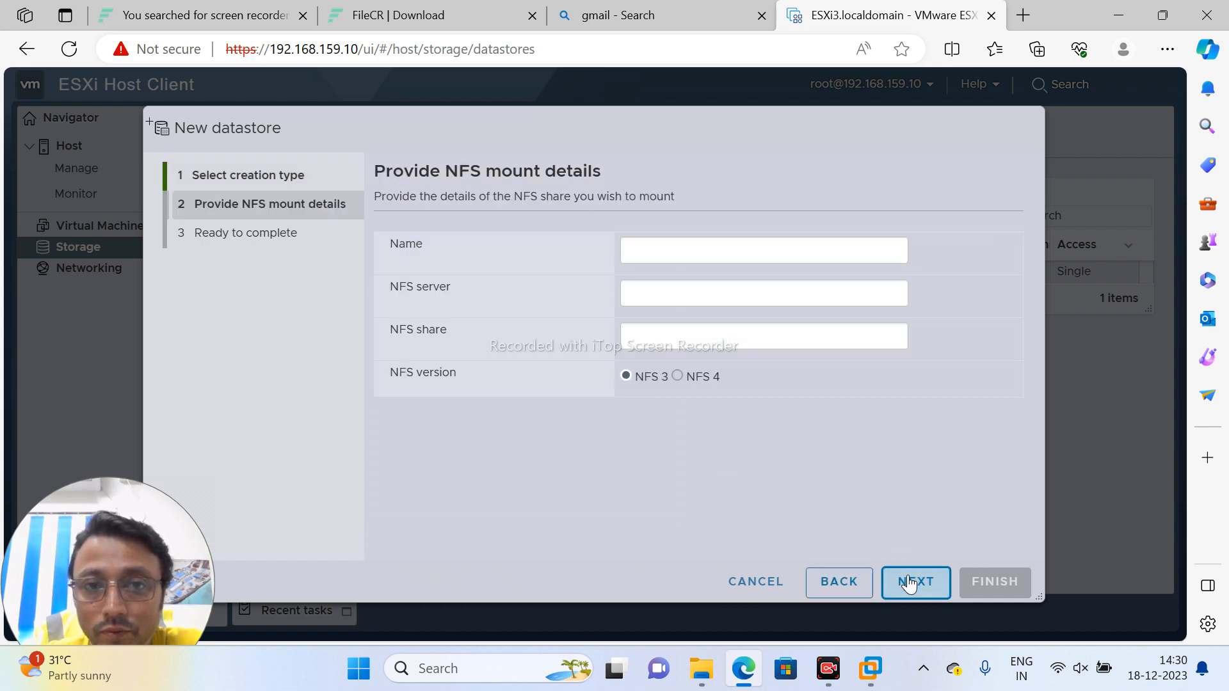
pyautogui.click(713, 251)
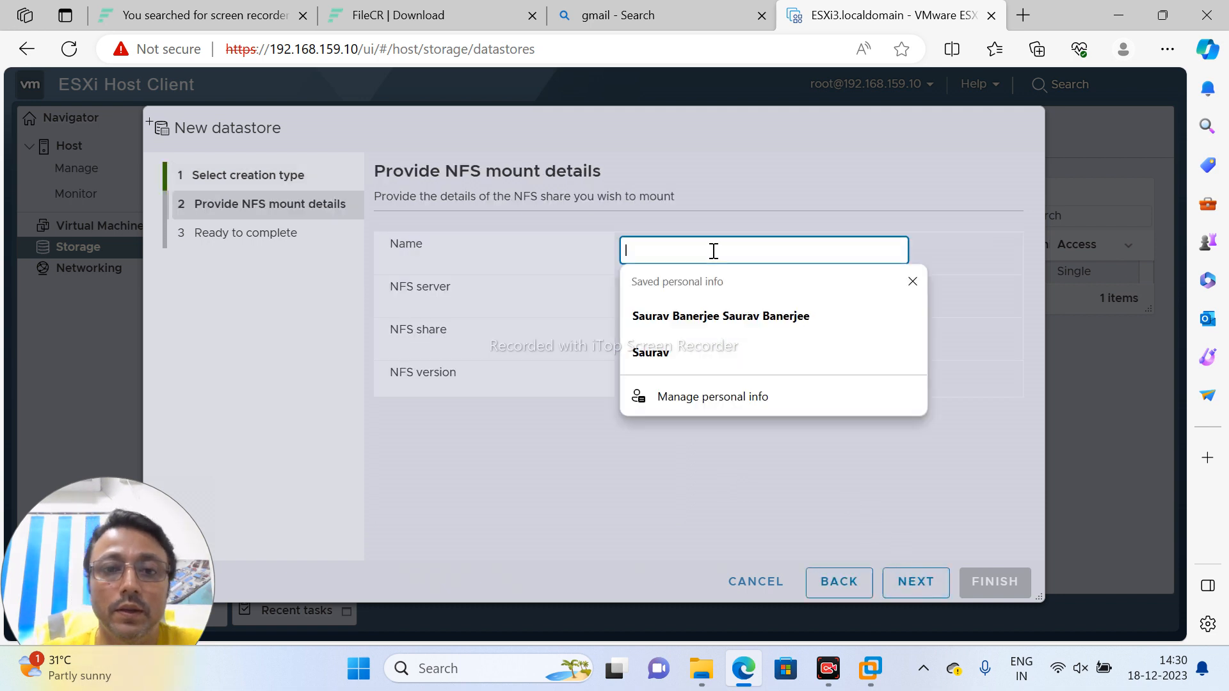
pyautogui.write('S')
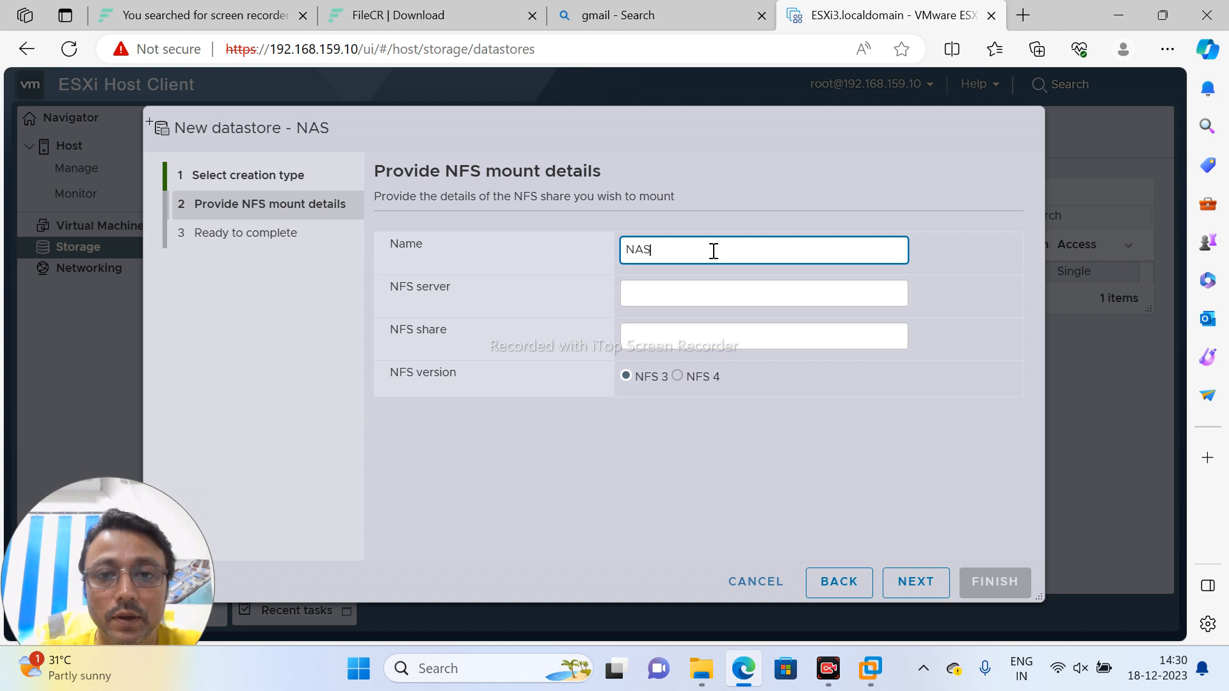
pyautogui.press('Tab')
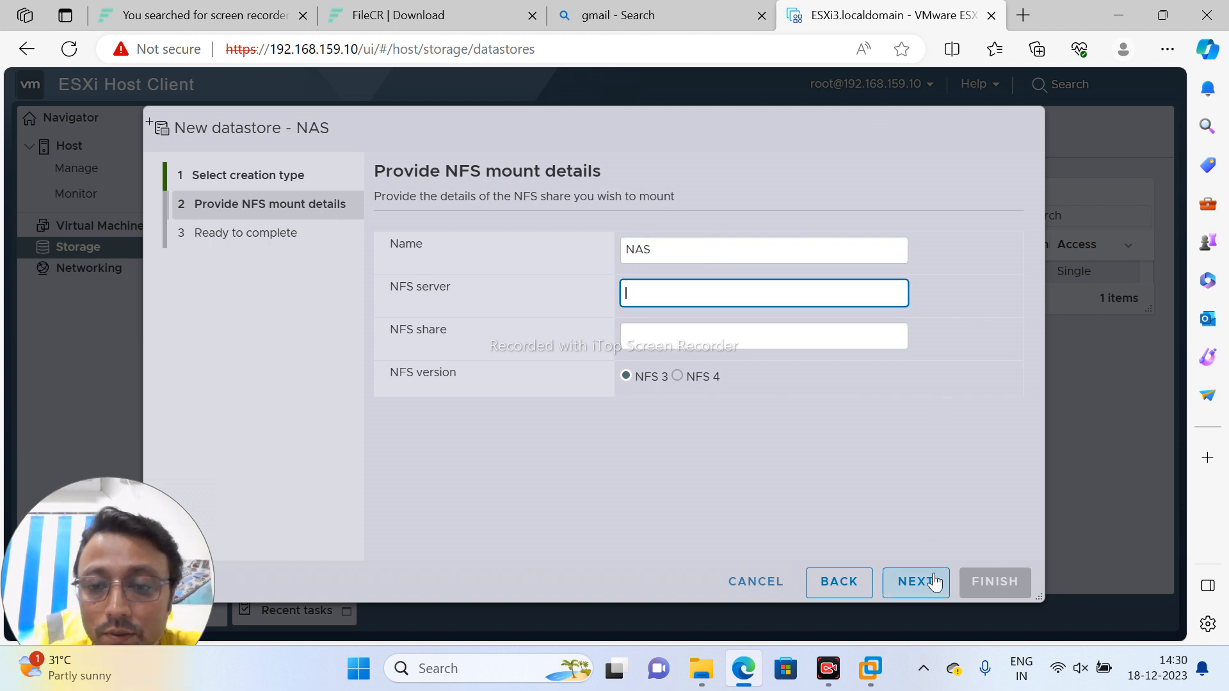
# Step: Cancel the unfinished NAS datastore without providing the NFS server or share
pyautogui.rightClick(871, 669)
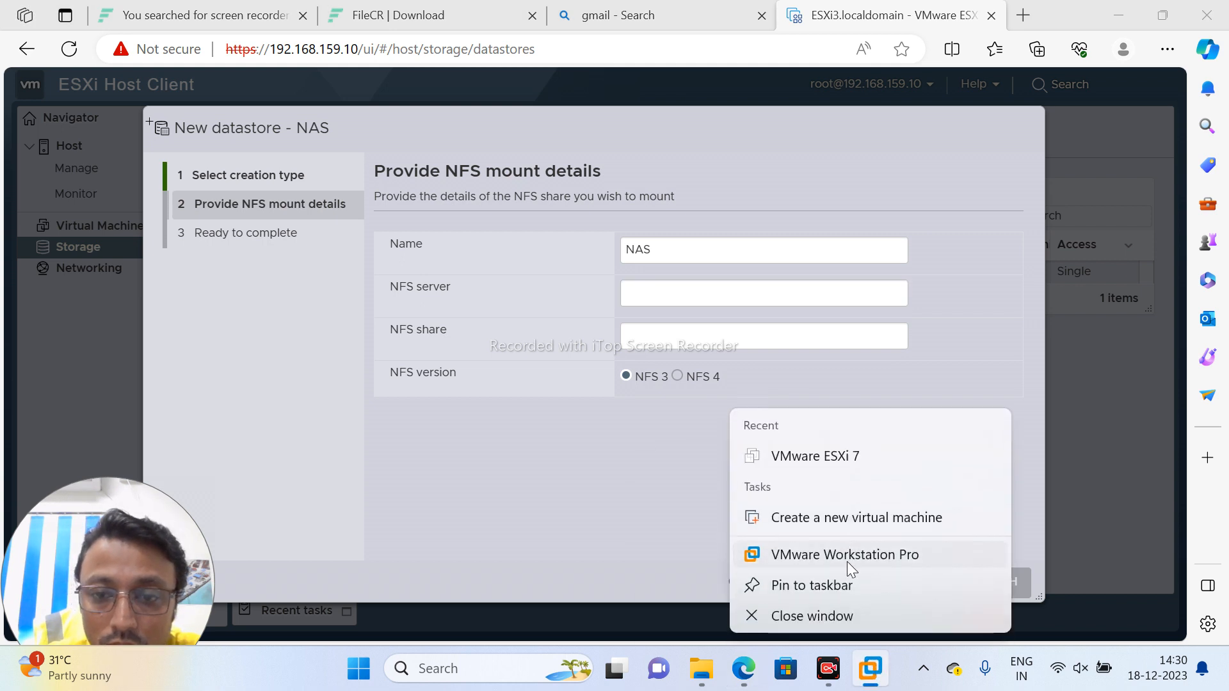
pyautogui.rightClick(843, 559)
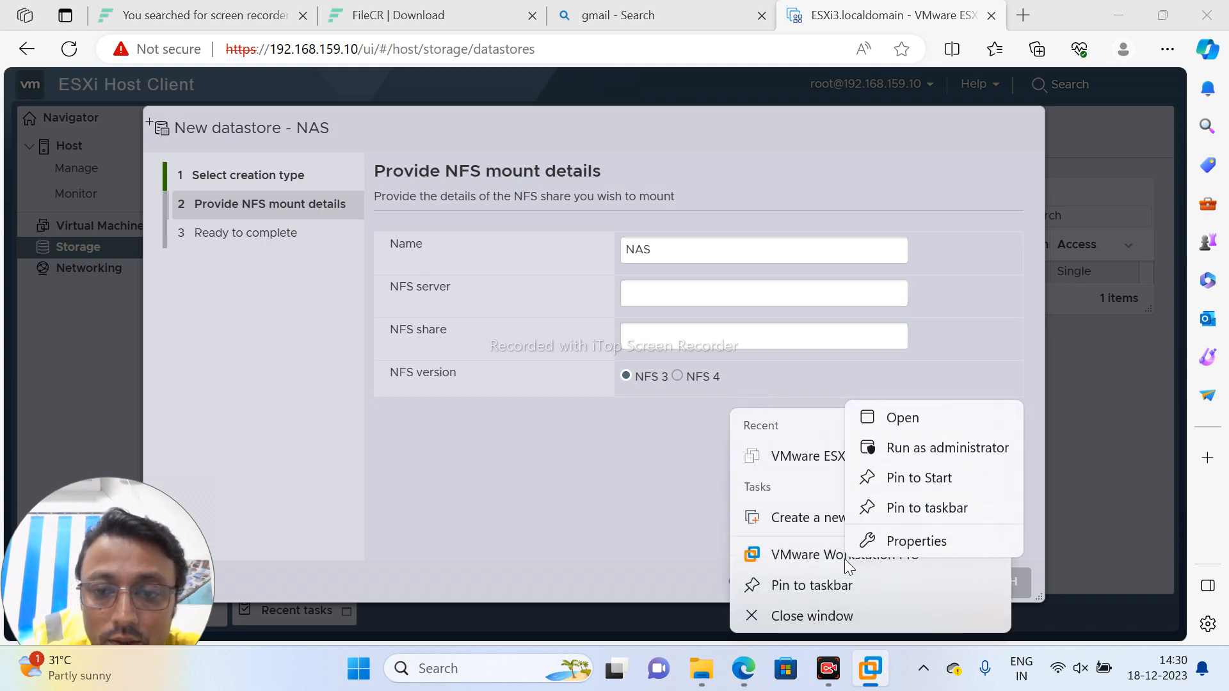
pyautogui.click(792, 559)
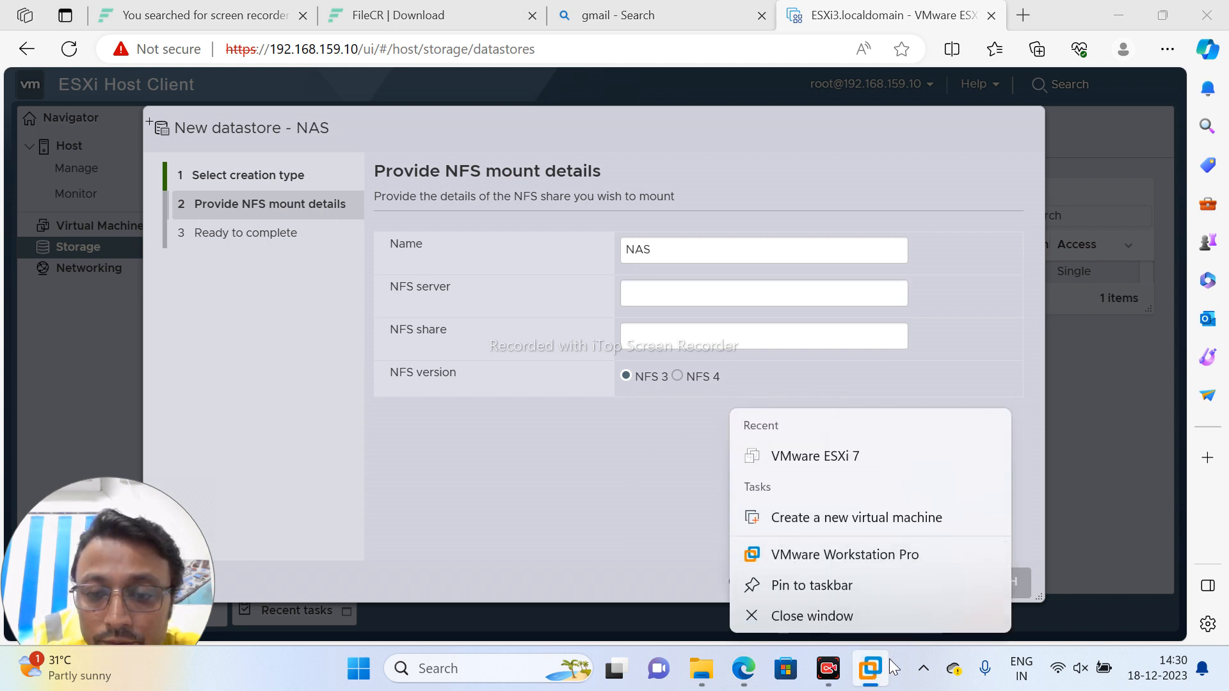
pyautogui.click(861, 663)
pyautogui.click(861, 664)
pyautogui.click(861, 663)
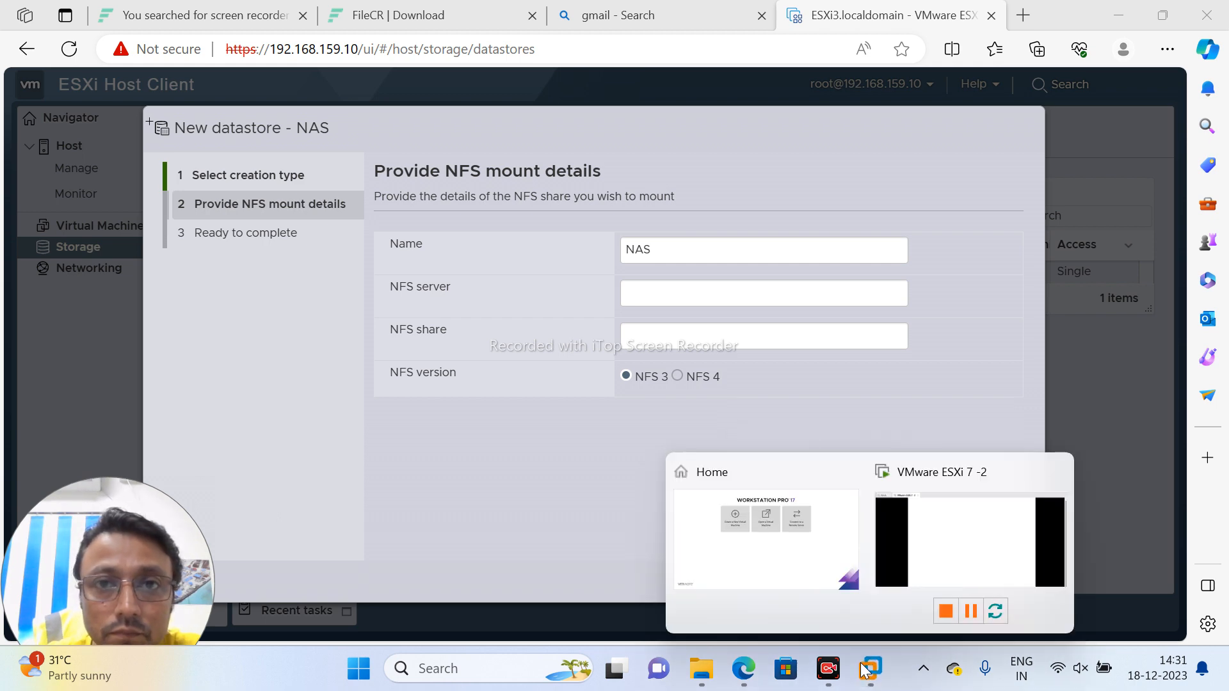
pyautogui.click(872, 669)
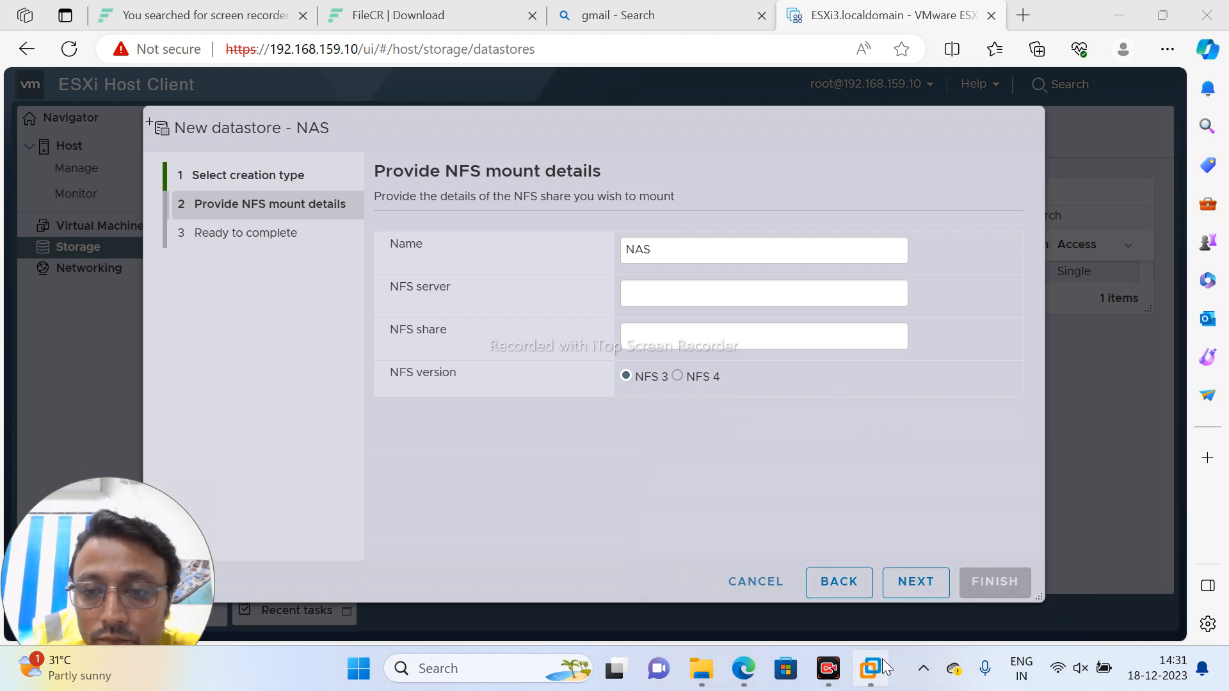
pyautogui.click(872, 669)
pyautogui.click(586, 527)
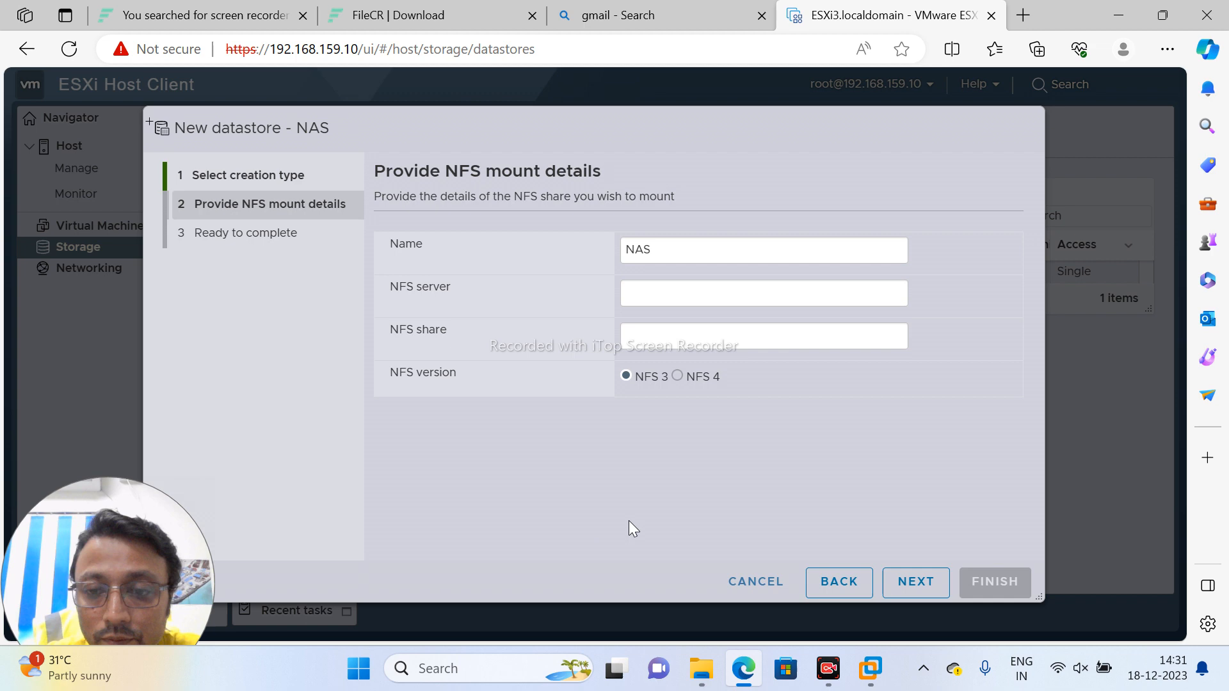
pyautogui.rightClick(741, 582)
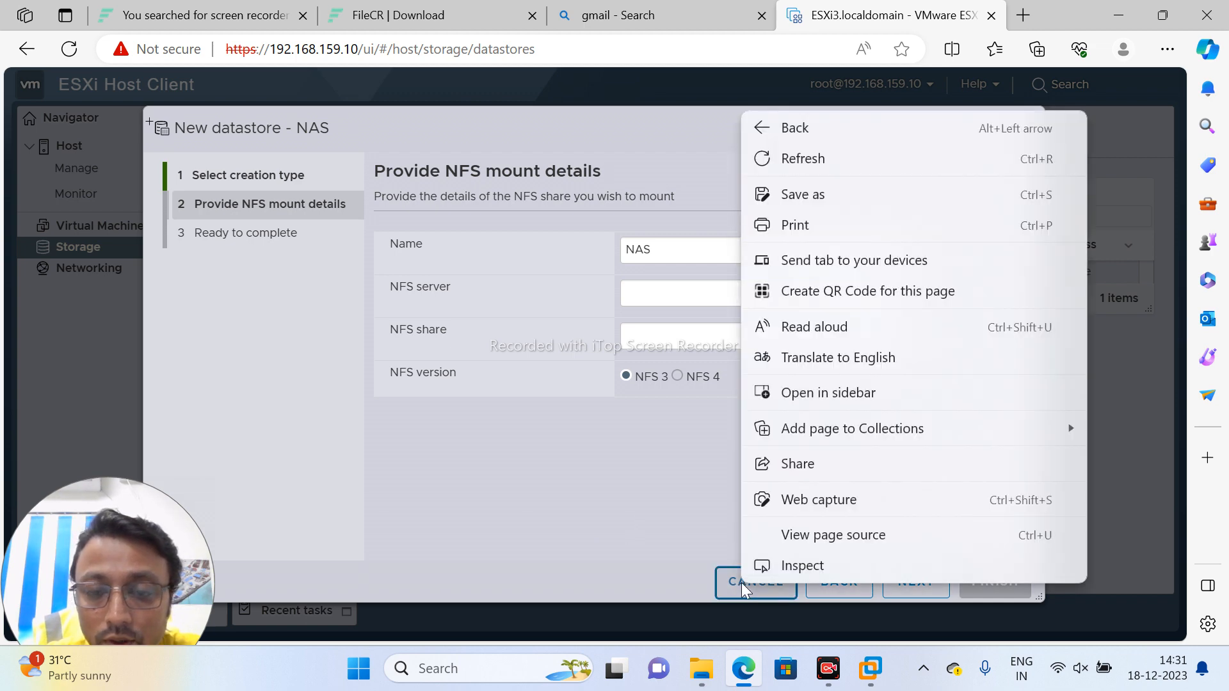
pyautogui.click(697, 571)
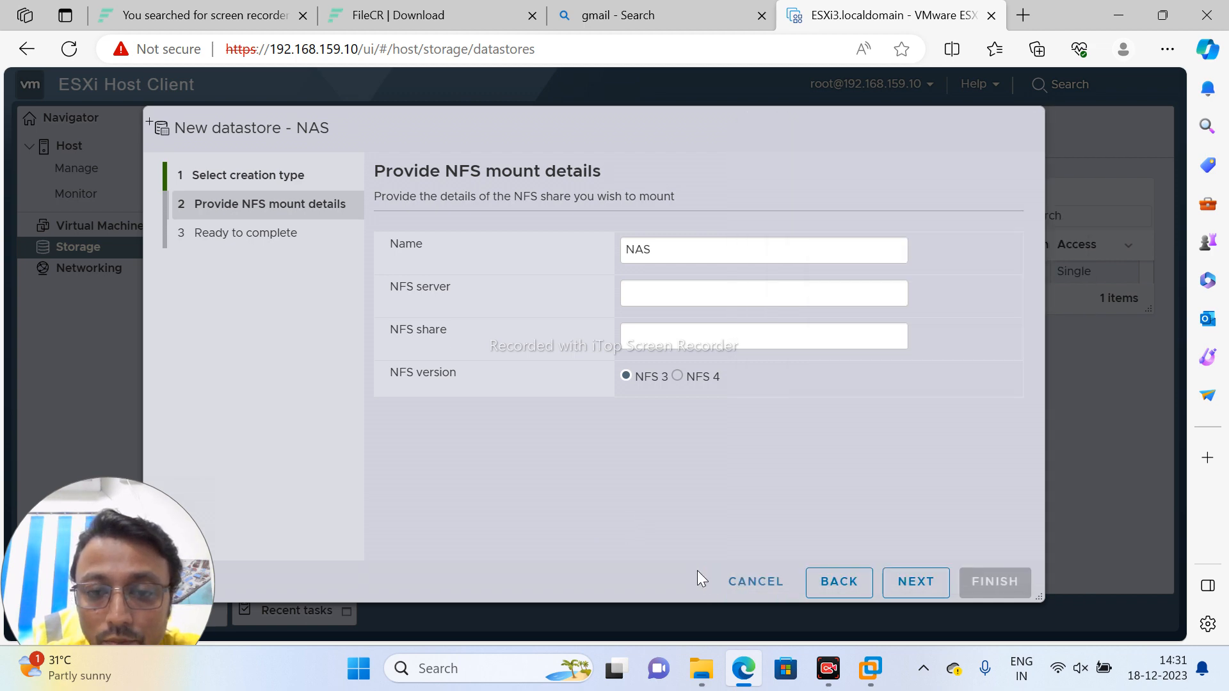
pyautogui.click(748, 582)
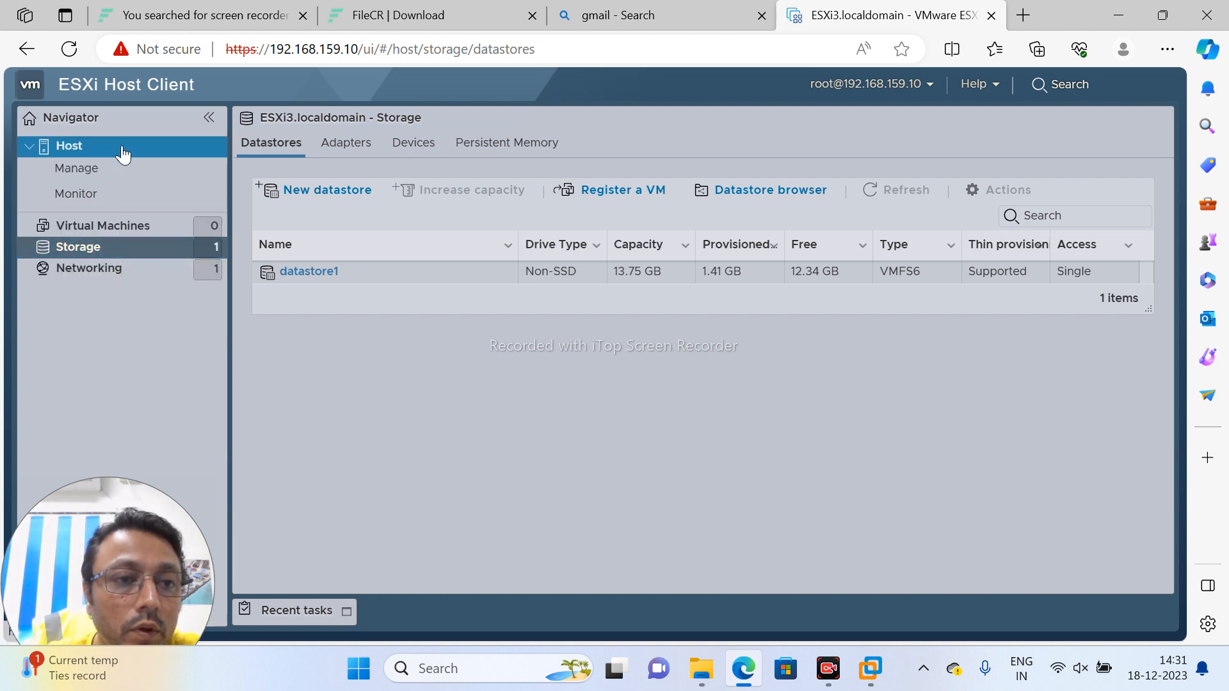
# Step: Switch to VMware Workstation and power on the NAS virtual machine
pyautogui.click(875, 669)
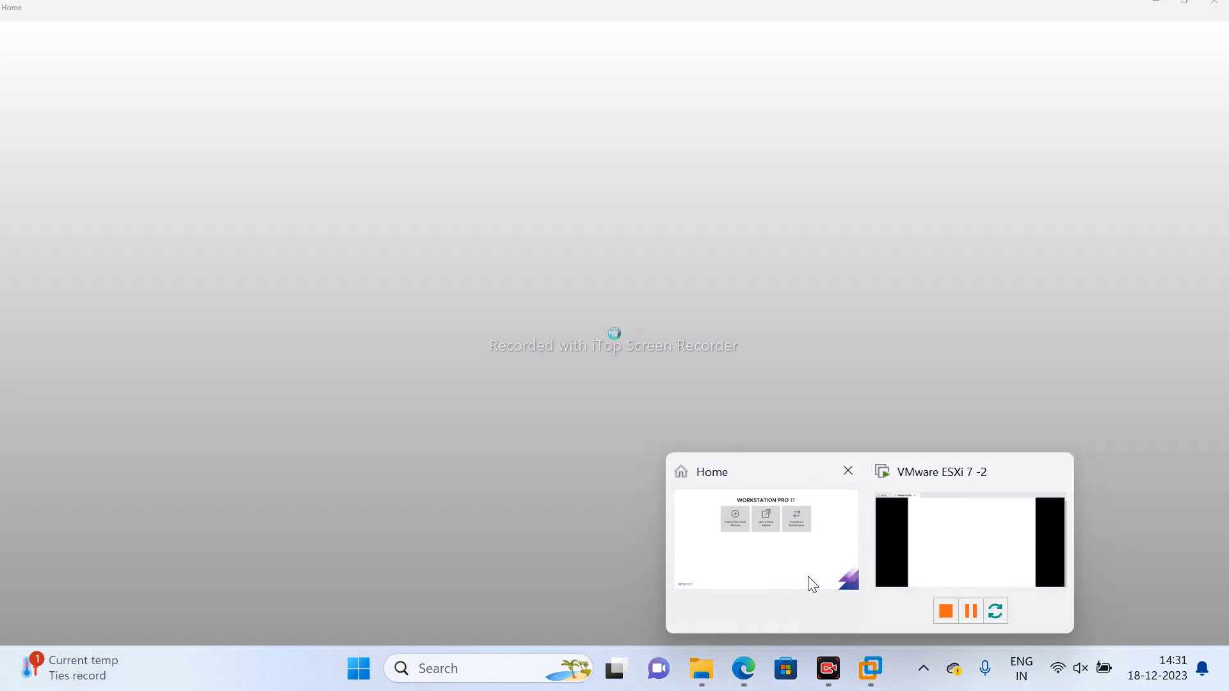
pyautogui.click(809, 580)
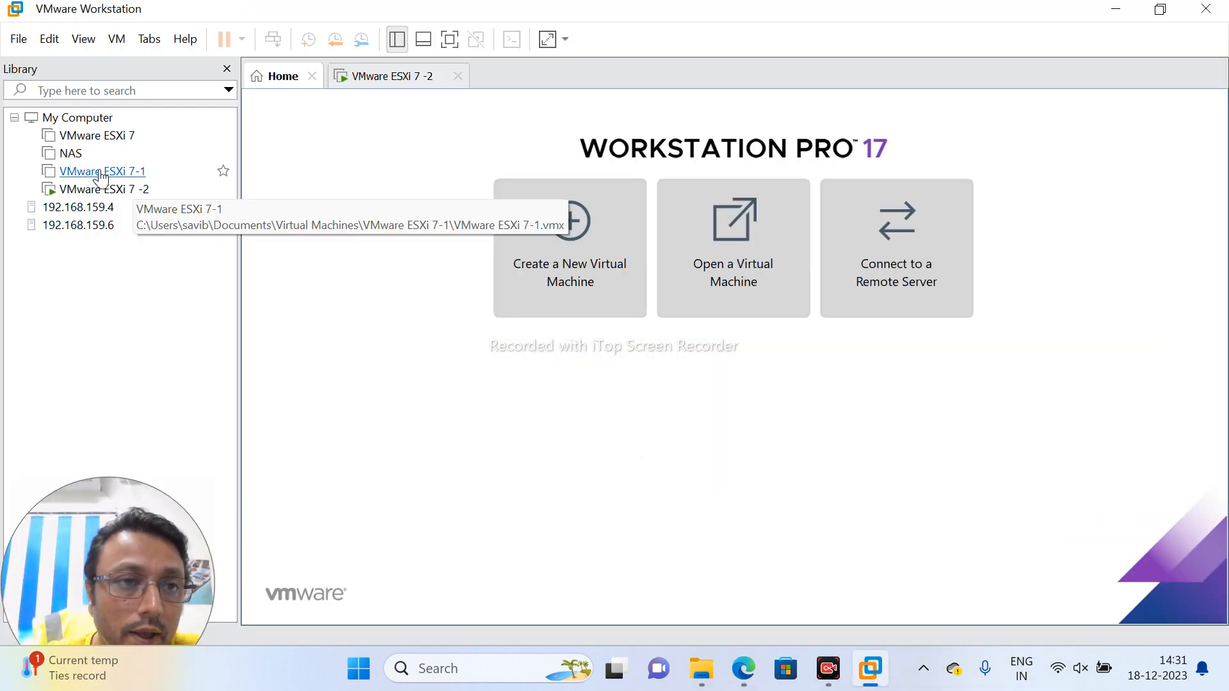
pyautogui.click(64, 155)
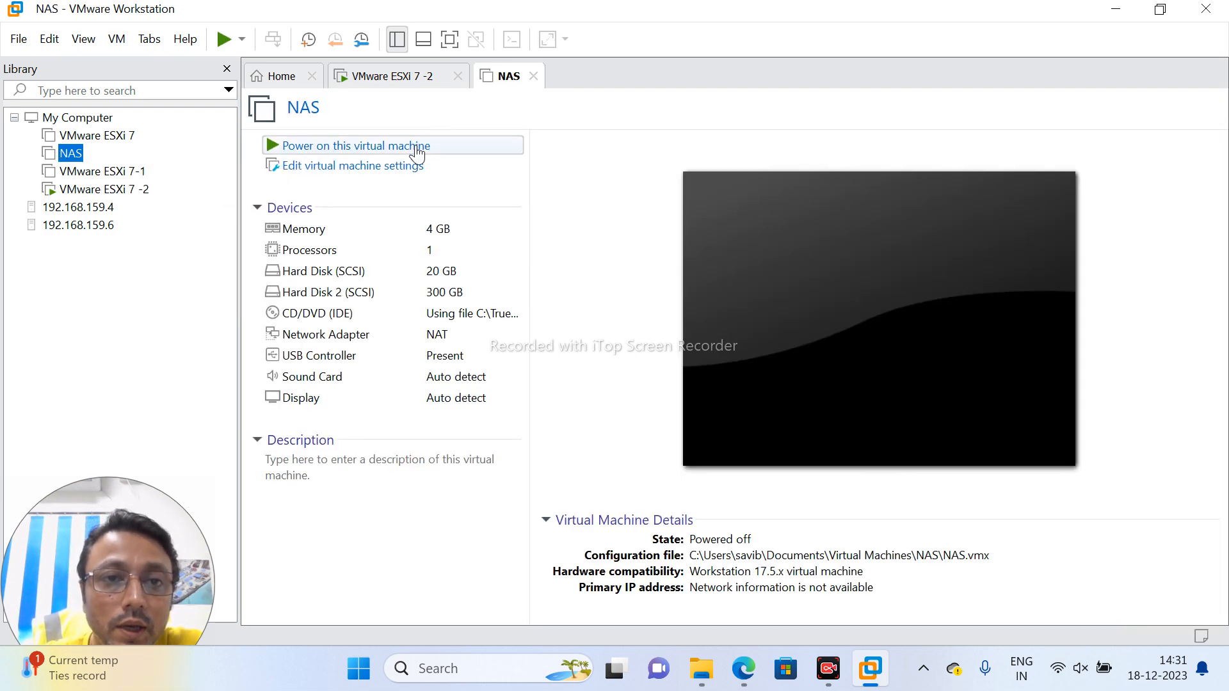
pyautogui.click(417, 149)
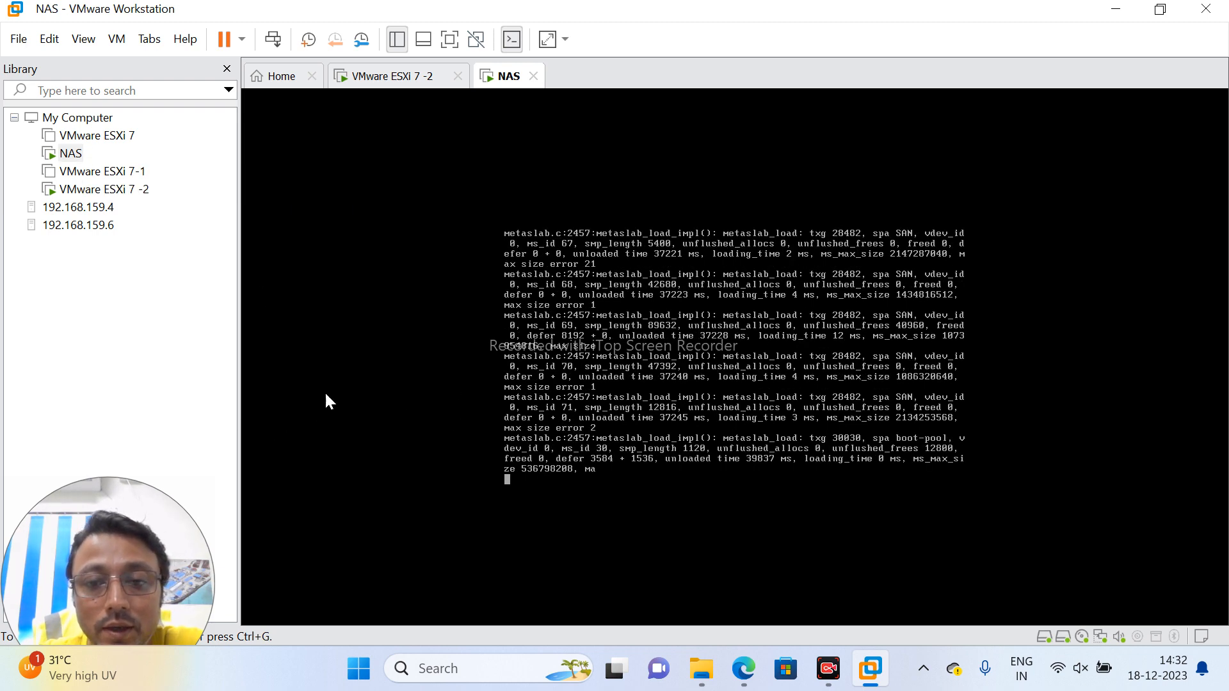
# Step: Return to the ESXi Host Client in Edge and examine the devices in the host's storage
pyautogui.moveTo(835, 675)
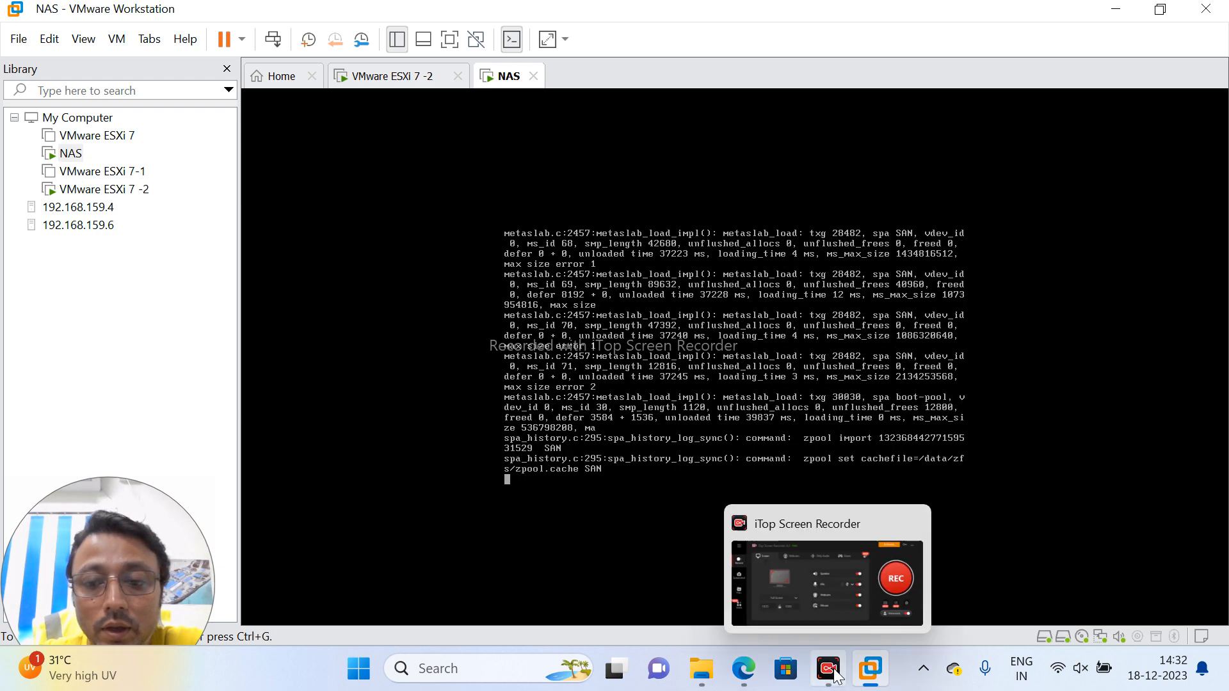
pyautogui.click(743, 668)
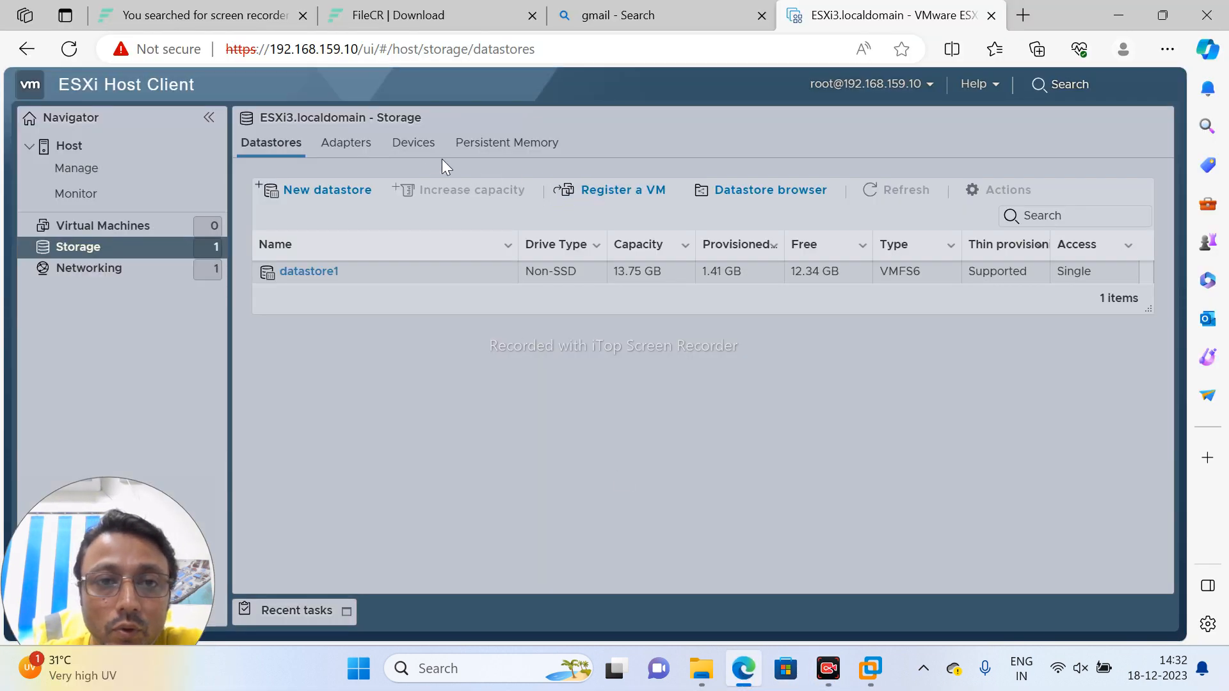
pyautogui.click(421, 141)
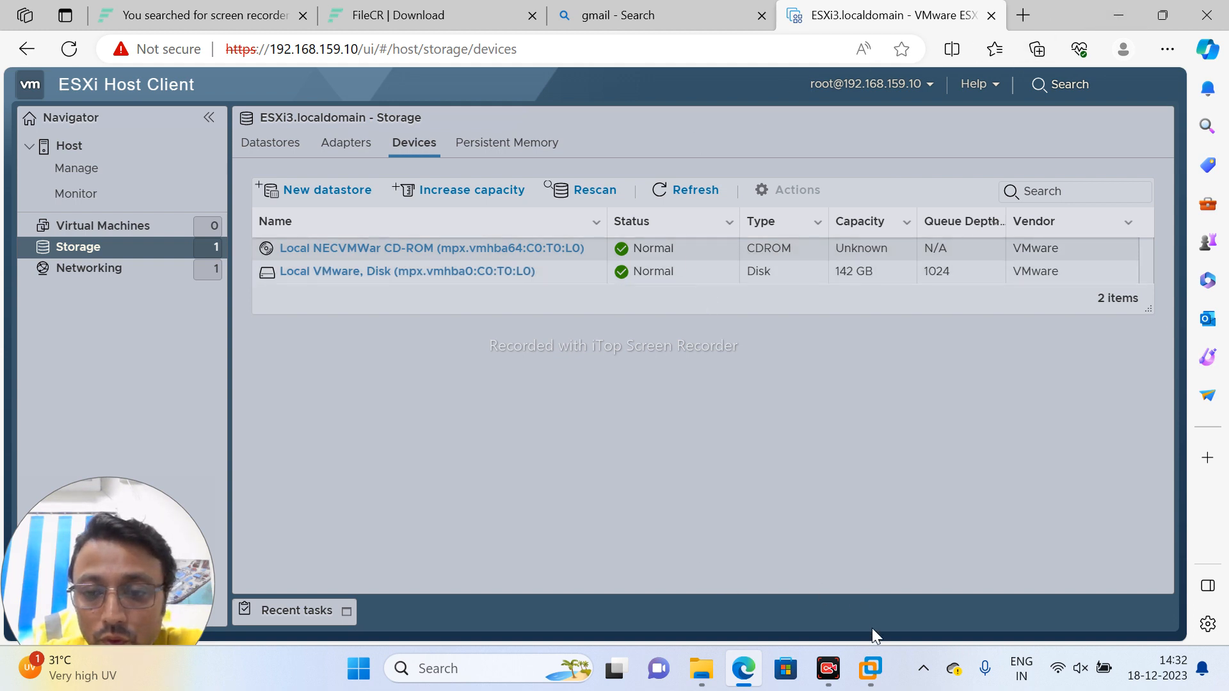
# Step: Check the NAS console in VMware Workstation for its web address, and open 192.168.159.5 in Edge
pyautogui.moveTo(872, 672)
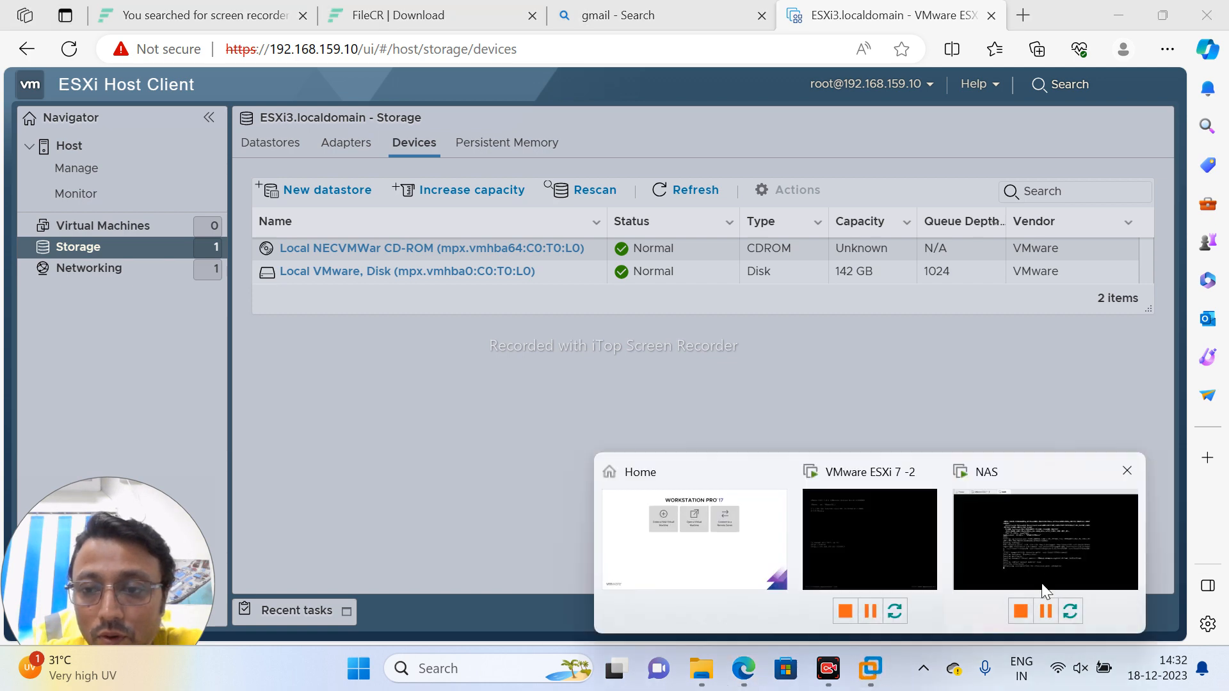
pyautogui.click(1039, 556)
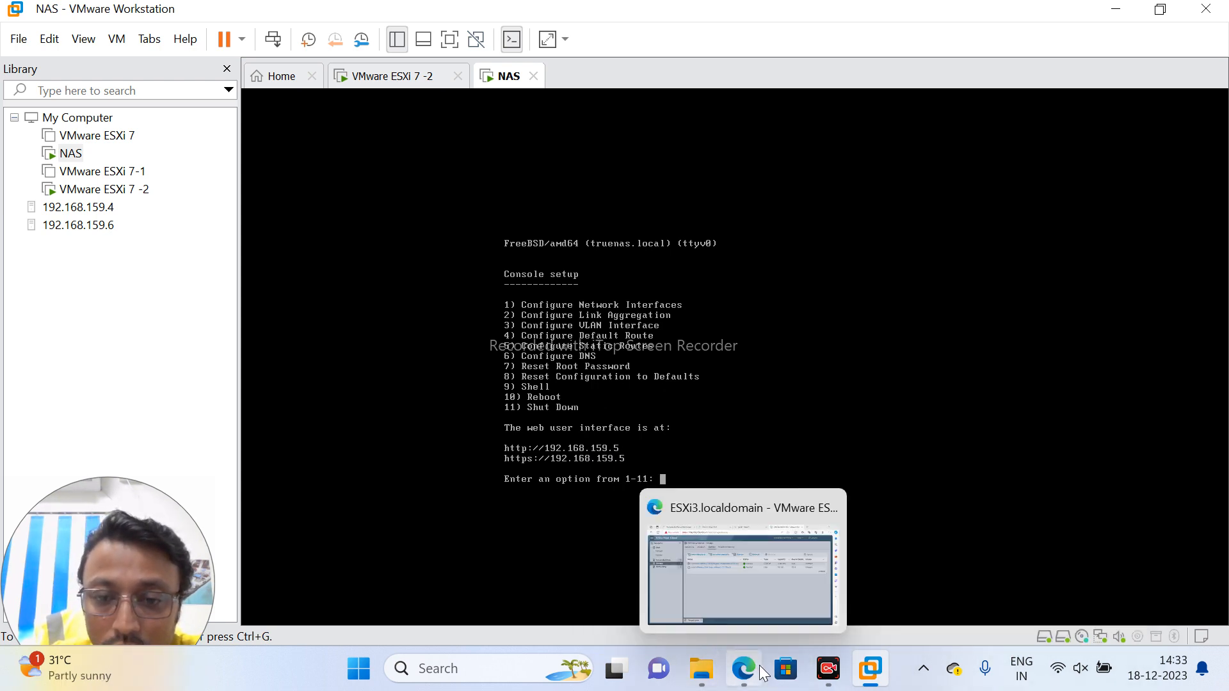
pyautogui.click(755, 668)
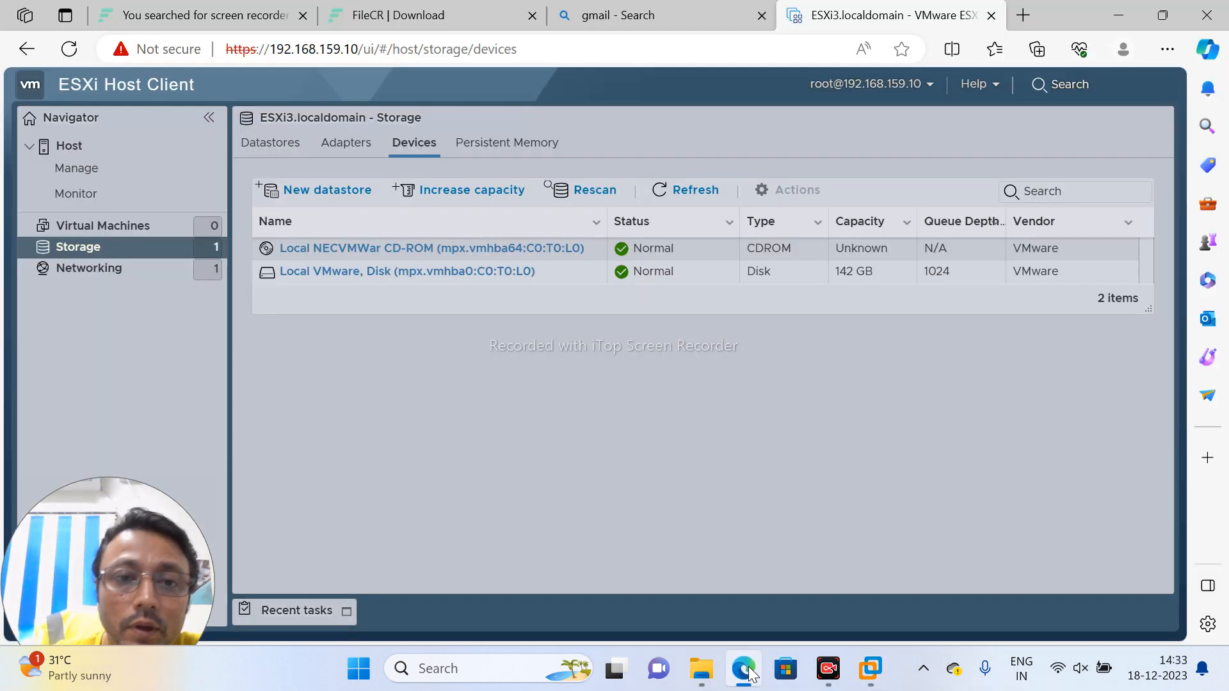
pyautogui.click(677, 17)
pyautogui.click(651, 48)
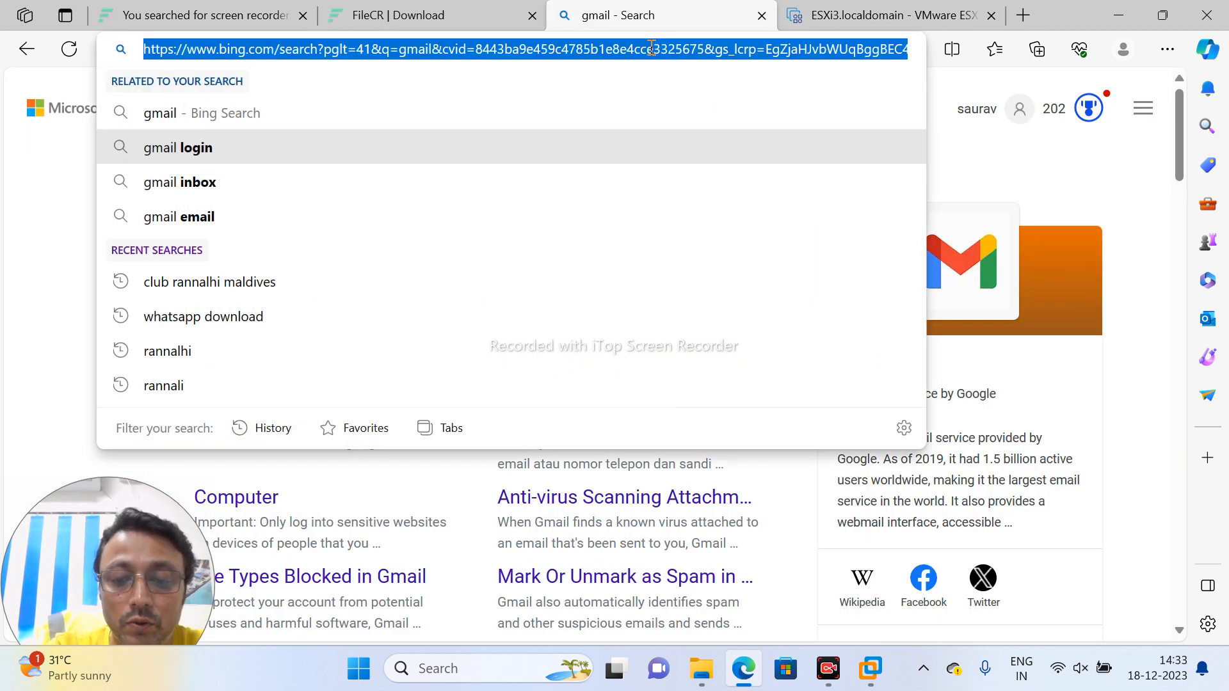
pyautogui.write('192')
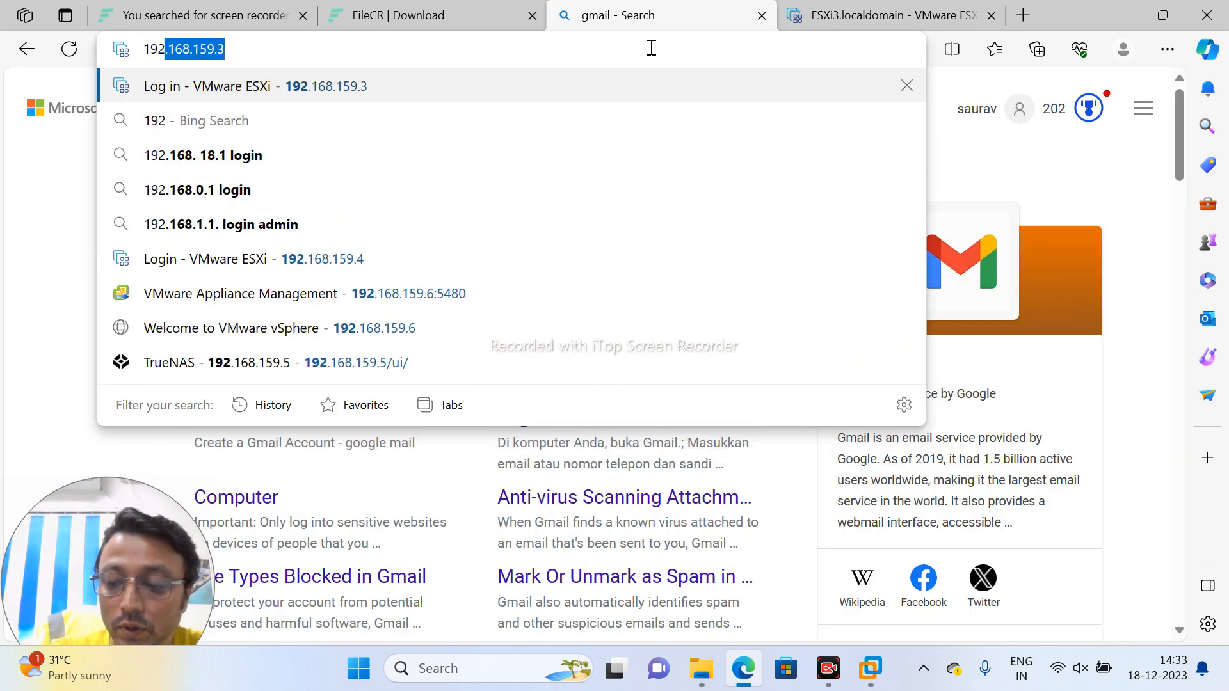
pyautogui.write('.168.159.5')
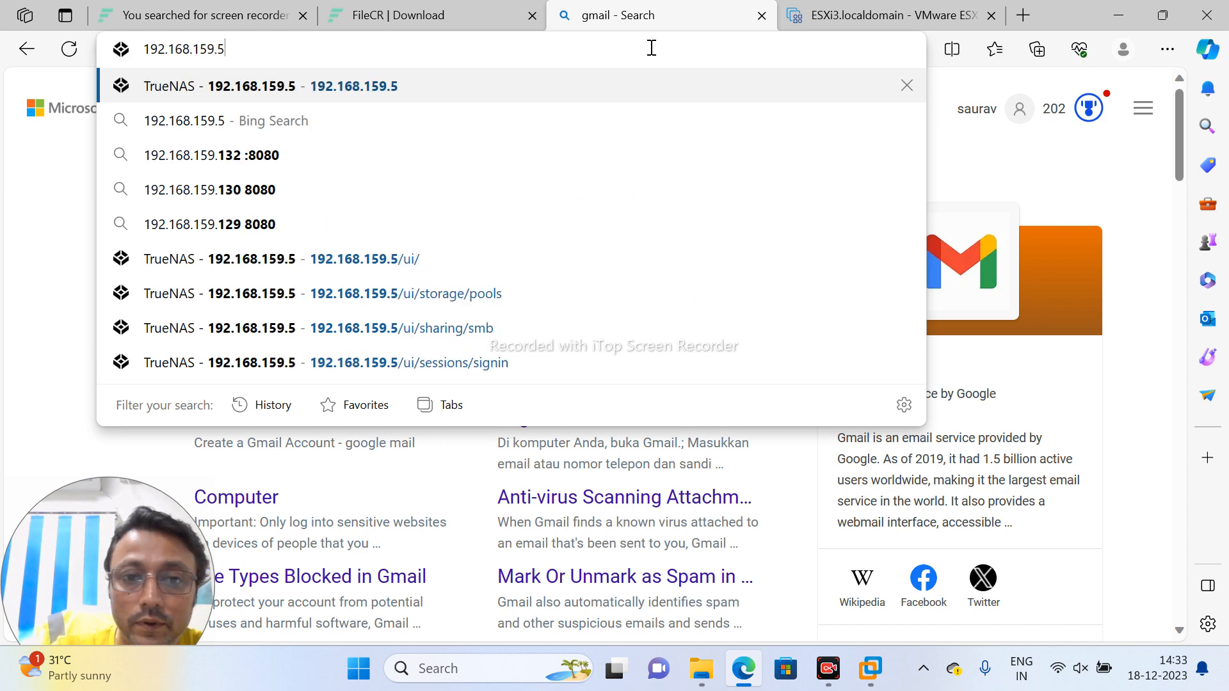
pyautogui.press('Return')
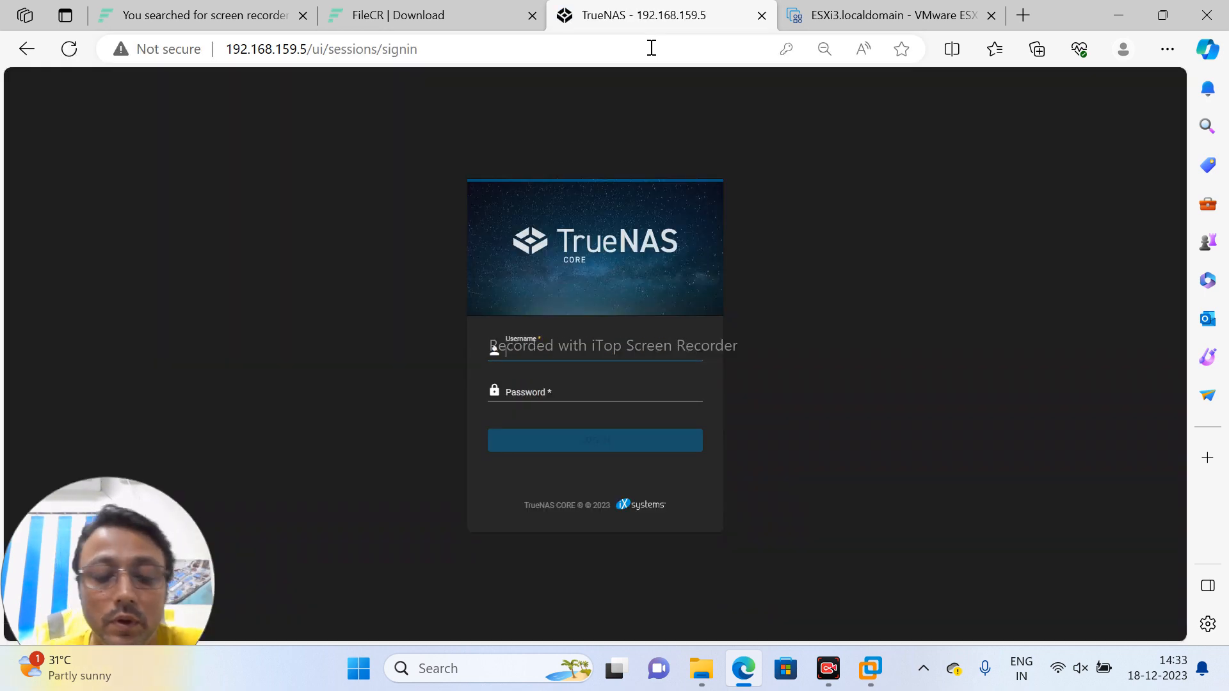
# Step: Log in to TrueNAS as root with the account password, and return to the ESXi Host Client page
pyautogui.write('root')
pyautogui.press('Tab')
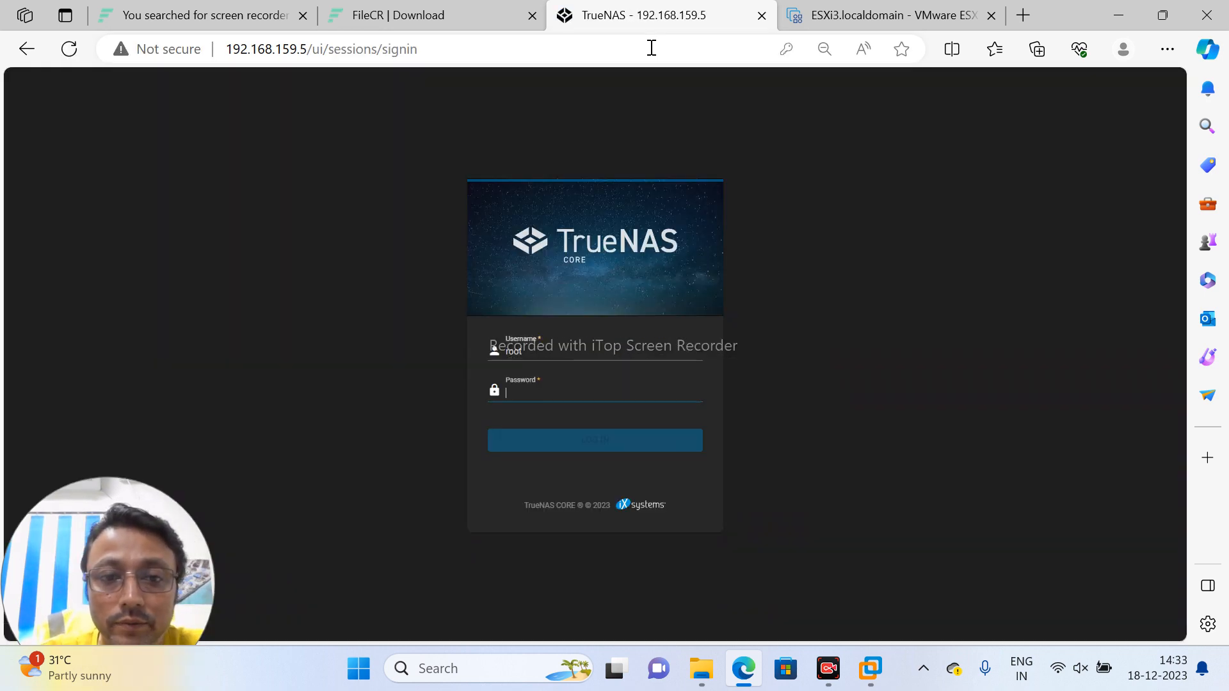
pyautogui.write('••')
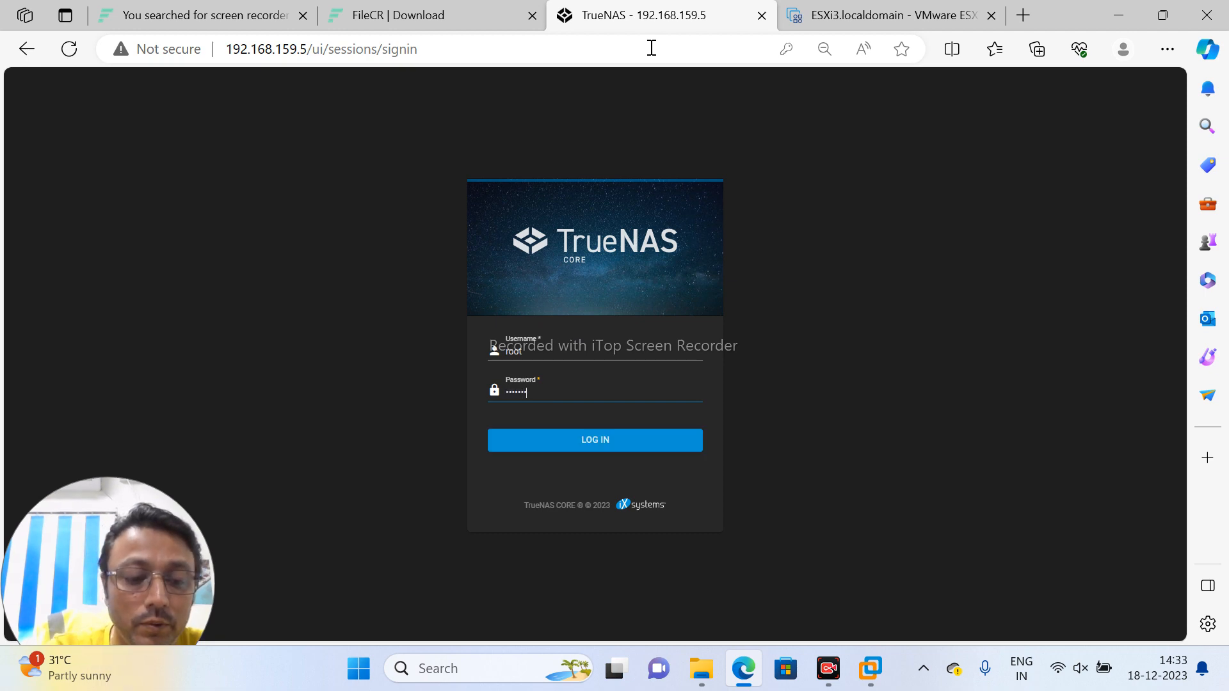
pyautogui.press('Return')
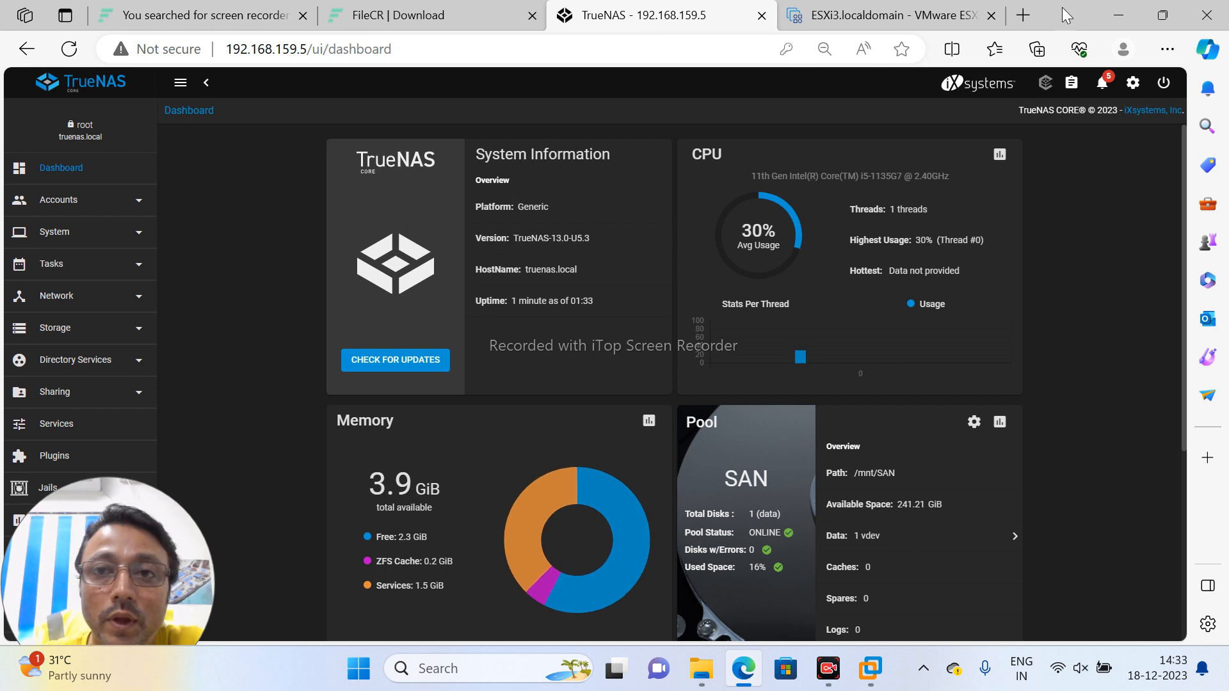
pyautogui.click(940, 16)
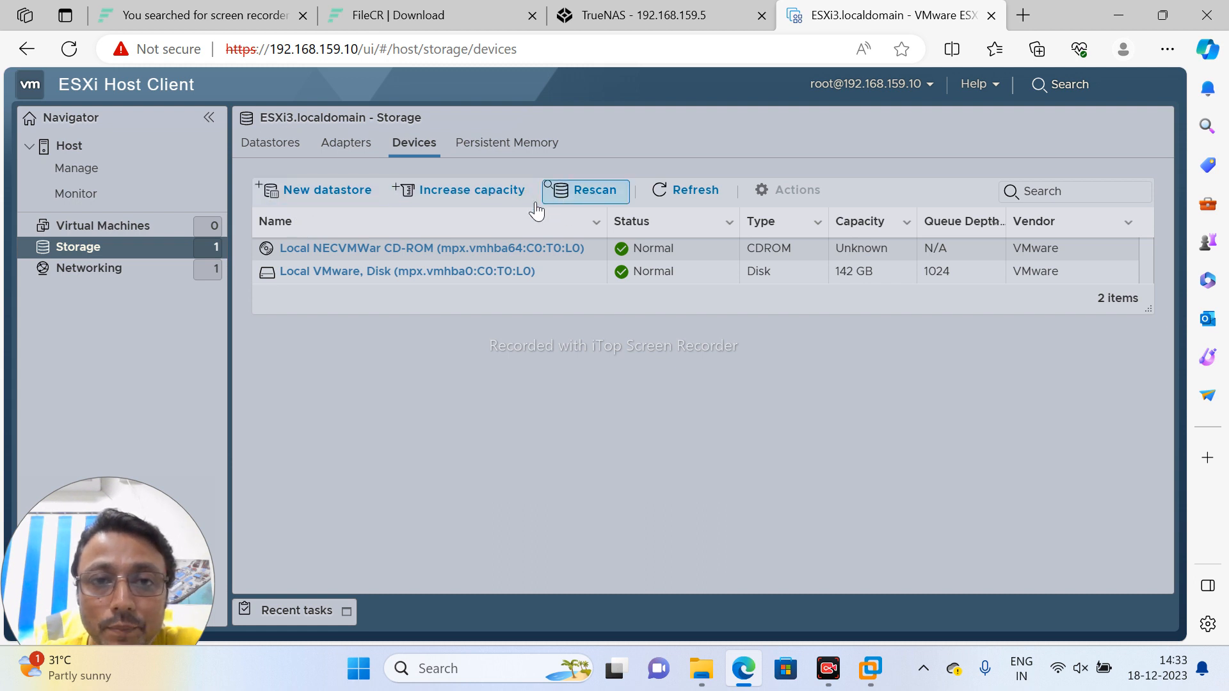
pyautogui.click(329, 190)
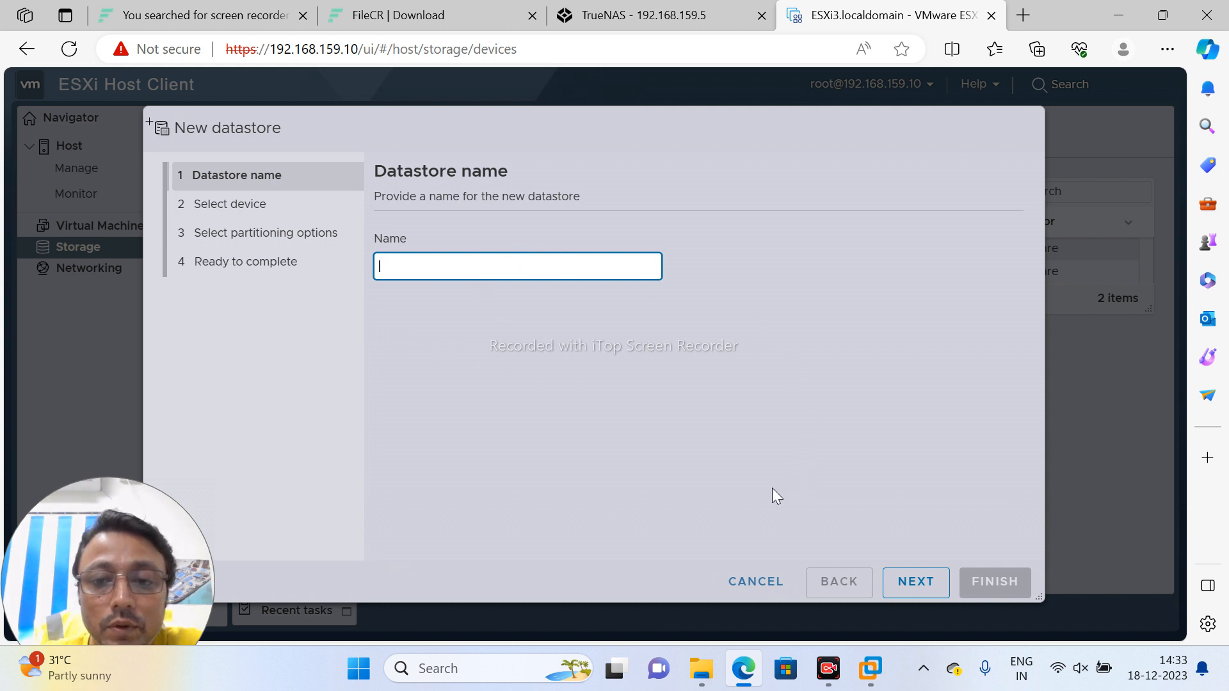
pyautogui.click(489, 268)
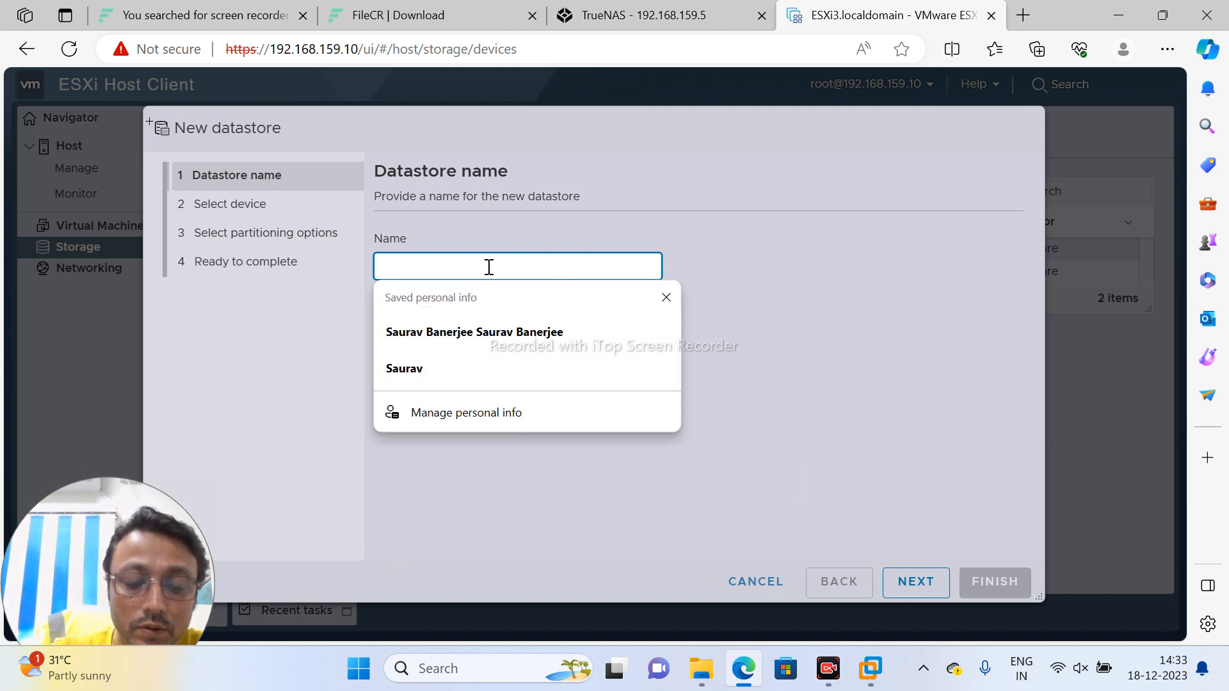
pyautogui.write('NAS')
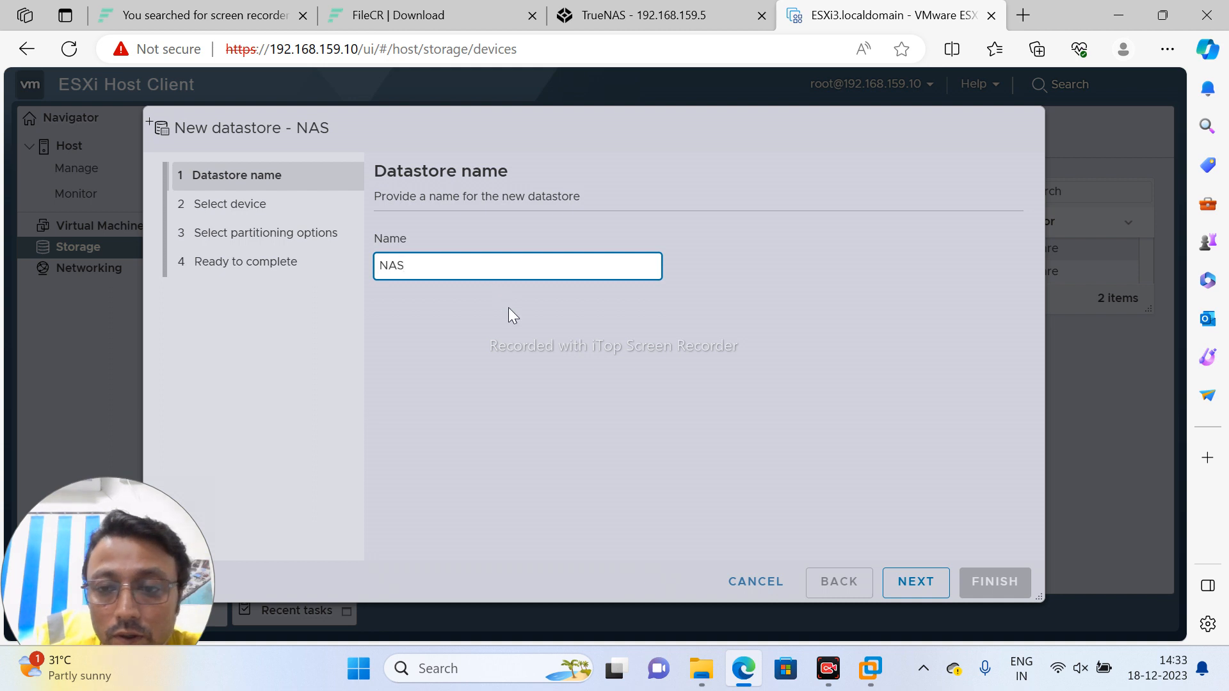
pyautogui.click(921, 585)
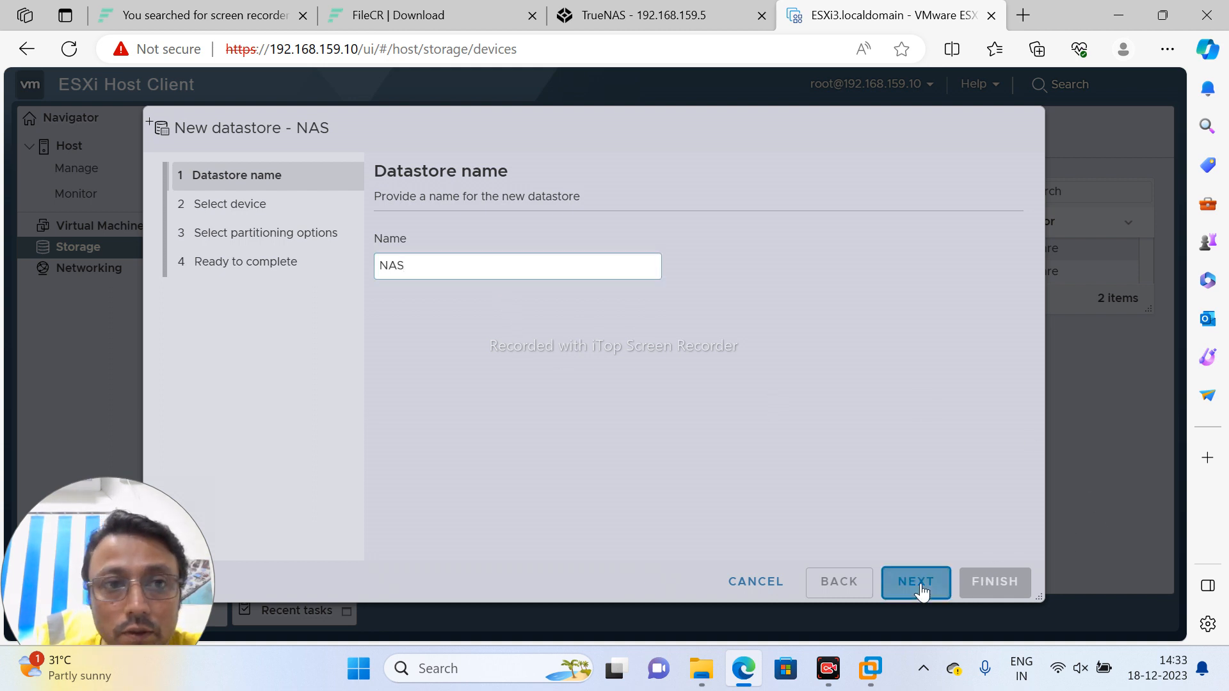
pyautogui.click(768, 583)
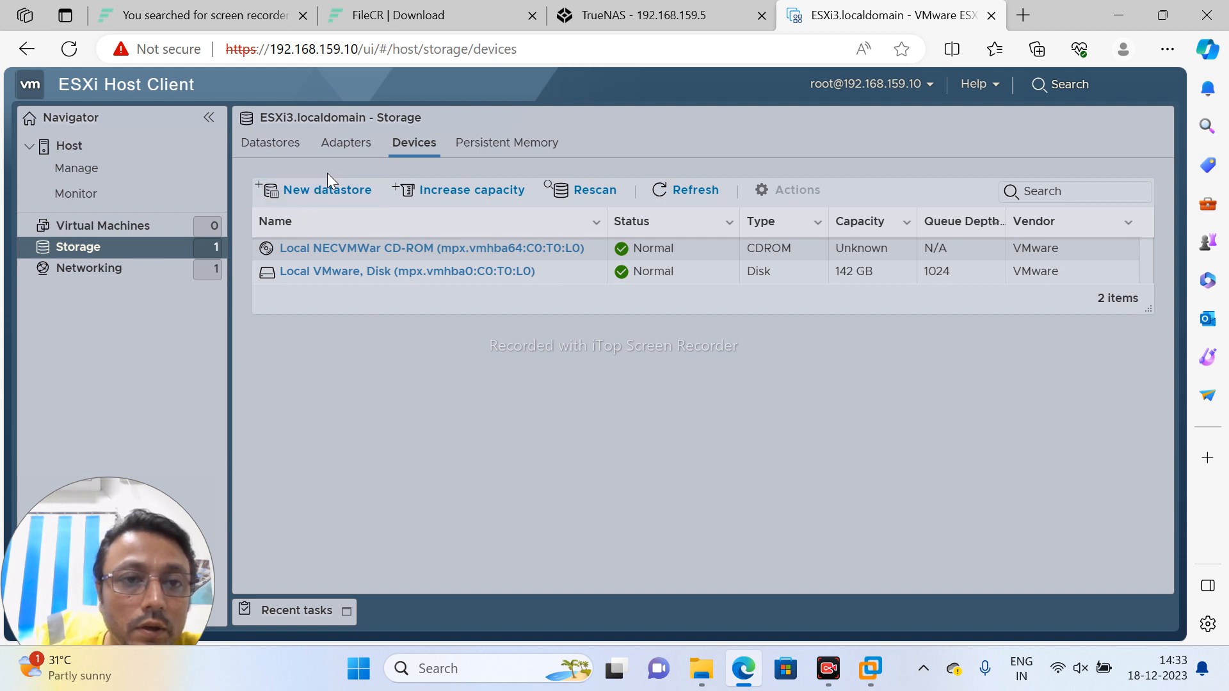
pyautogui.click(302, 191)
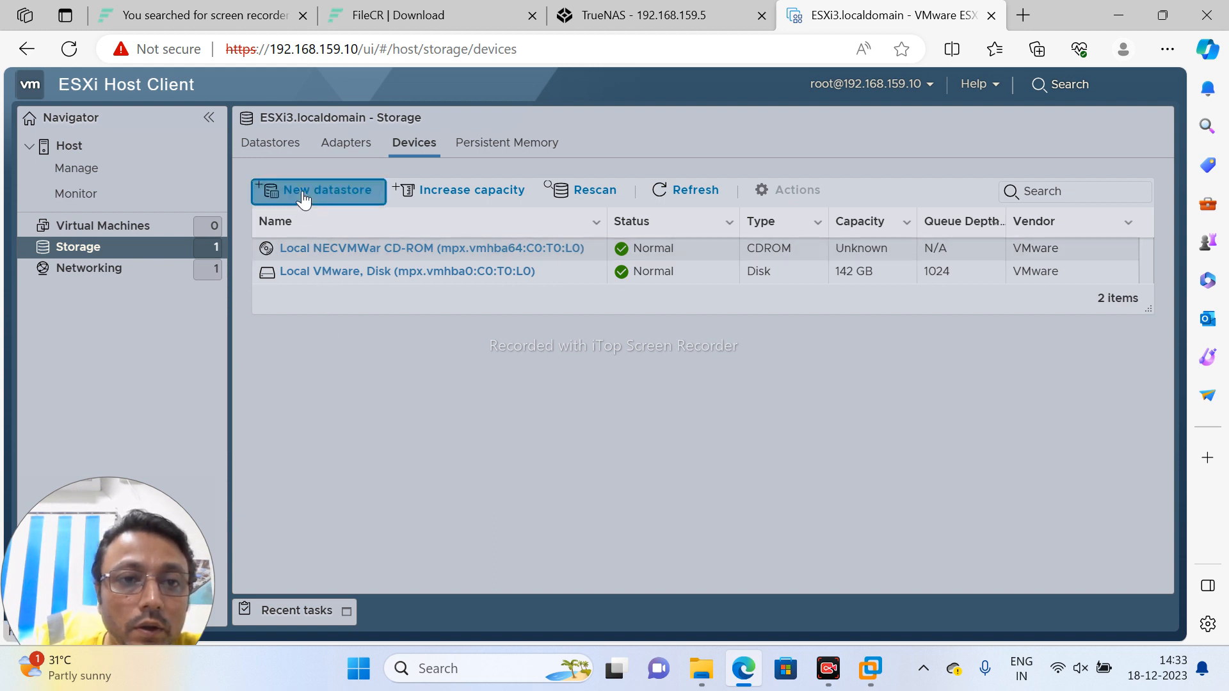
pyautogui.click(239, 207)
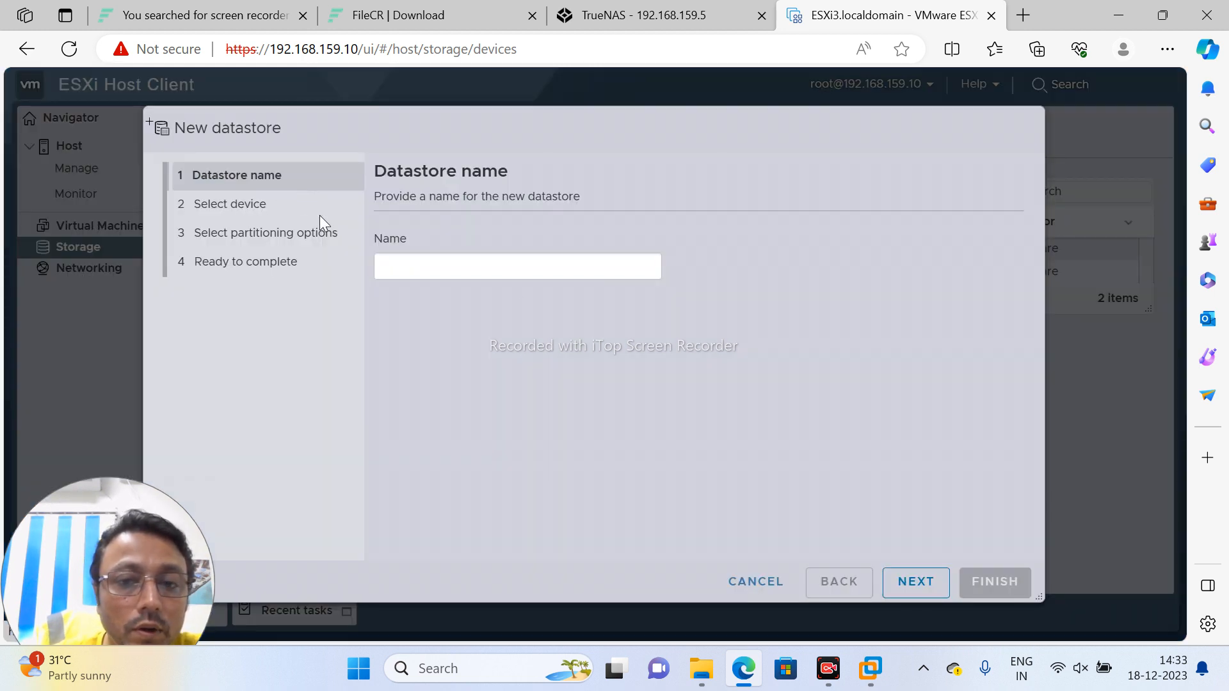
pyautogui.click(746, 580)
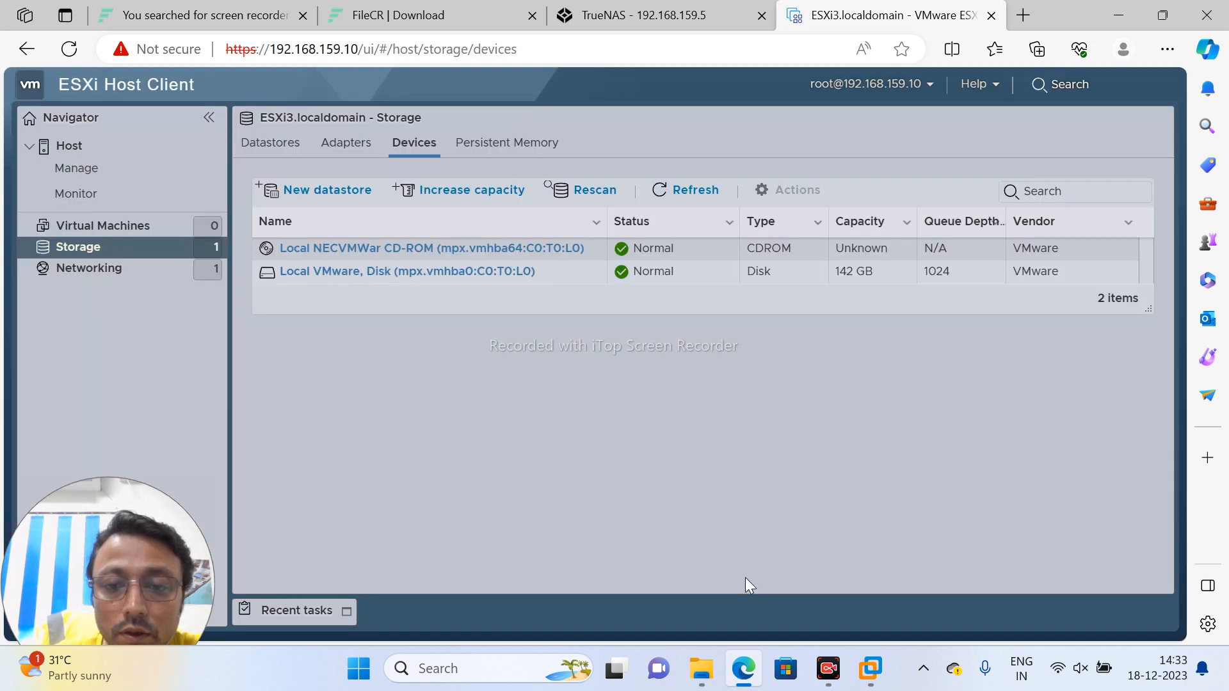
pyautogui.click(74, 268)
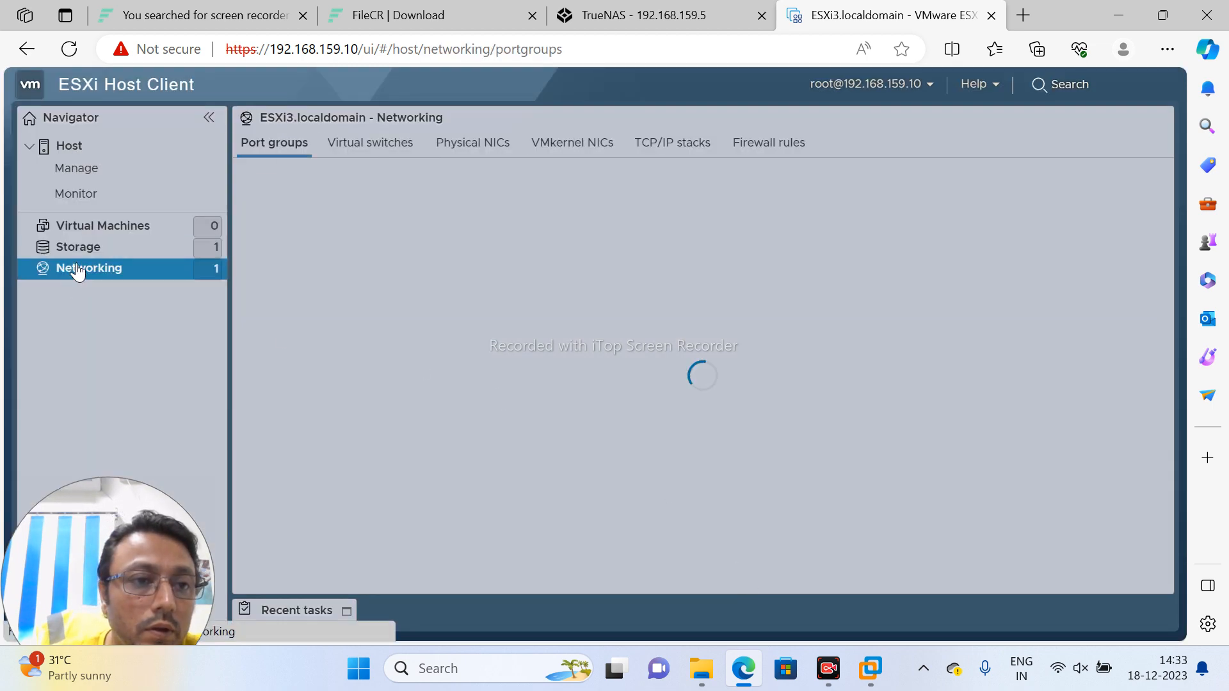
pyautogui.click(78, 248)
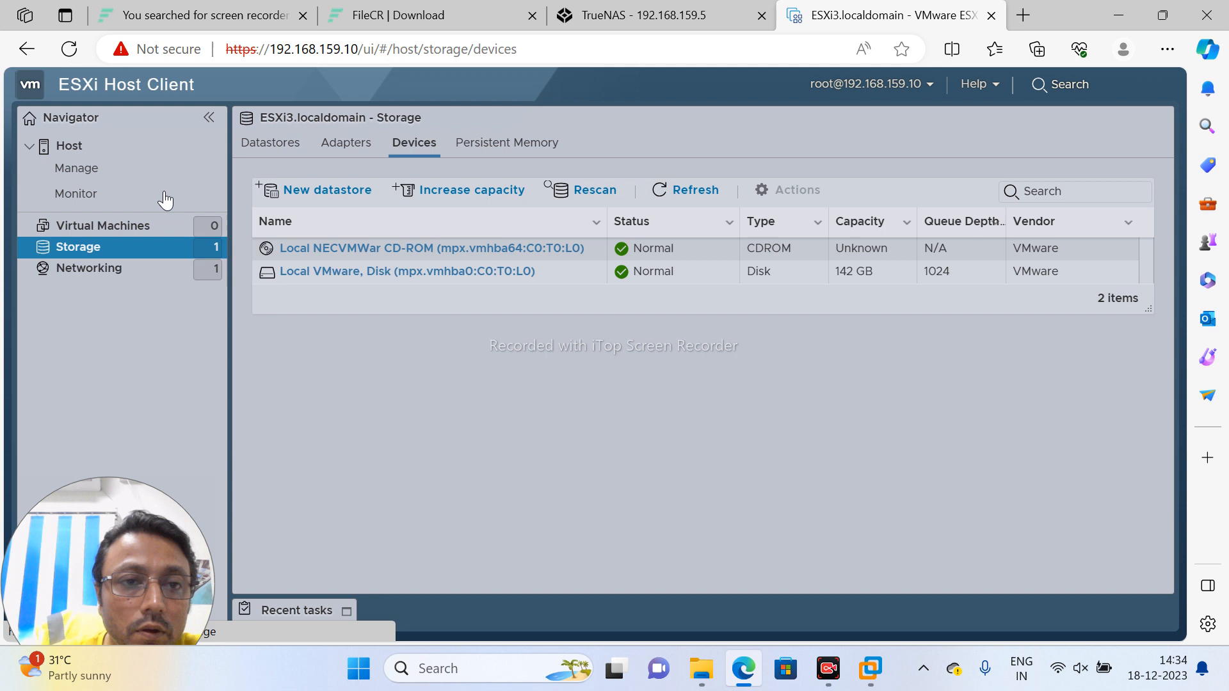
# Step: Try to create a VMFS datastore named SAN from the host's storage devices, and cancel it at the device selection
pyautogui.click(319, 190)
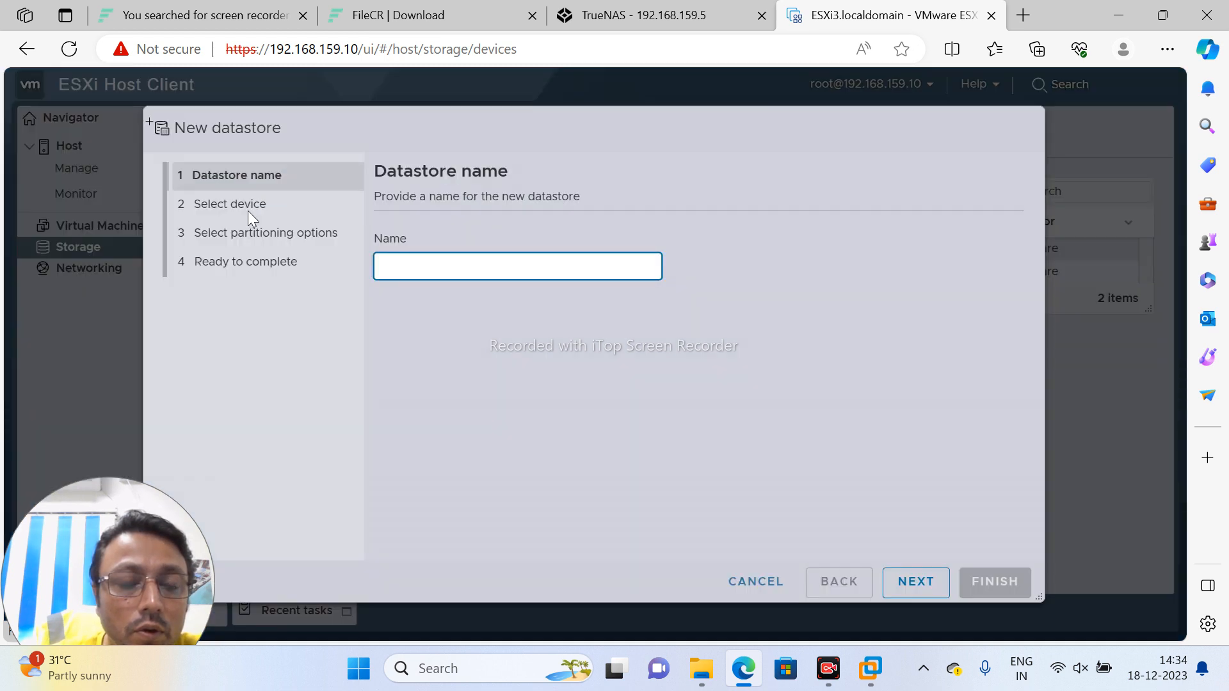
pyautogui.click(404, 272)
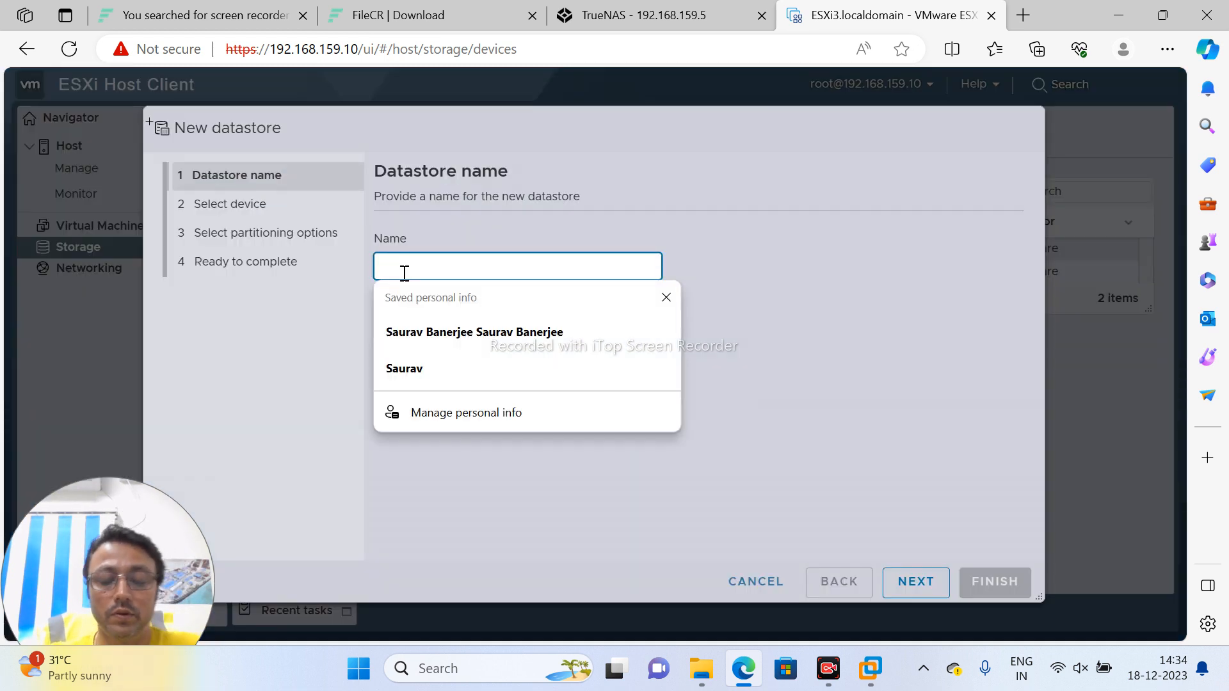
pyautogui.write('NAS')
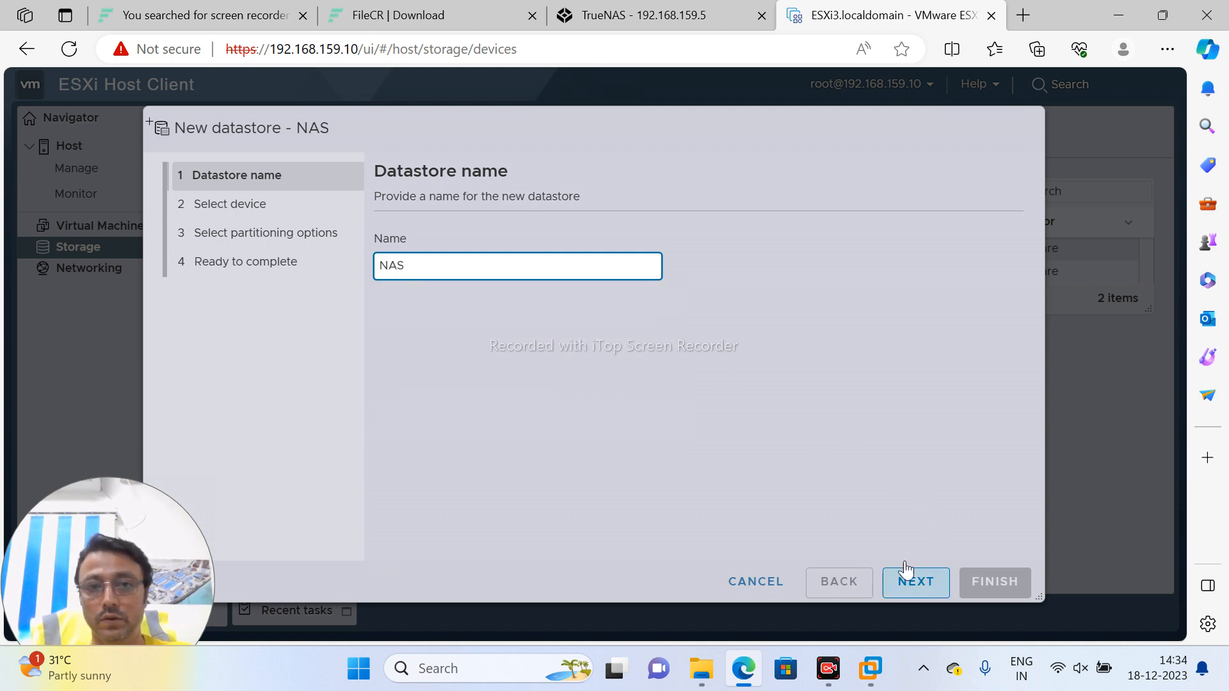
pyautogui.hotkey('ctrl', 'a')
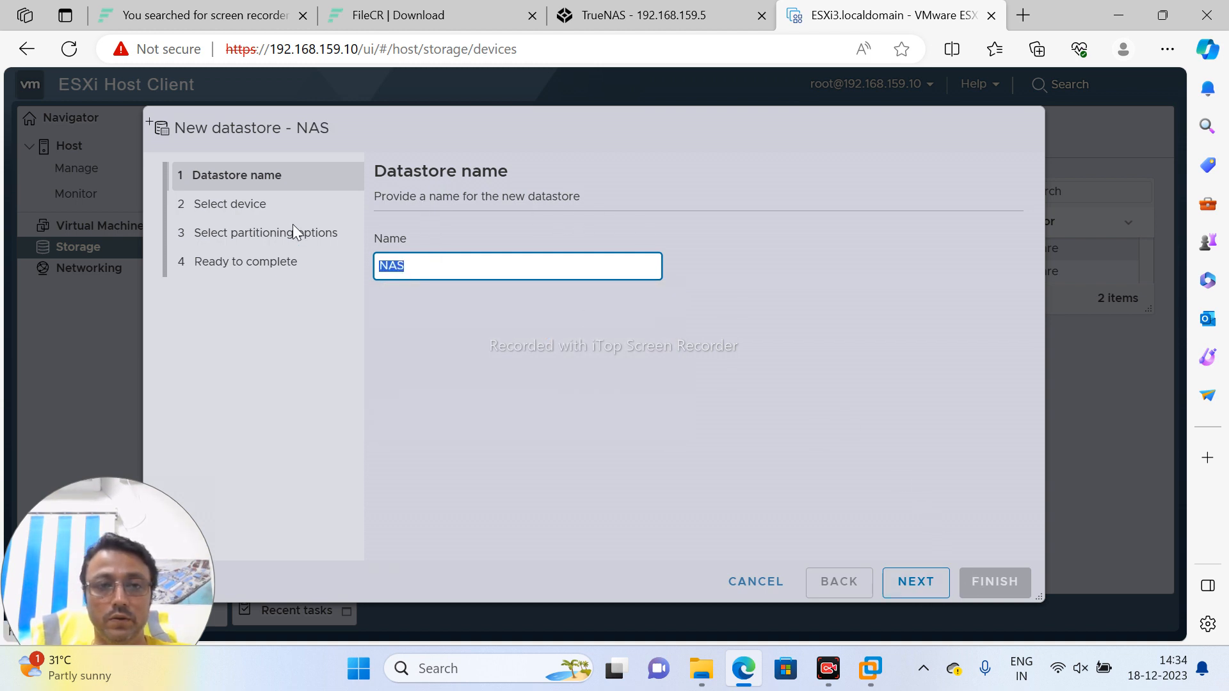
pyautogui.write('SAB')
pyautogui.press('BackSpace')
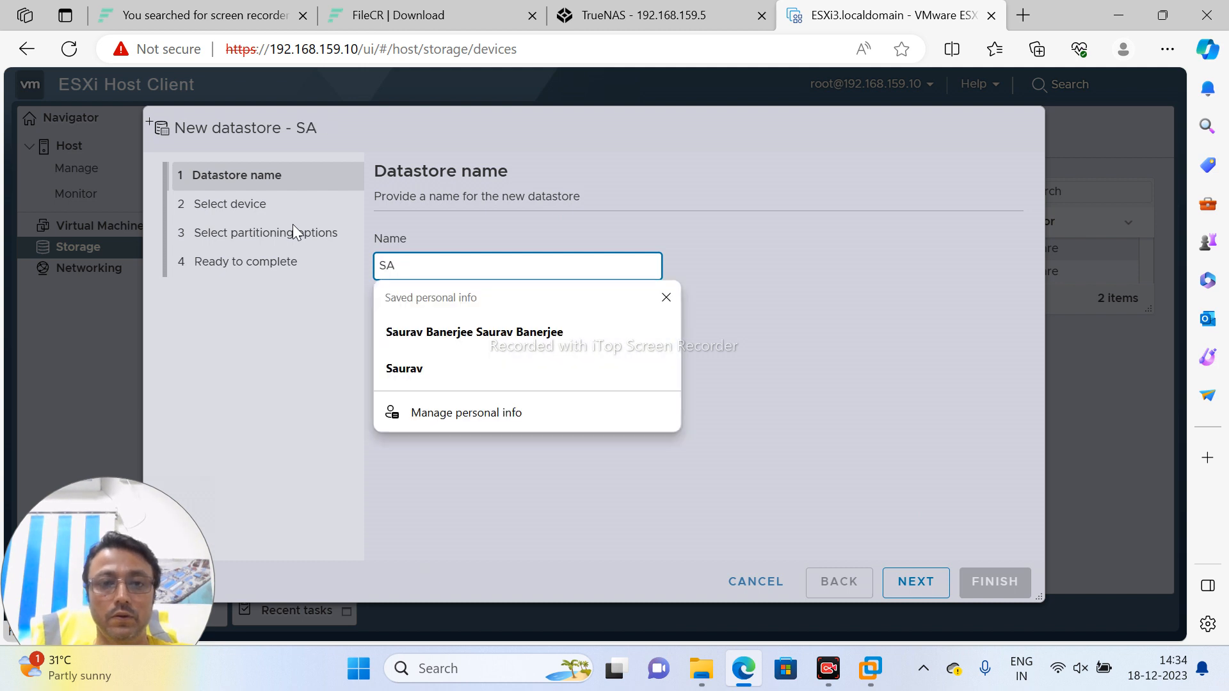
pyautogui.write('N')
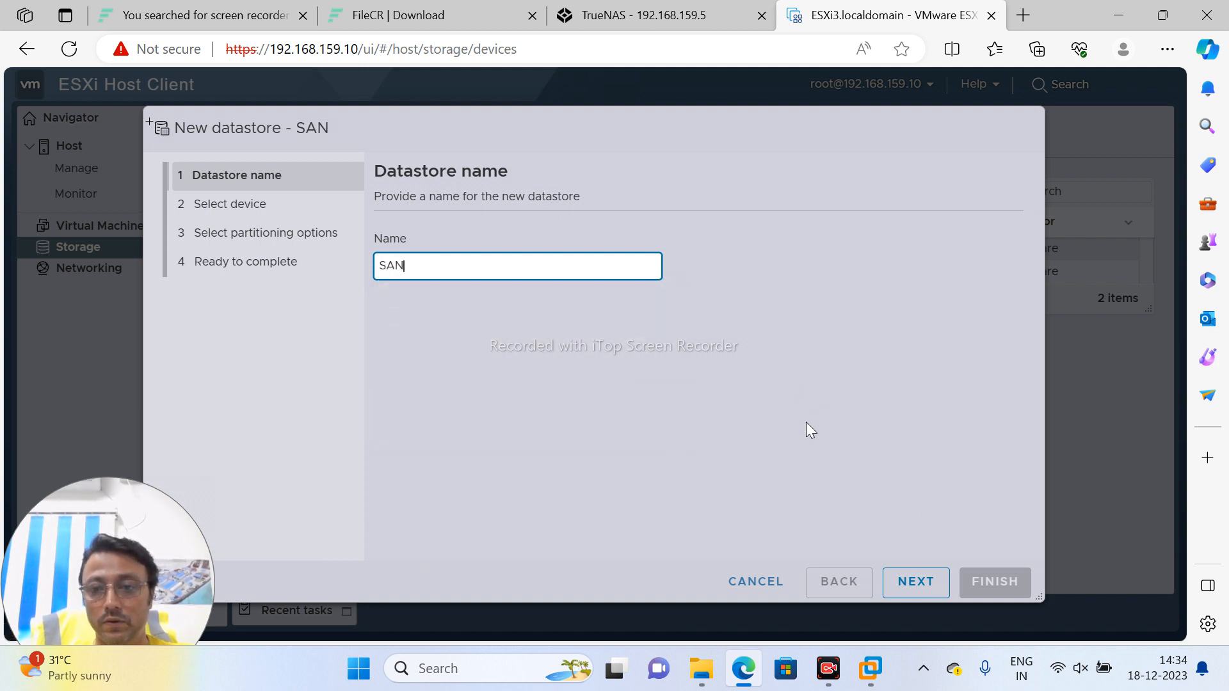
pyautogui.click(915, 583)
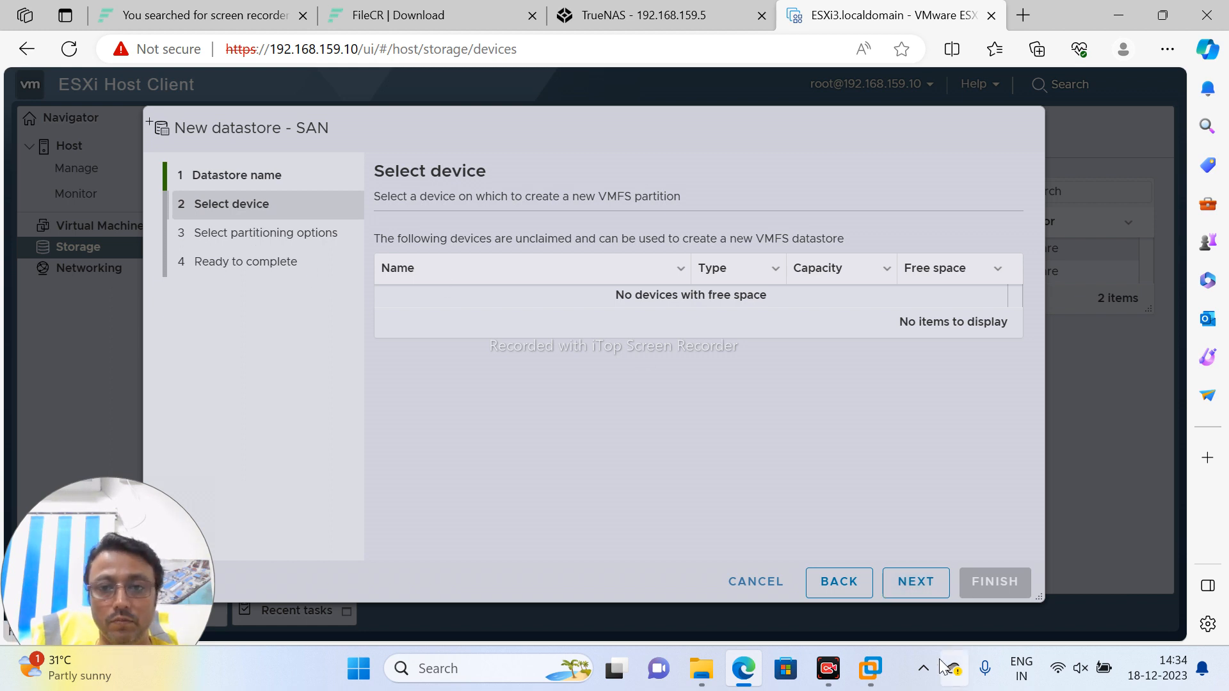
pyautogui.click(753, 581)
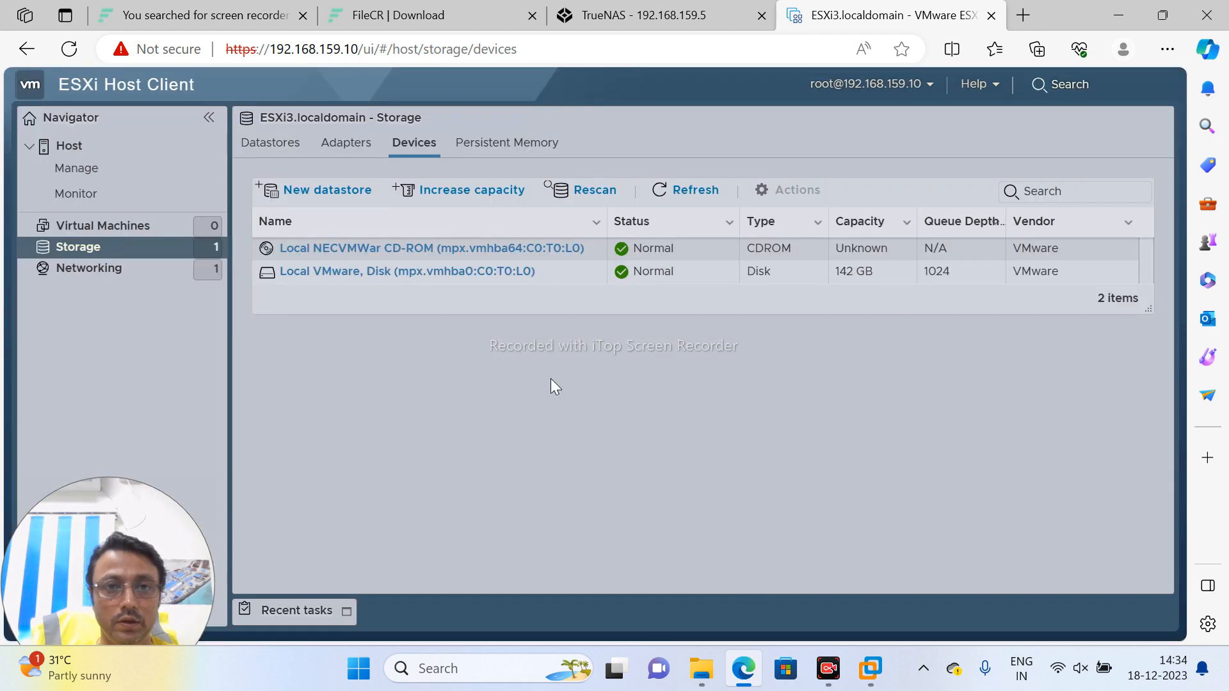
# Step: Start mounting an NFS datastore named SAN from server 192.168.159.5 in the host's datastores, and begin the share path with /mnt
pyautogui.click(274, 144)
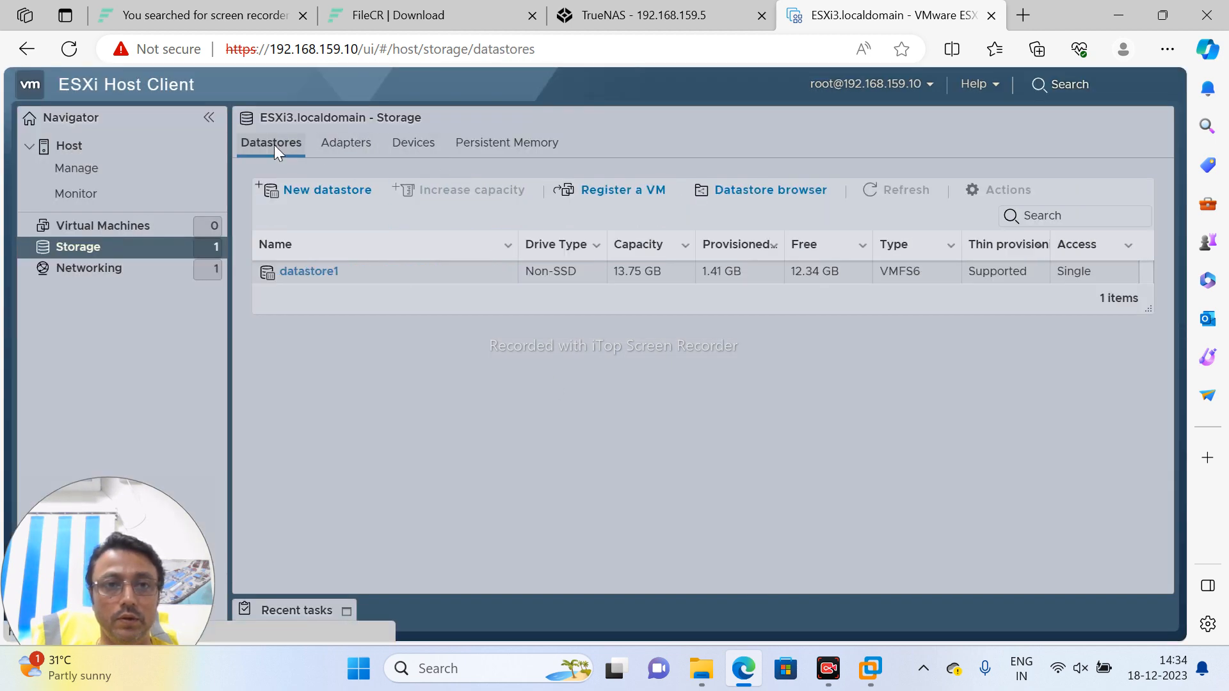
pyautogui.click(300, 192)
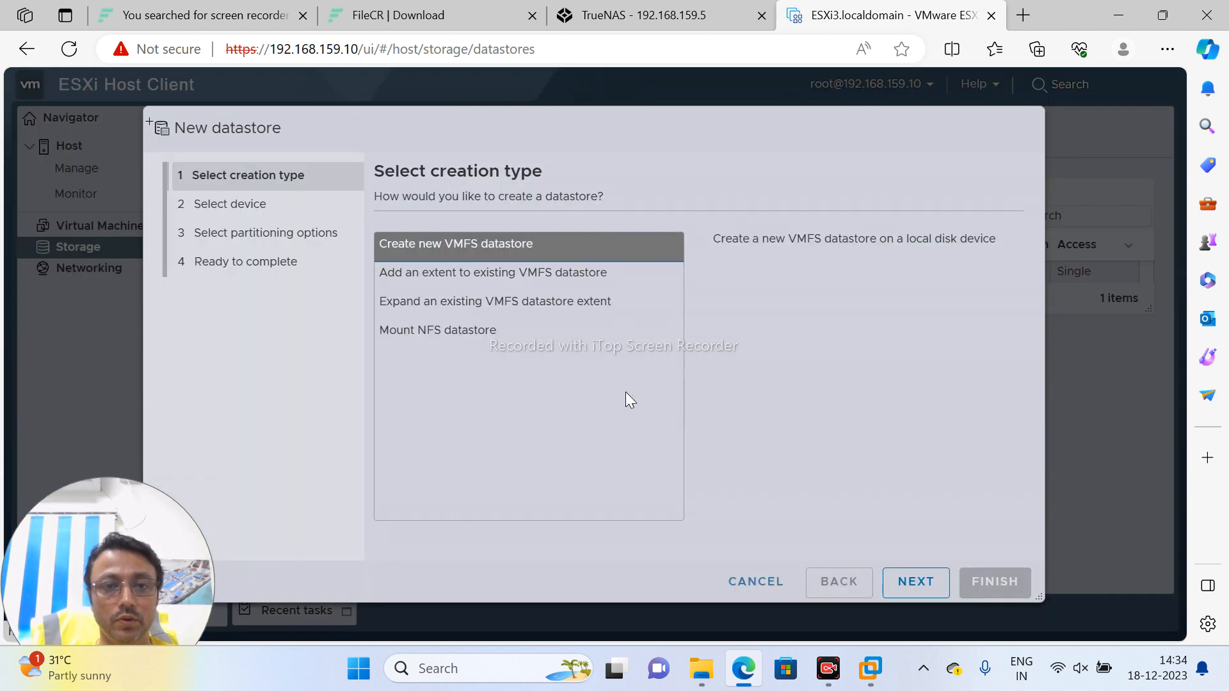
pyautogui.click(470, 329)
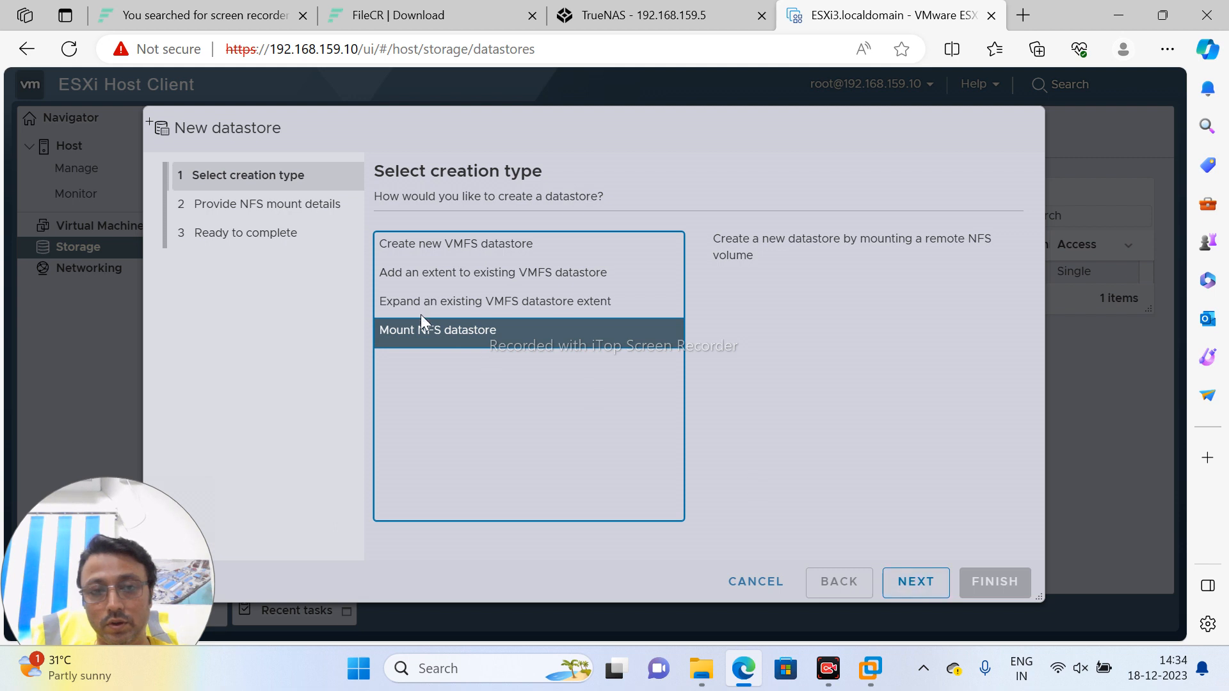
pyautogui.click(926, 581)
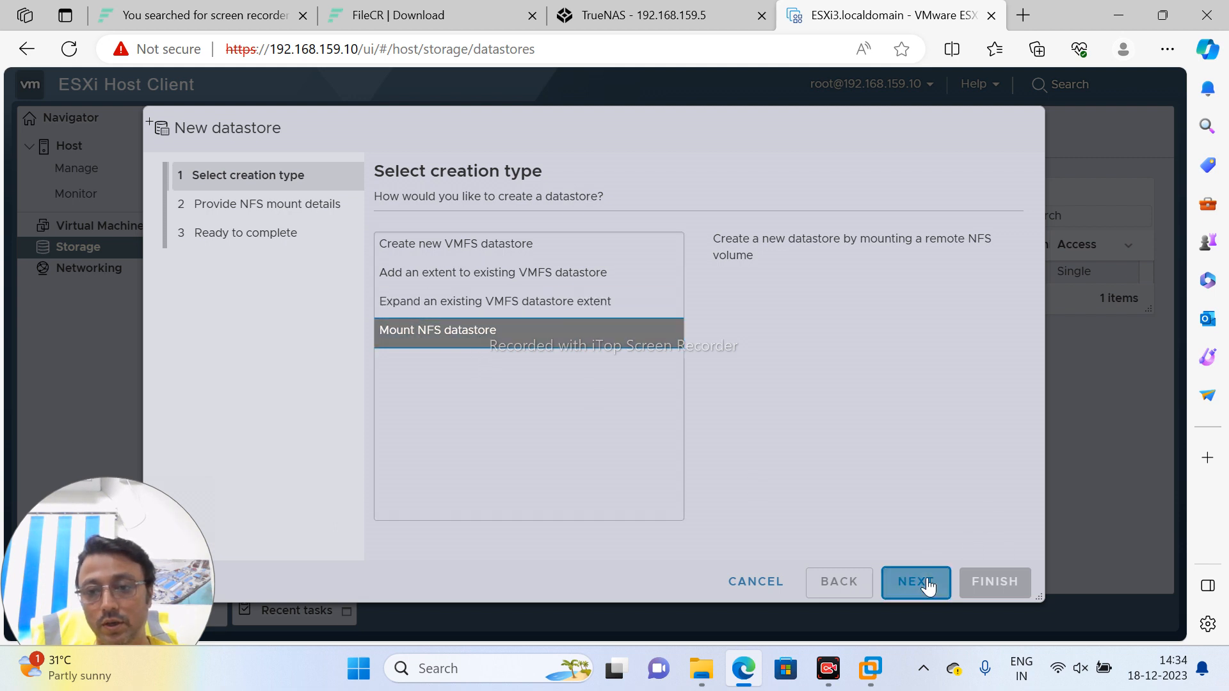
pyautogui.write('SAN')
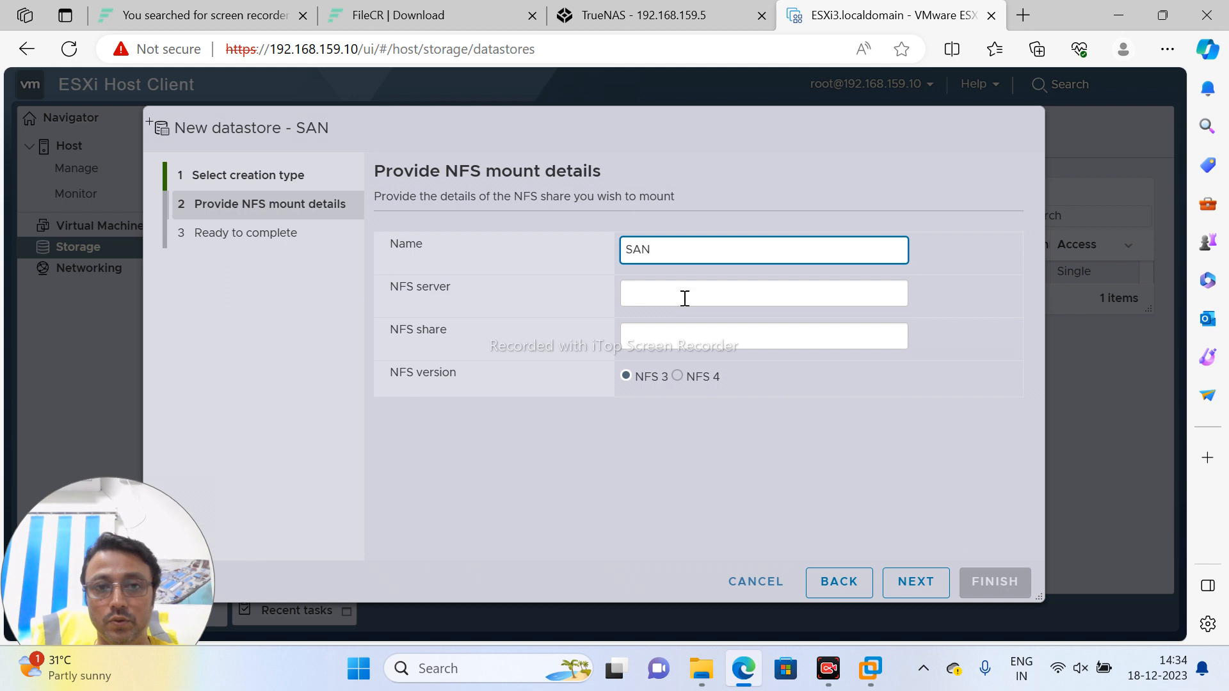
pyautogui.click(685, 292)
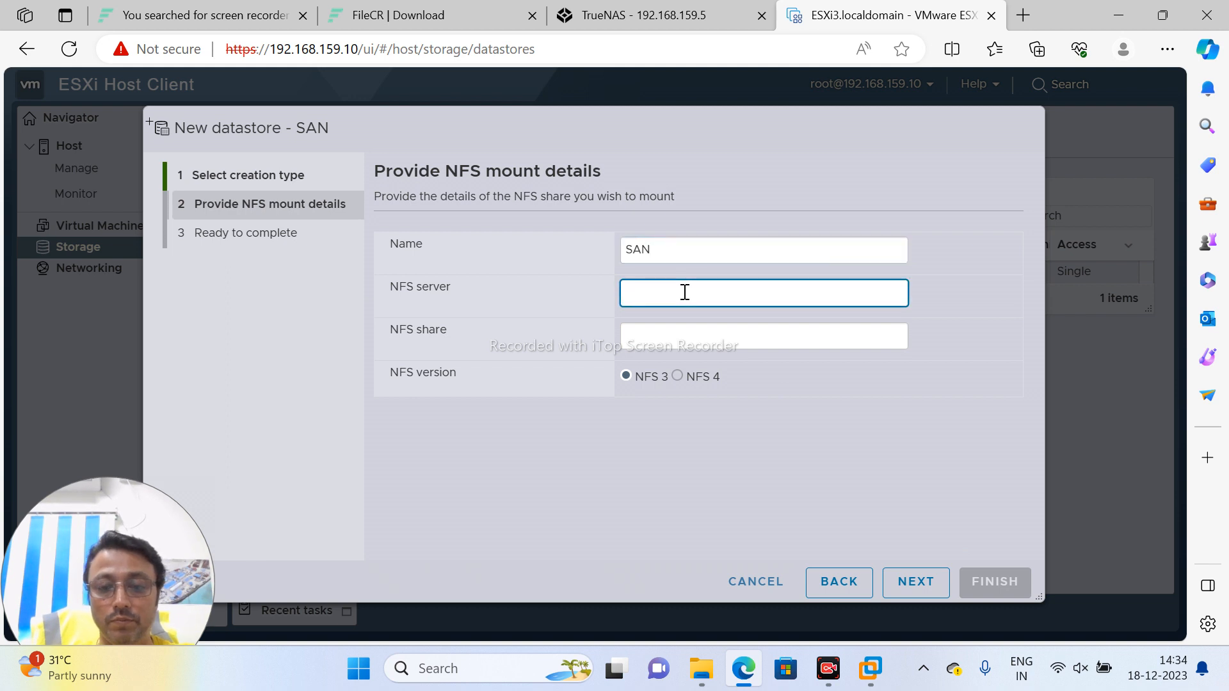
pyautogui.write('192.168')
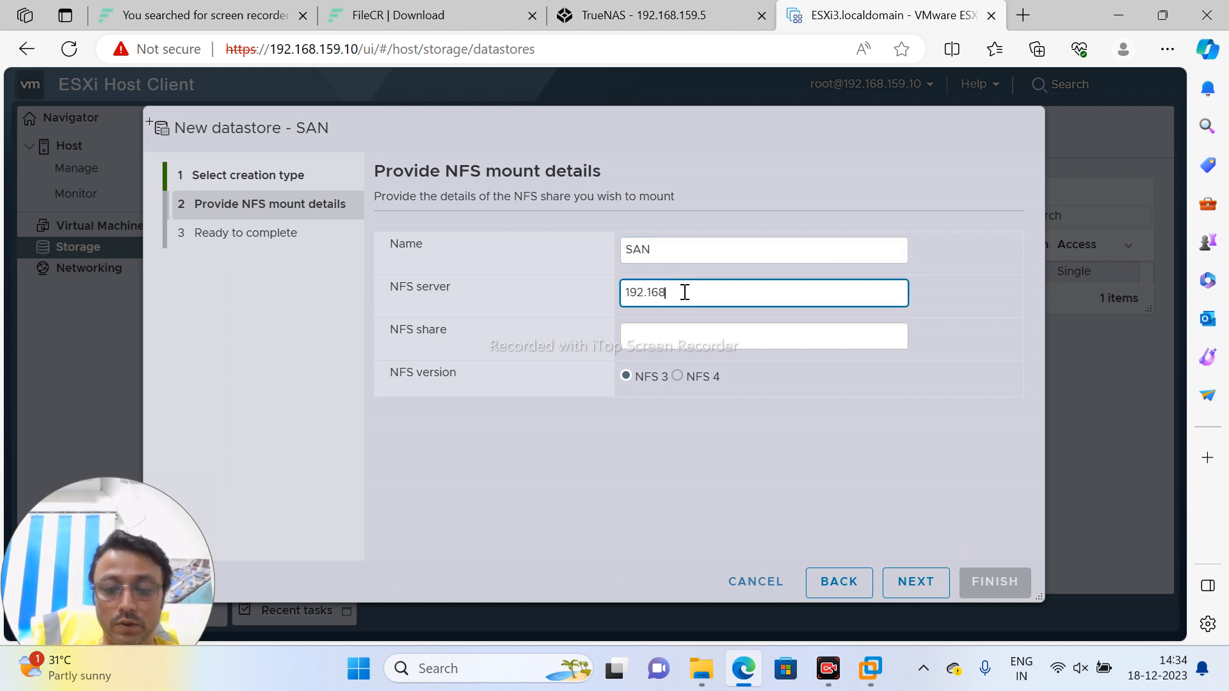
pyautogui.write('.159.5')
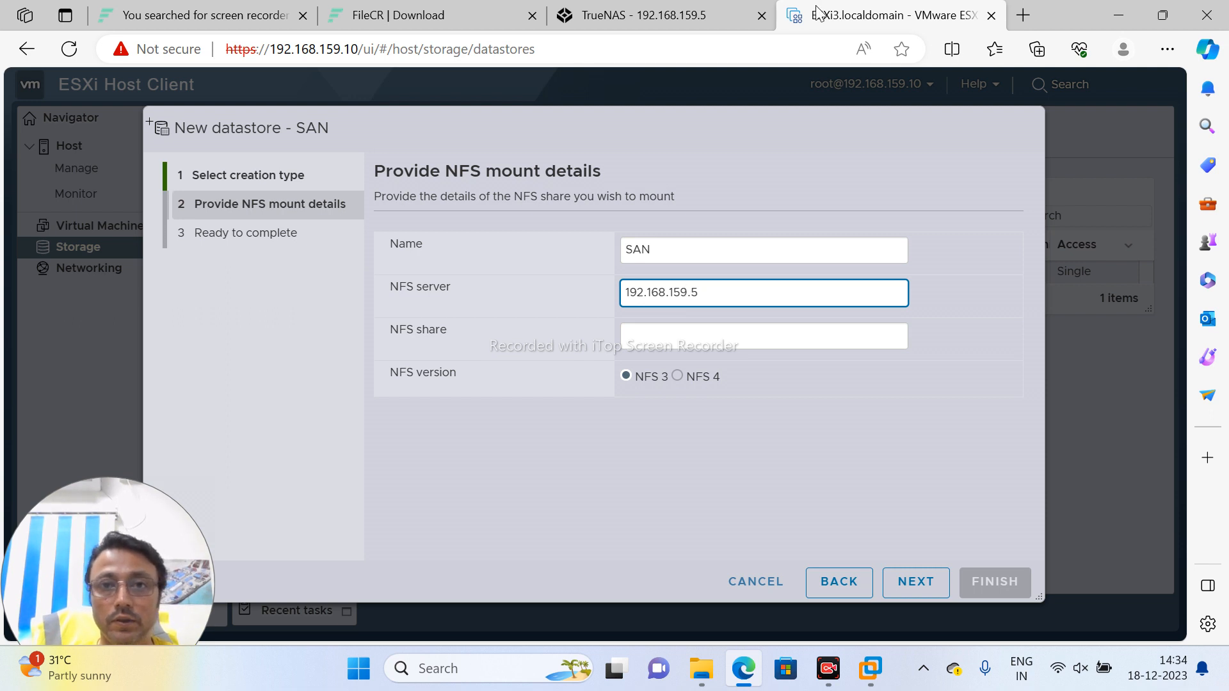
pyautogui.click(715, 328)
pyautogui.write('/mnt')
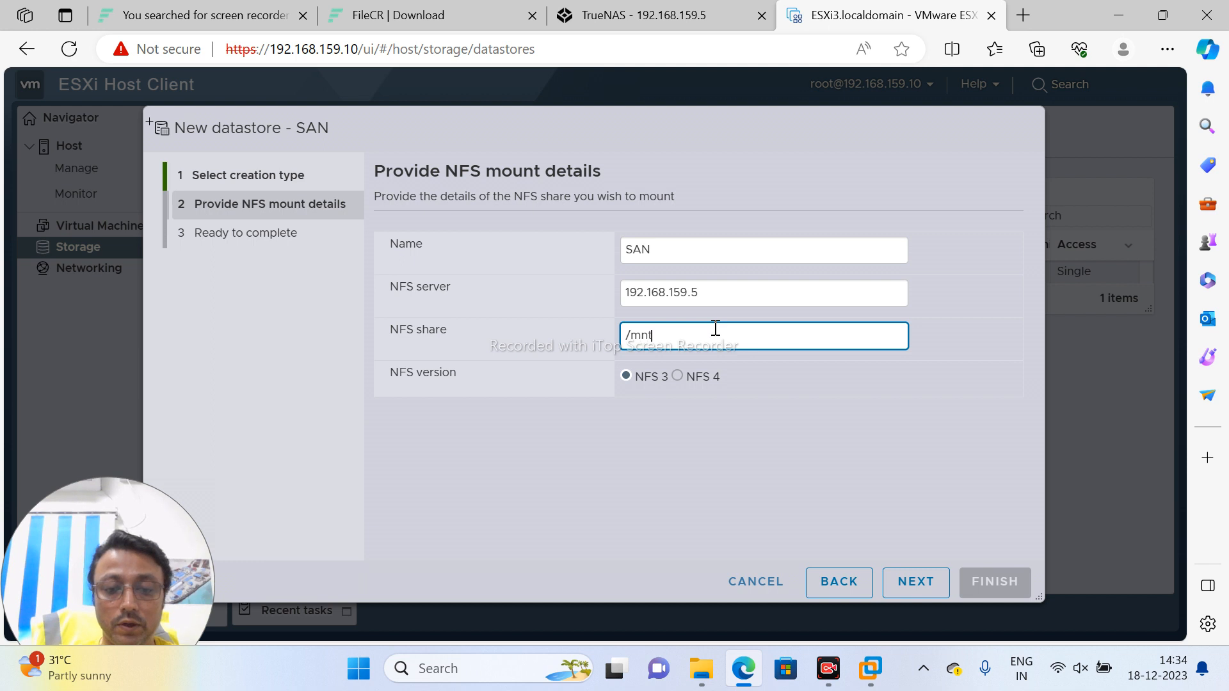
# Step: Look up the SAN pool's path on the TrueNAS dashboard
pyautogui.click(684, 21)
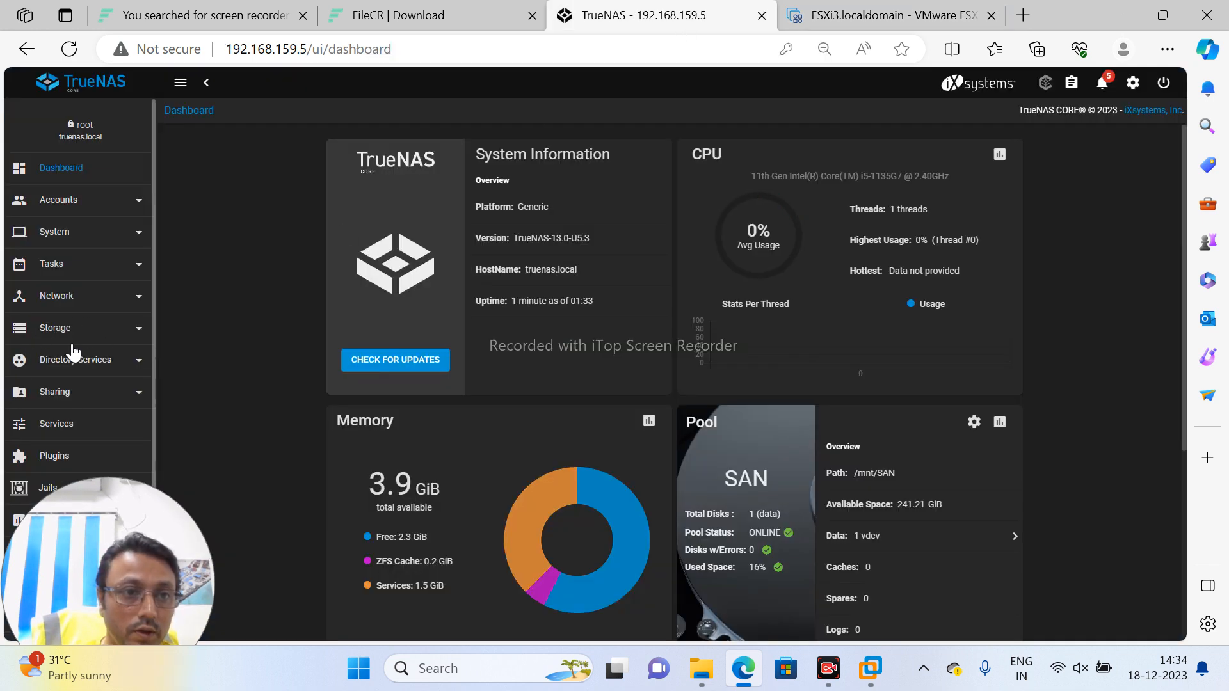
pyautogui.click(62, 397)
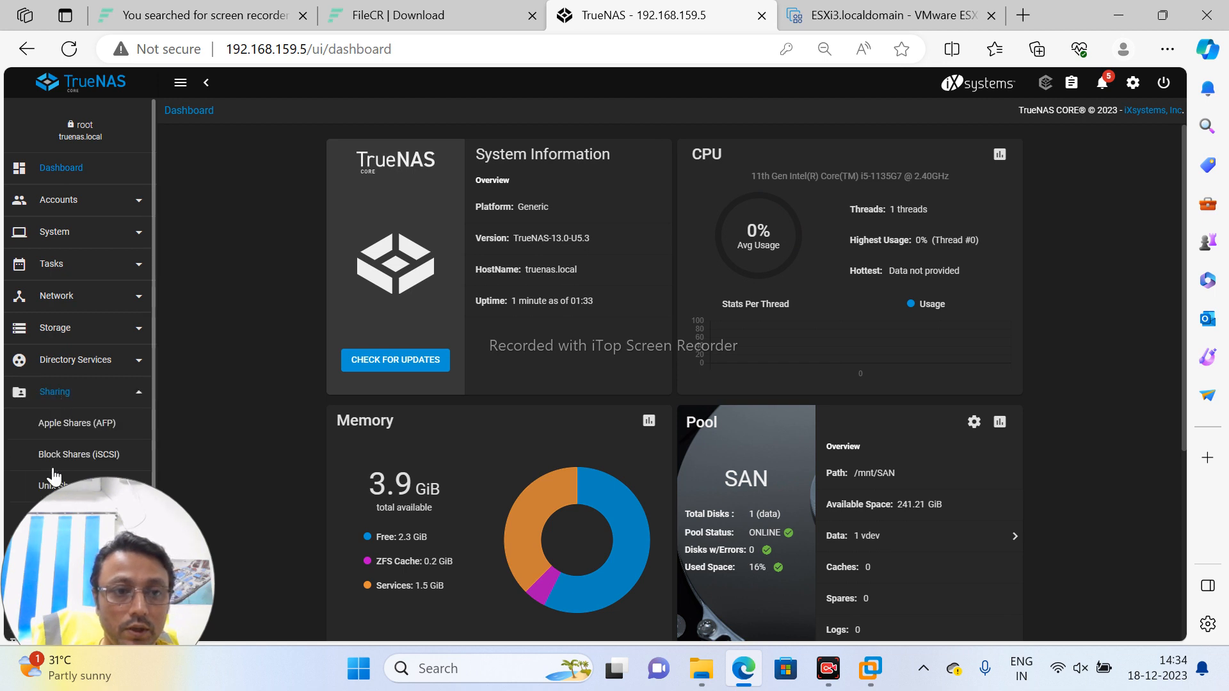
pyautogui.click(71, 395)
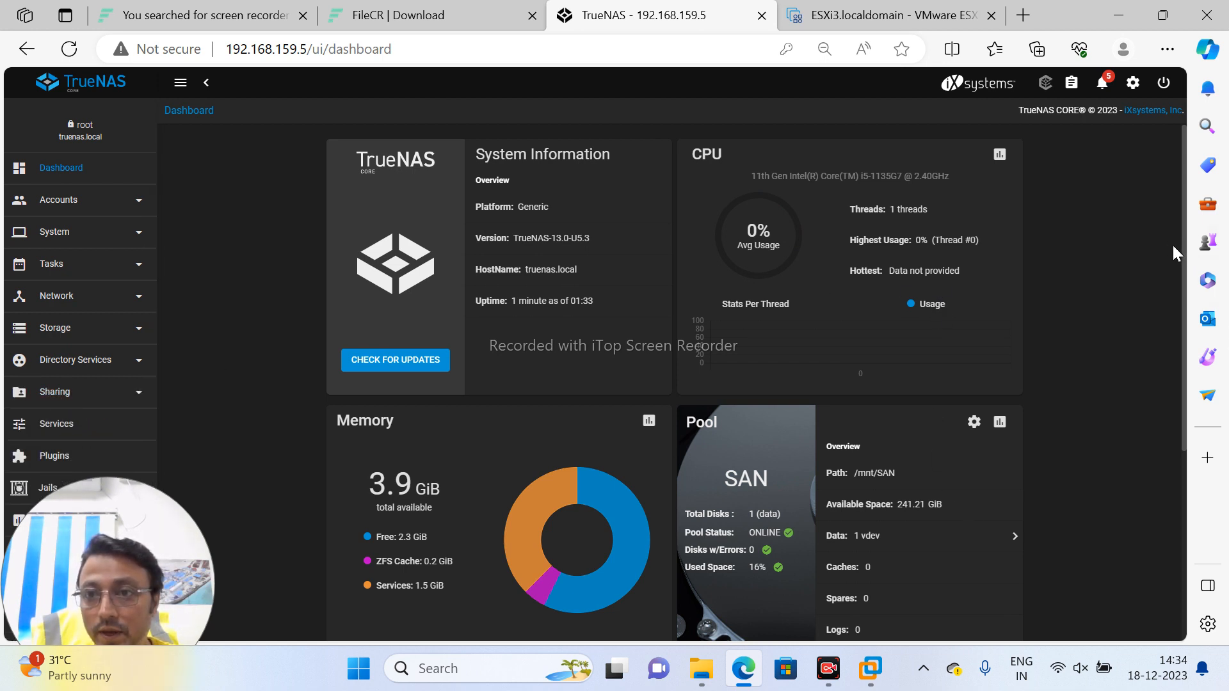
pyautogui.moveTo(1182, 255); pyautogui.dragTo(1172, 430)
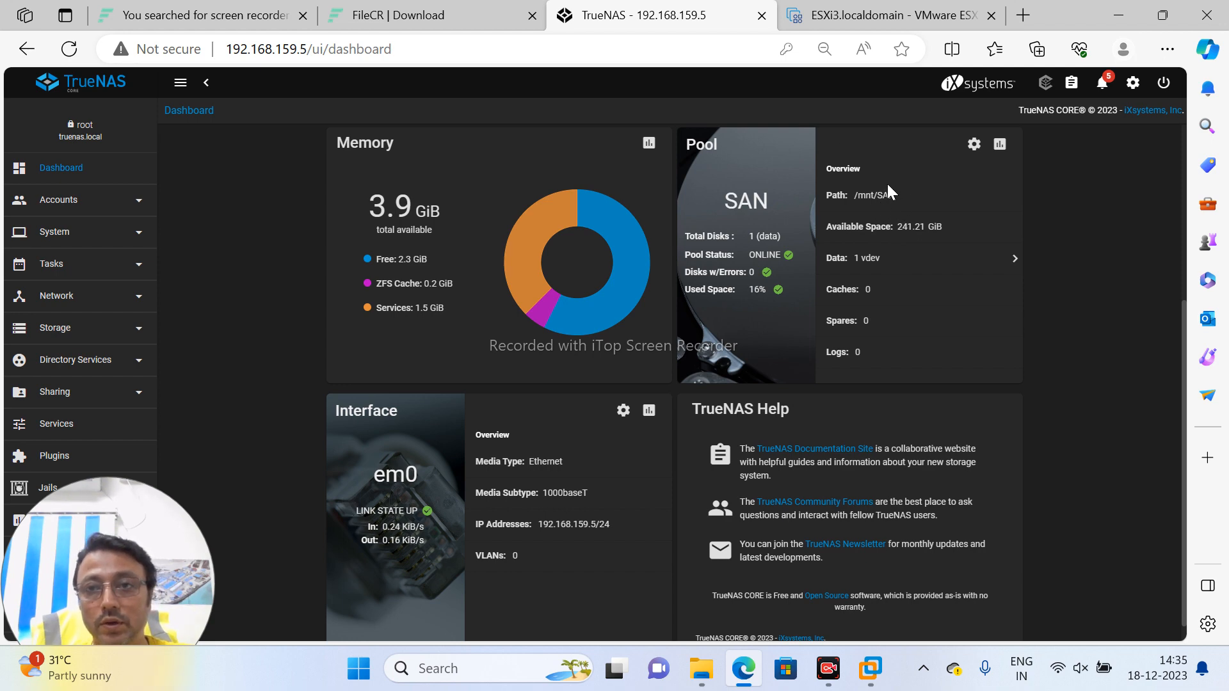
# Step: Return to the ESXi Host Client, complete the NFS share path as /mnt/SAN, and finish mounting the datastore
pyautogui.click(826, 19)
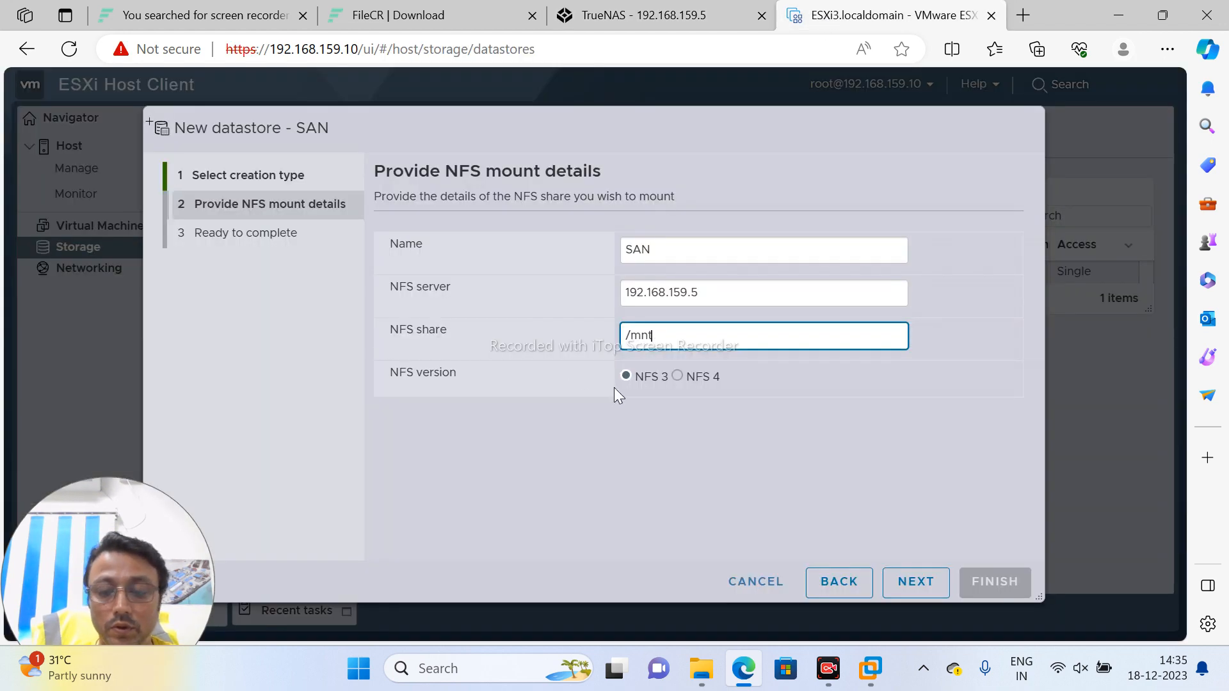
pyautogui.write('/SAN')
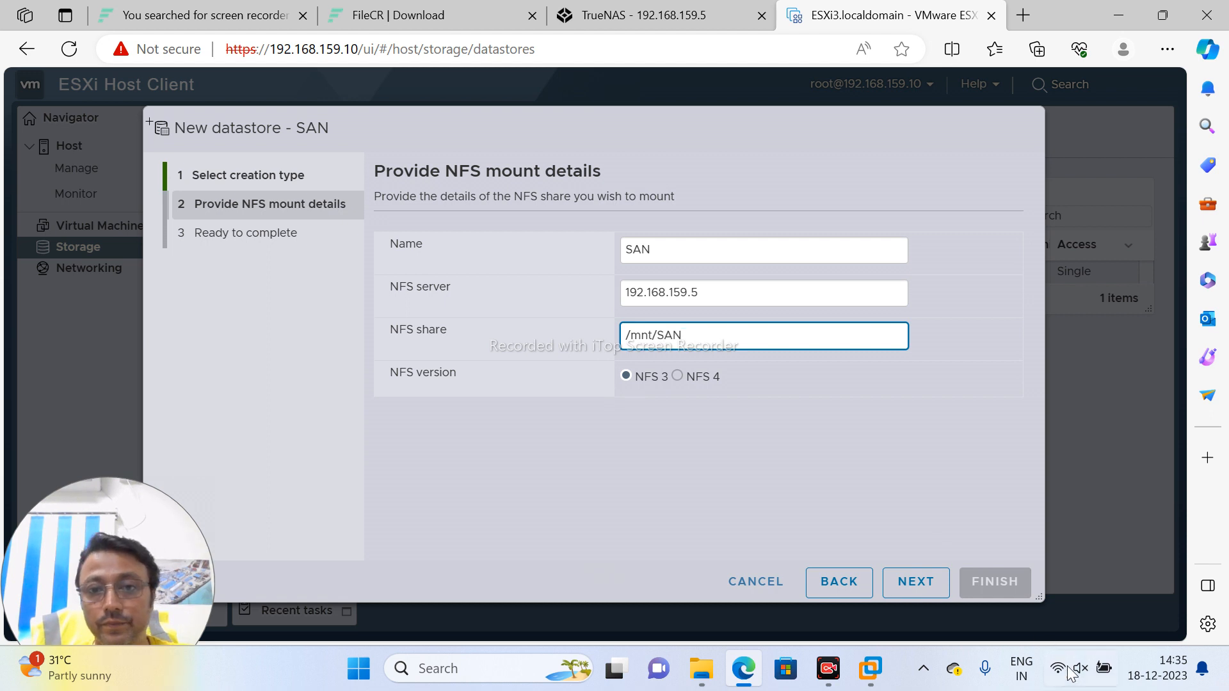
pyautogui.click(917, 582)
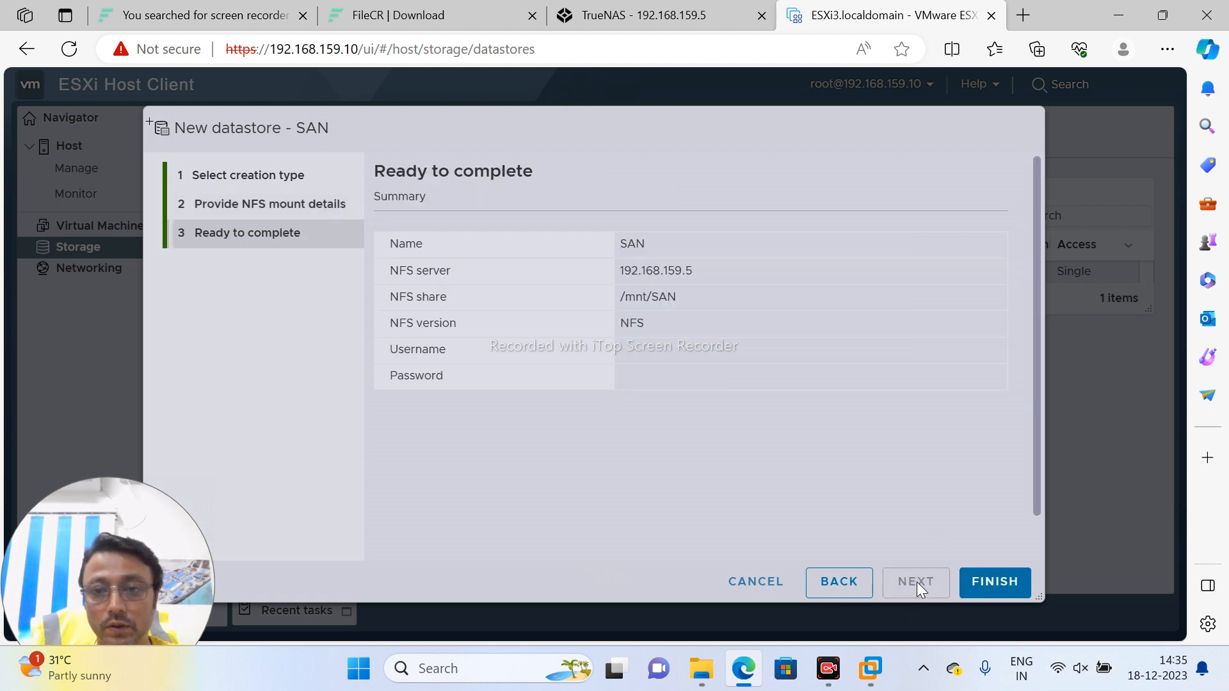
pyautogui.click(992, 582)
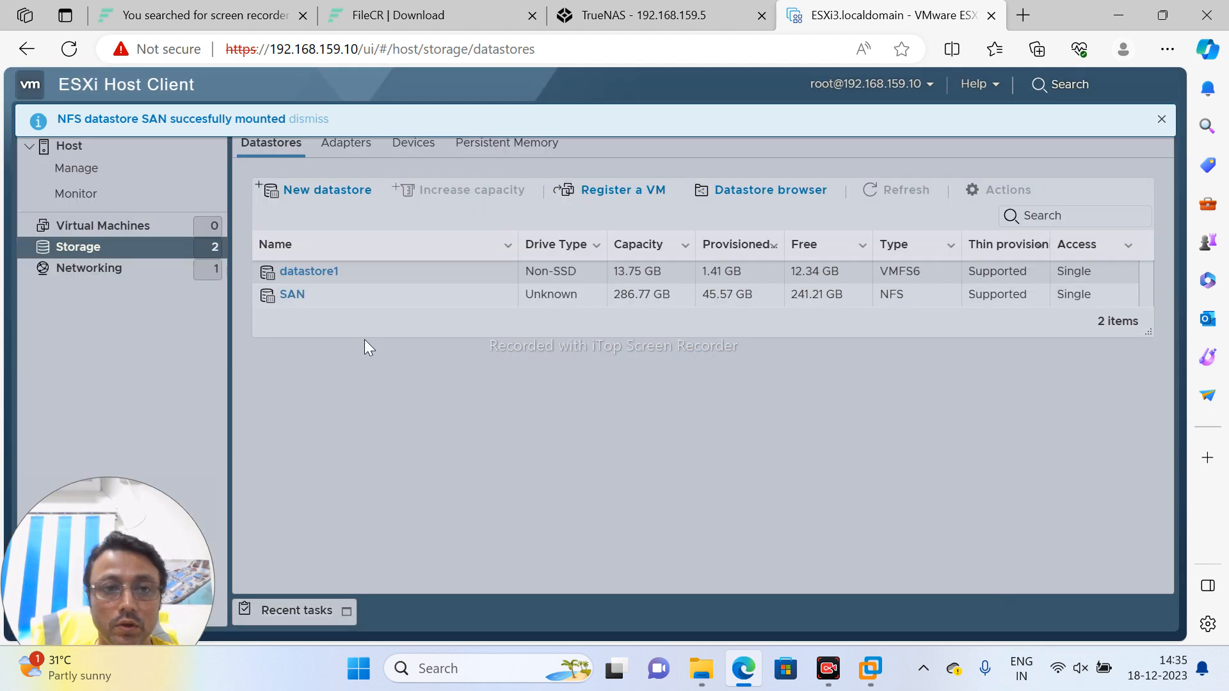
# Step: View the SAN datastore's details, check the TrueNAS page, and return to the ESXi Host Client
pyautogui.click(343, 296)
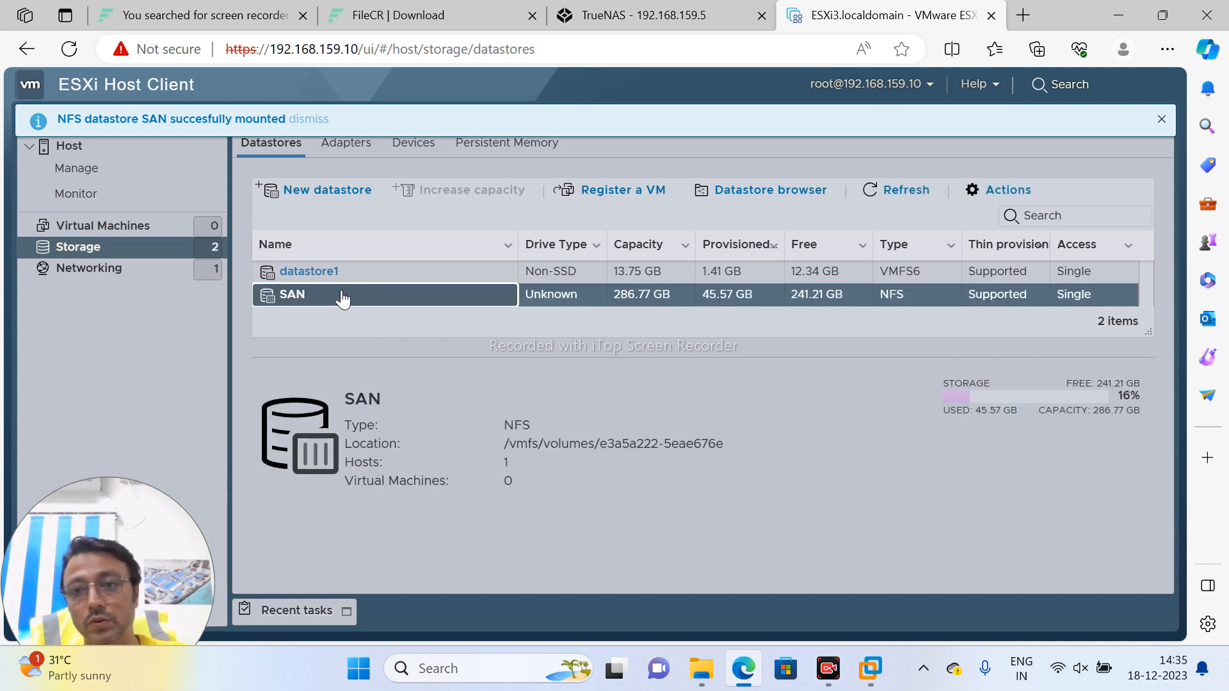
pyautogui.click(673, 19)
pyautogui.click(922, 18)
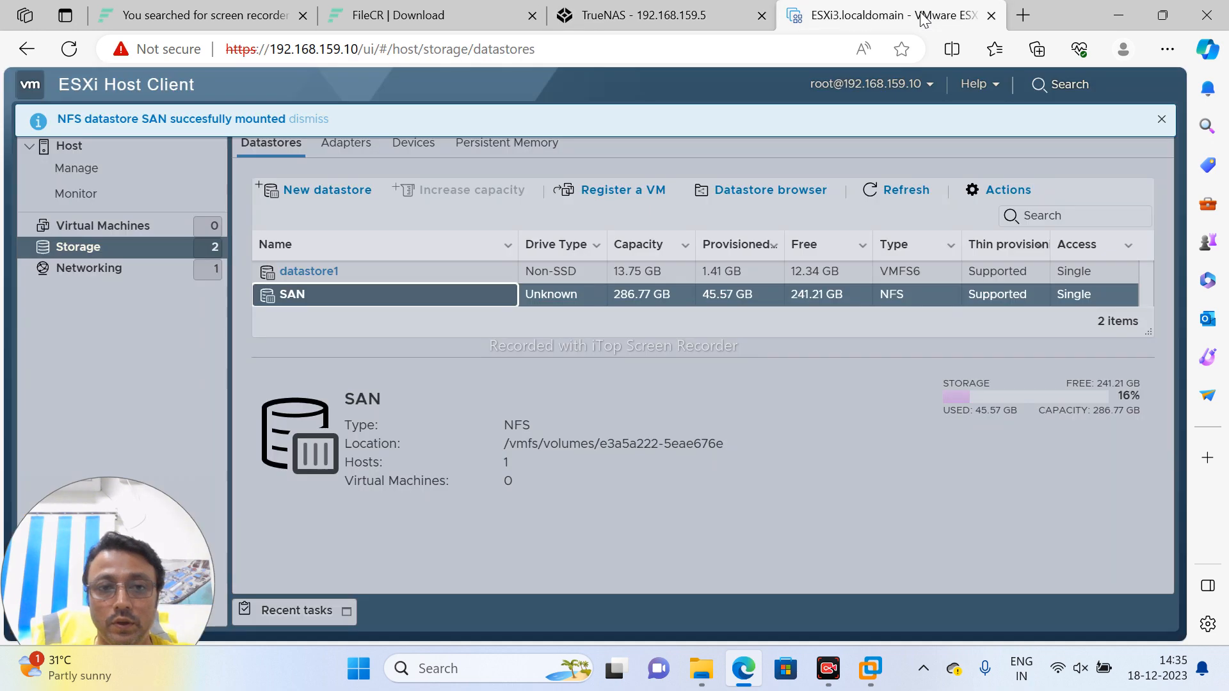